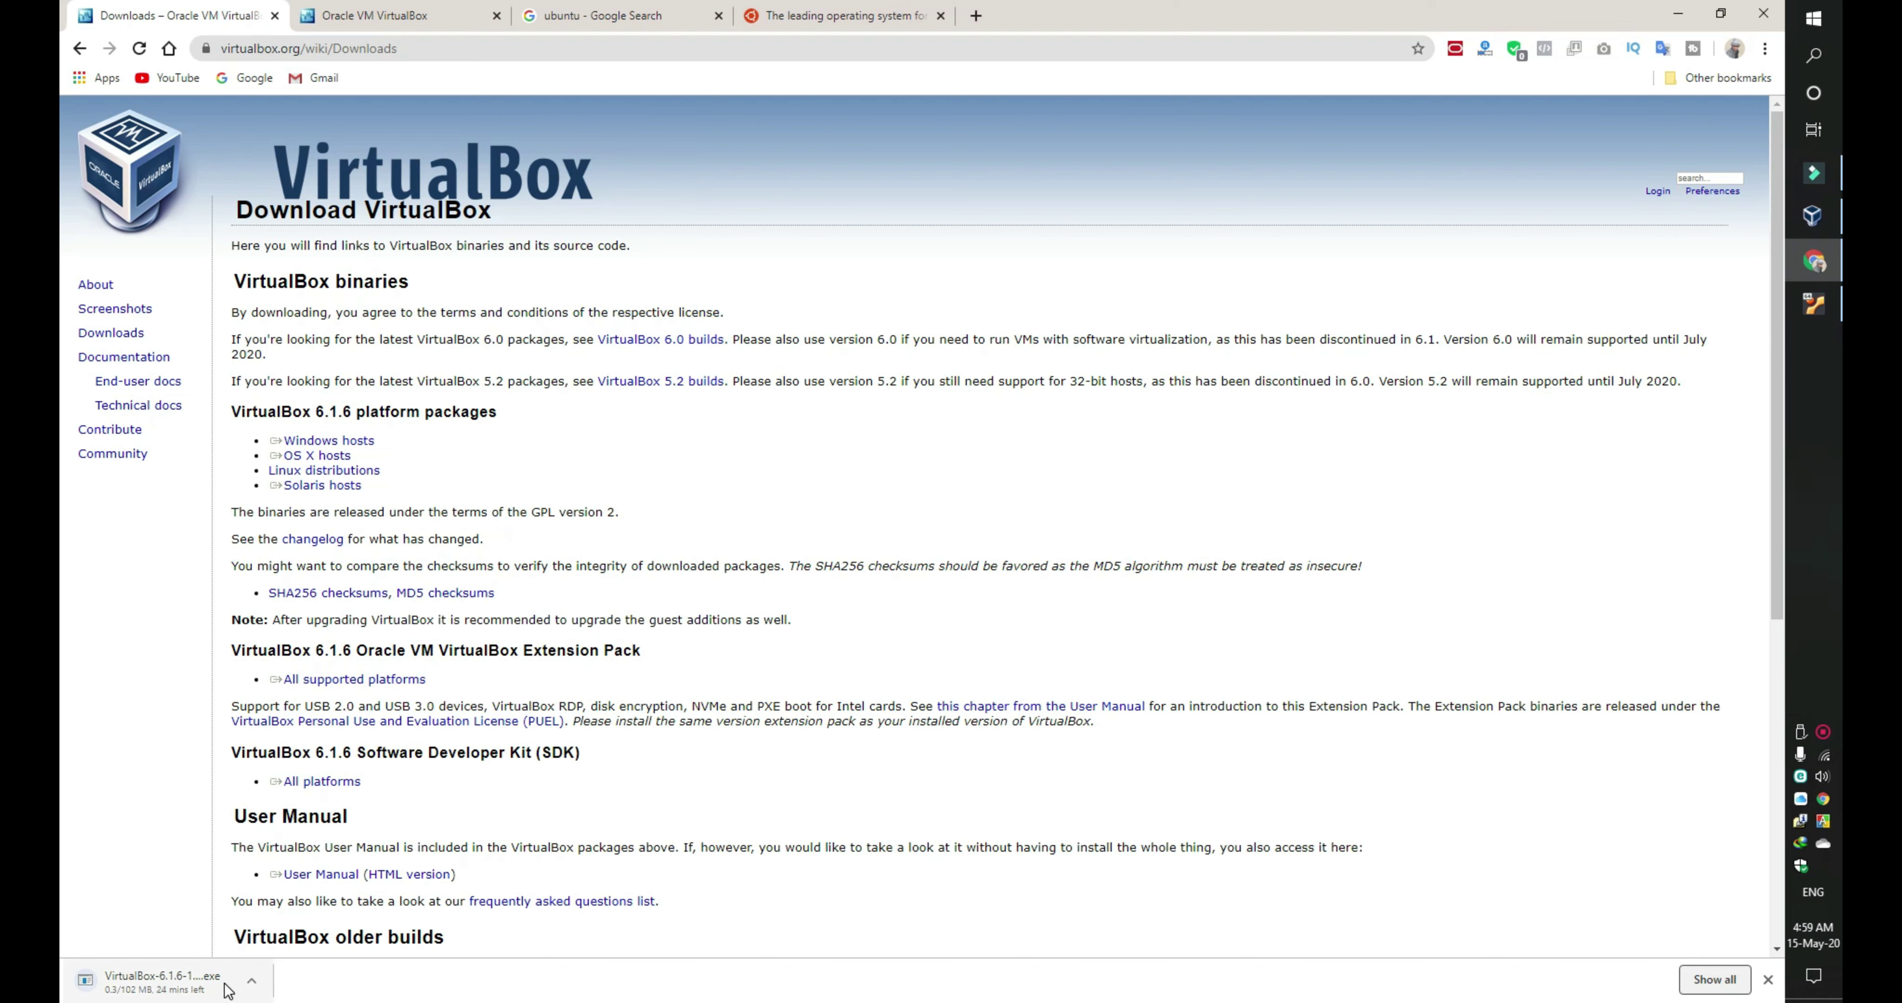
Step: Cancel the running VirtualBox installer download and open the VirtualBox 6.1 downloads page from the VirtualBox home page
{"action": "left_click", "coordinate": [250, 984]}
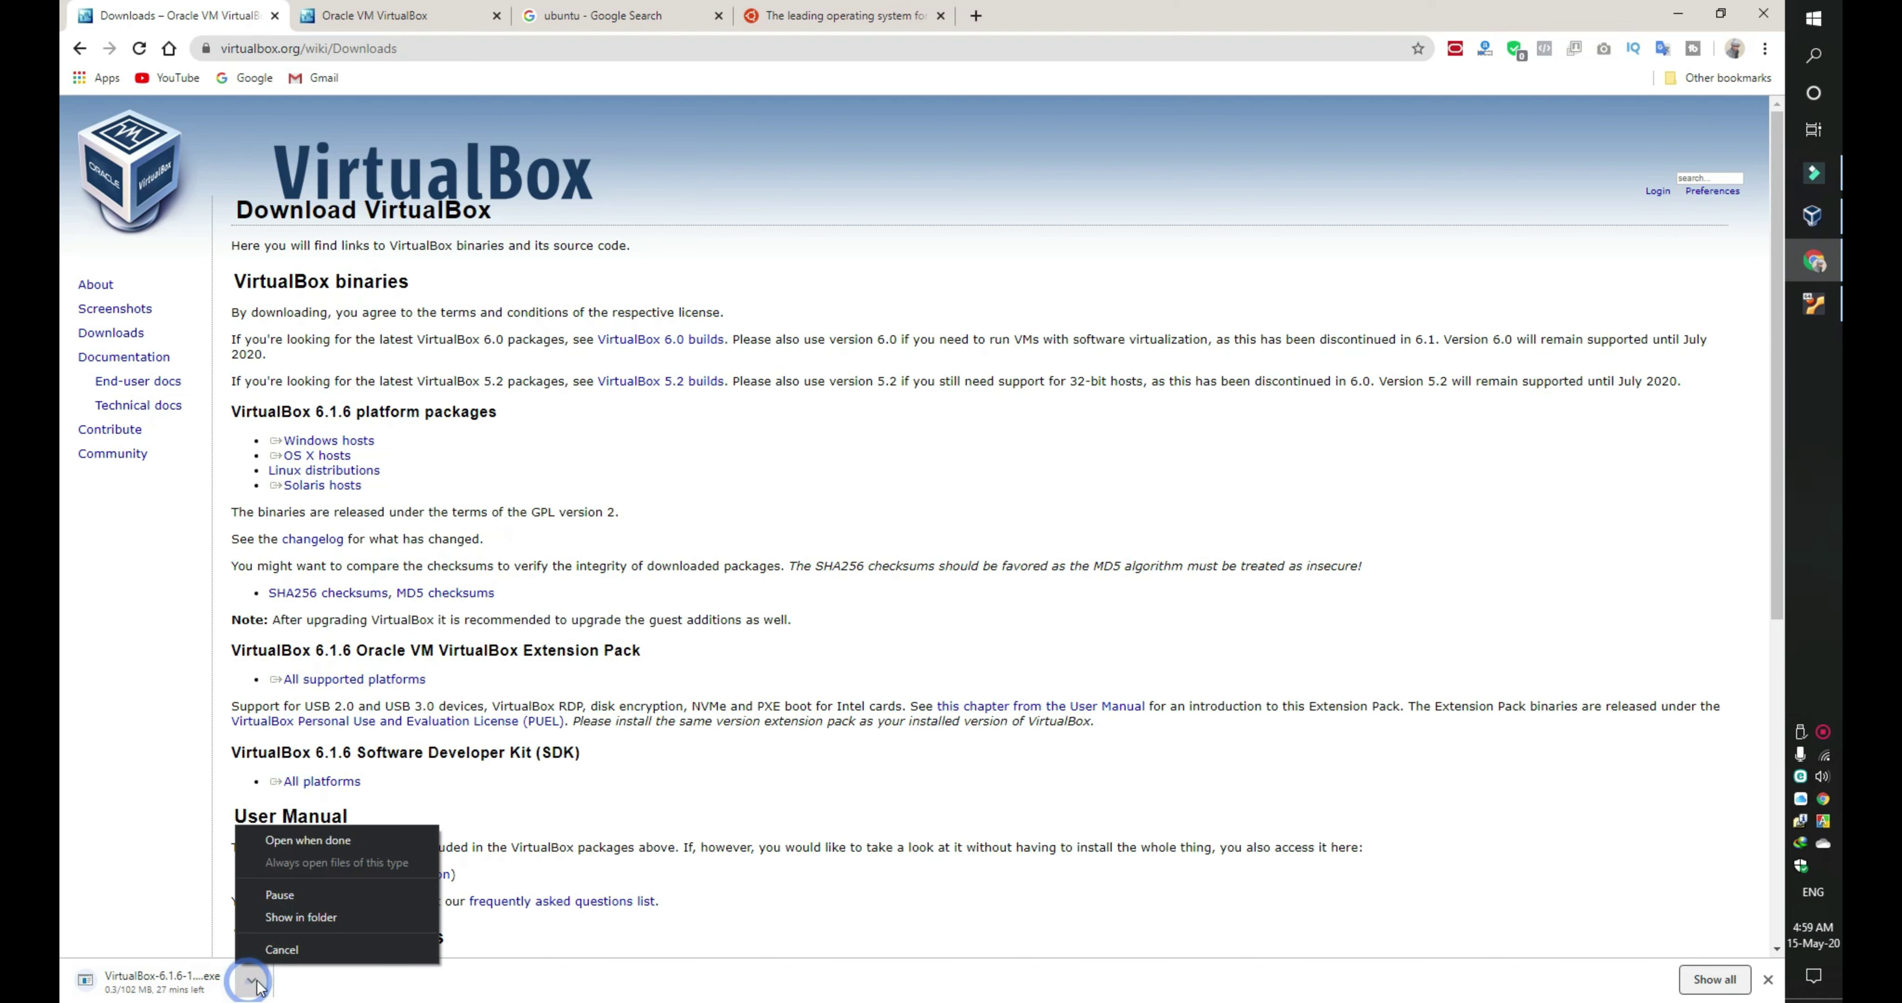
{"action": "left_click", "coordinate": [265, 950]}
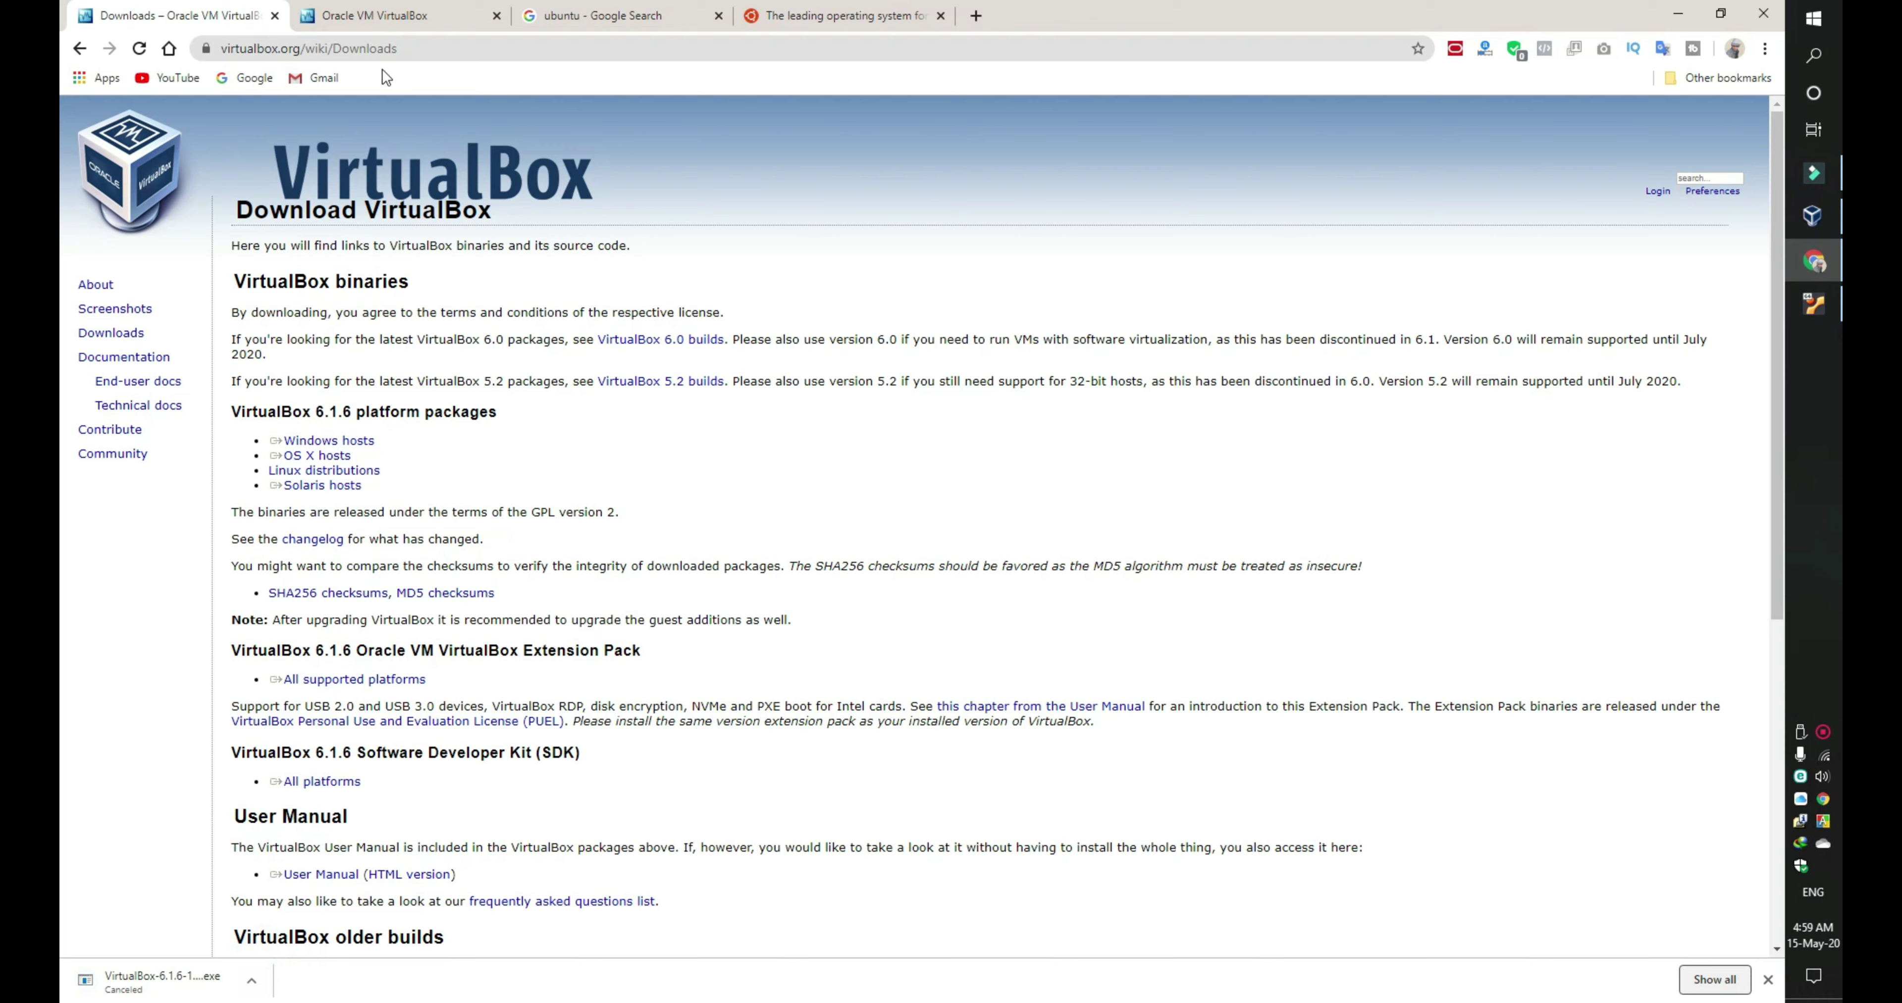
{"action": "left_click", "coordinate": [372, 13]}
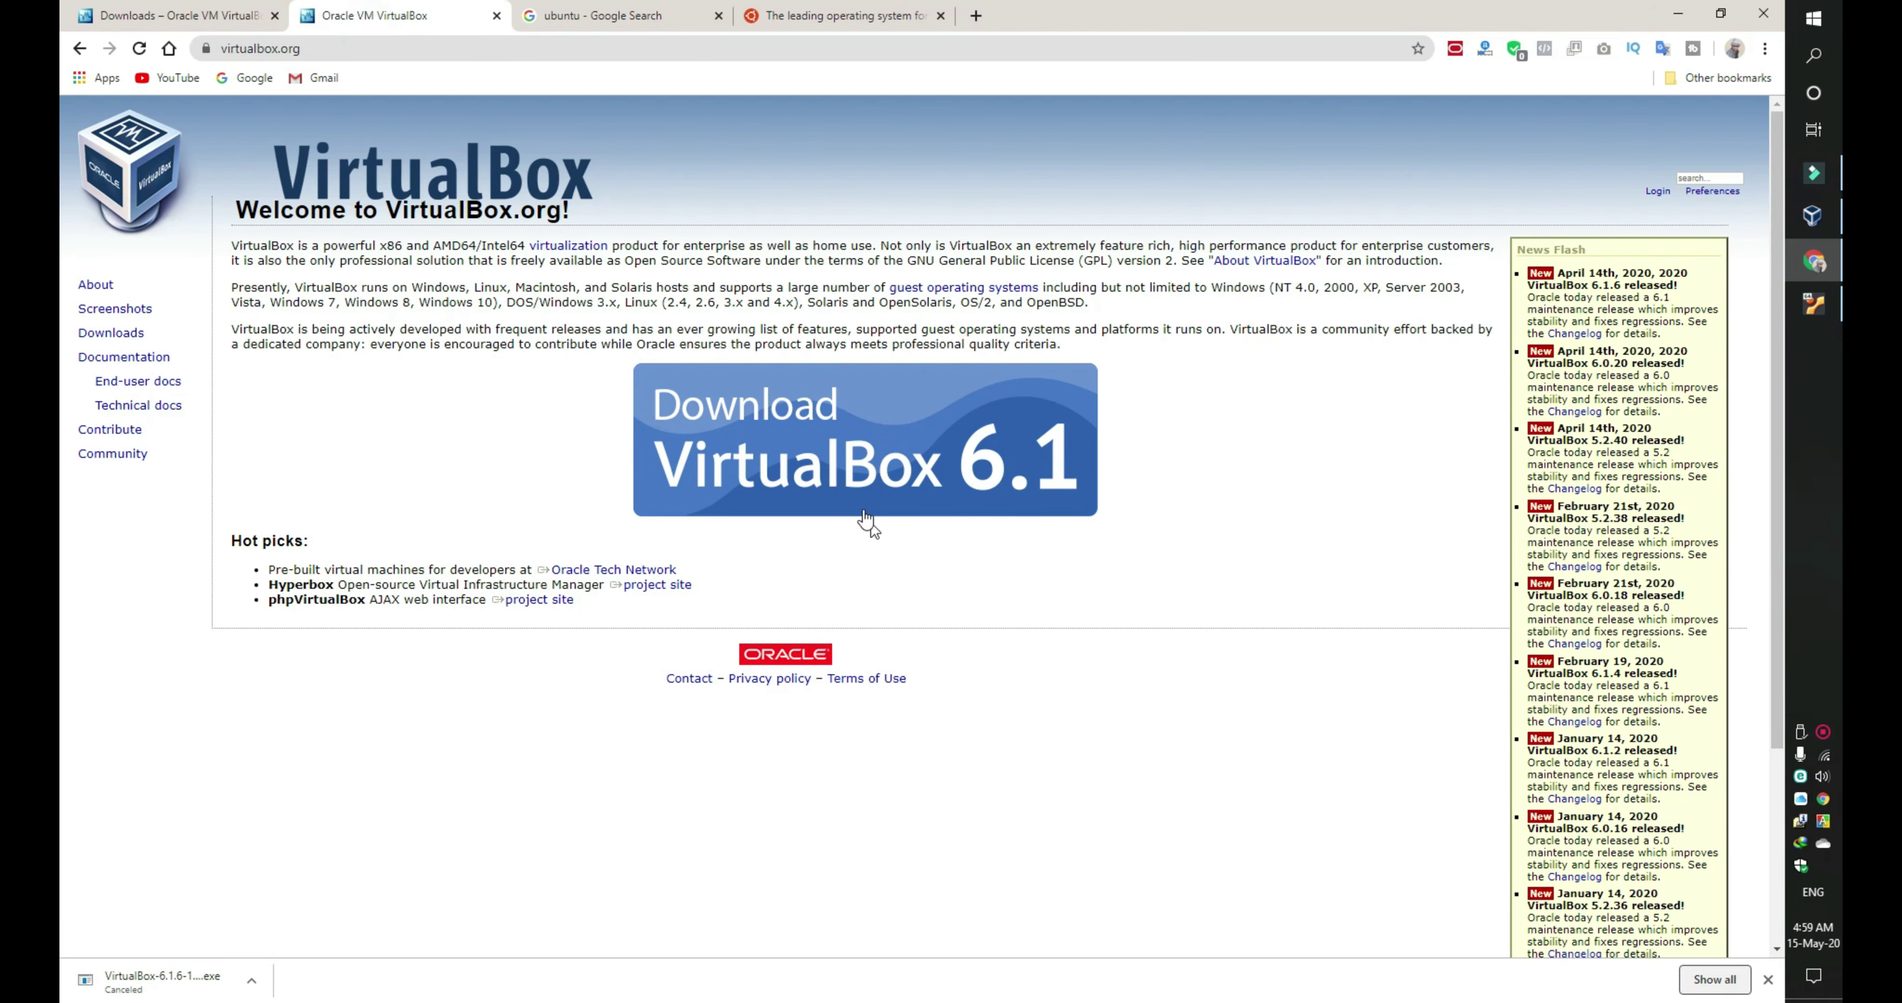
{"action": "left_click", "coordinate": [790, 479]}
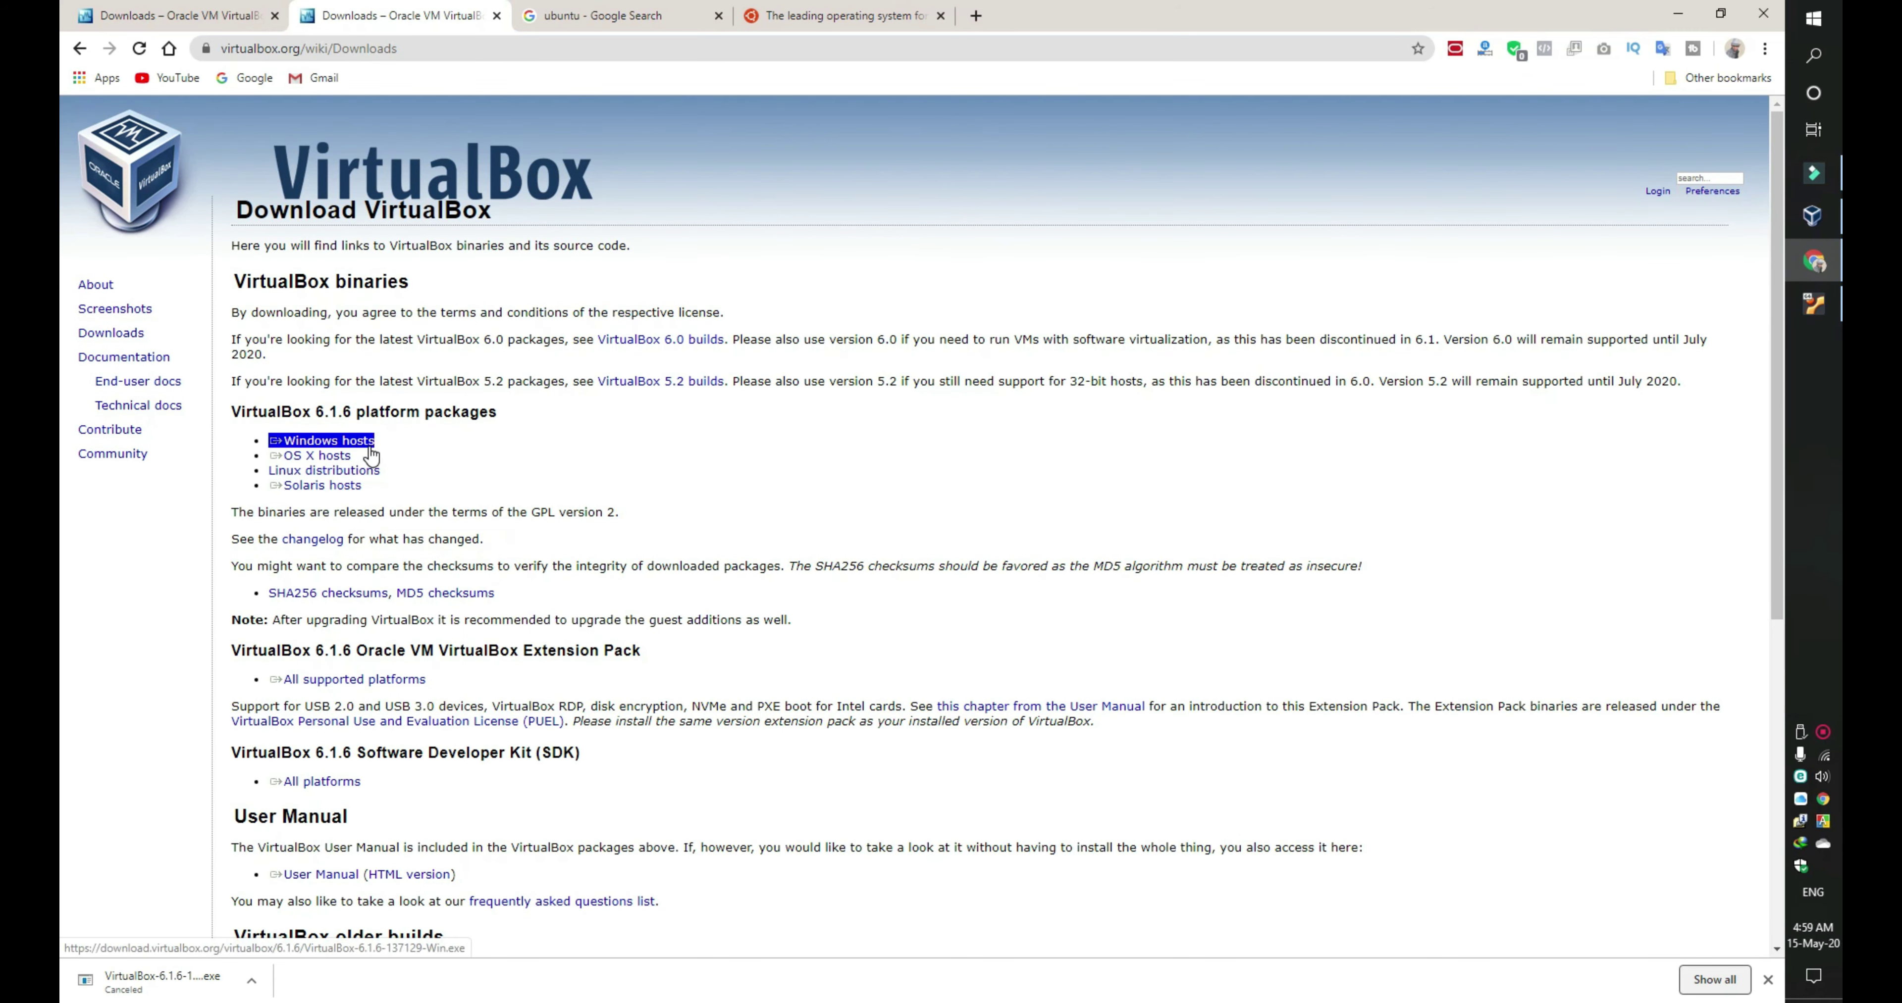
Step: Open the ubuntu.com Download page from the Google results for ubuntu
{"action": "left_click", "coordinate": [557, 18]}
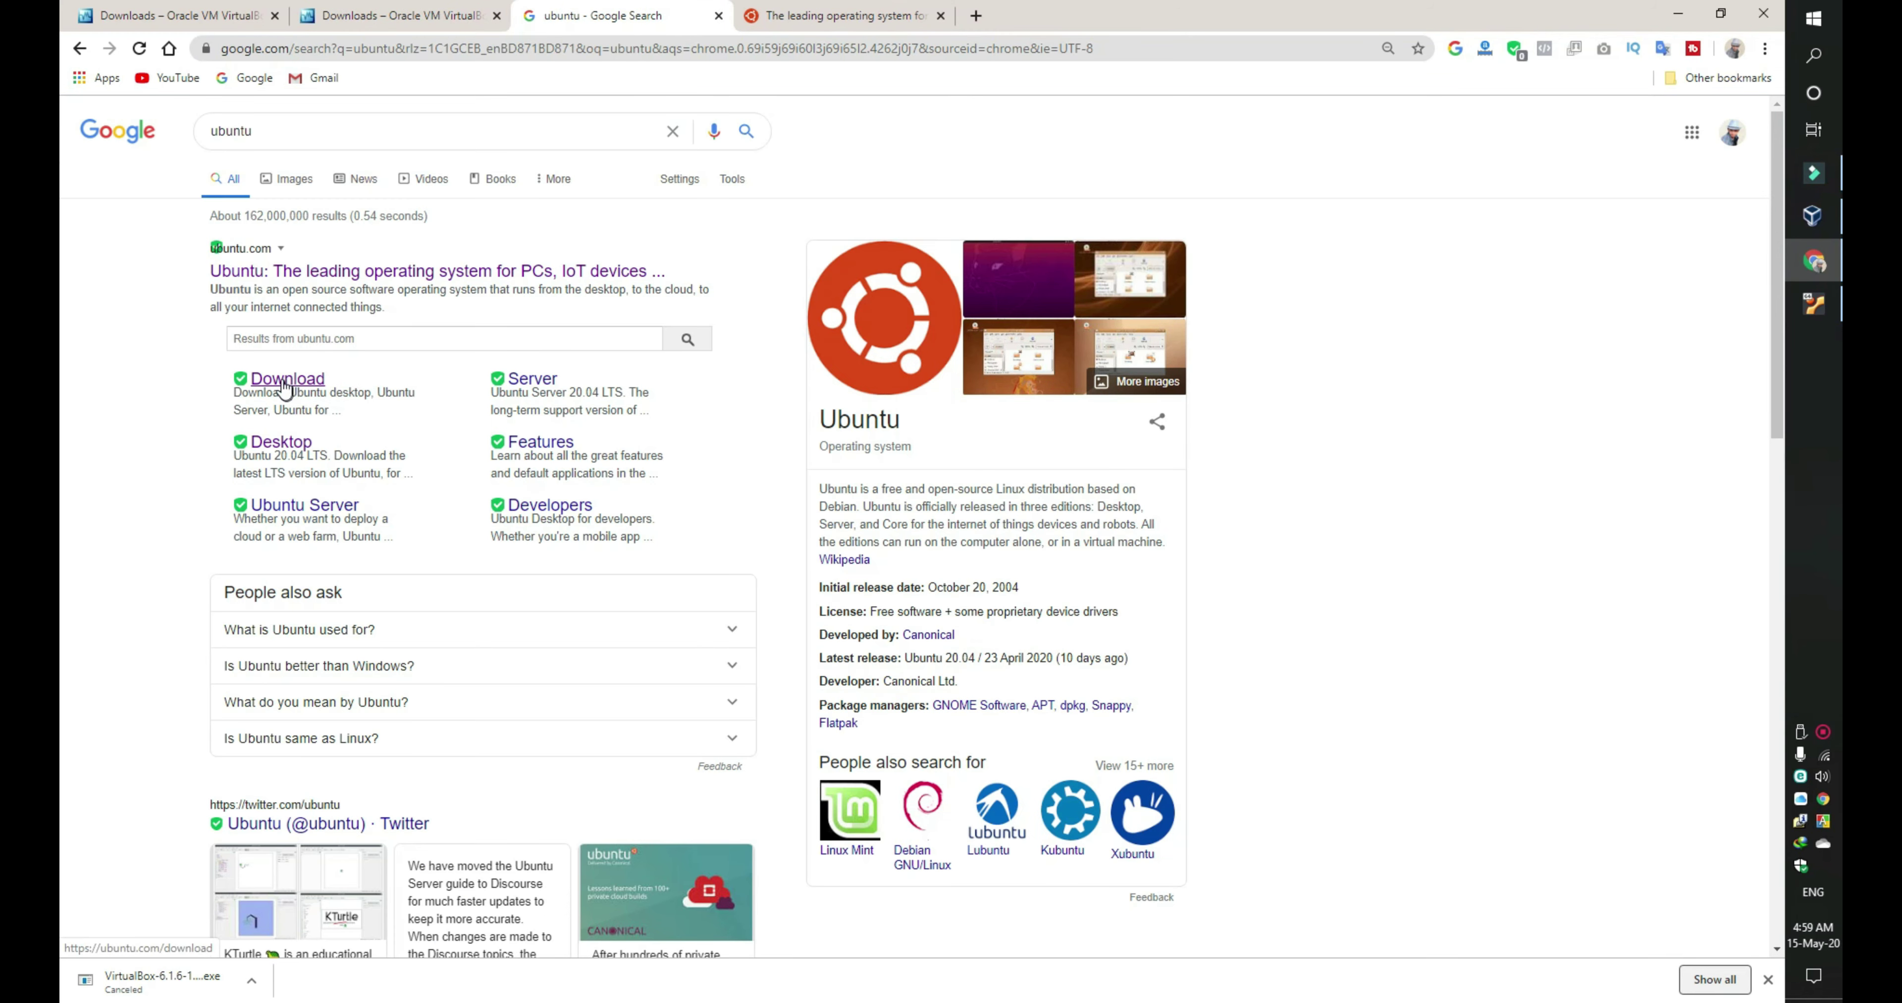
{"action": "left_click", "coordinate": [305, 384]}
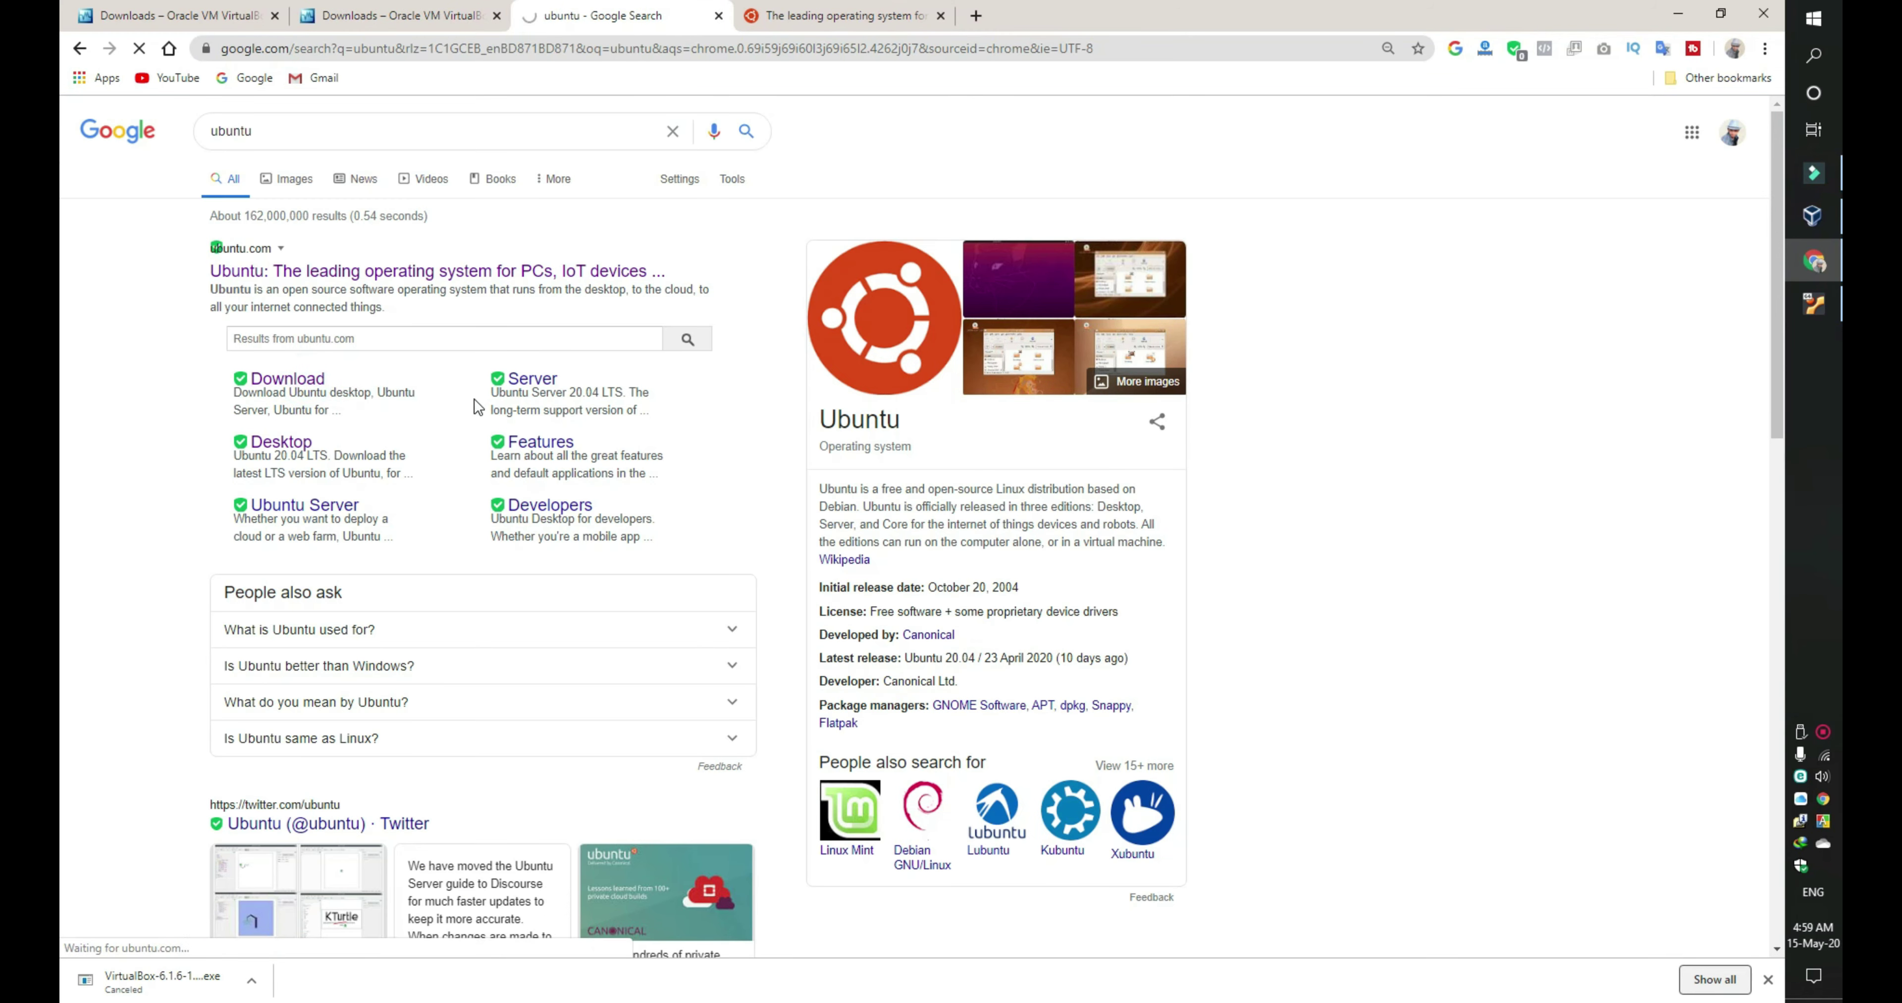
{"action": "key", "text": "alt+Left"}
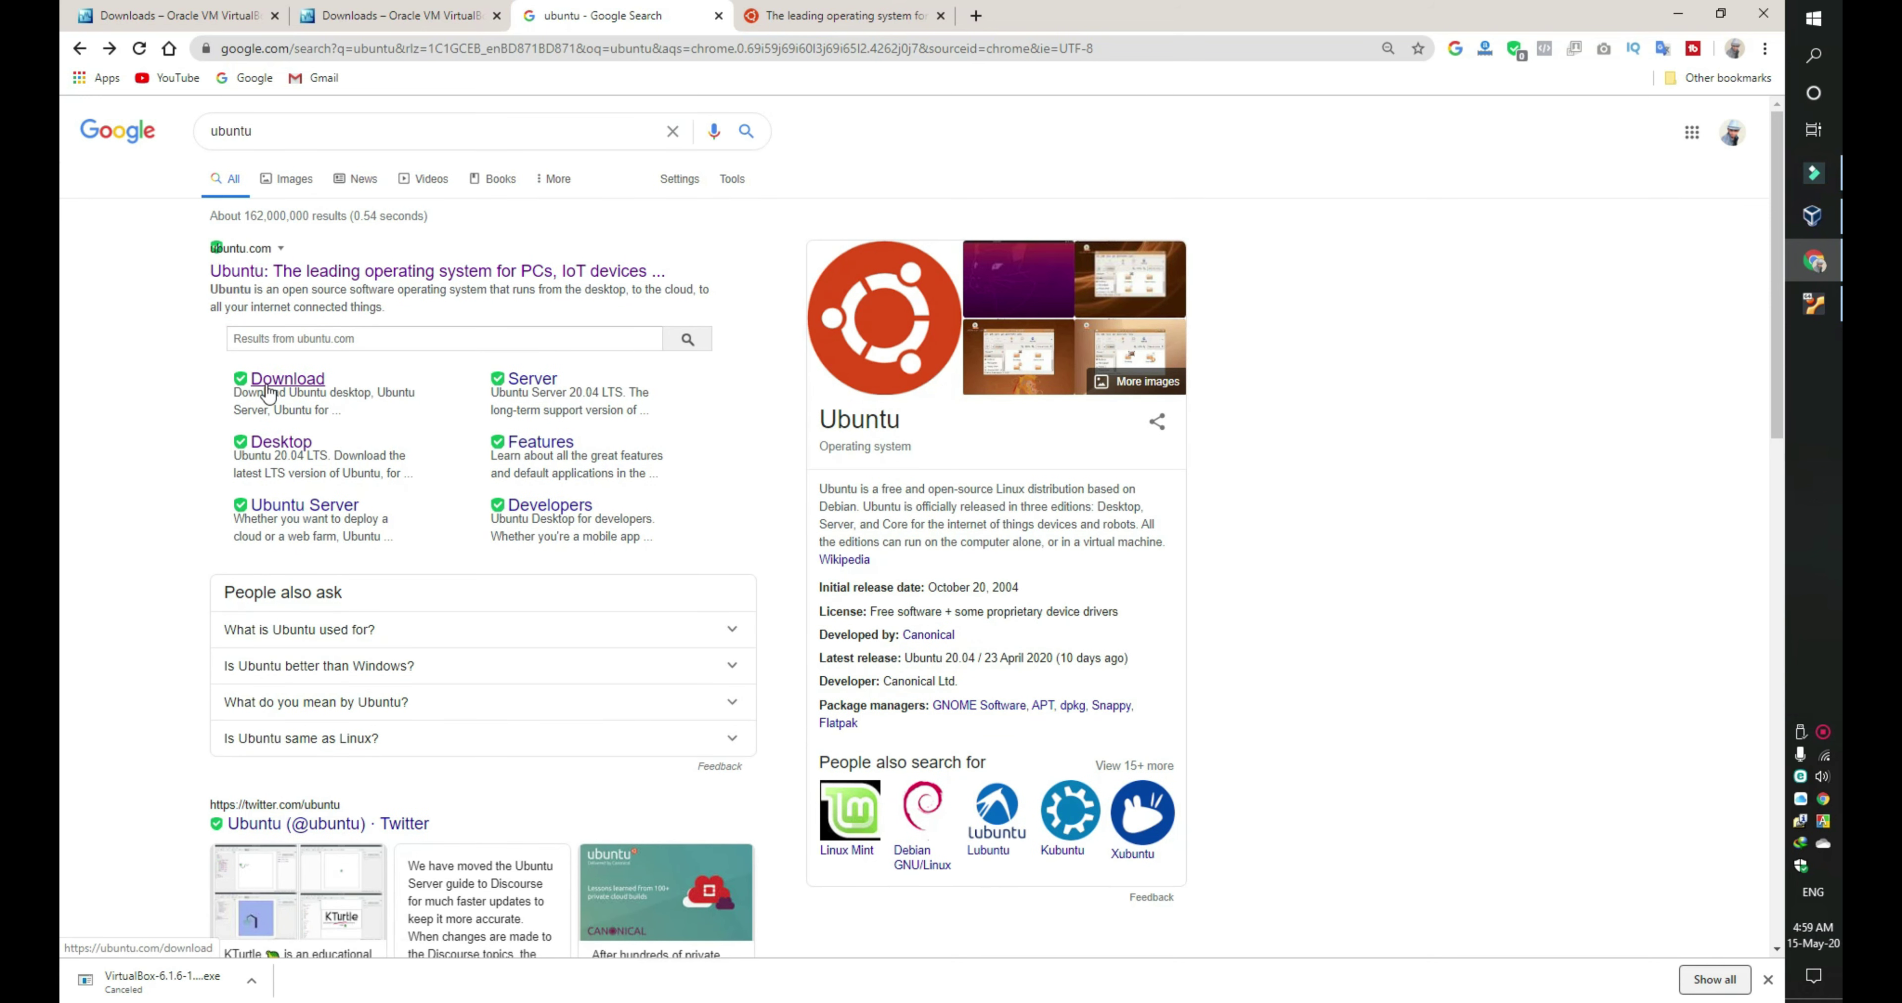
{"action": "left_click", "coordinate": [267, 387]}
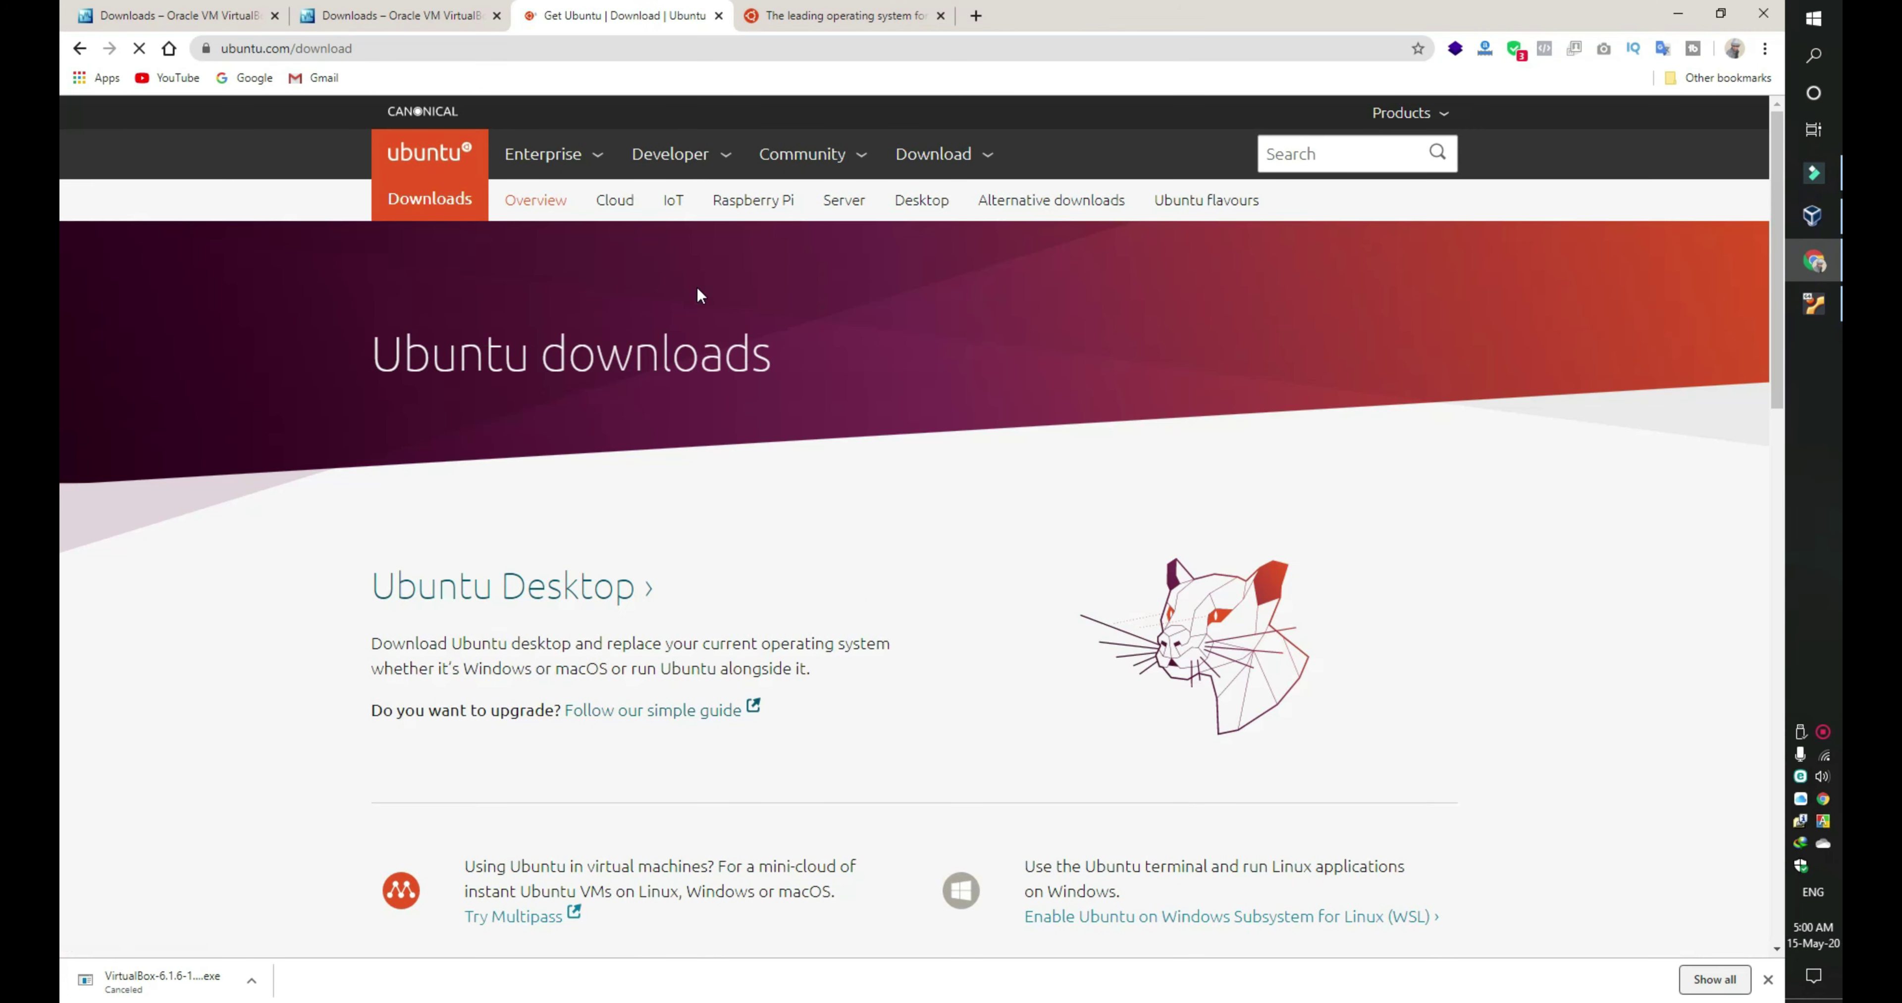
Step: Close the extra Ubuntu home page and open the Ubuntu Desktop download page
{"action": "left_click", "coordinate": [784, 18]}
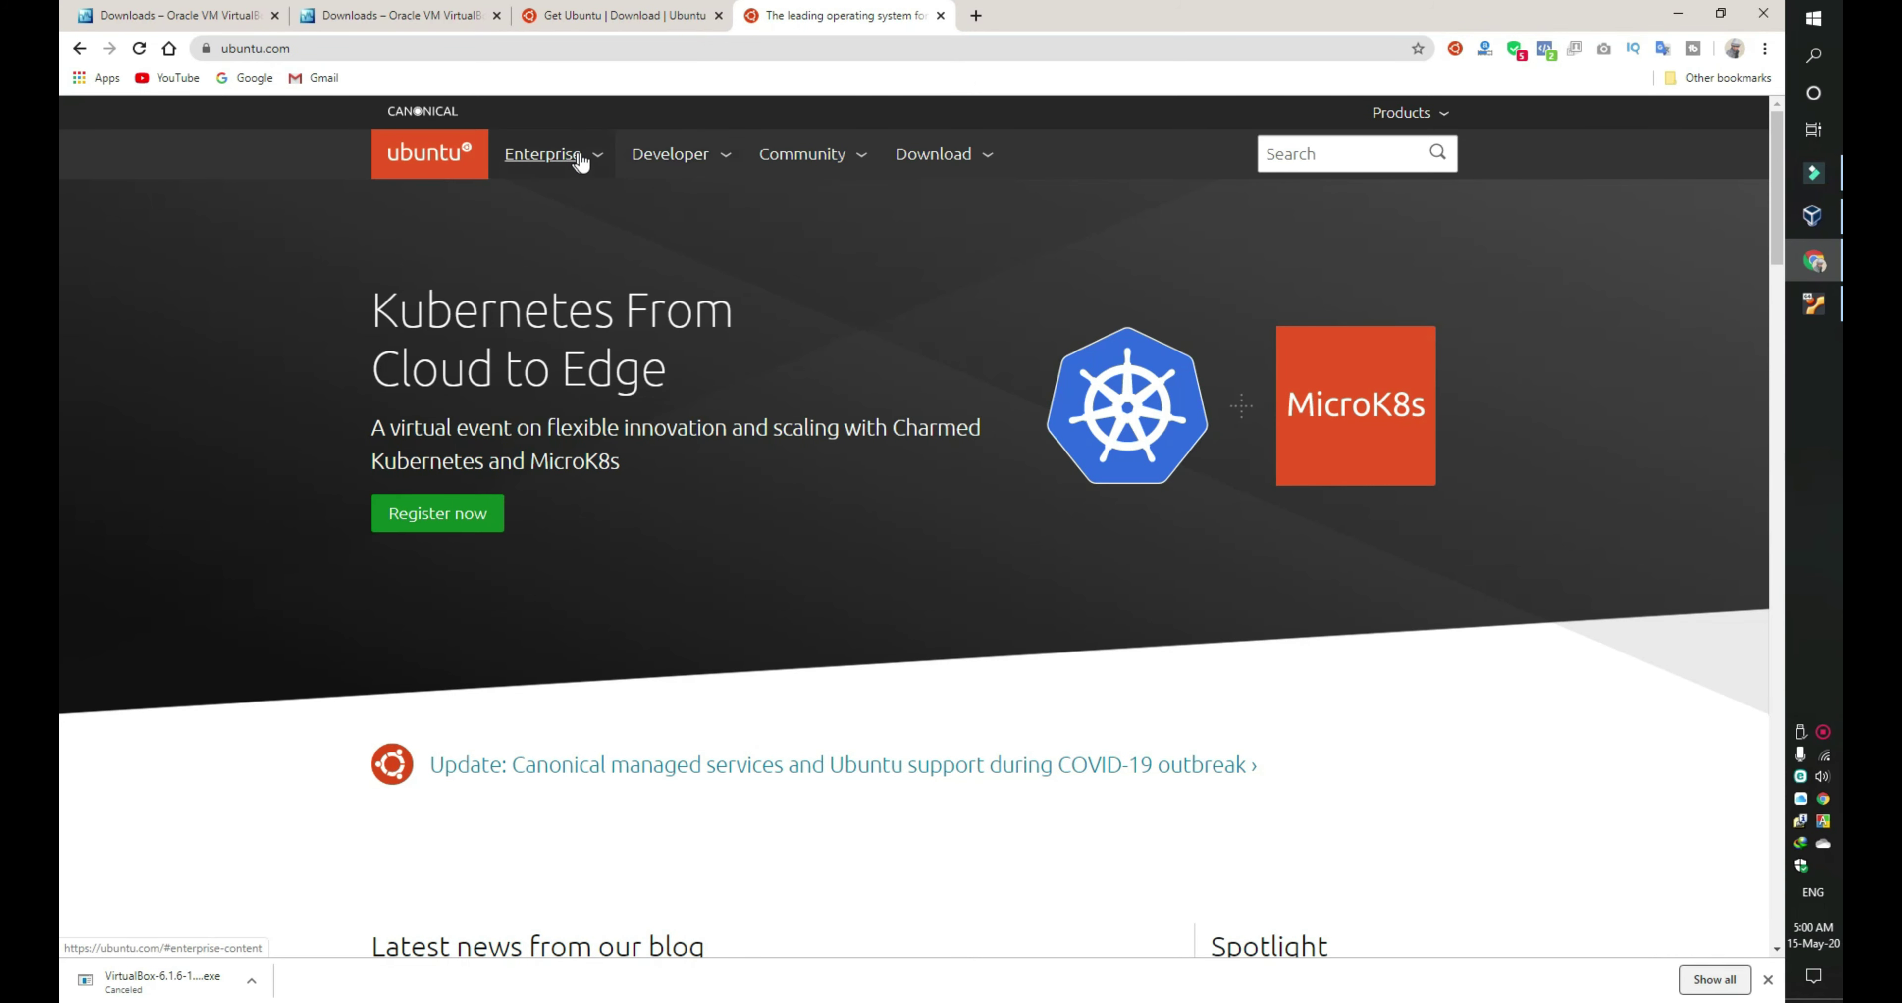
{"action": "key", "text": "ctrl+w"}
{"action": "left_click", "coordinate": [511, 308]}
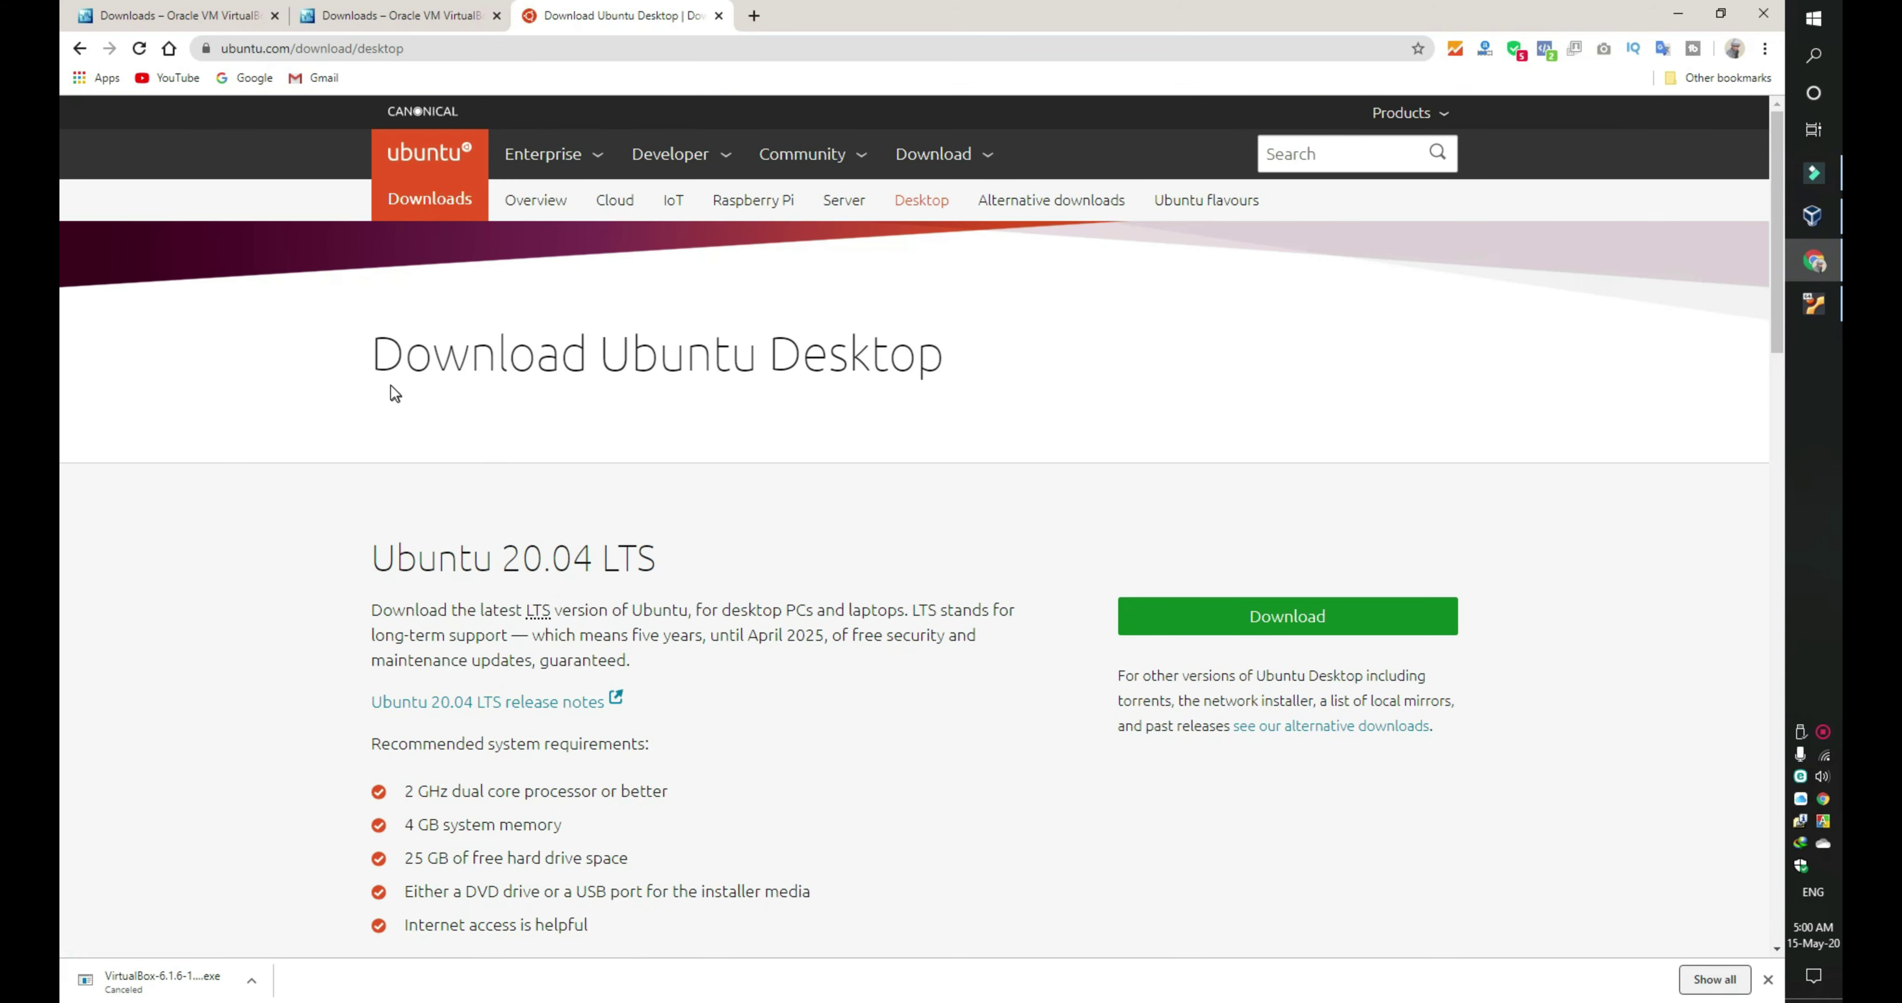
Step: Examine the Ubuntu 20.04 LTS release description and its recommended system requirements on the Ubuntu Desktop download page
{"action": "left_click_drag", "start_coordinate": [373, 357], "coordinate": [979, 349]}
{"action": "left_click", "coordinate": [942, 503]}
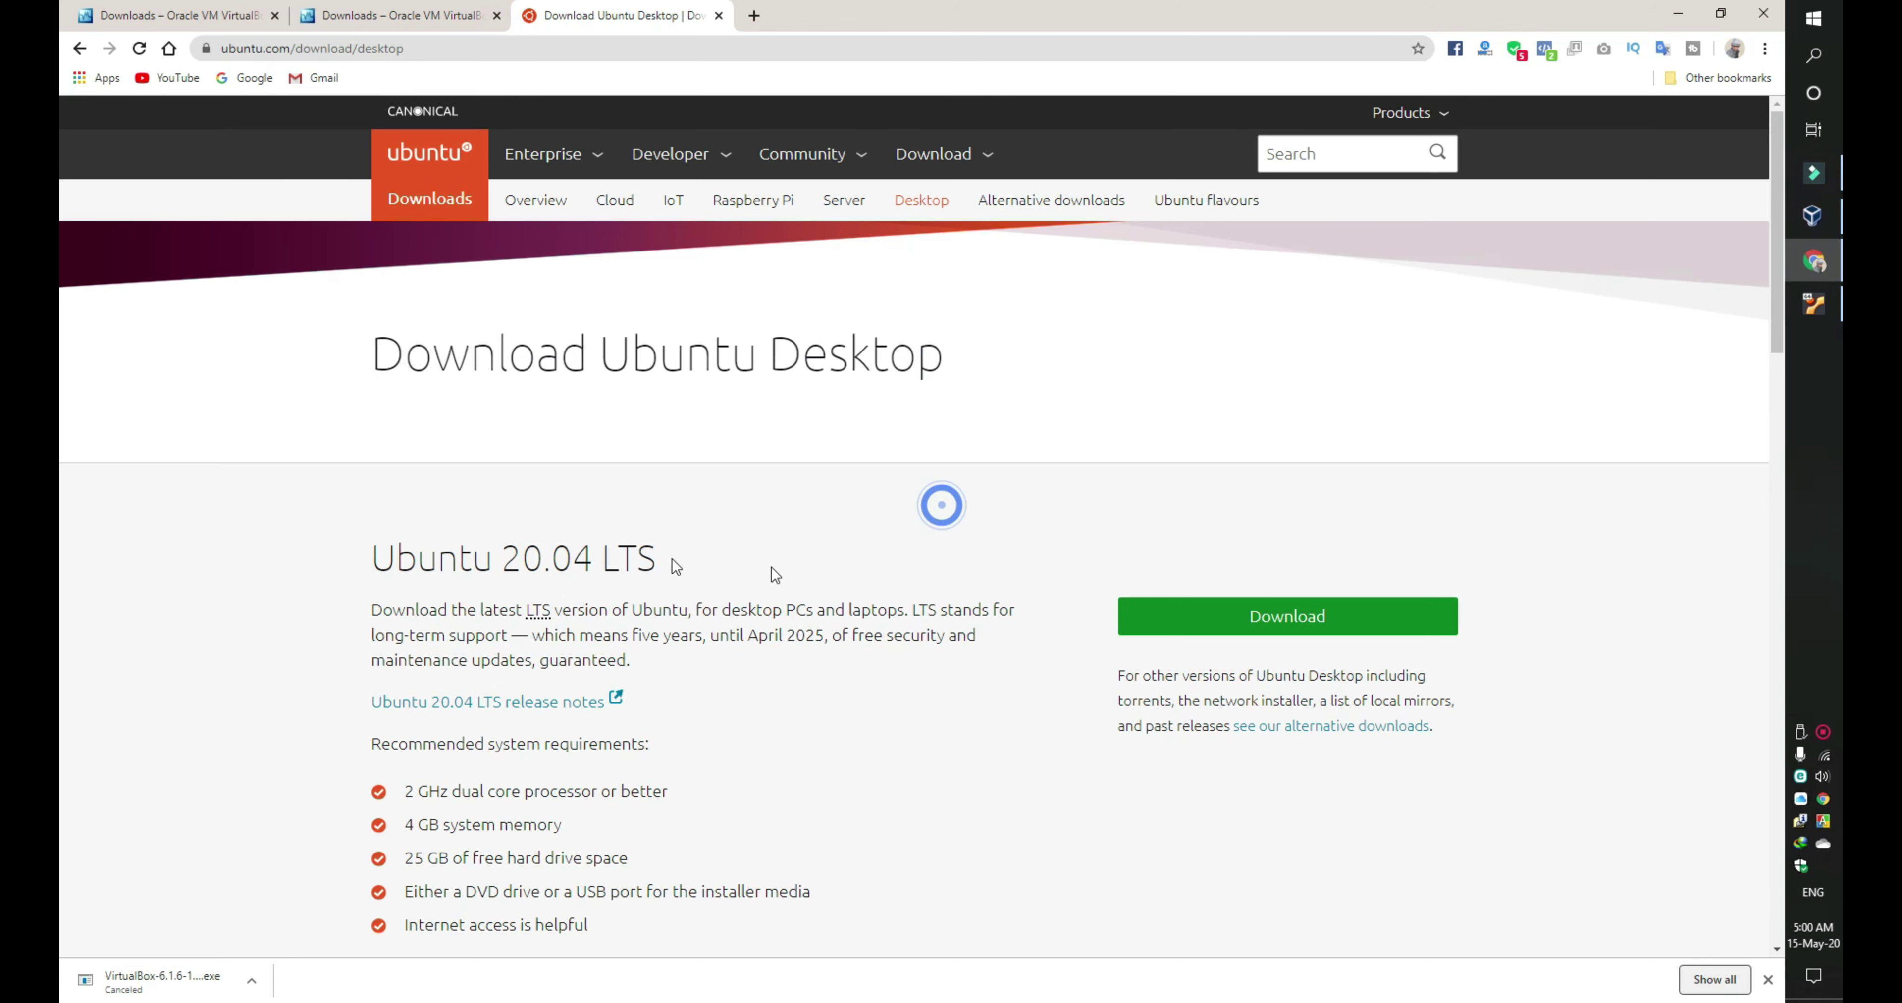
{"action": "left_click_drag", "start_coordinate": [723, 558], "coordinate": [318, 530]}
{"action": "left_click", "coordinate": [629, 544]}
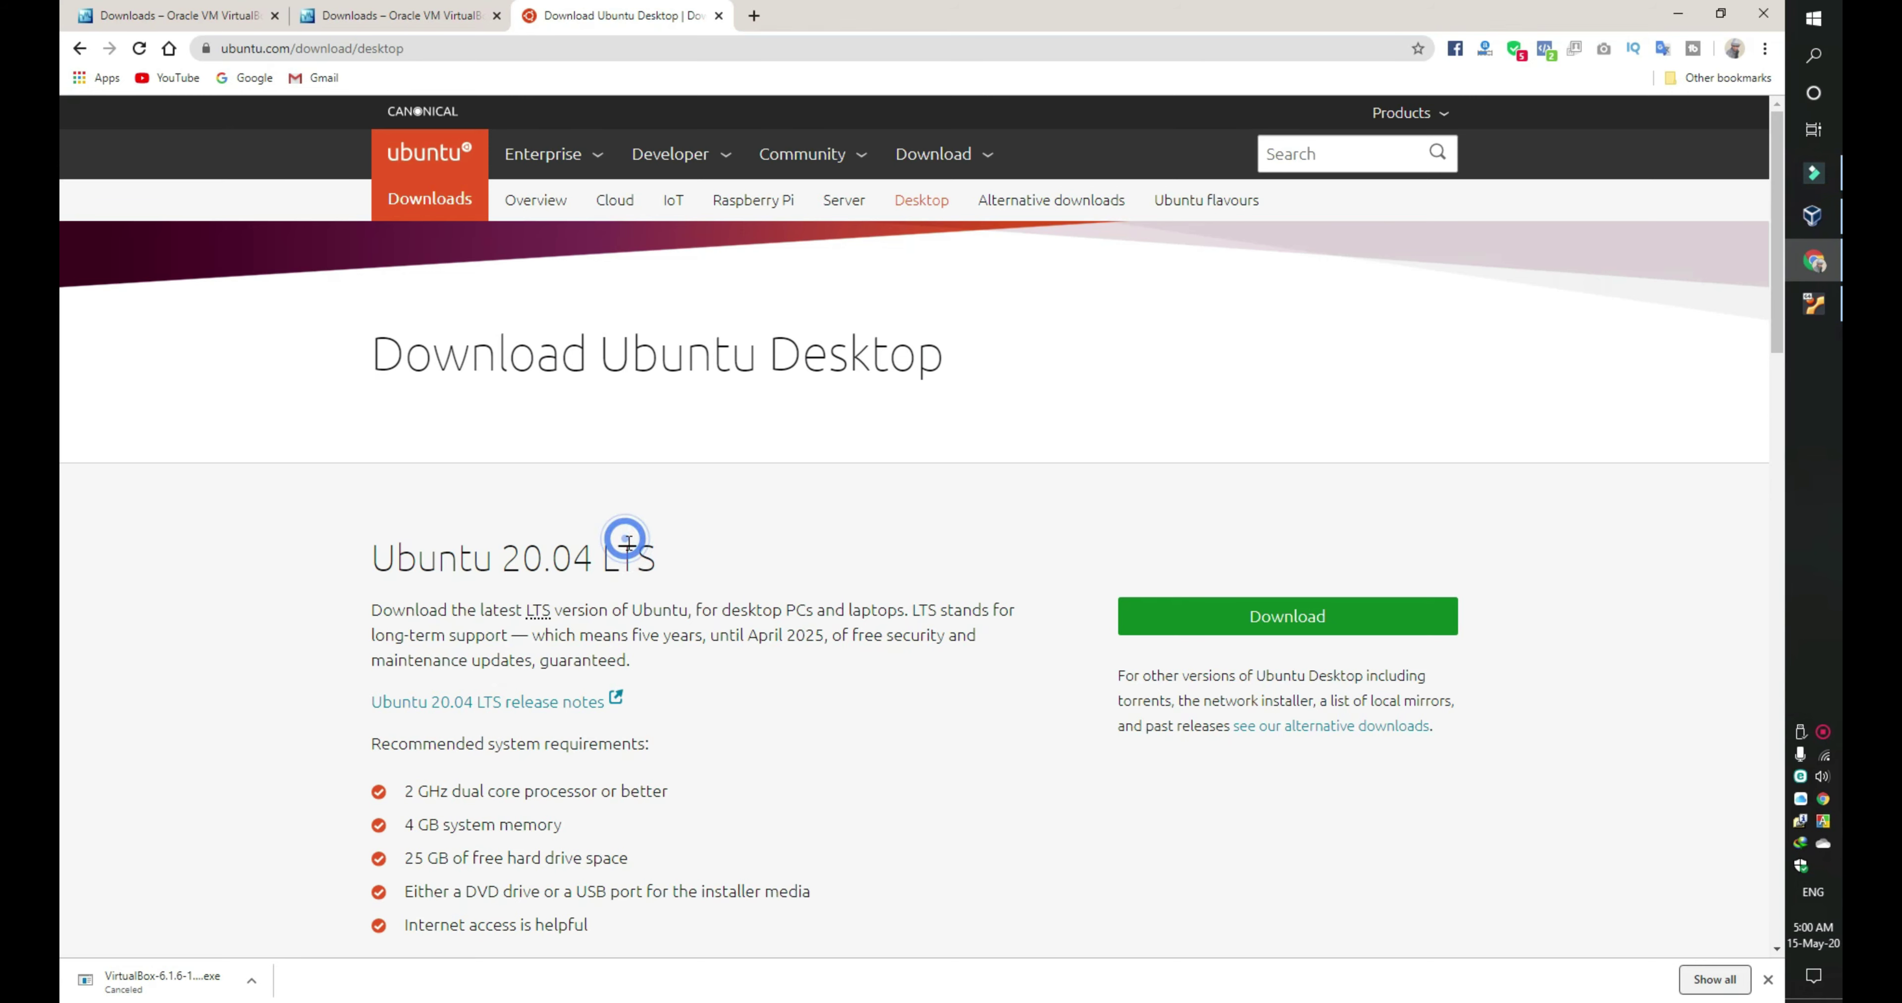
{"action": "scroll", "coordinate": [628, 544], "scroll_direction": "down", "scroll_amount": 2}
{"action": "scroll", "coordinate": [785, 556], "scroll_direction": "down", "scroll_amount": 2}
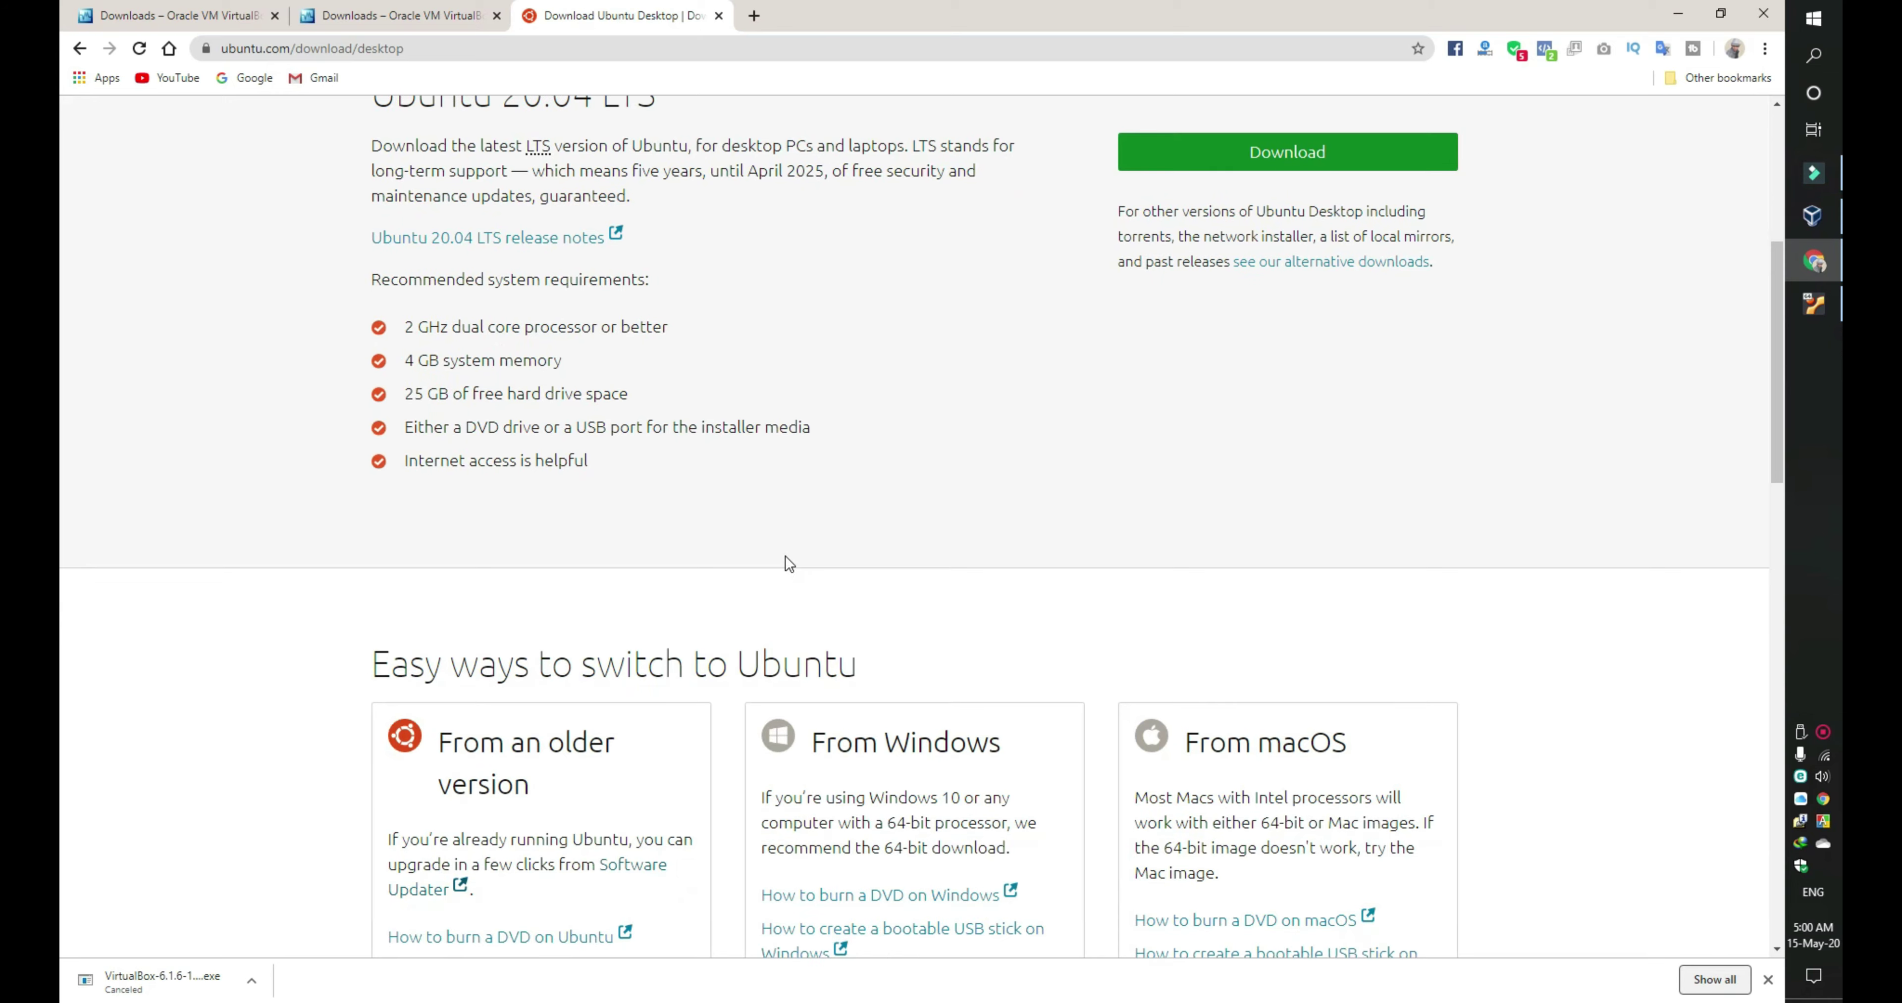
{"action": "left_click_drag", "start_coordinate": [650, 553], "coordinate": [358, 177]}
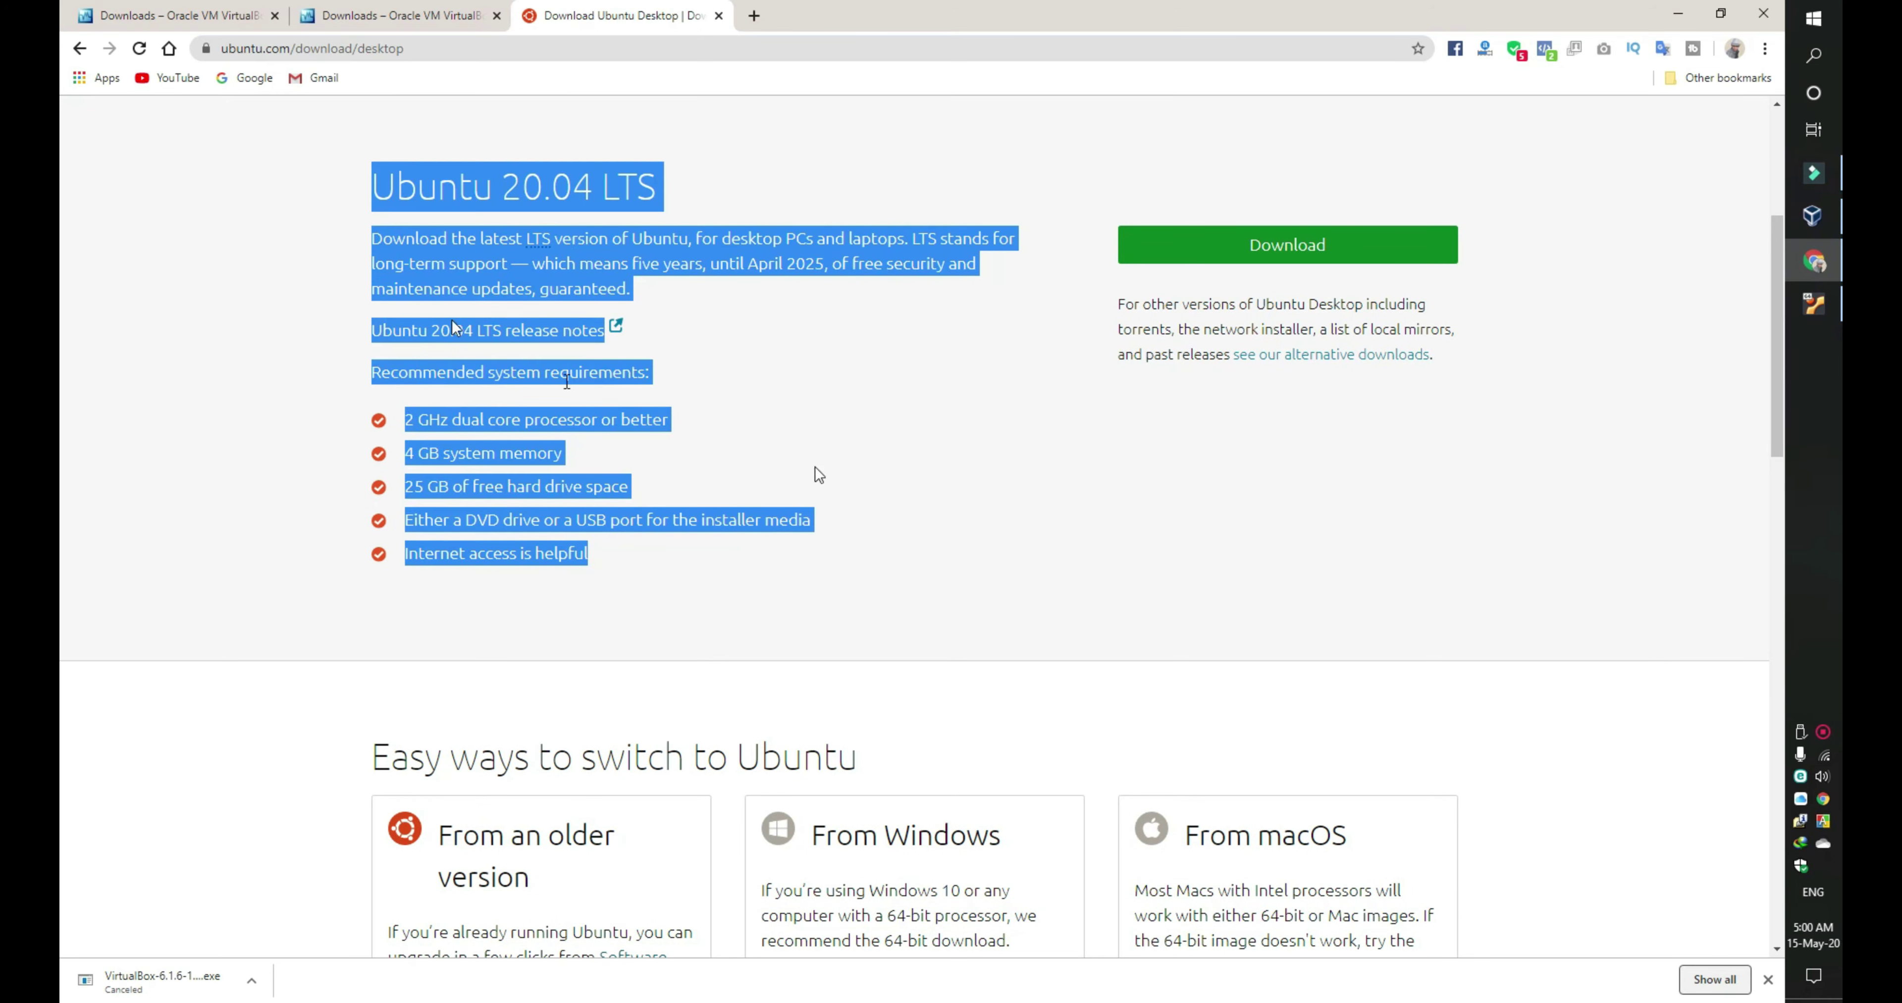
{"action": "left_click", "coordinate": [1140, 565]}
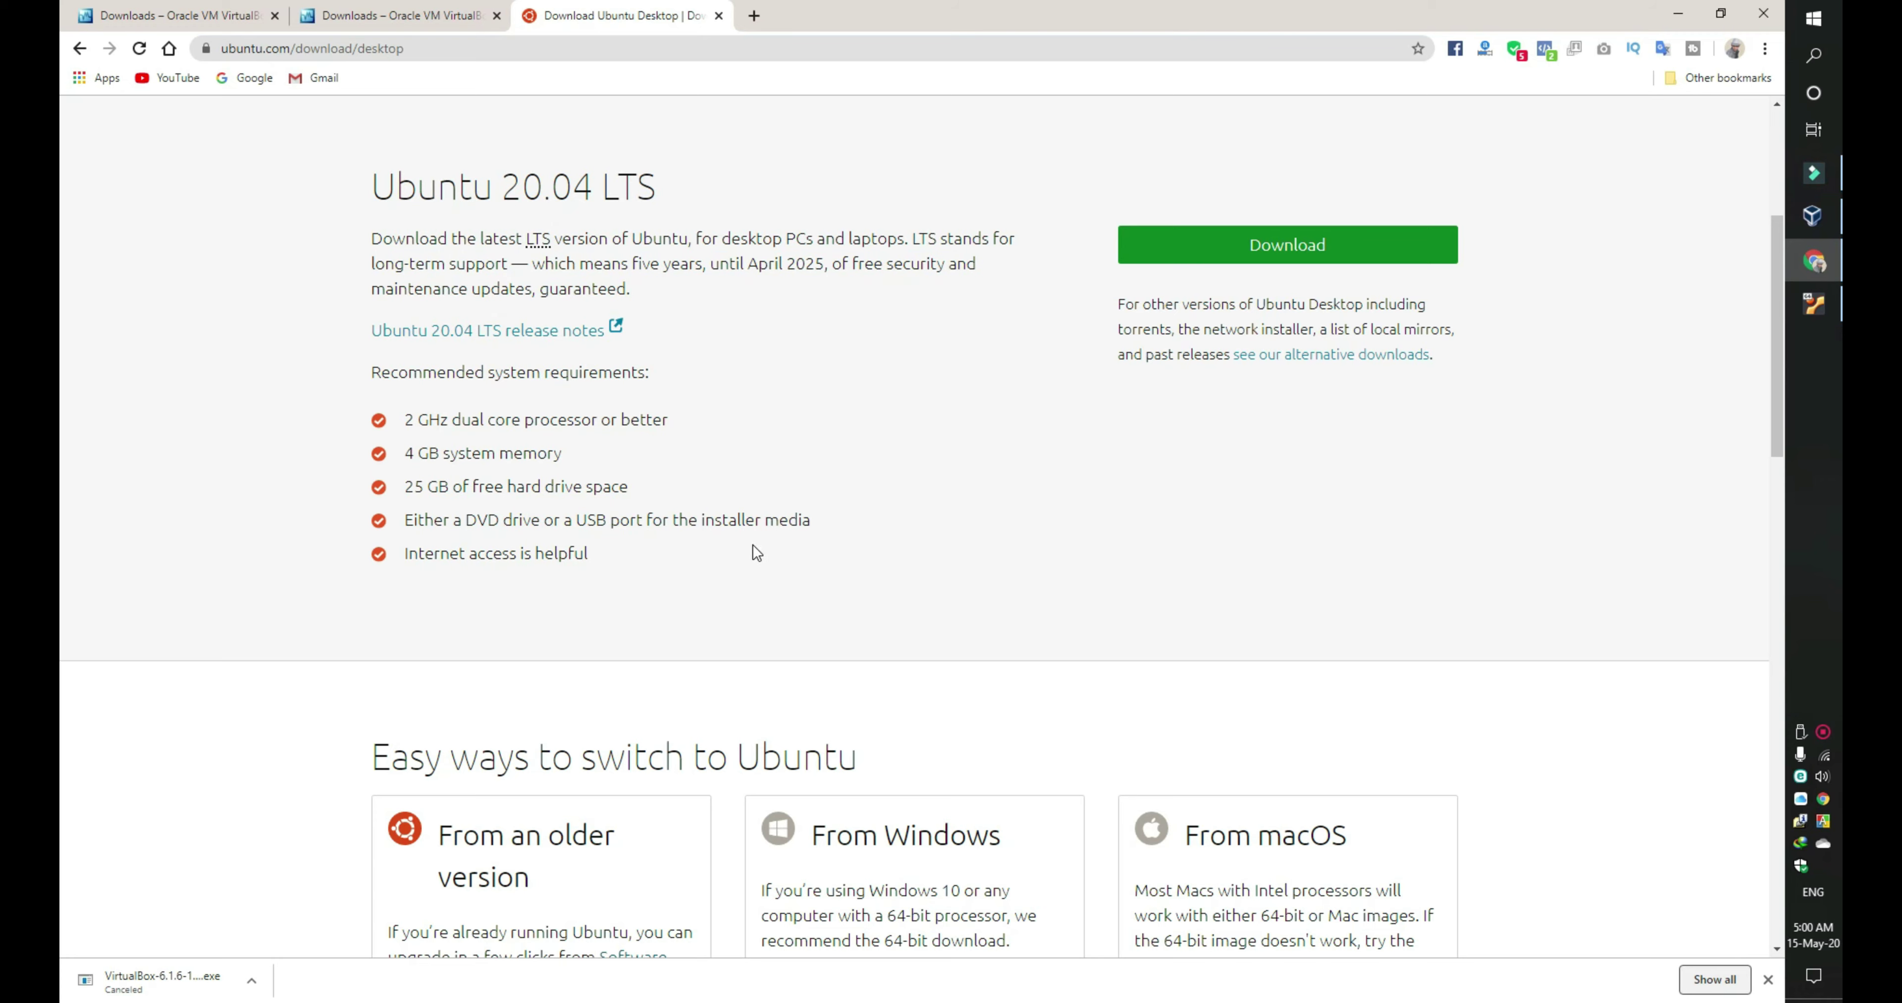
{"action": "scroll", "coordinate": [753, 553], "scroll_direction": "down", "scroll_amount": 5}
{"action": "scroll", "coordinate": [753, 553], "scroll_direction": "up", "scroll_amount": 5}
{"action": "scroll", "coordinate": [753, 553], "scroll_direction": "up", "scroll_amount": 4}
Step: Start the Ubuntu 20.04 LTS desktop image download and cancel it
{"action": "left_click", "coordinate": [1288, 633]}
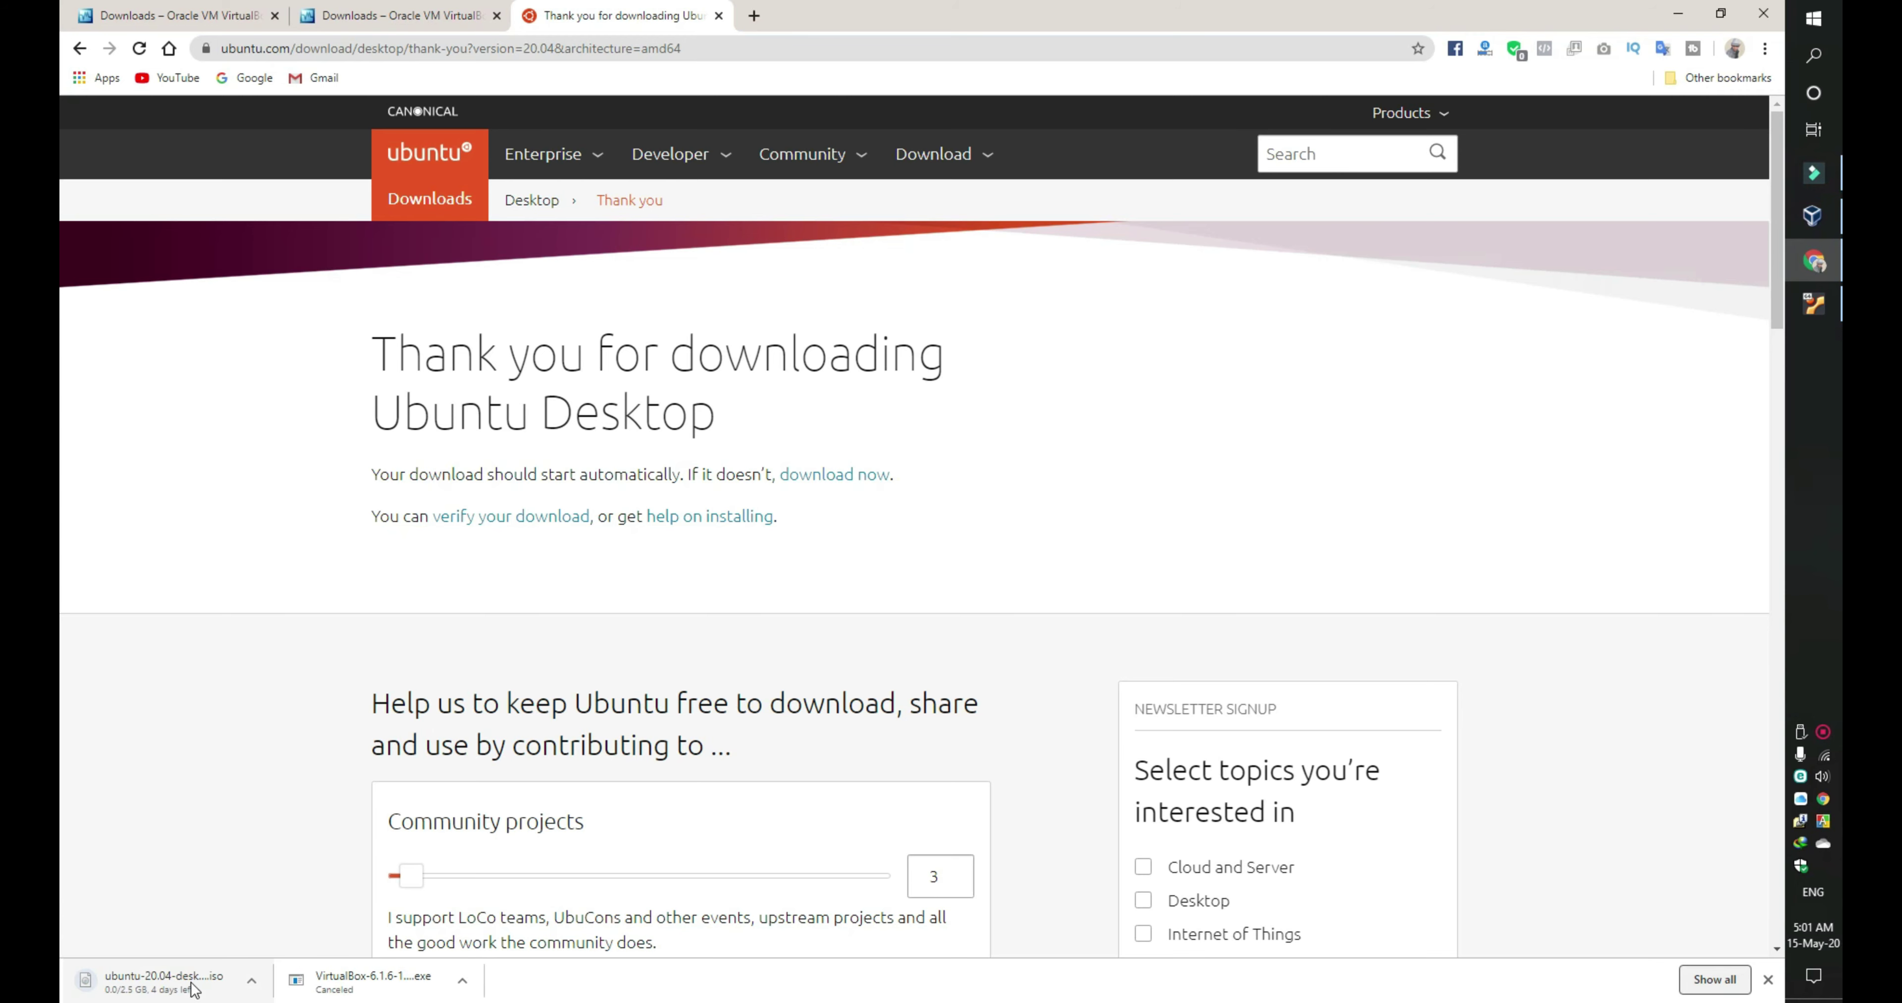
{"action": "left_click", "coordinate": [250, 985]}
{"action": "left_click", "coordinate": [267, 953]}
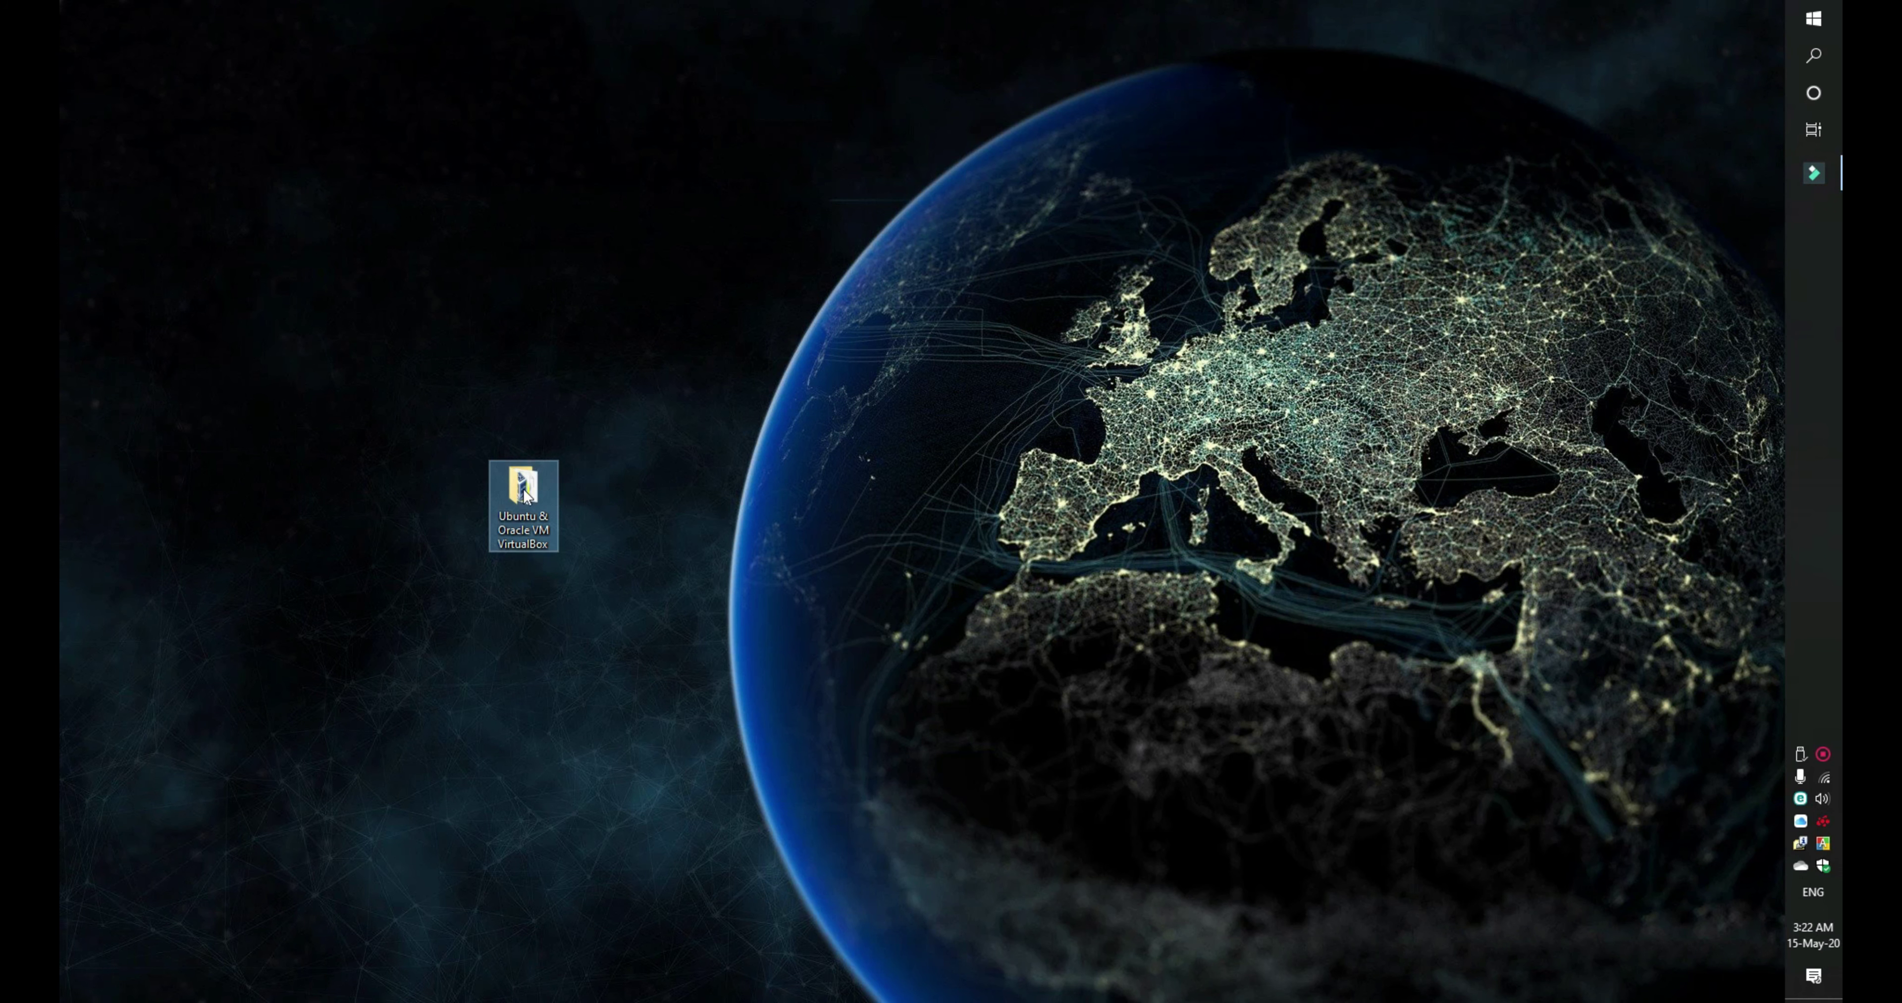
Step: Install Oracle VM VirtualBox 6.1.6 from the setup file in the Ubuntu & Oracle VM VirtualBox folder, keeping the default features, location and shortcuts
{"action": "double_click", "coordinate": [509, 487]}
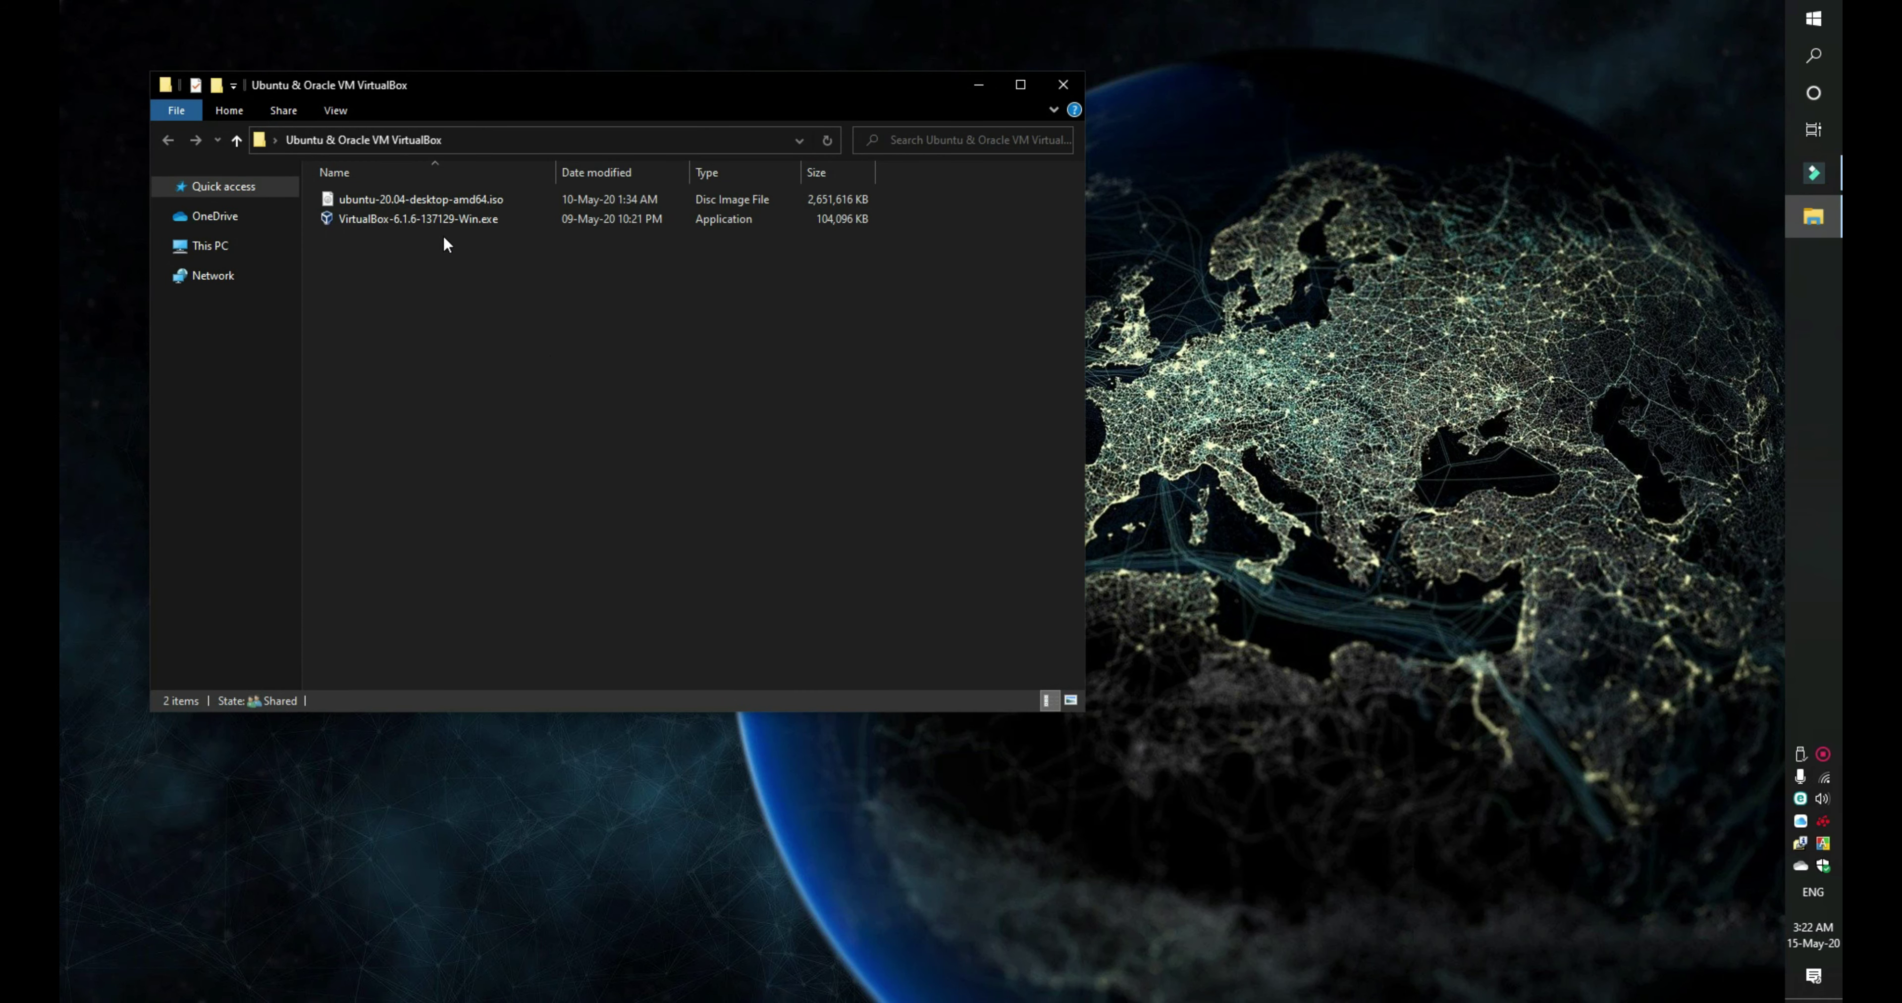
{"action": "double_click", "coordinate": [442, 218]}
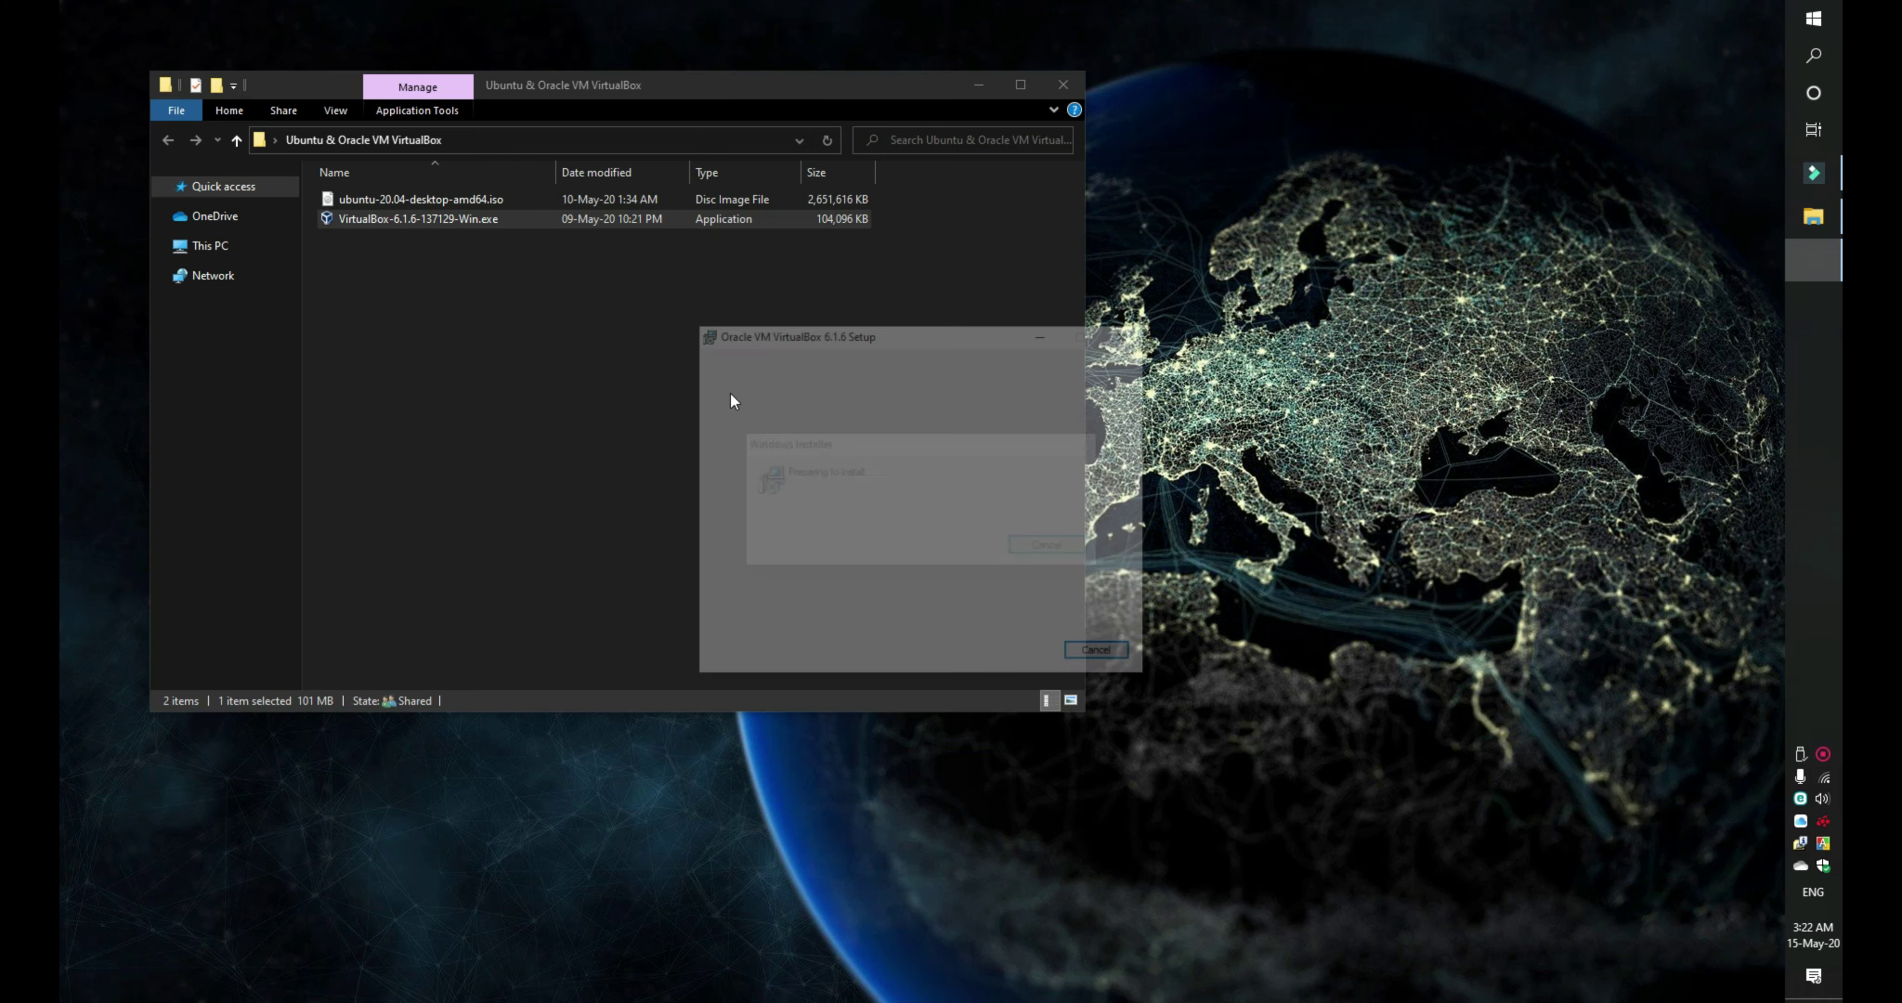
{"action": "left_click", "coordinate": [1024, 658]}
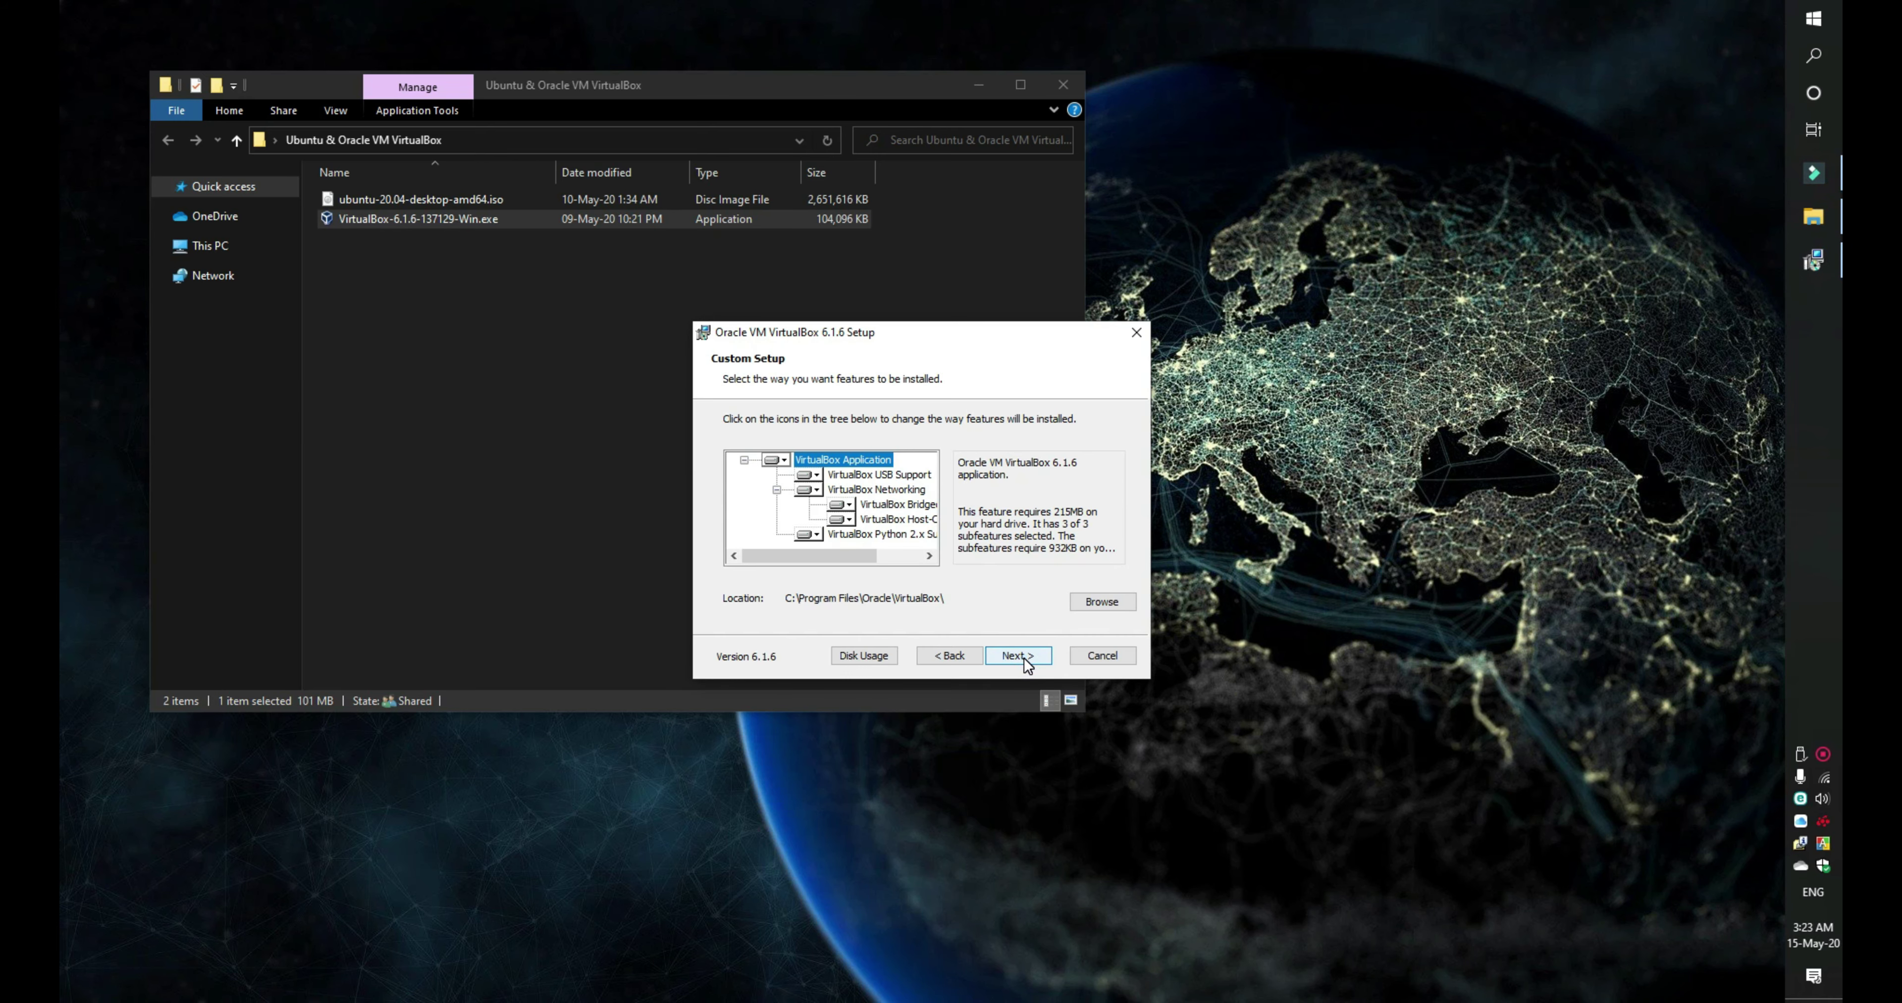
{"action": "left_click", "coordinate": [1024, 658]}
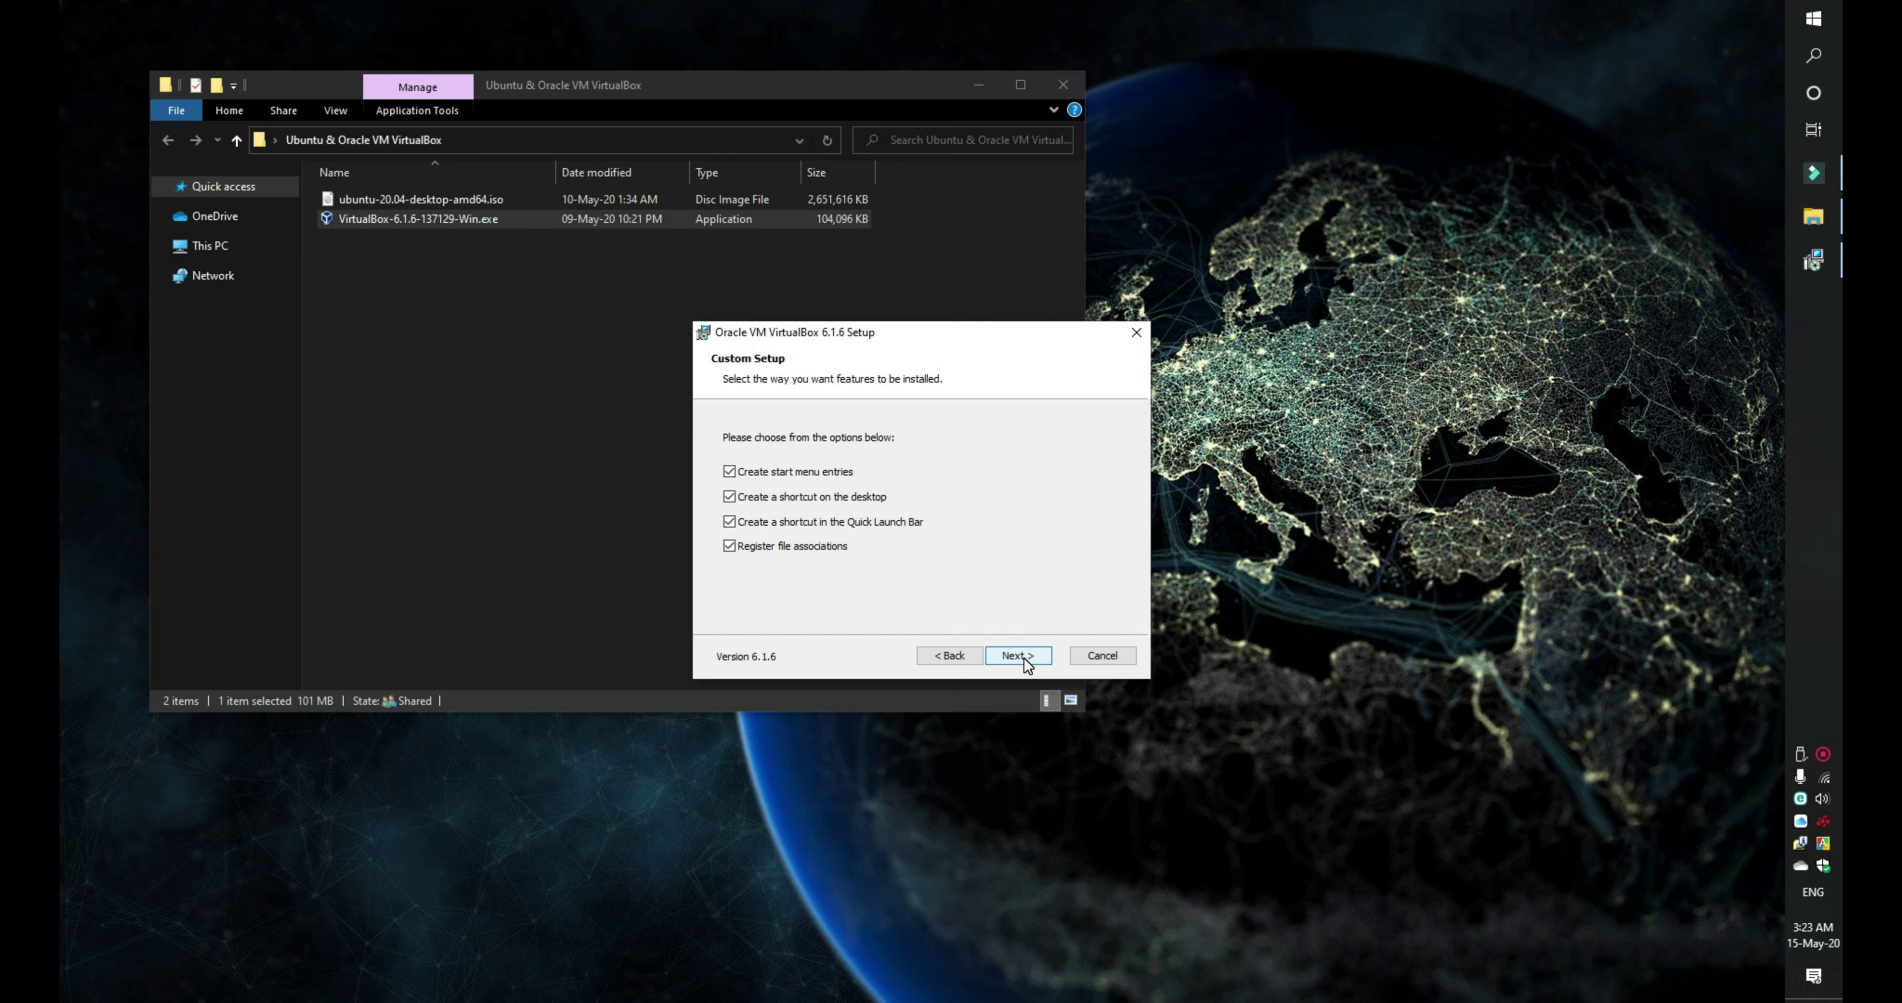
{"action": "left_click", "coordinate": [1024, 658]}
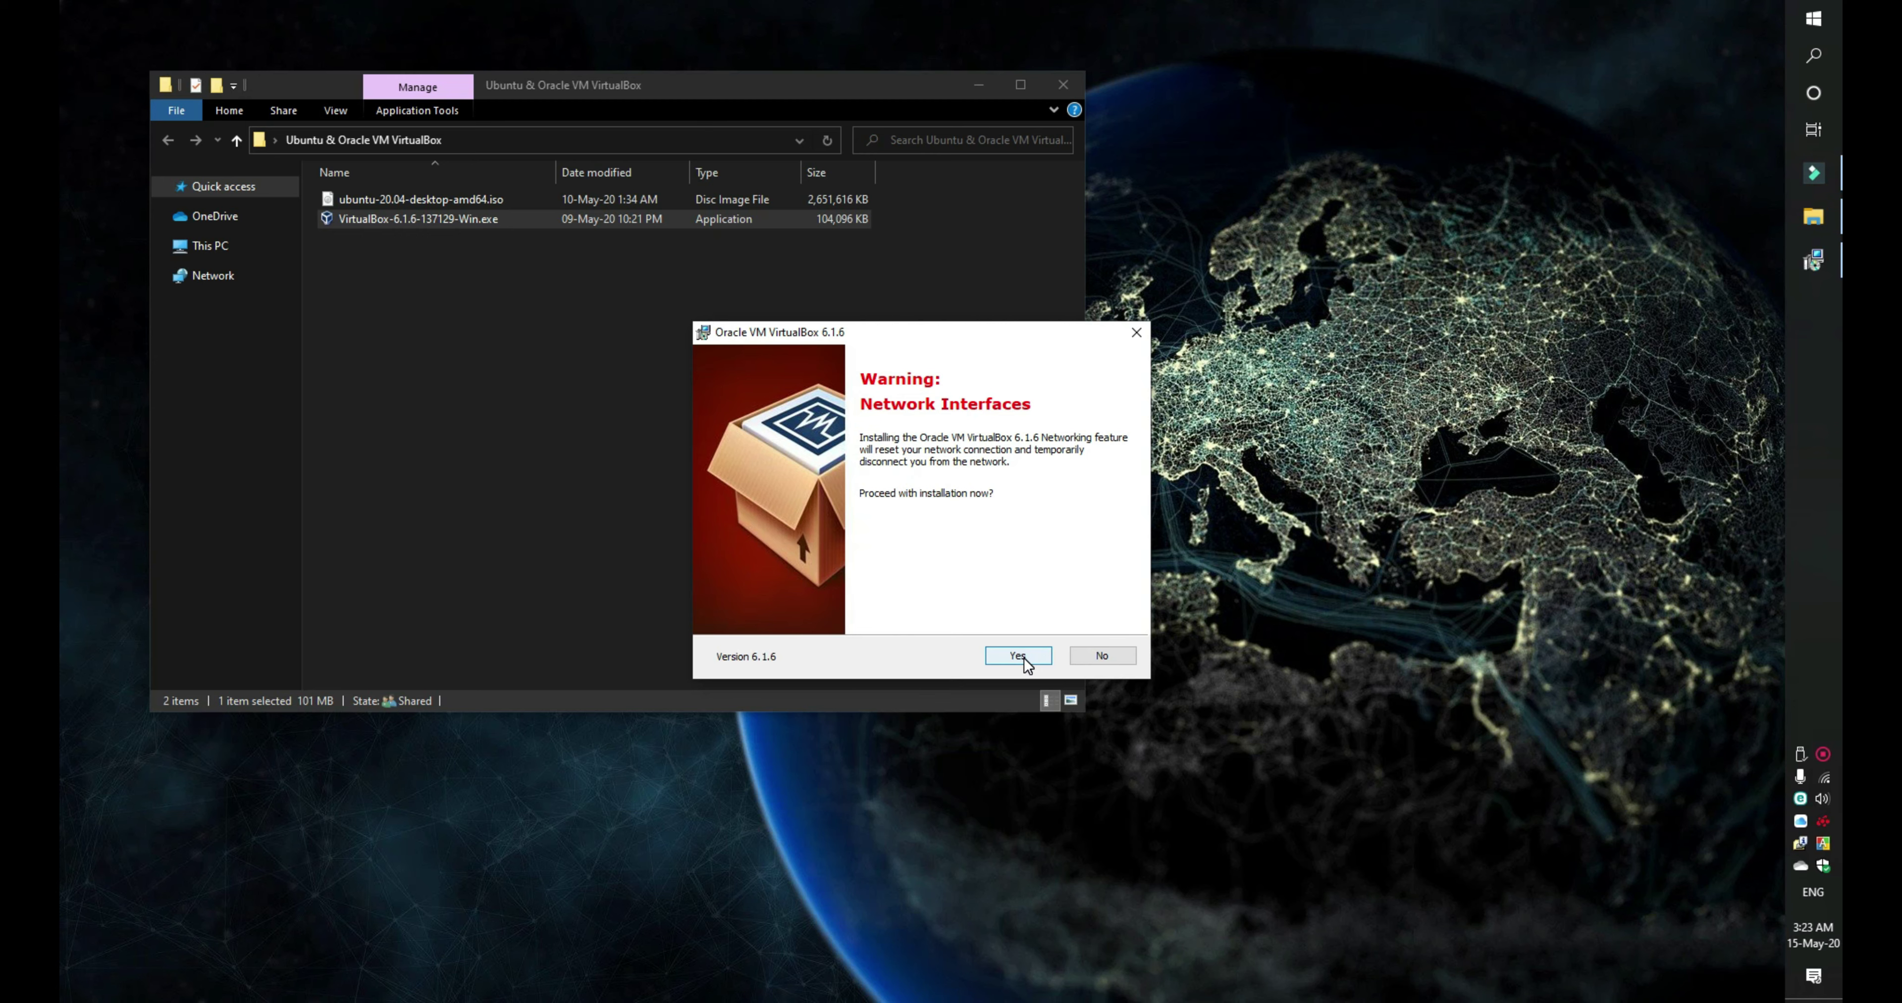
{"action": "left_click", "coordinate": [1024, 658]}
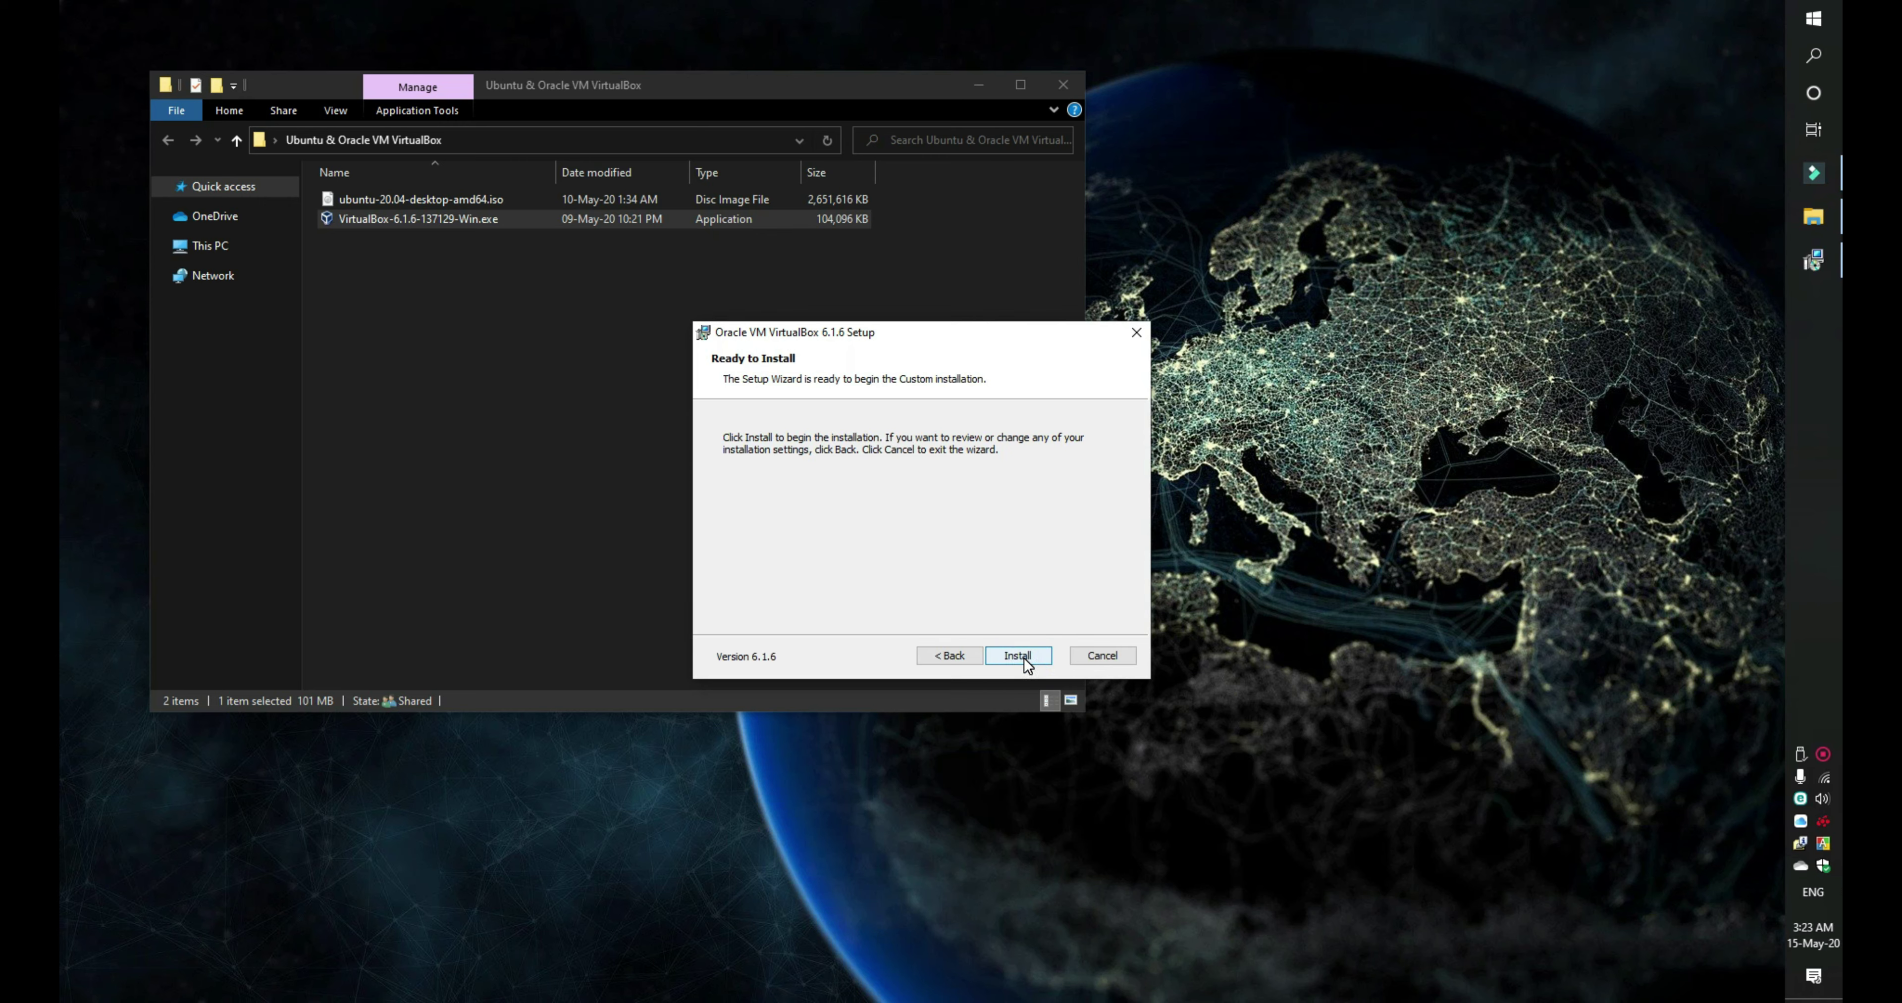
{"action": "left_click", "coordinate": [1024, 658]}
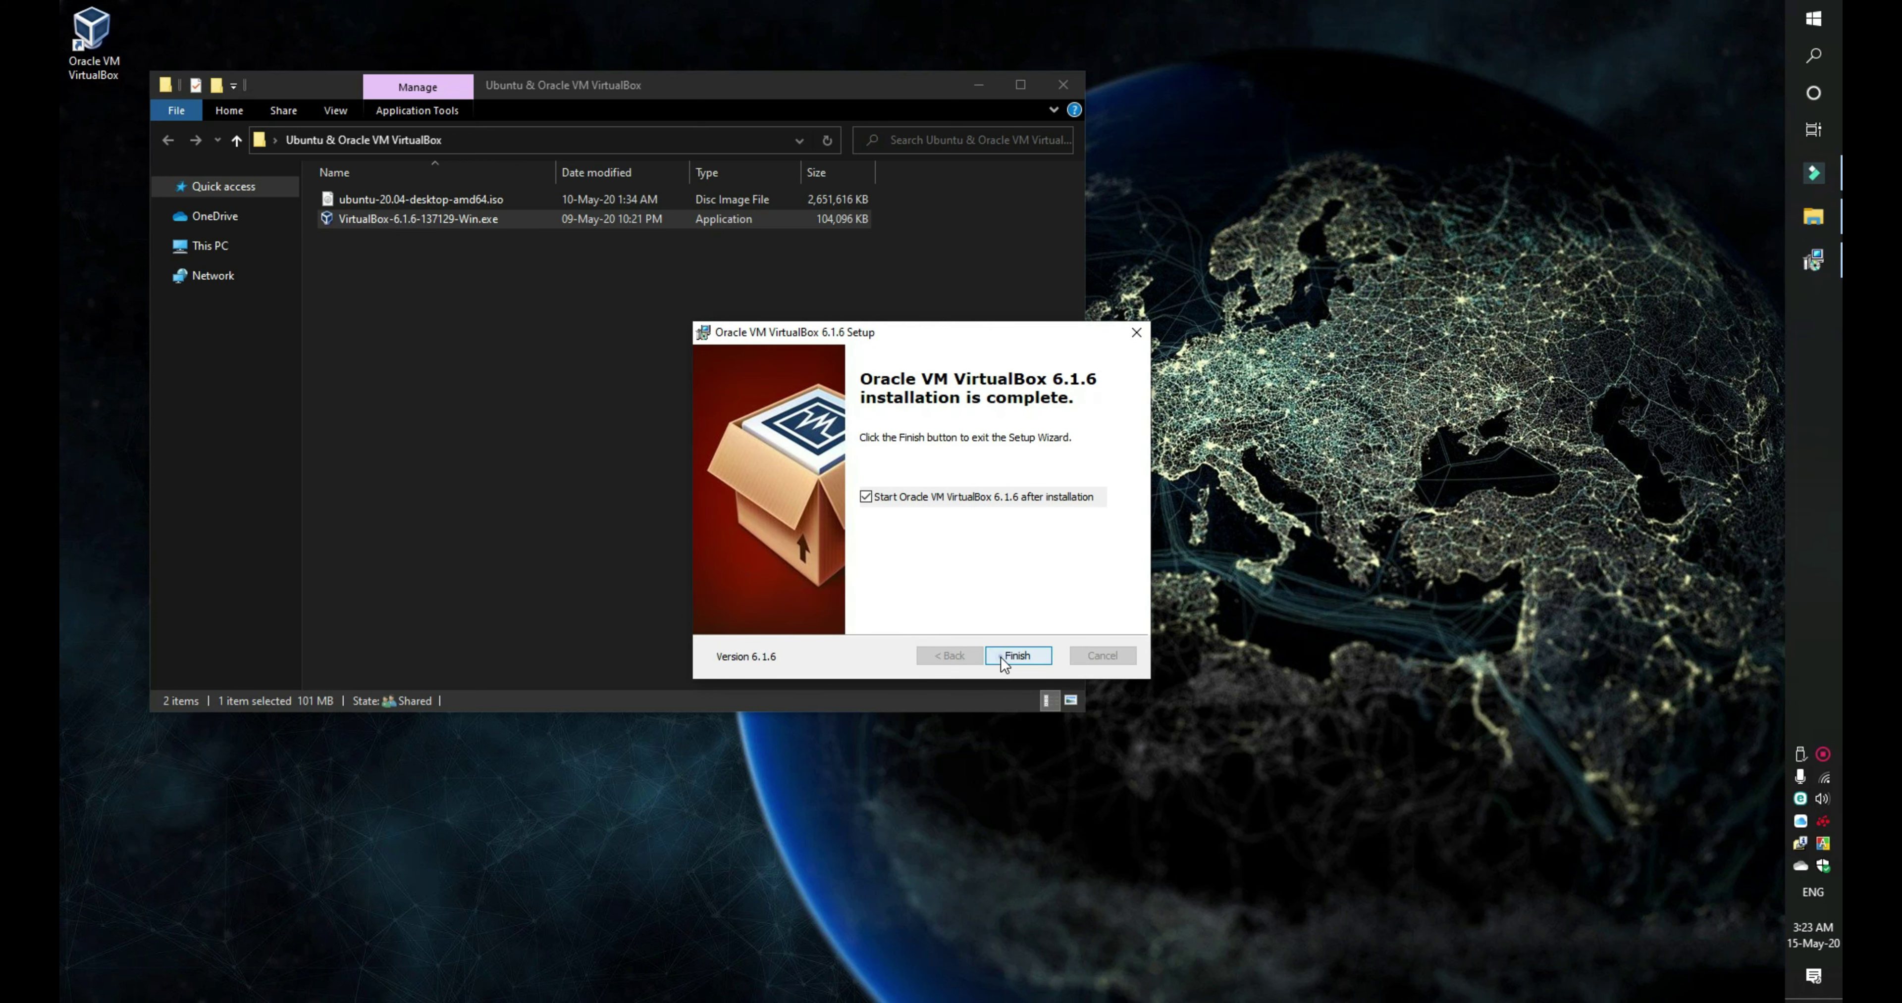
{"action": "left_click", "coordinate": [1001, 657]}
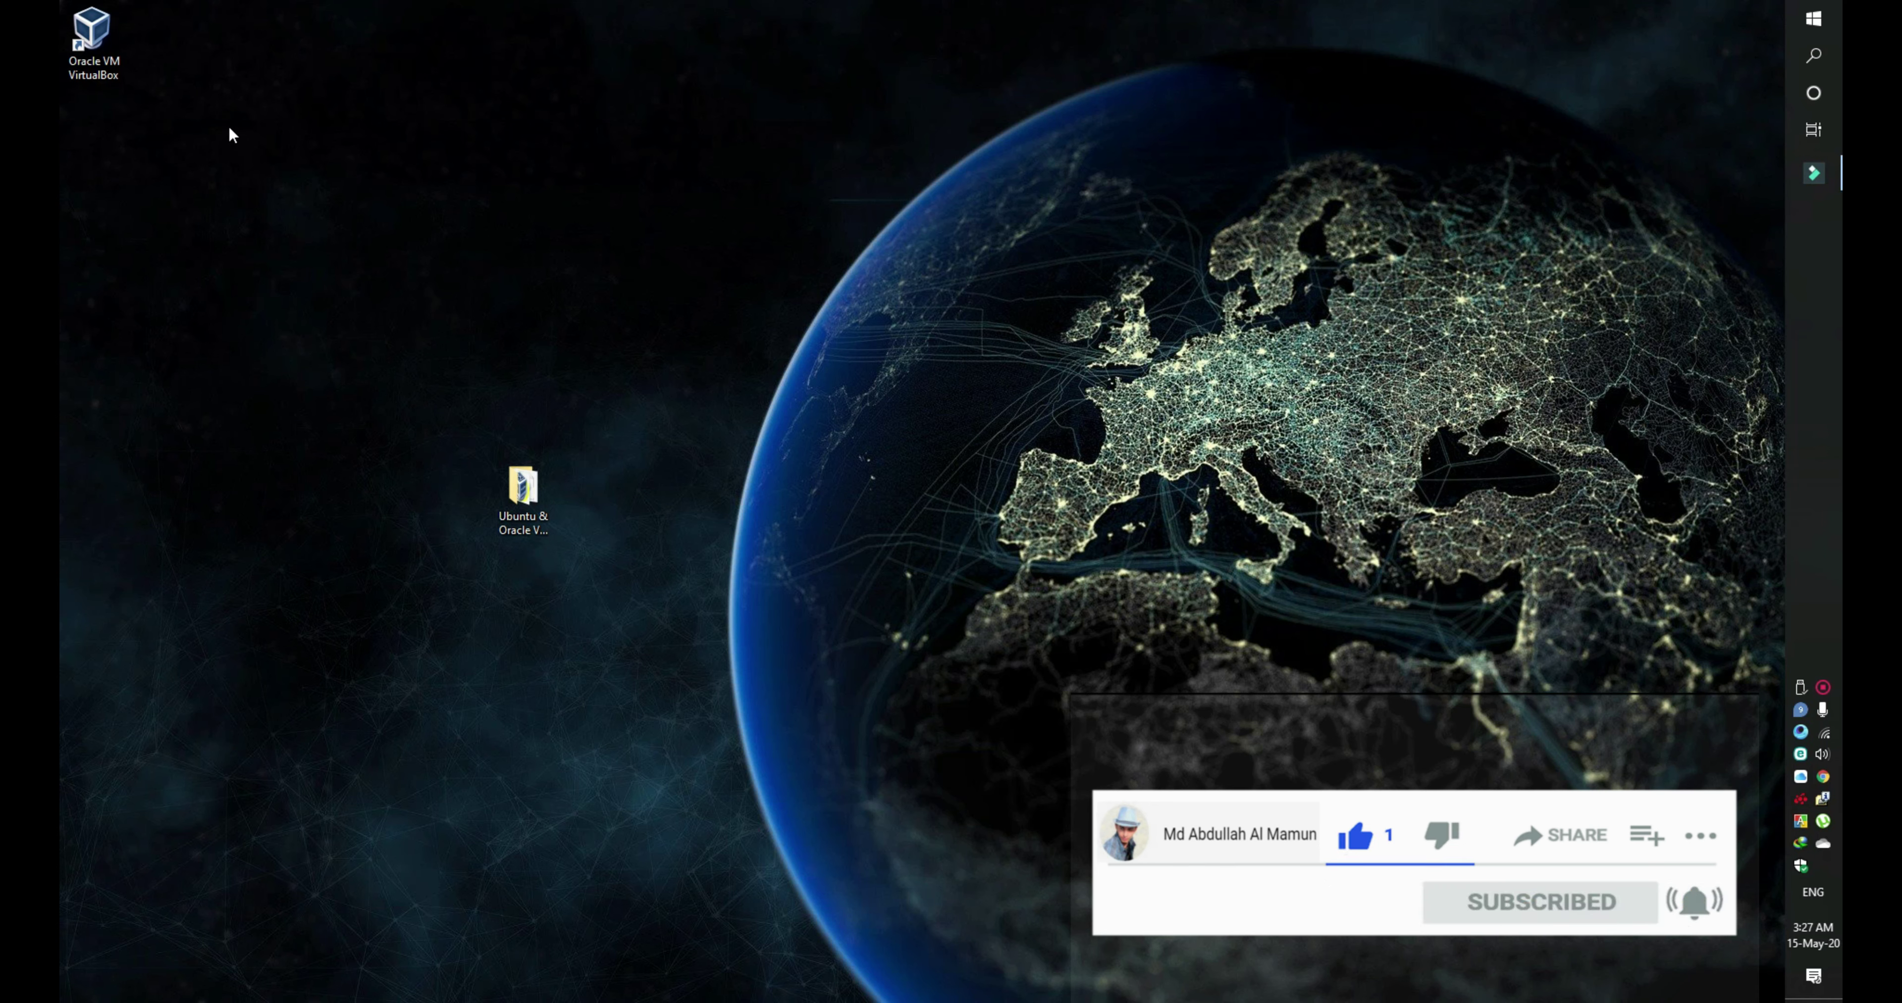
Step: Launch Oracle VM VirtualBox and start a new Ubuntu (64-bit) Linux virtual machine, named with the owner's first name and Ubuntu
{"action": "left_click", "coordinate": [117, 59]}
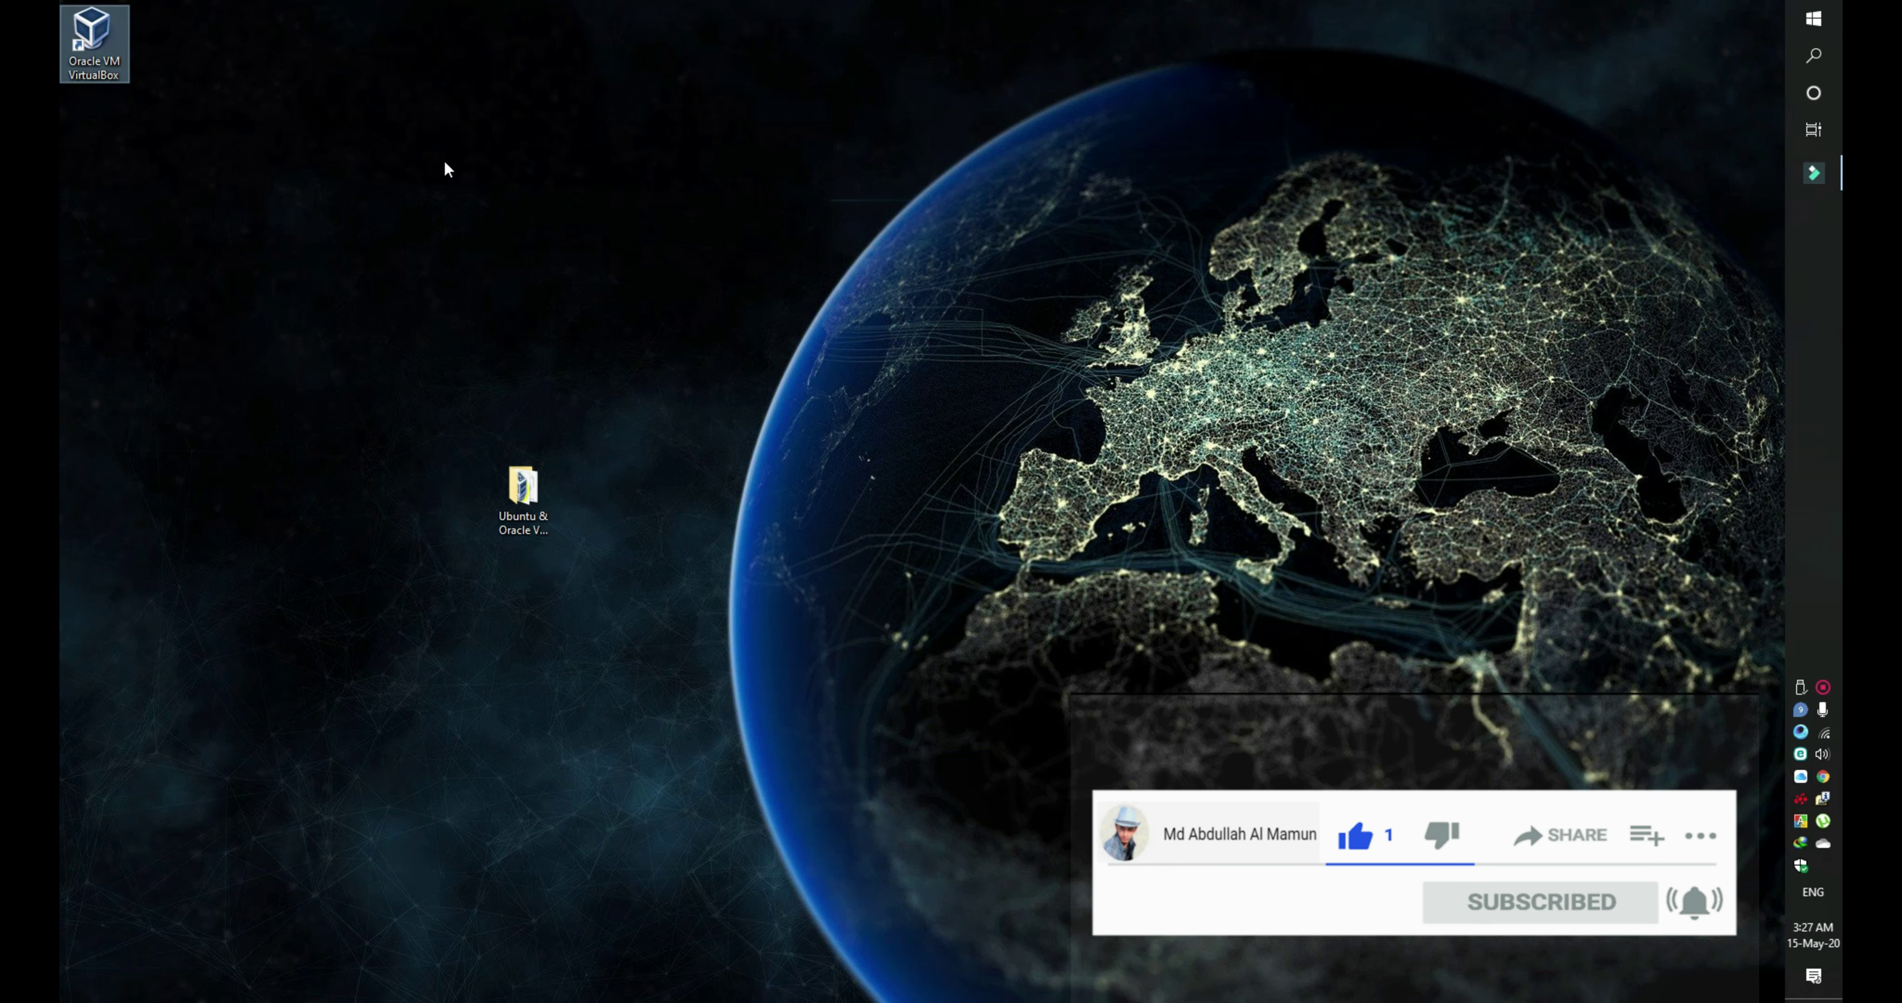
{"action": "key", "text": "Return"}
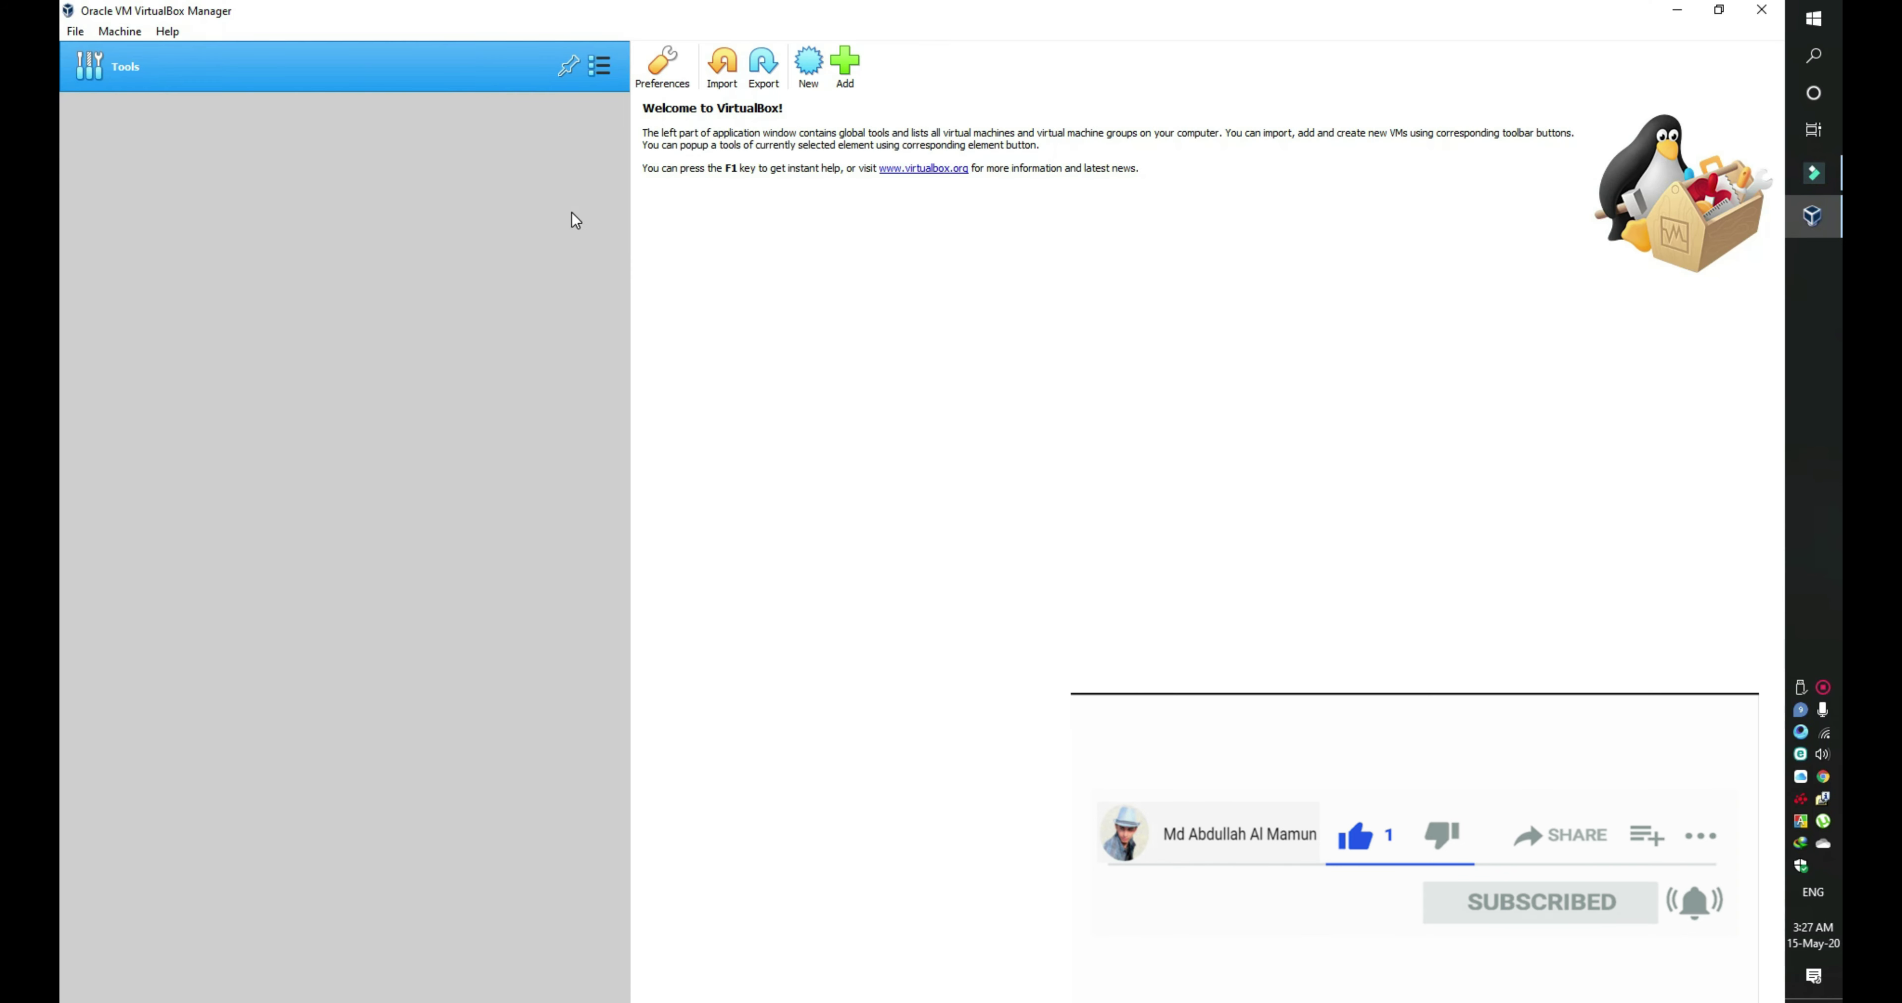
{"action": "left_click", "coordinate": [799, 87]}
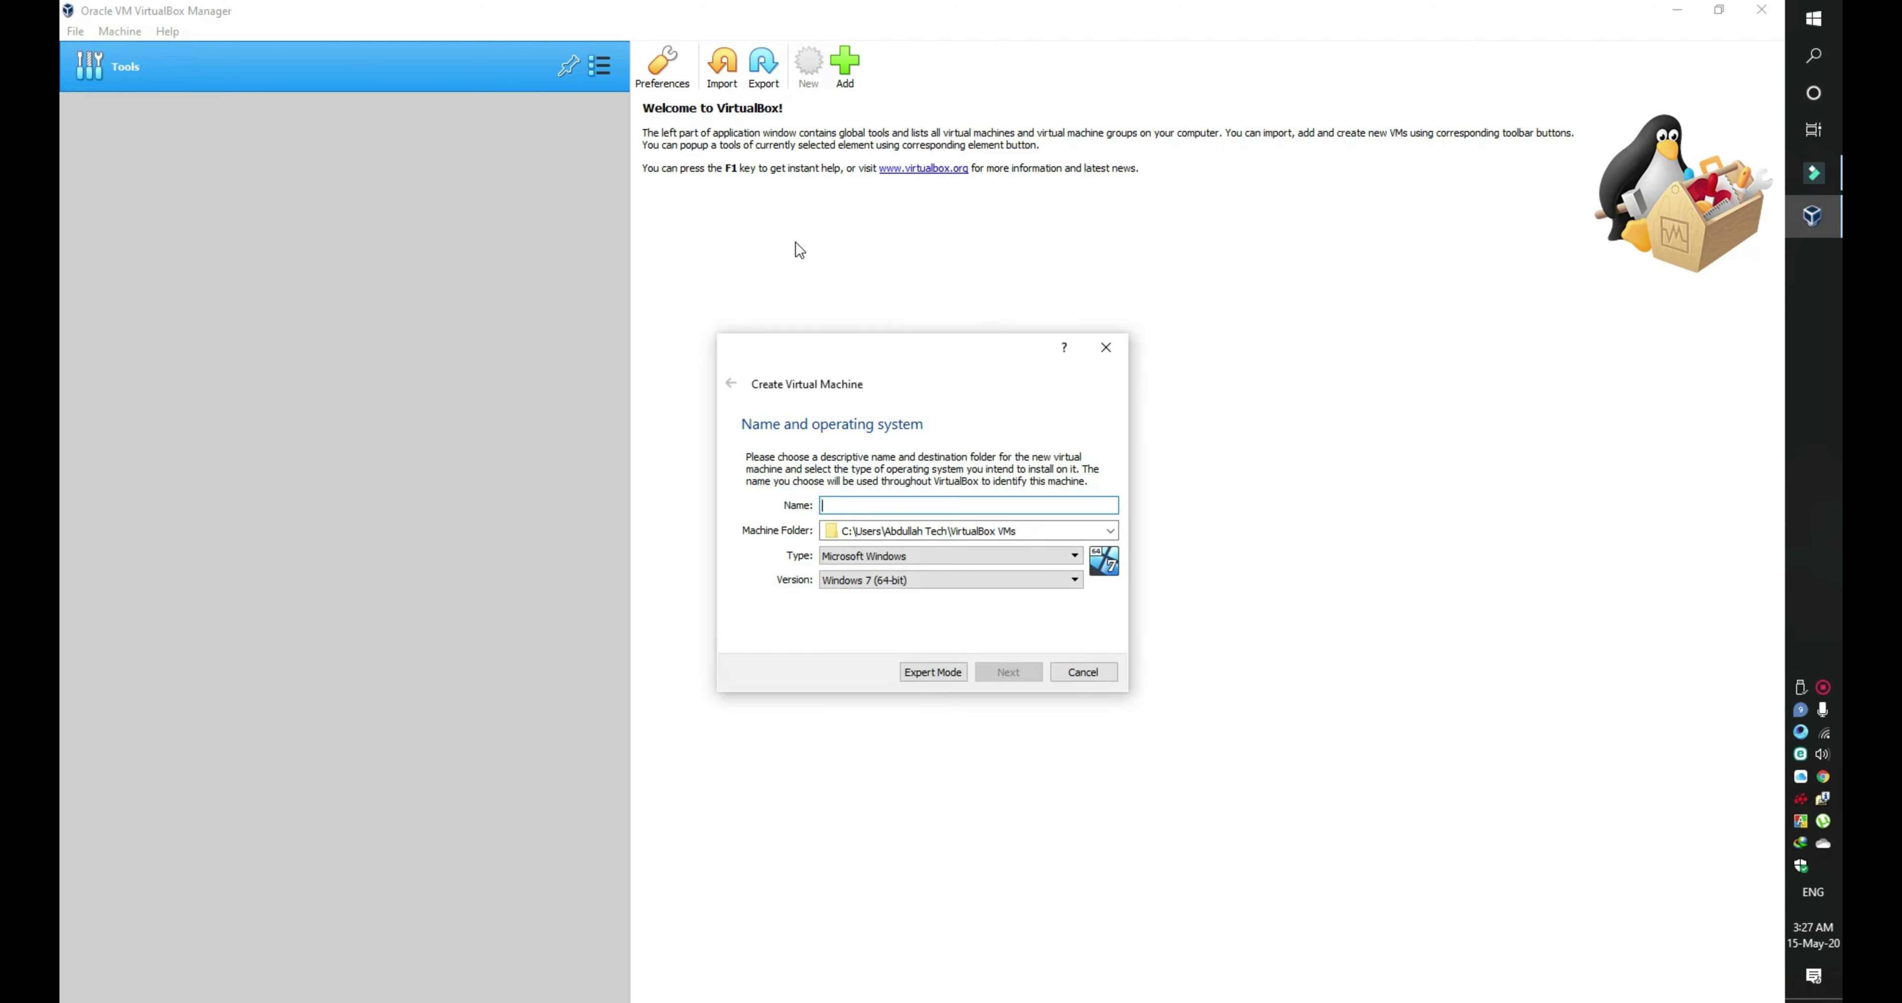
{"action": "type", "text": "Abdullah's"}
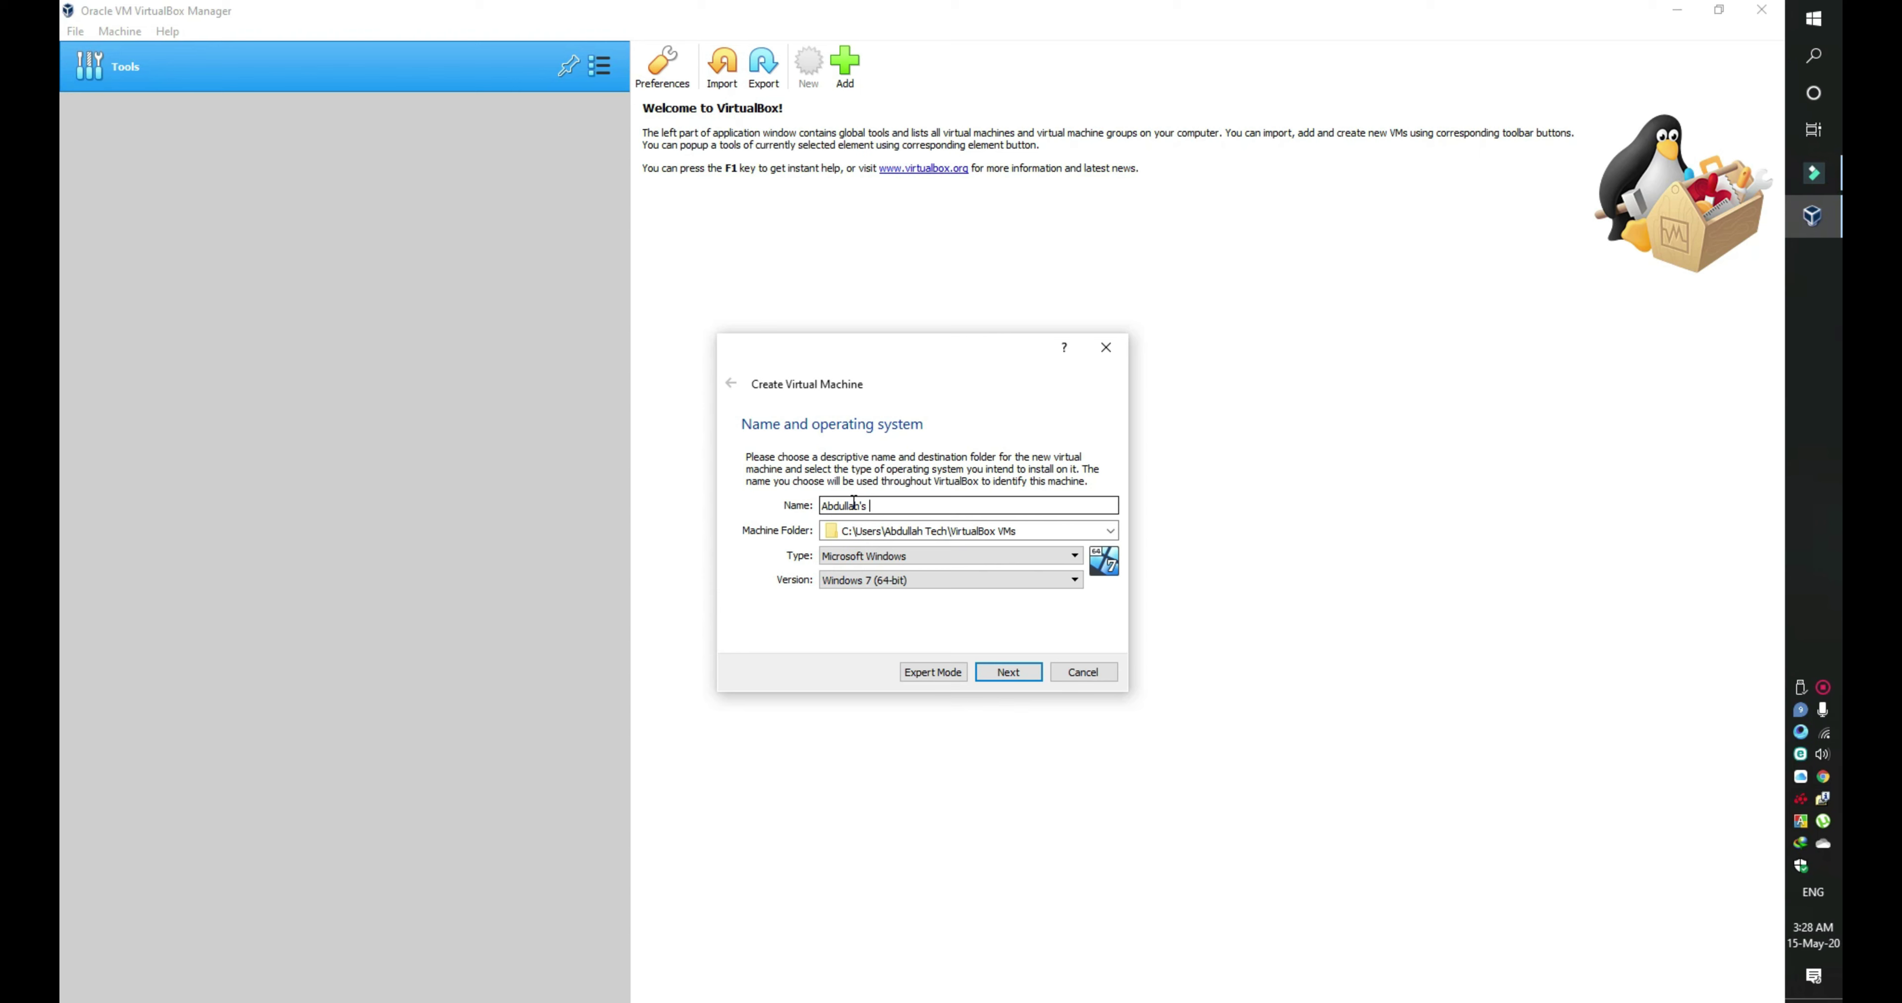
{"action": "type", "text": "buntu"}
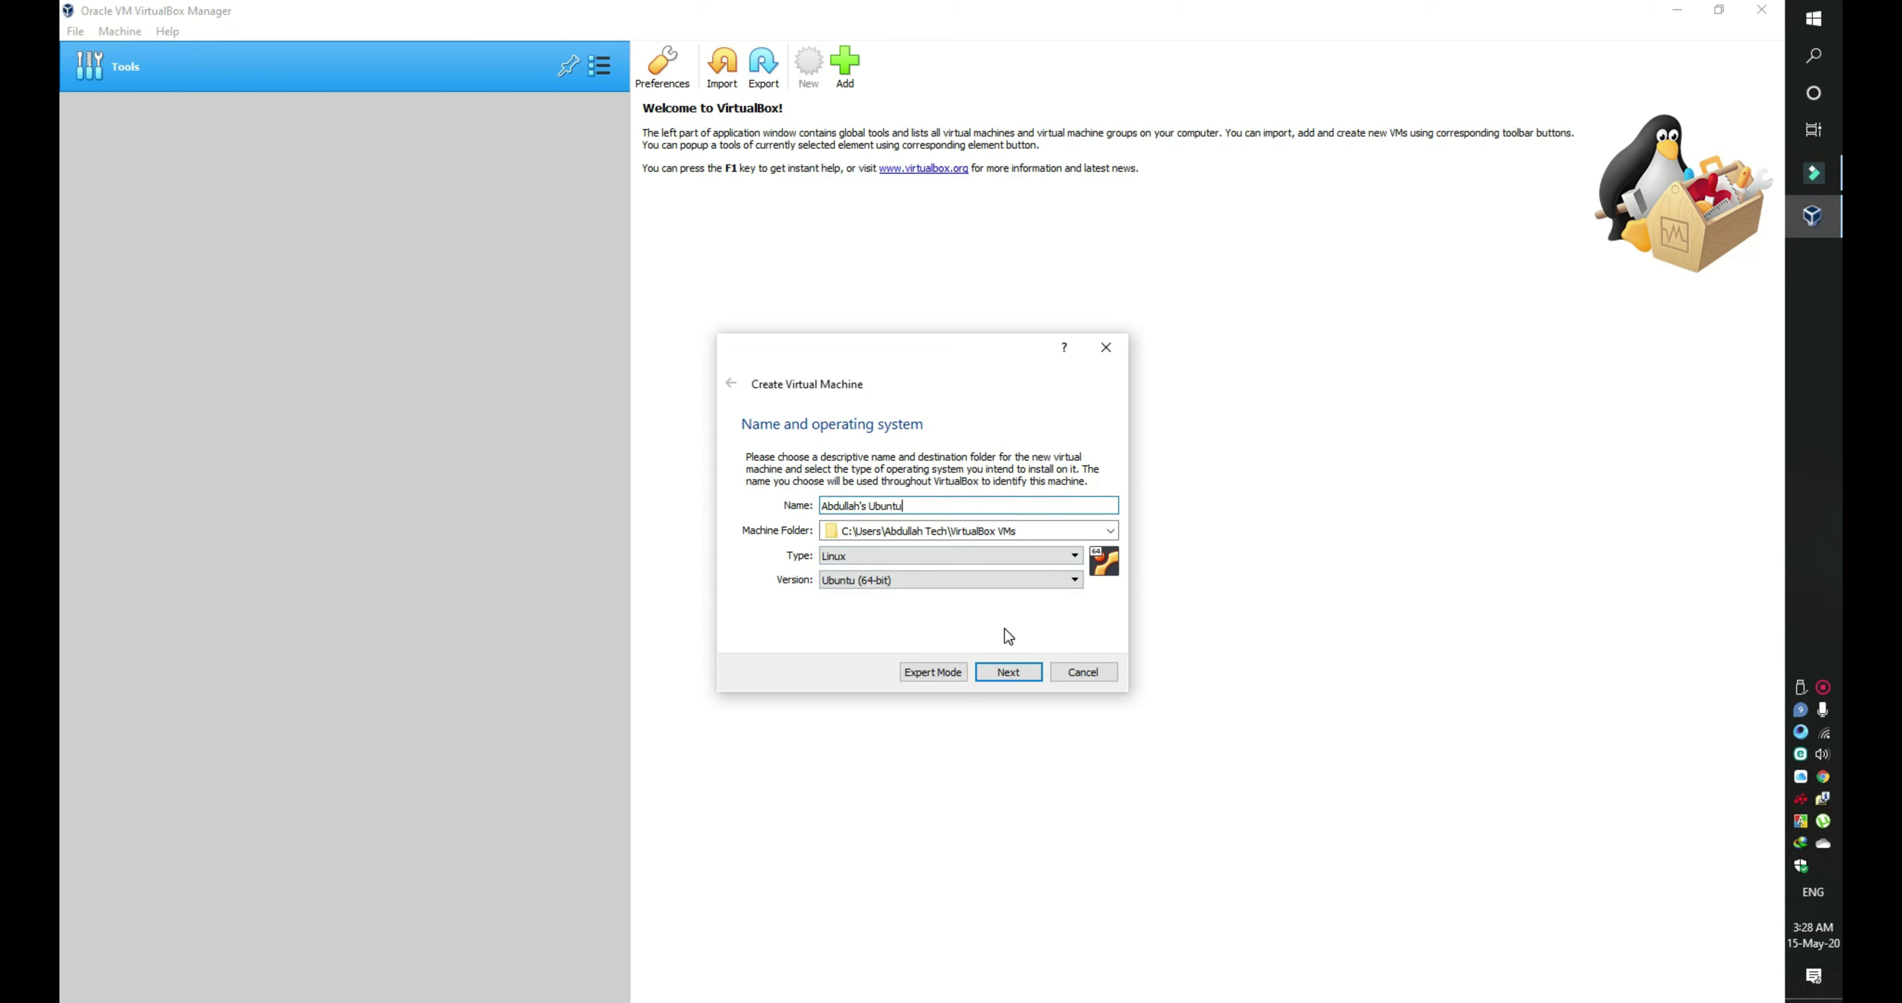
{"action": "left_click", "coordinate": [1007, 675]}
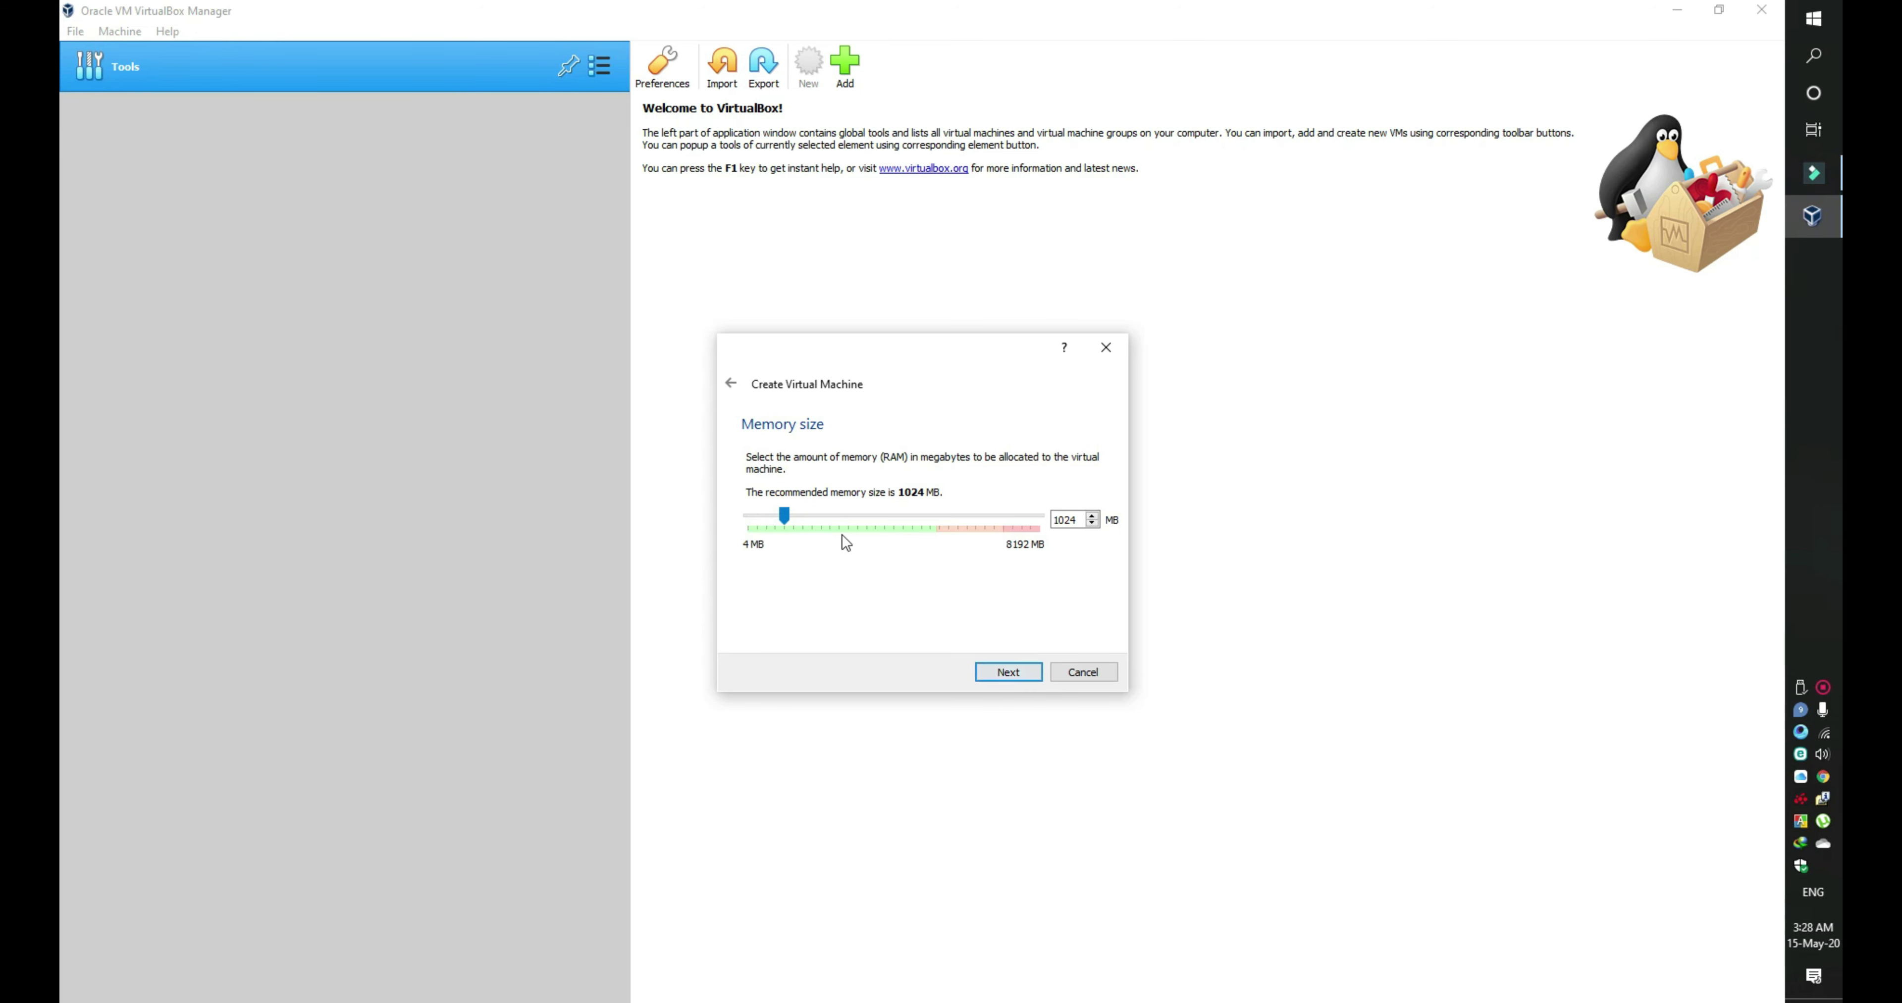
Step: Raise the new virtual machine's memory size above the recommended 1024 MB
{"action": "left_click_drag", "start_coordinate": [787, 518], "coordinate": [821, 520]}
{"action": "left_click", "coordinate": [1007, 672]}
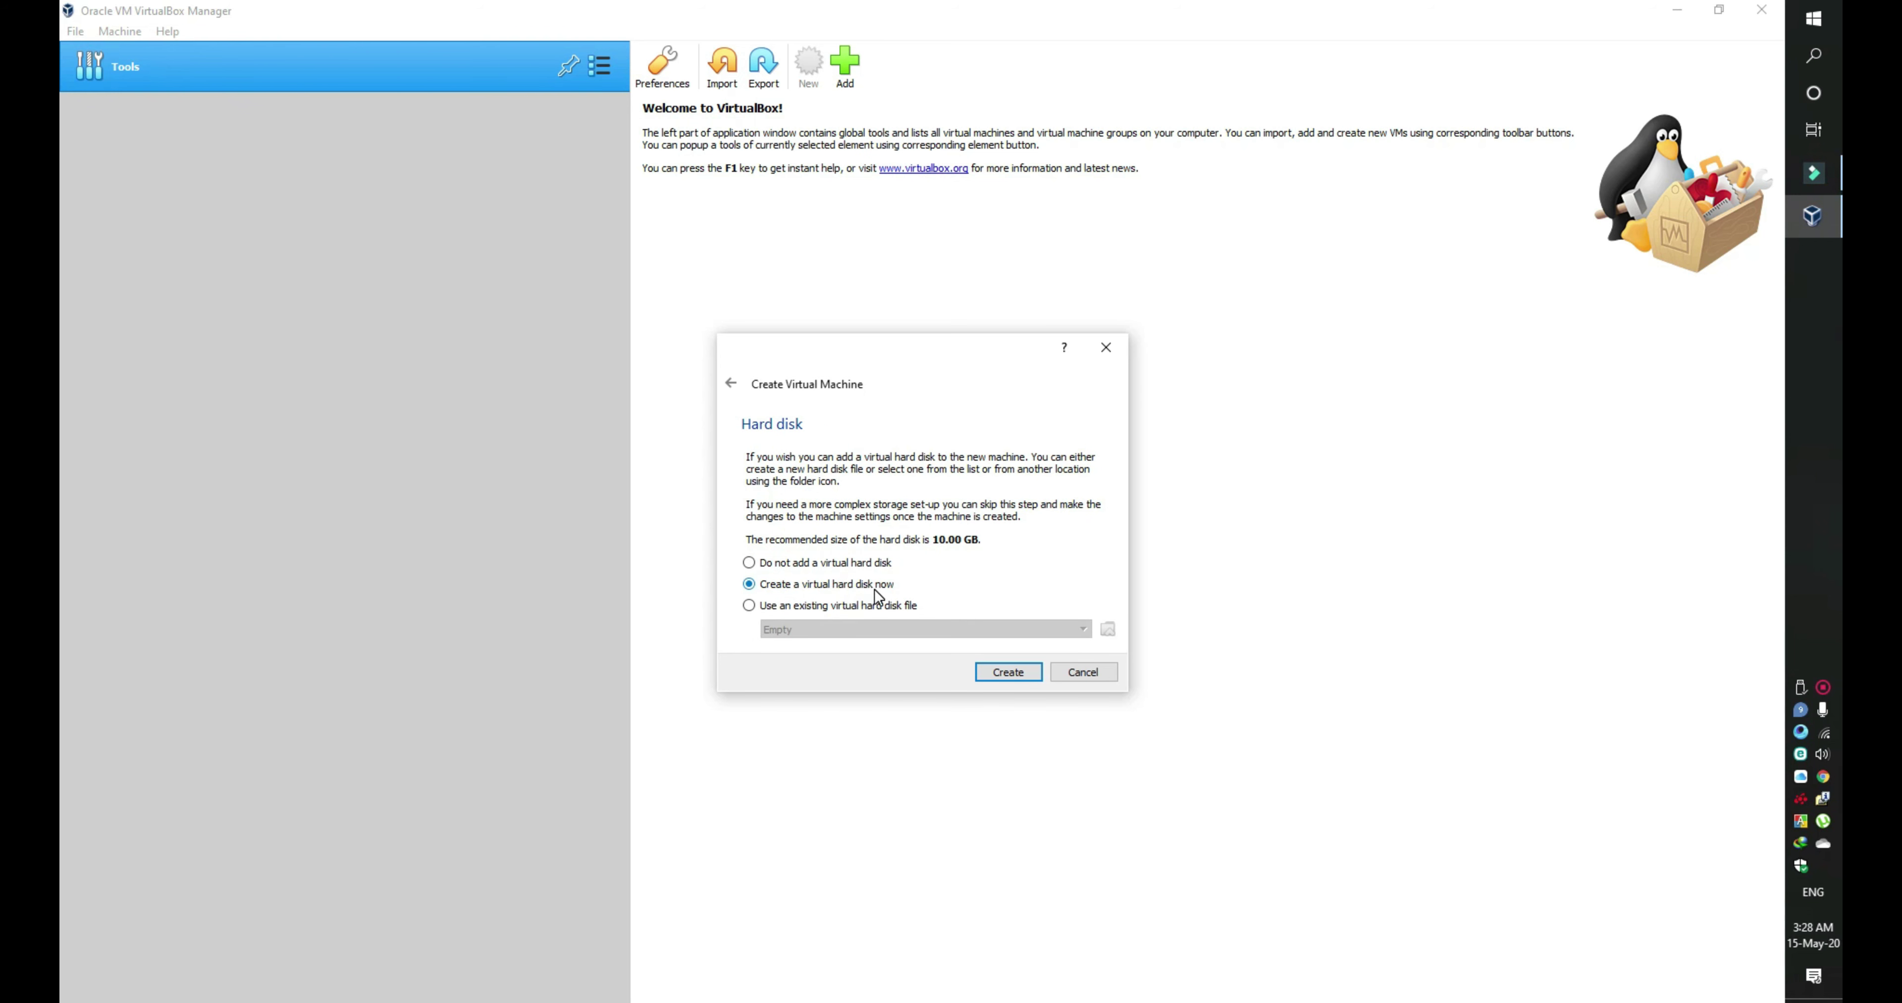
Step: Create a dynamically allocated VDI virtual hard disk of 40 GB for the new virtual machine
{"action": "left_click", "coordinate": [1004, 671]}
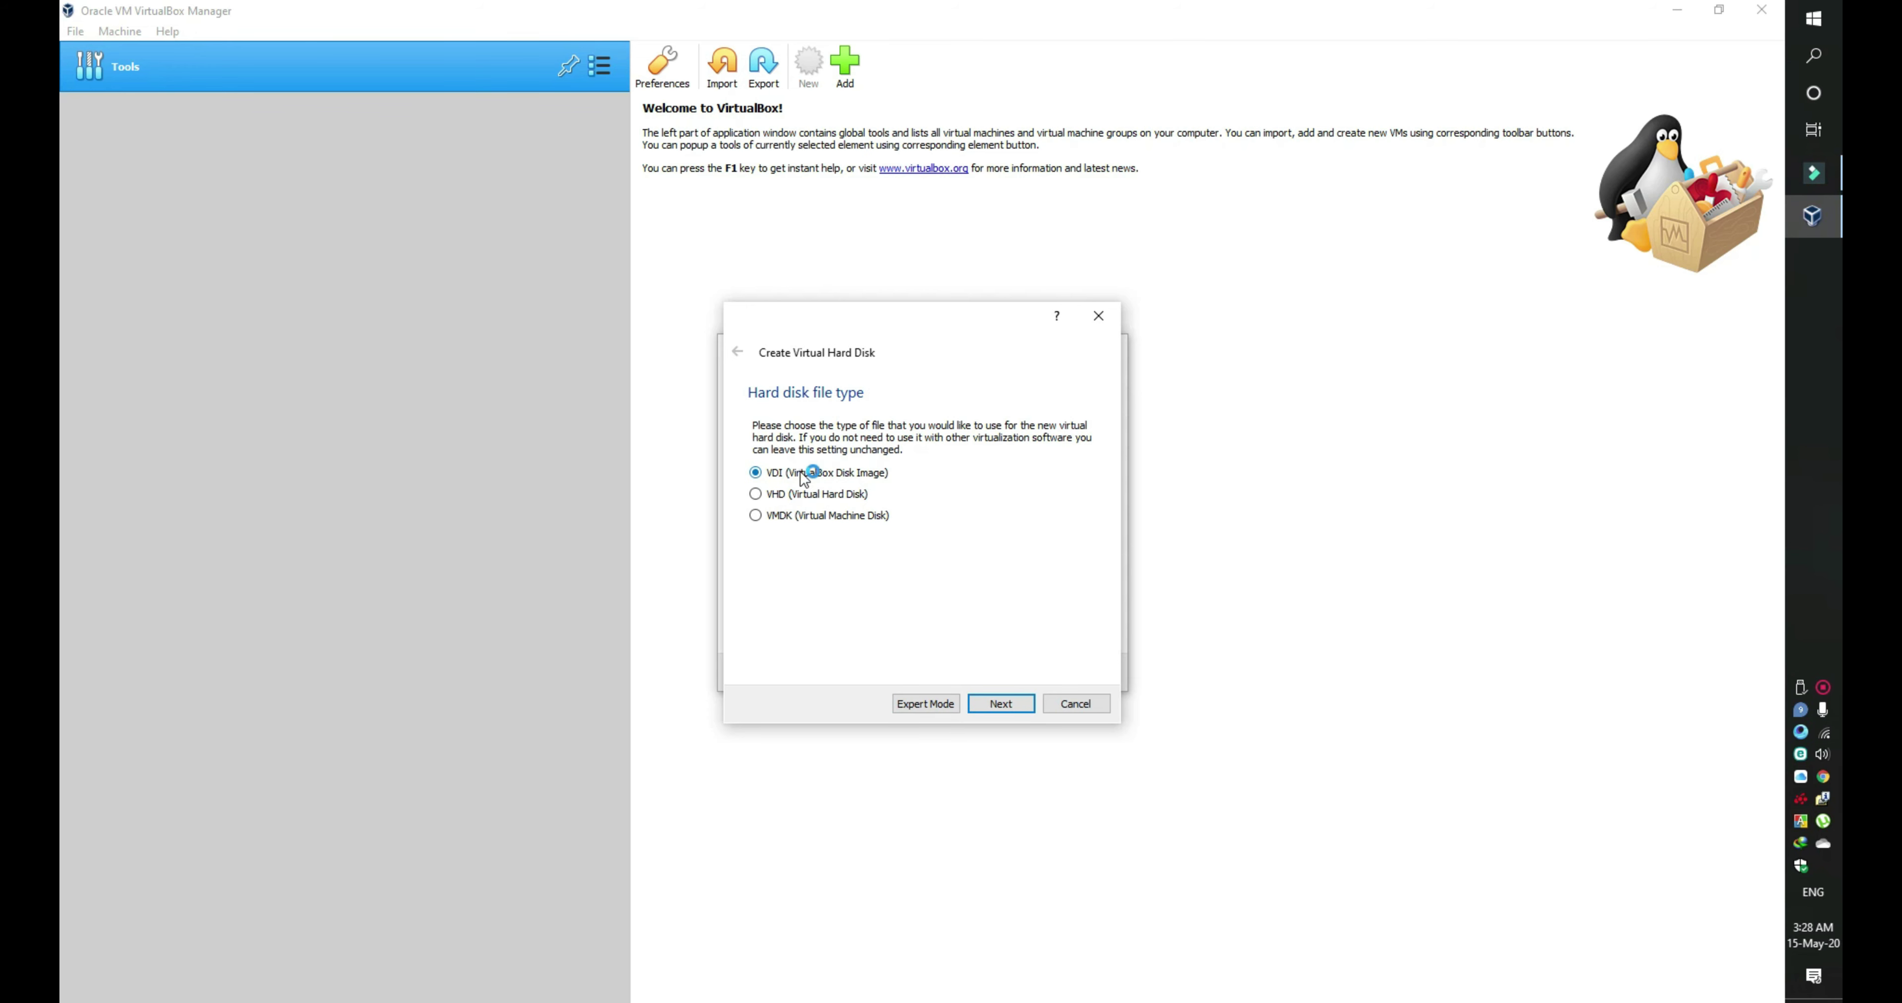
{"action": "left_click", "coordinate": [998, 705]}
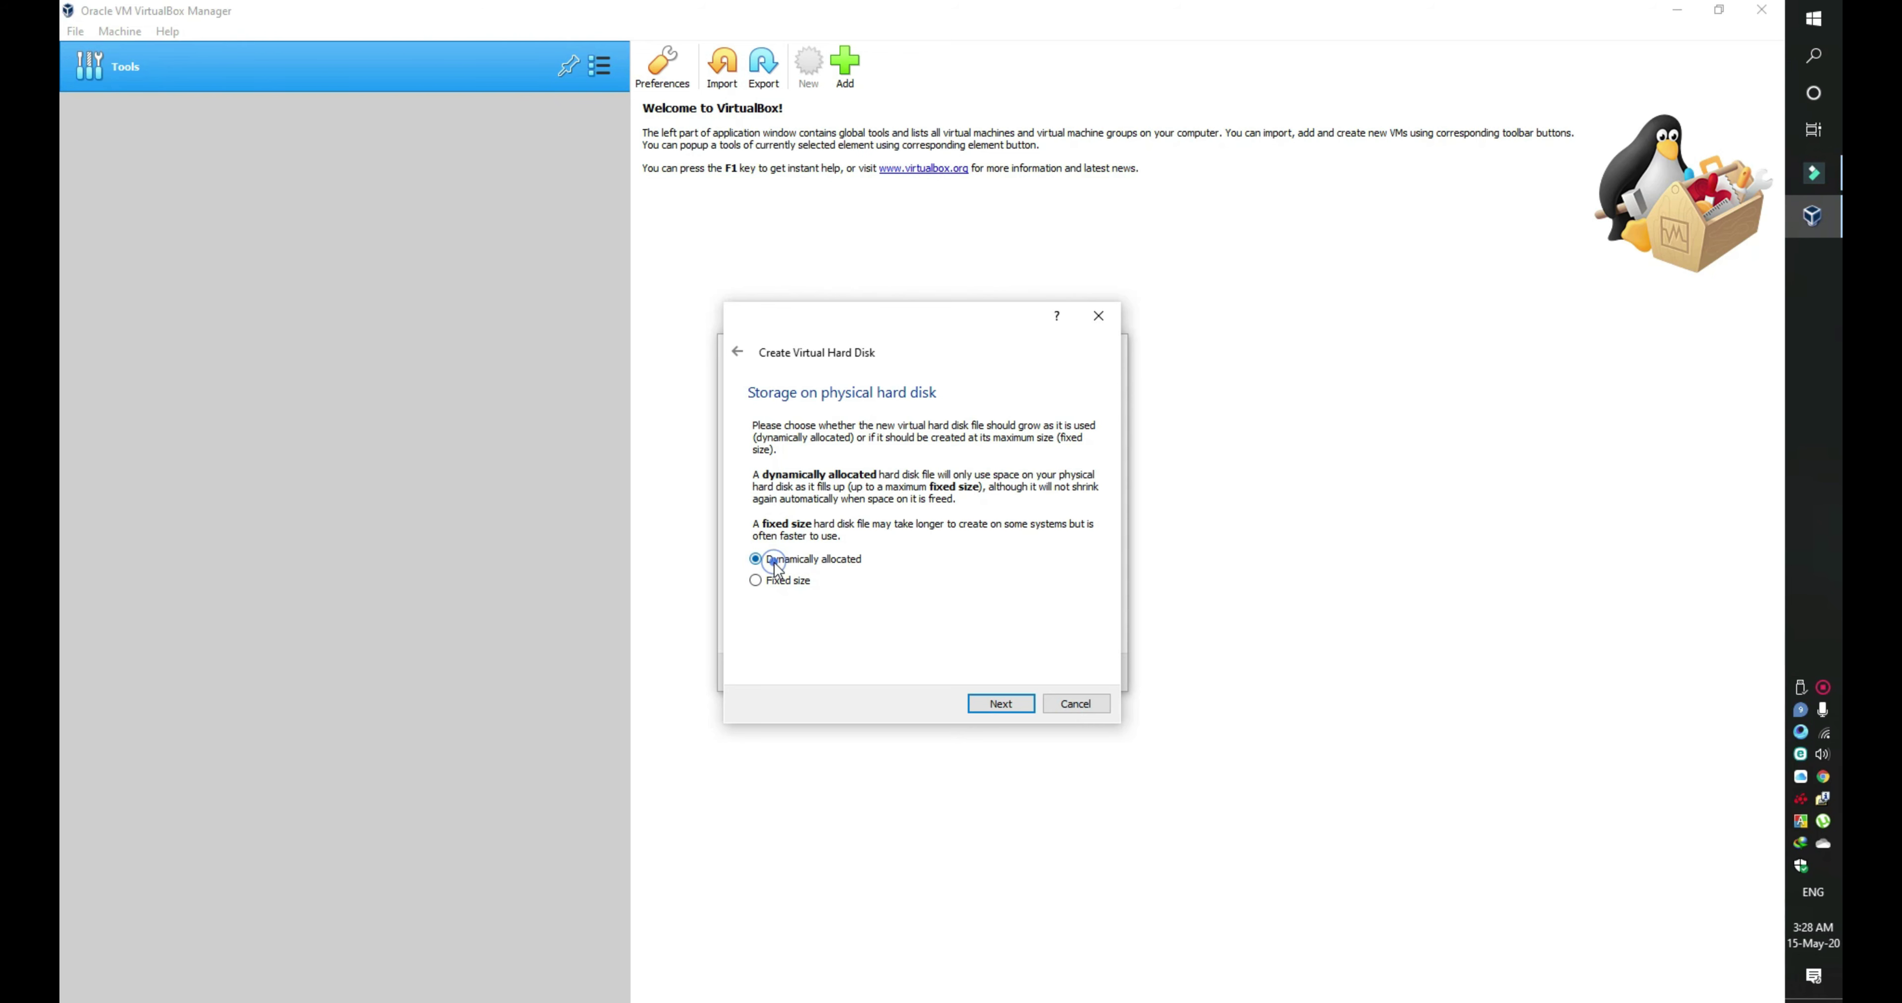
{"action": "left_click", "coordinate": [1017, 709]}
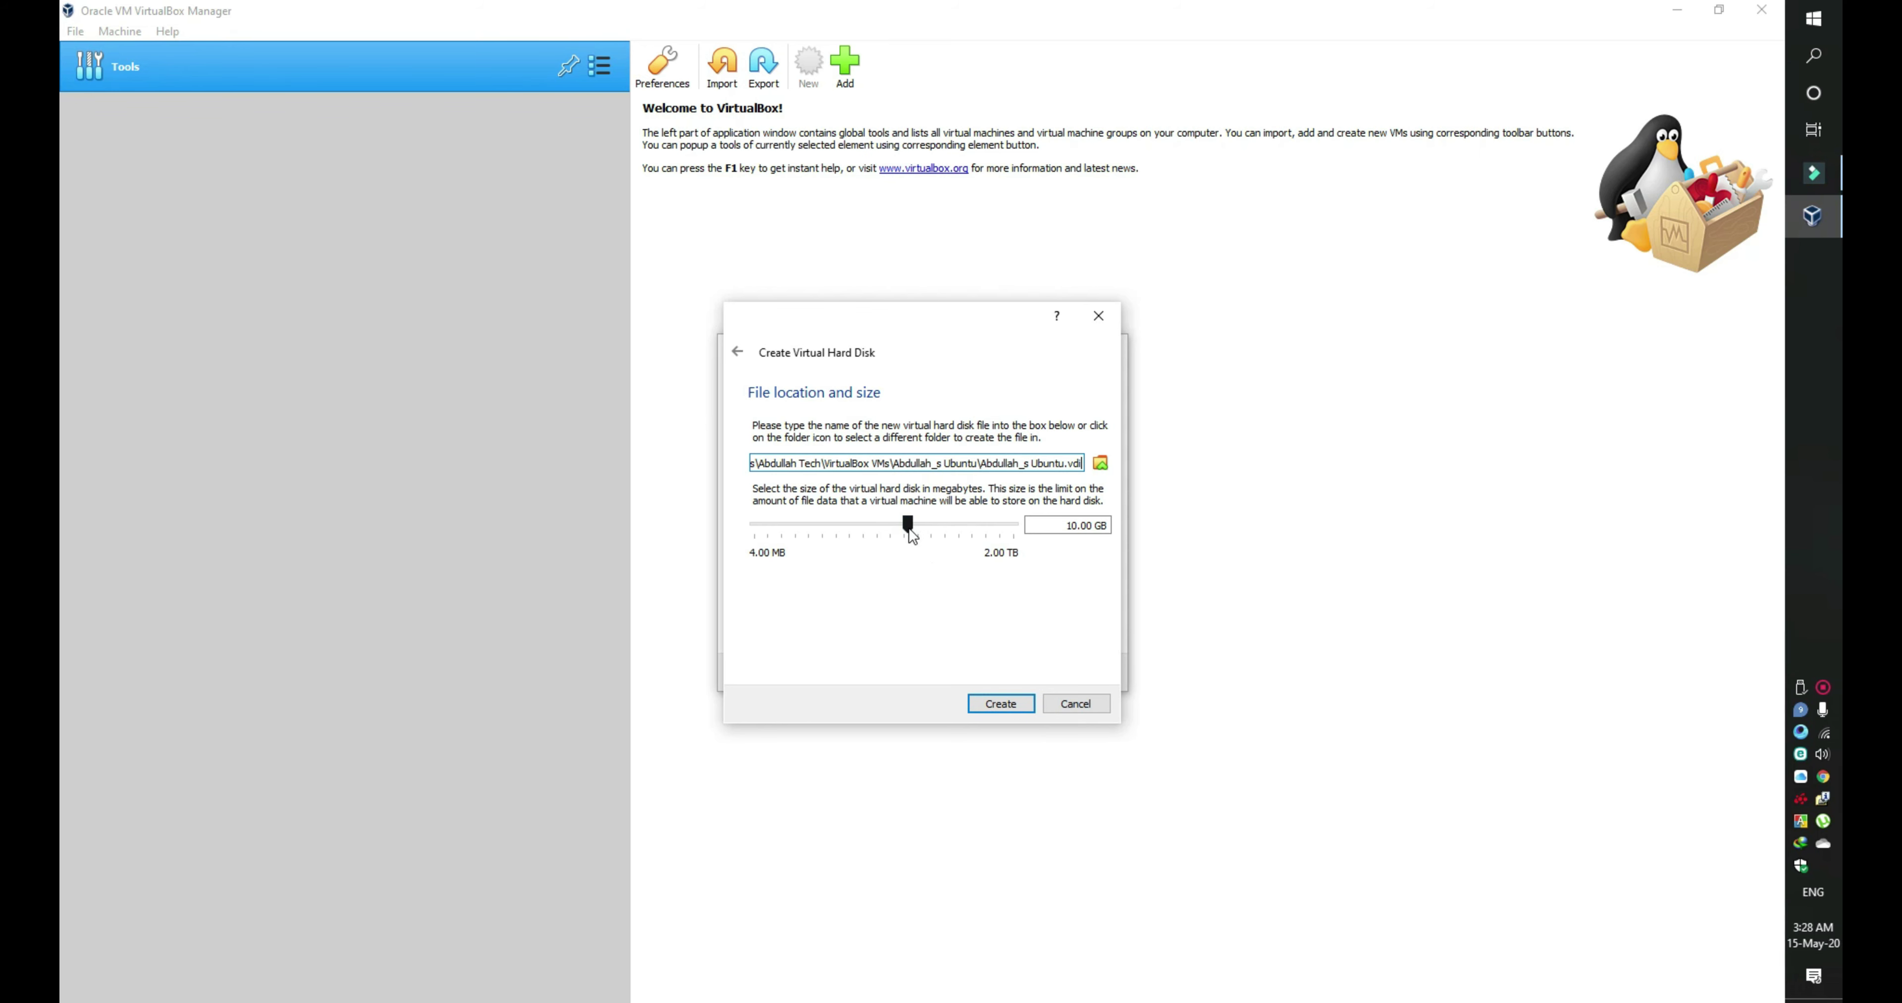
{"action": "mouse_move", "coordinate": [910, 529]}
{"action": "left_click_drag", "start_coordinate": [912, 526], "coordinate": [939, 526]}
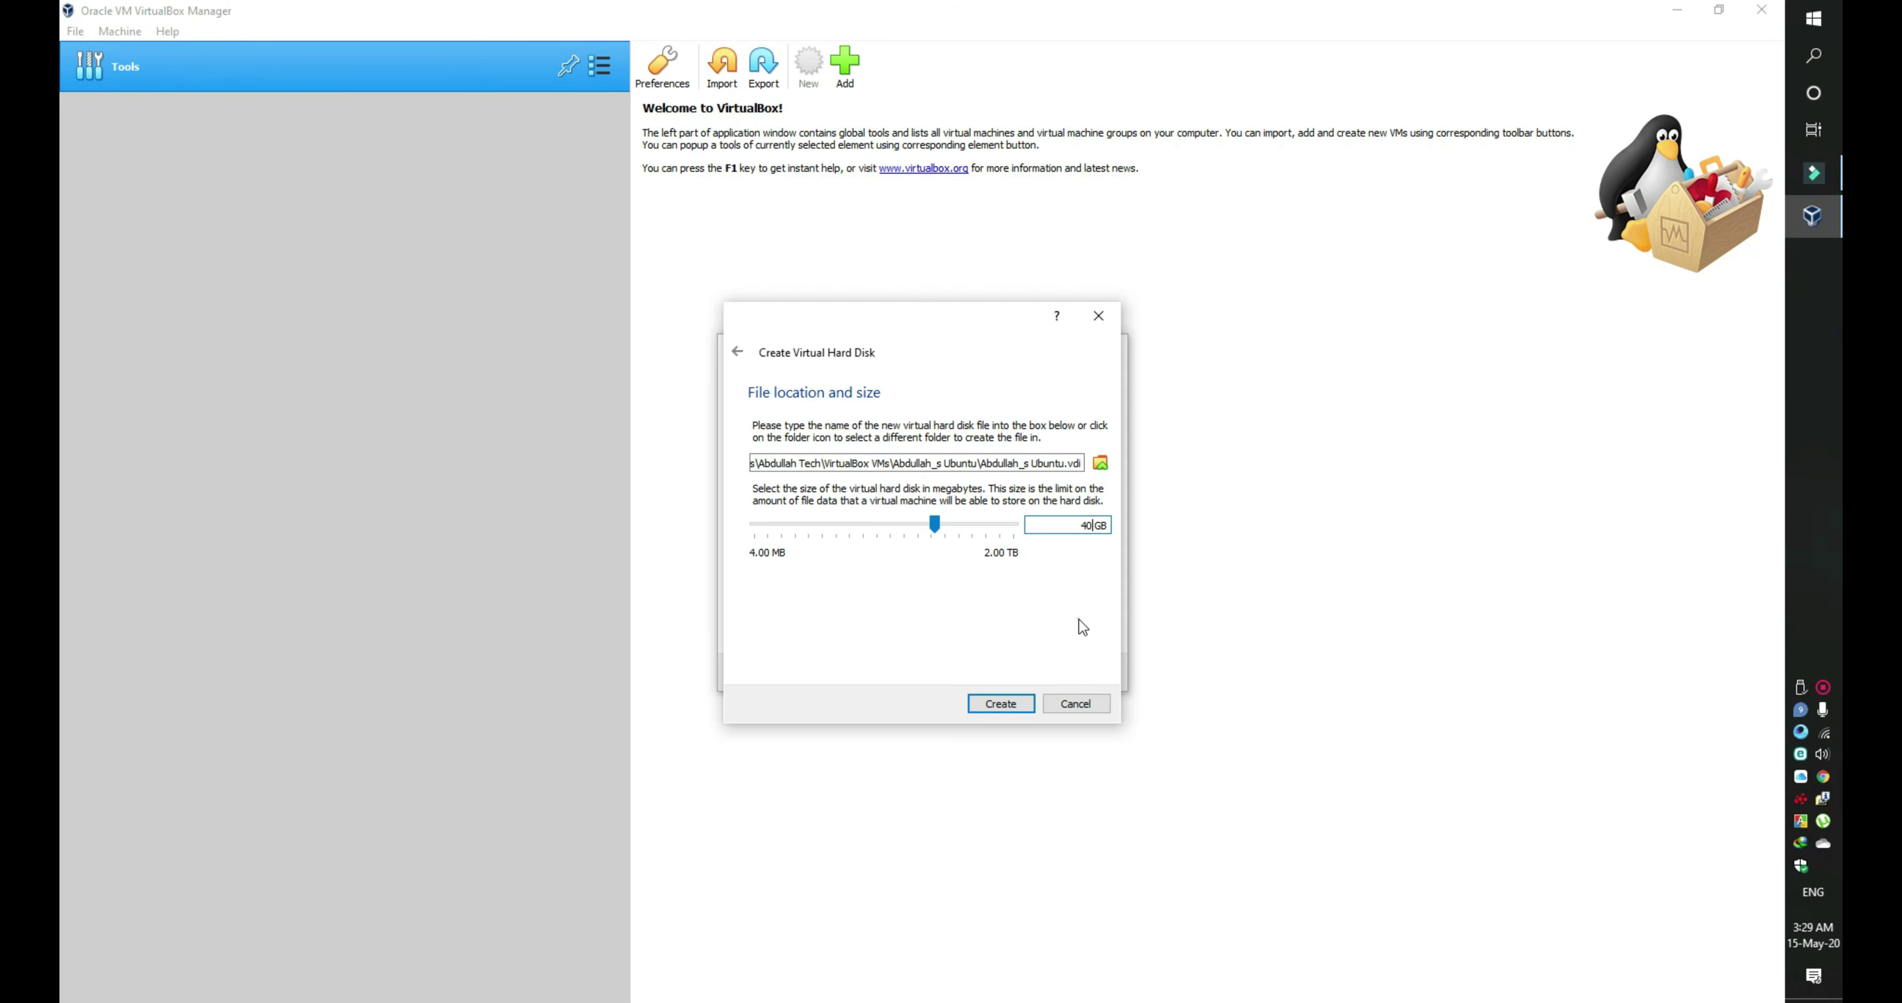
{"action": "left_click", "coordinate": [1006, 703]}
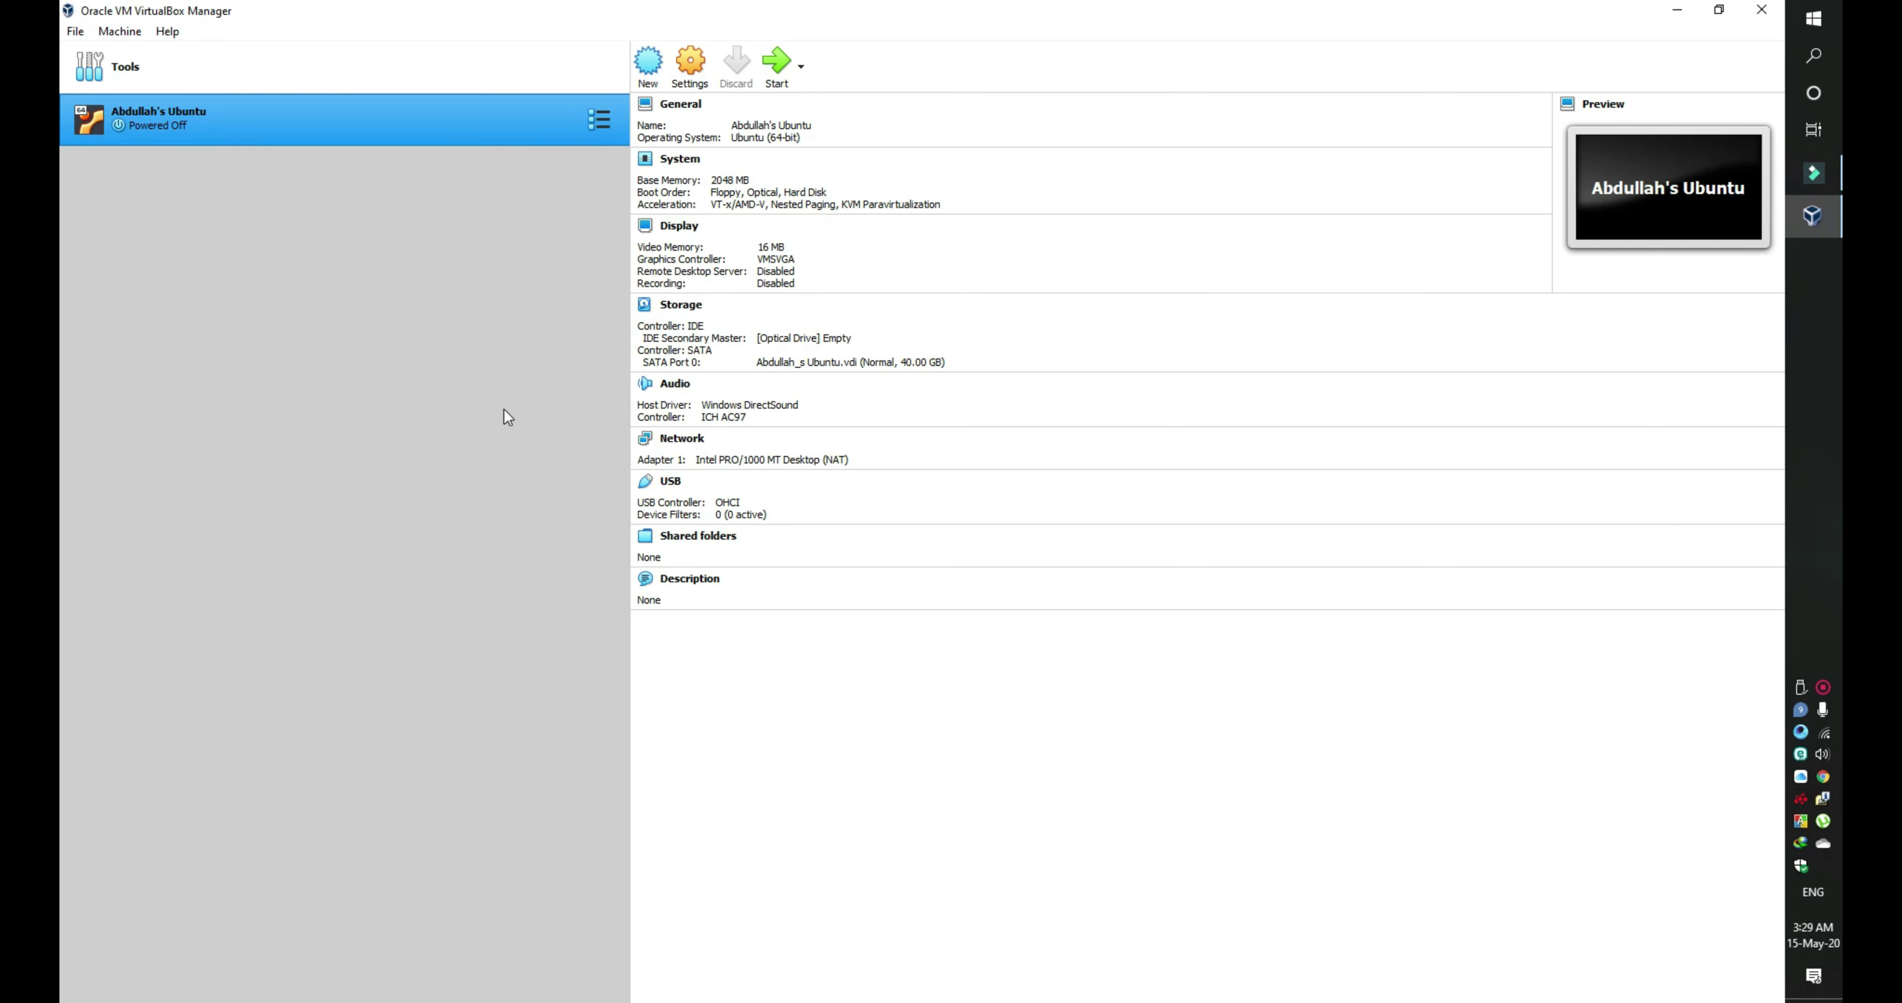
Step: Set the virtual machine's video memory to 128 MB in its display settings and close the settings
{"action": "left_click", "coordinate": [690, 65]}
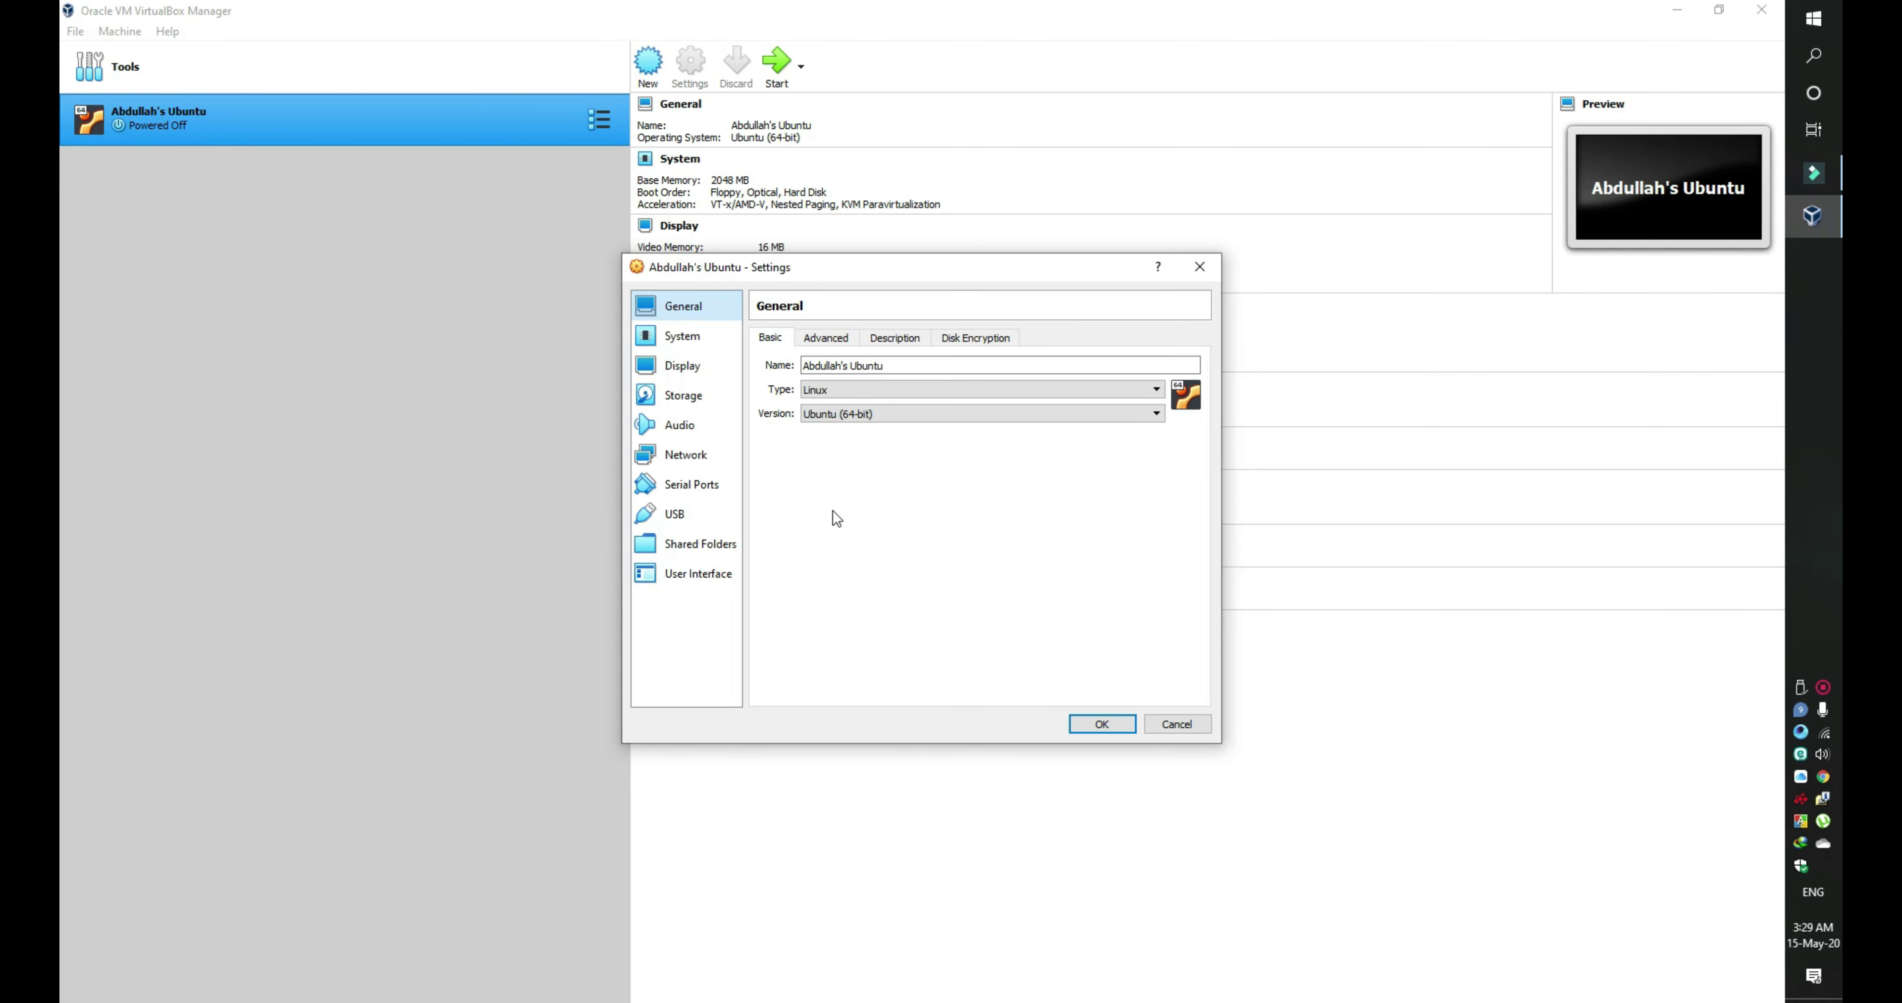
{"action": "left_click", "coordinate": [681, 366]}
{"action": "left_click", "coordinate": [893, 362]}
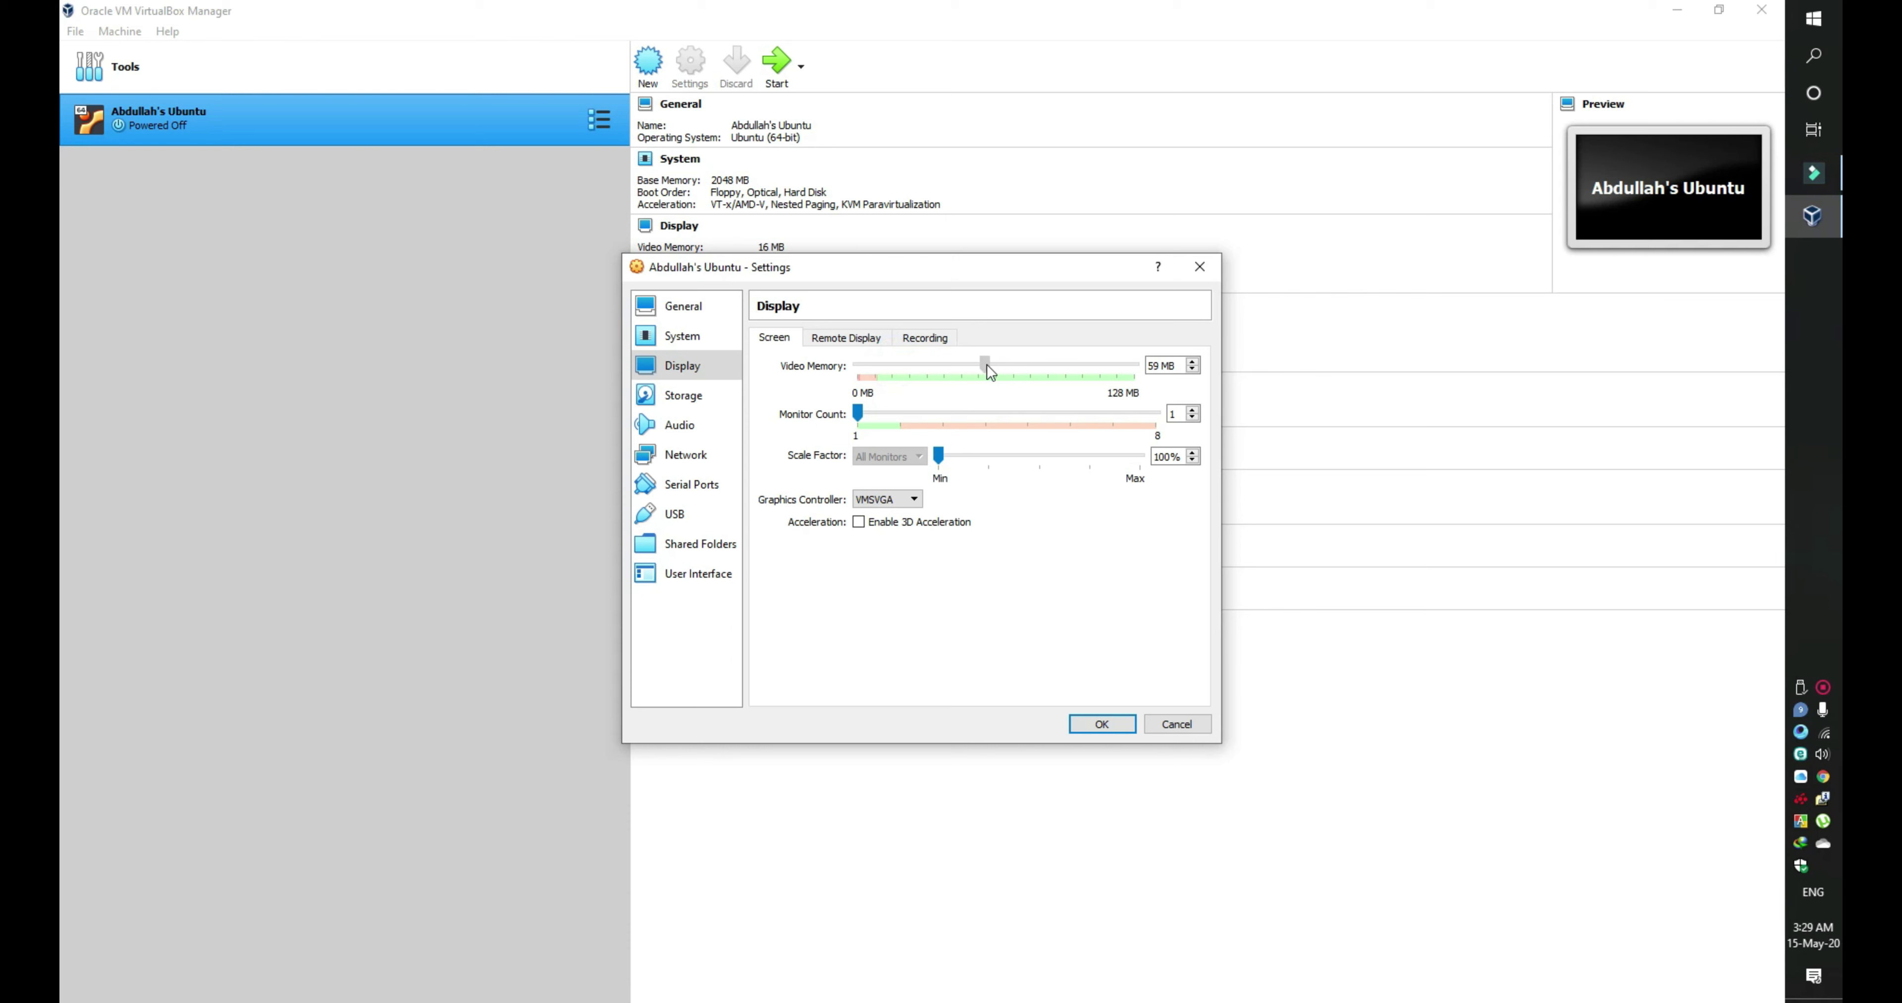
{"action": "left_click_drag", "start_coordinate": [999, 368], "coordinate": [1148, 369]}
{"action": "left_click", "coordinate": [1155, 365]}
{"action": "left_click", "coordinate": [1155, 365]}
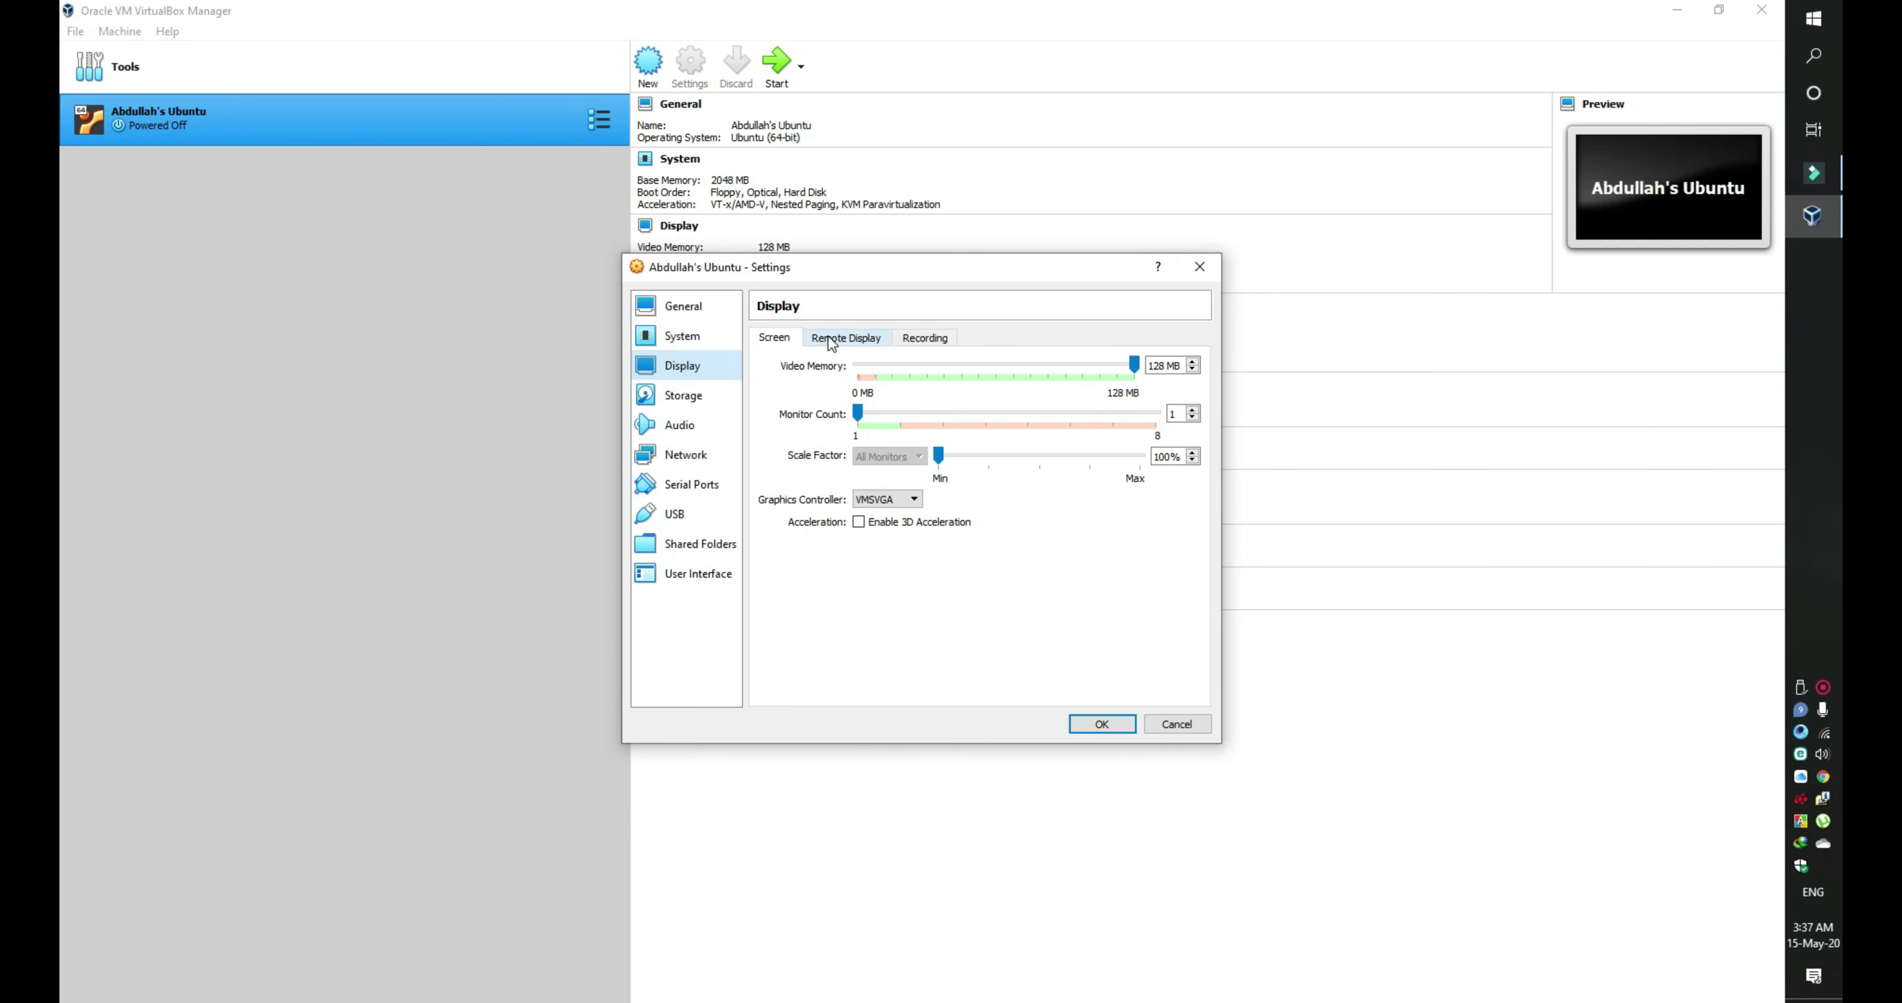
{"action": "left_click", "coordinate": [1199, 266]}
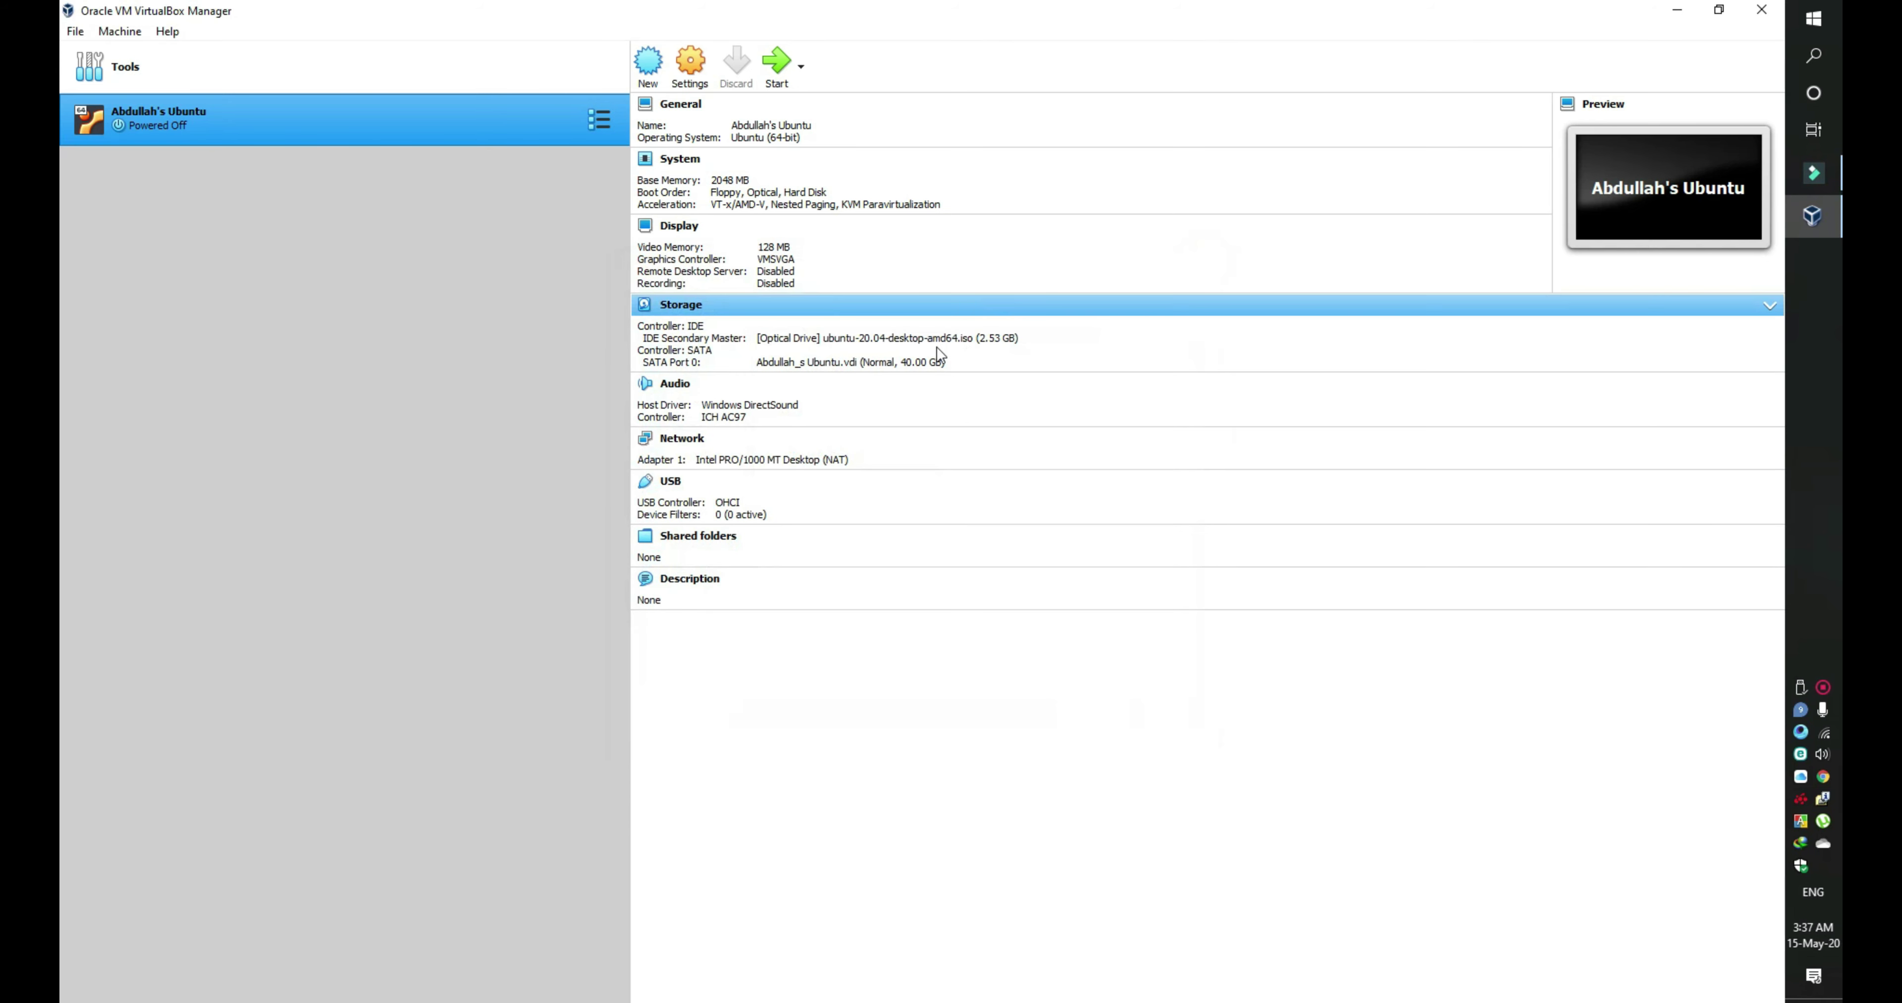
Step: Start the Ubuntu virtual machine and dismiss the keyboard capture and mouse pointer integration notices
{"action": "left_click", "coordinate": [784, 67]}
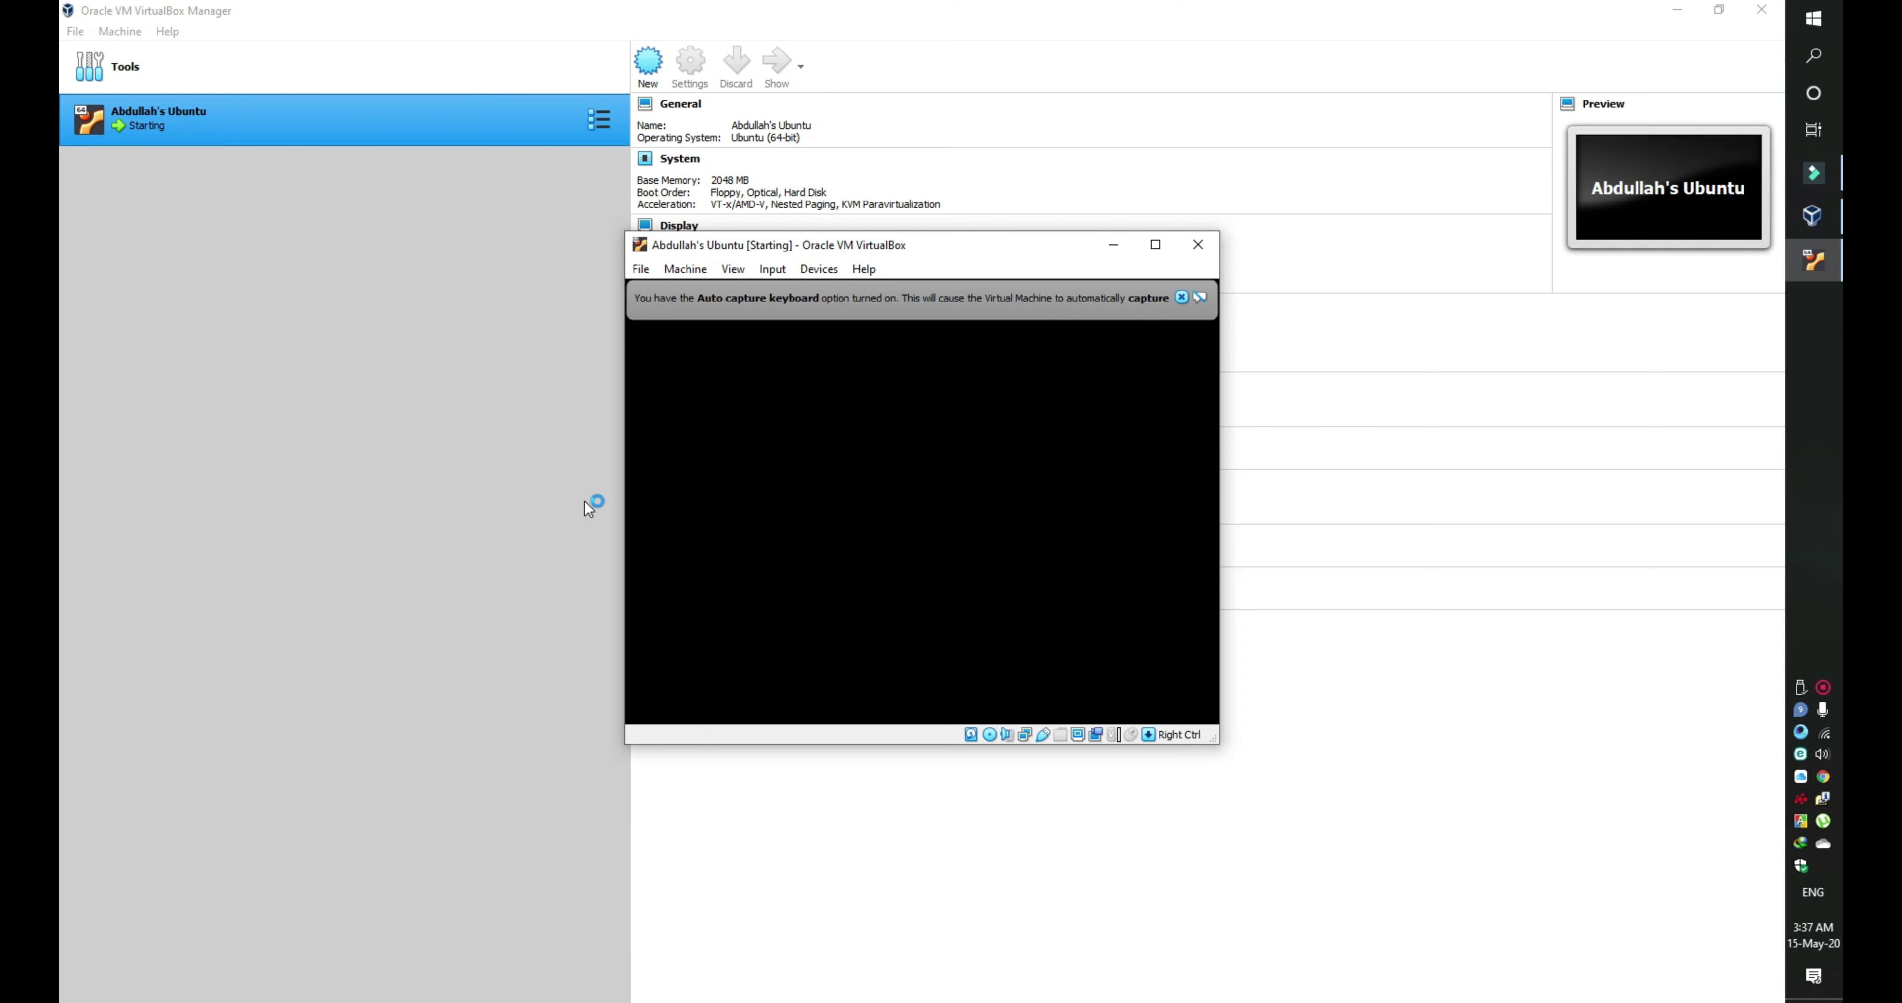
{"action": "left_click", "coordinate": [1181, 297]}
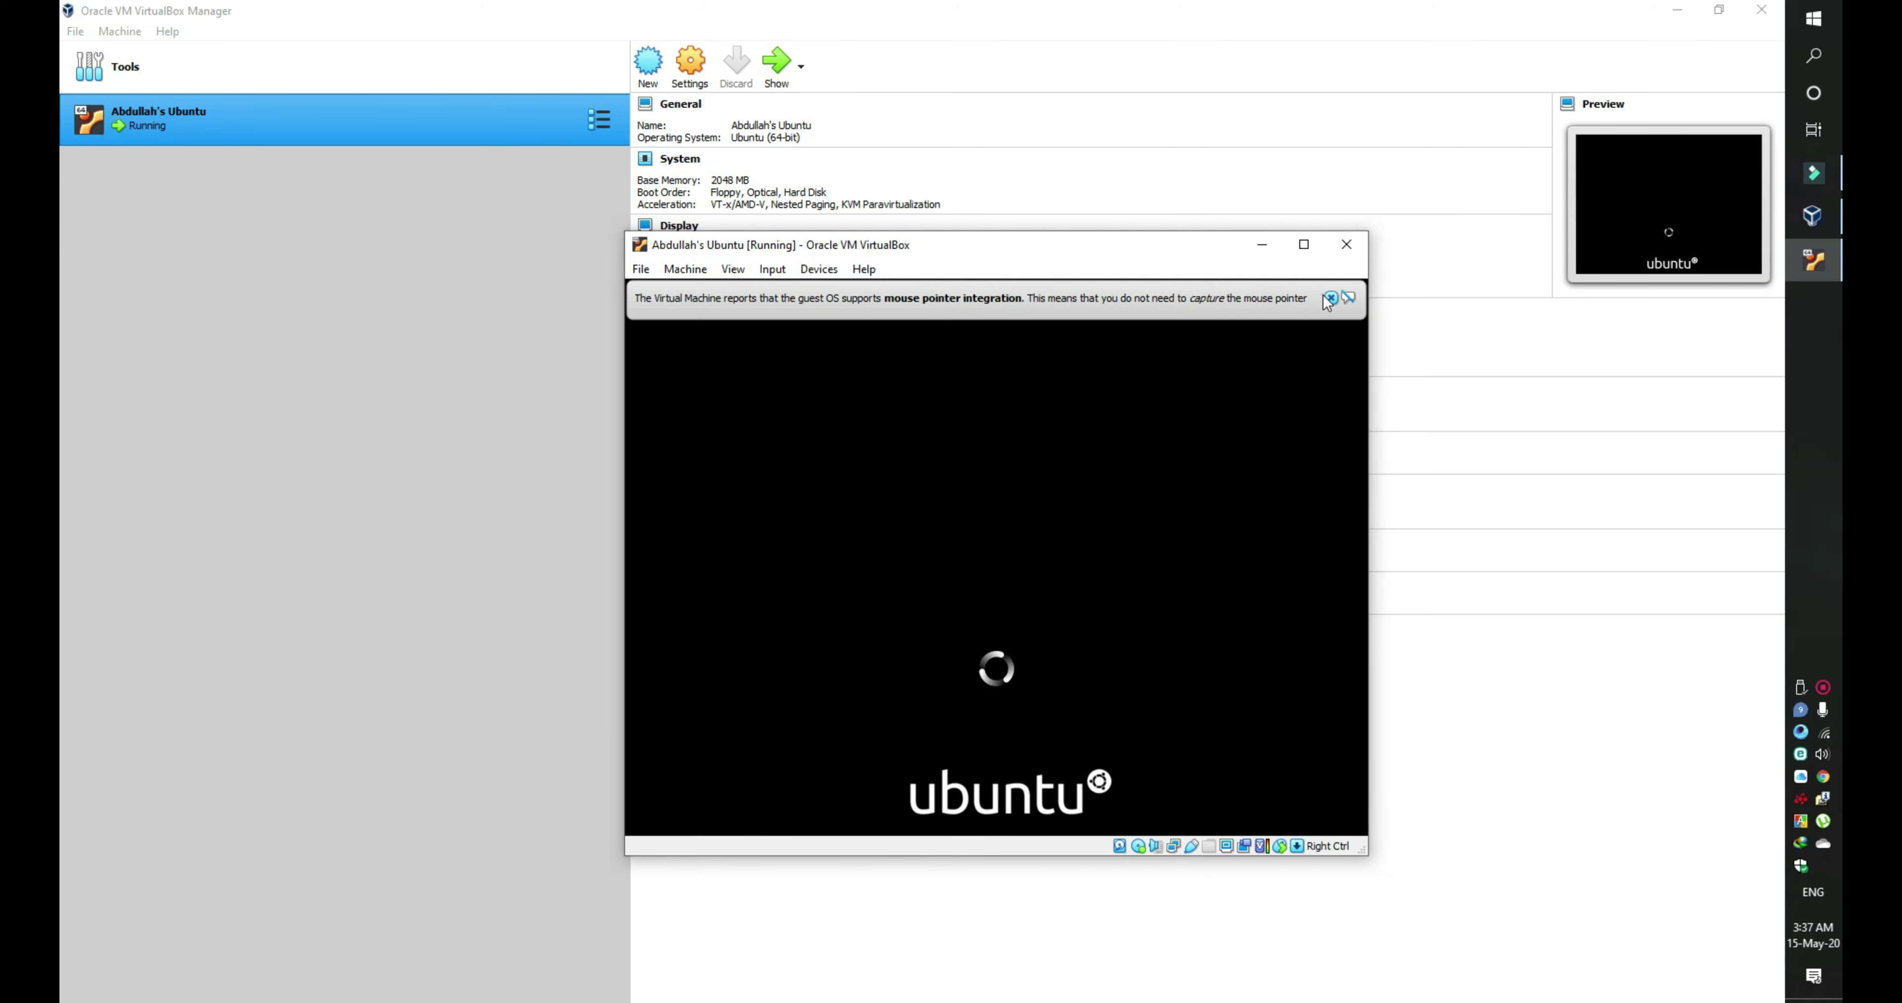
{"action": "left_click", "coordinate": [1325, 297]}
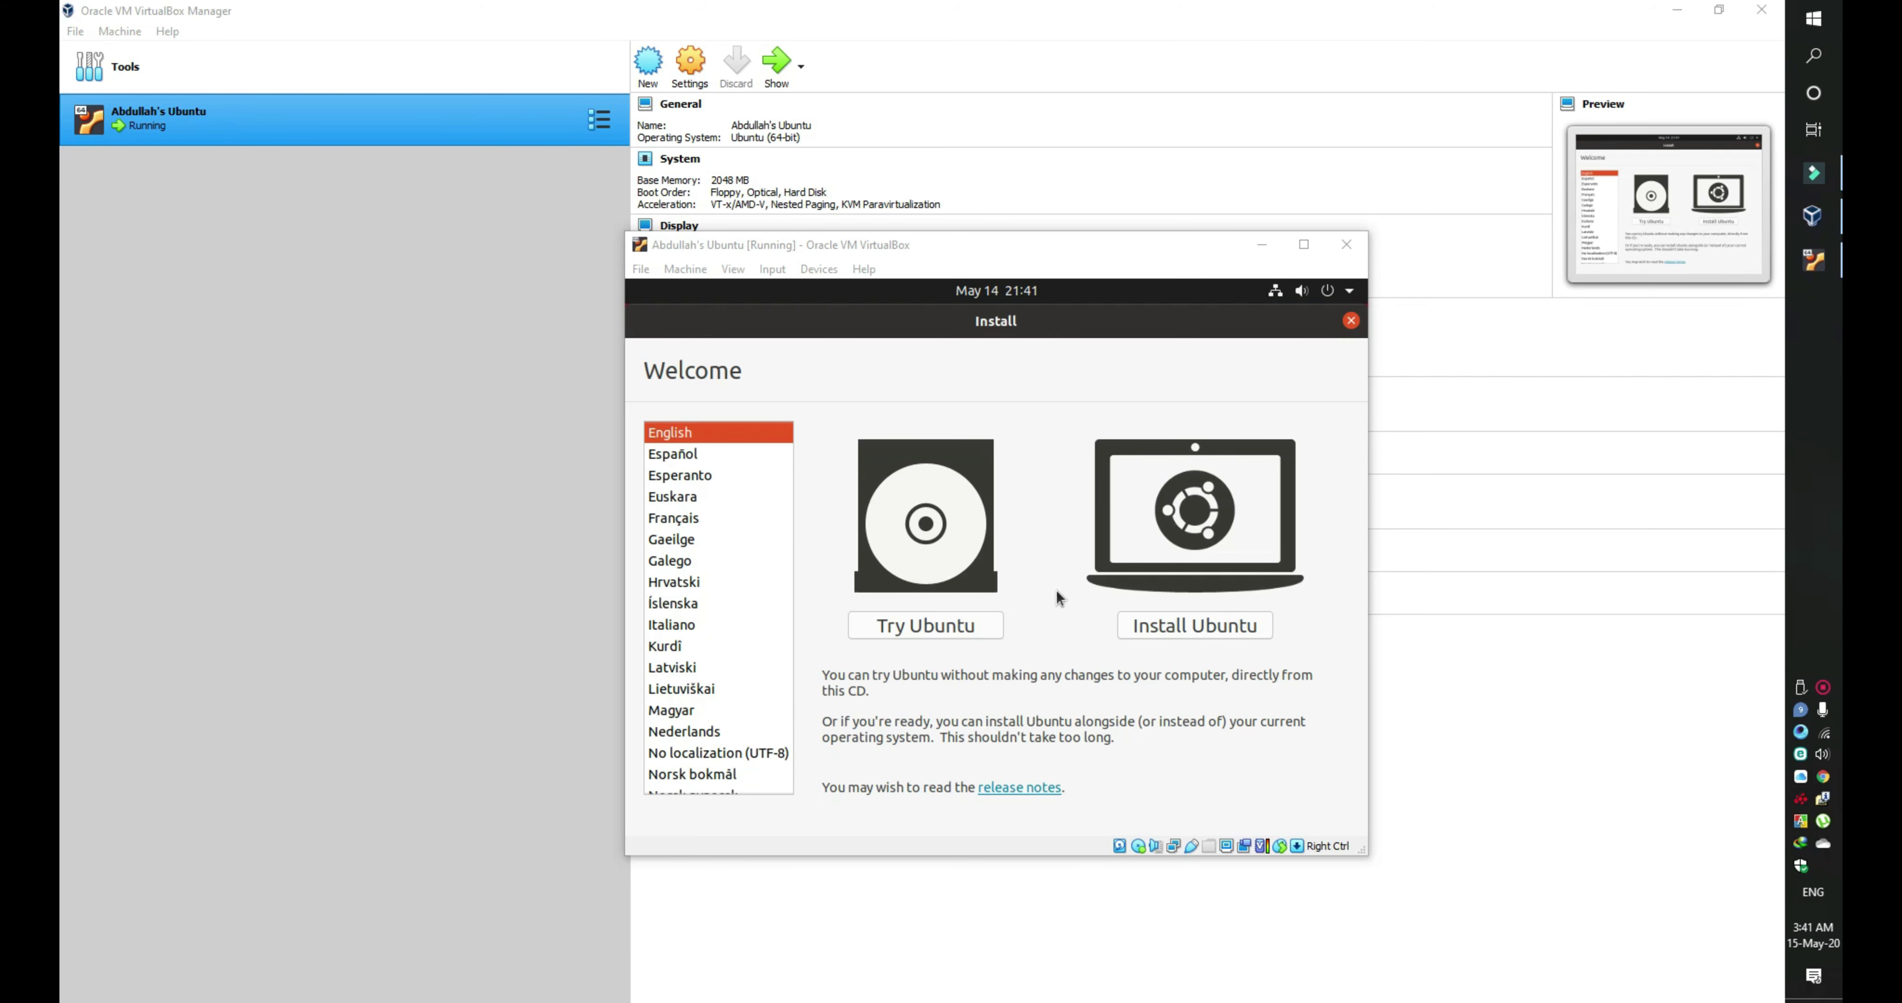
Step: Choose to install Ubuntu in English and continue with the English (US) keyboard layout
{"action": "left_click", "coordinate": [1160, 639]}
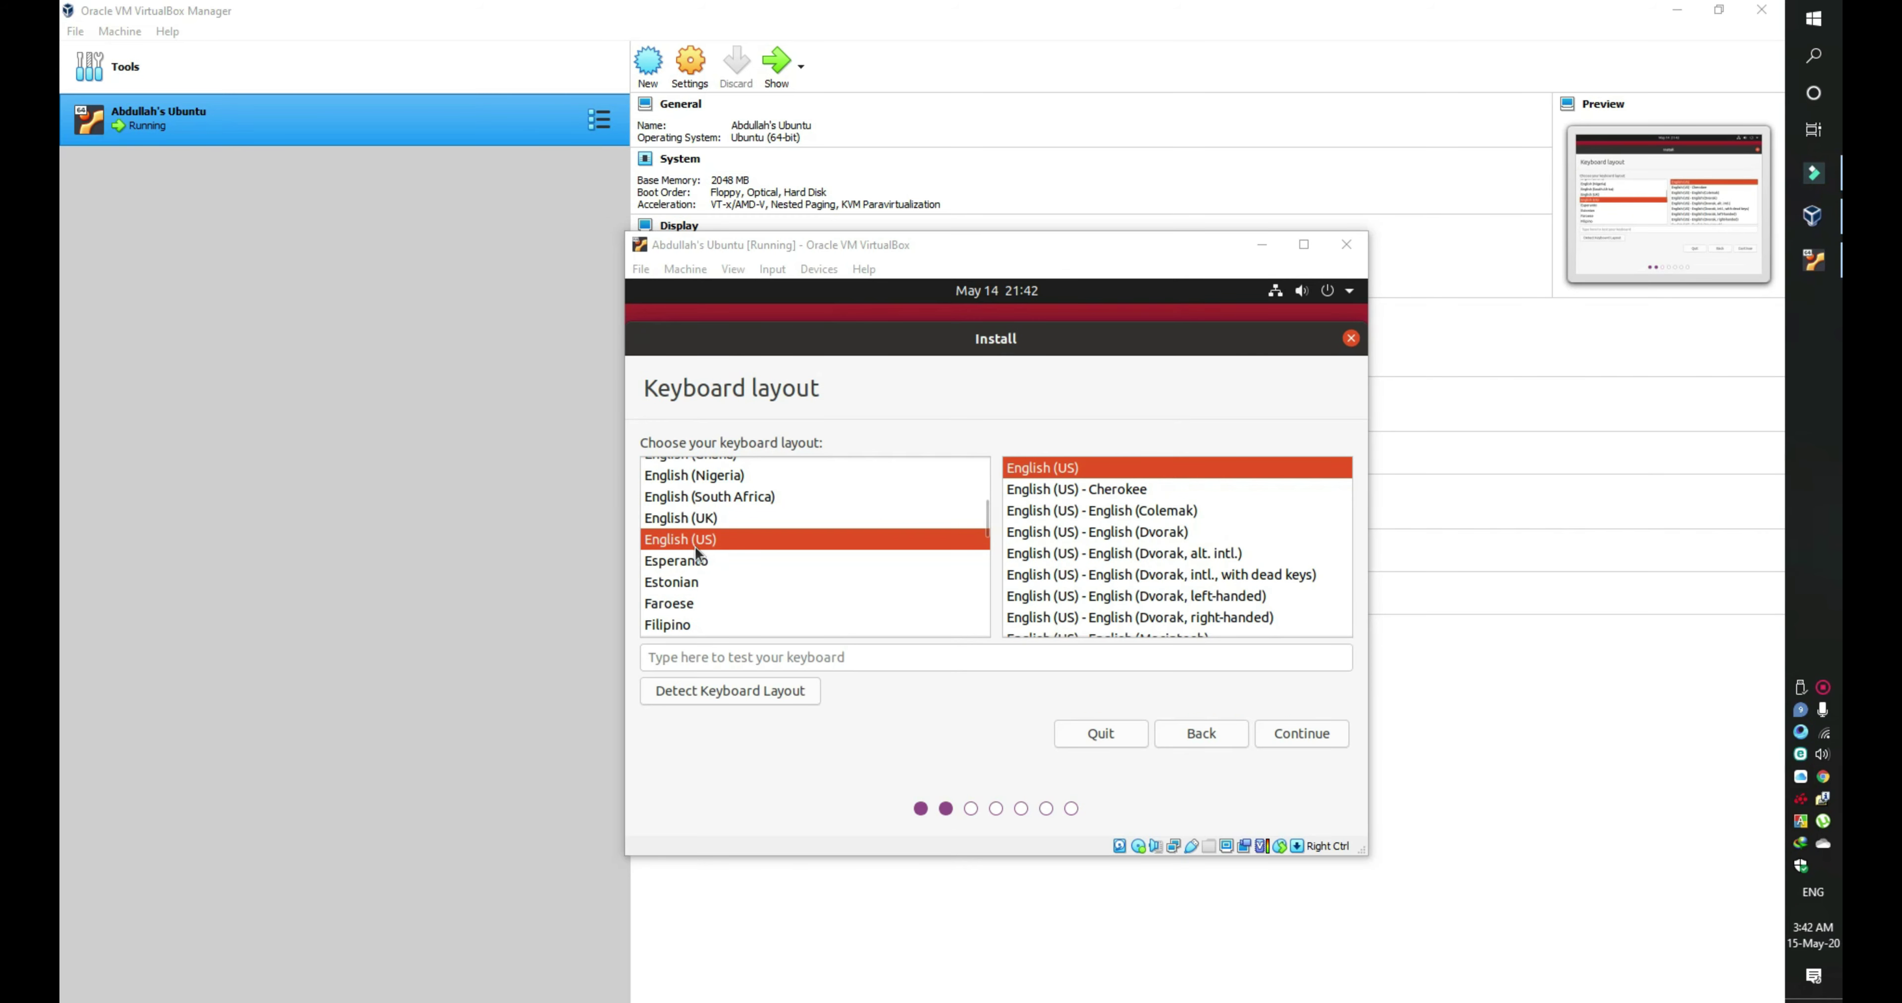
{"action": "left_click", "coordinate": [703, 543]}
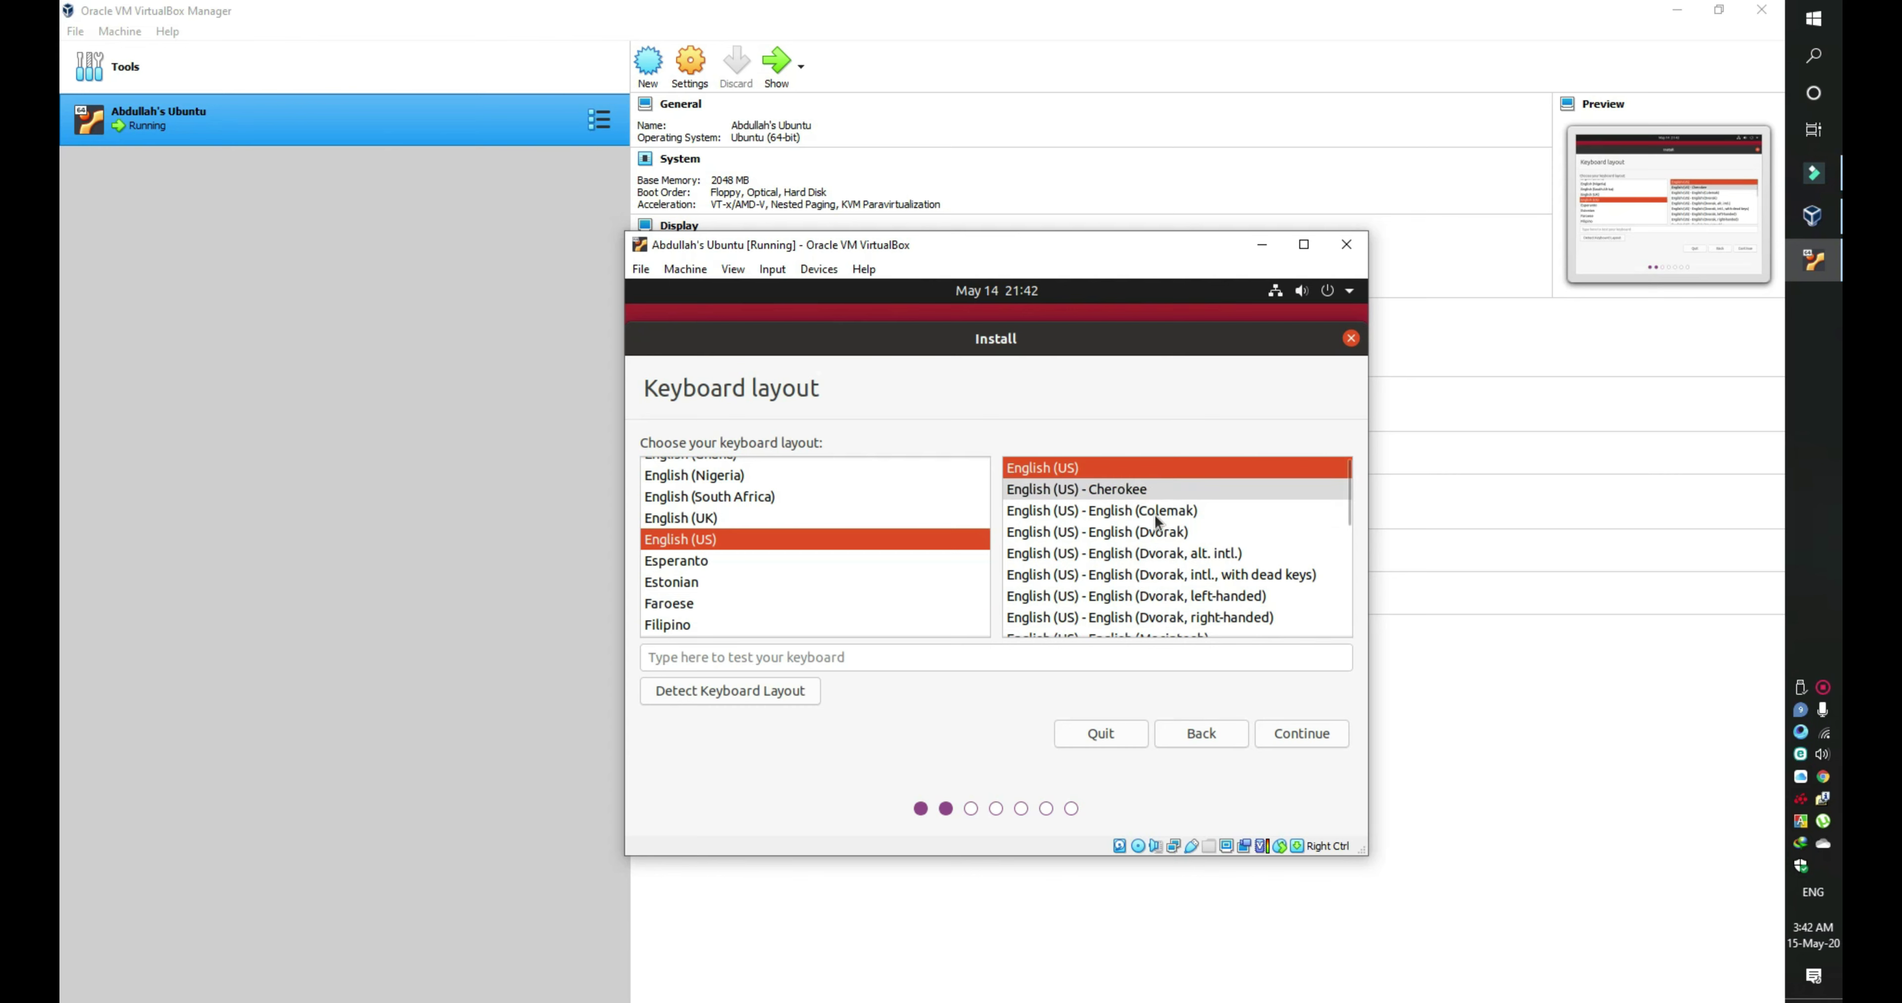
{"action": "scroll", "coordinate": [1164, 550], "scroll_direction": "down", "scroll_amount": 5}
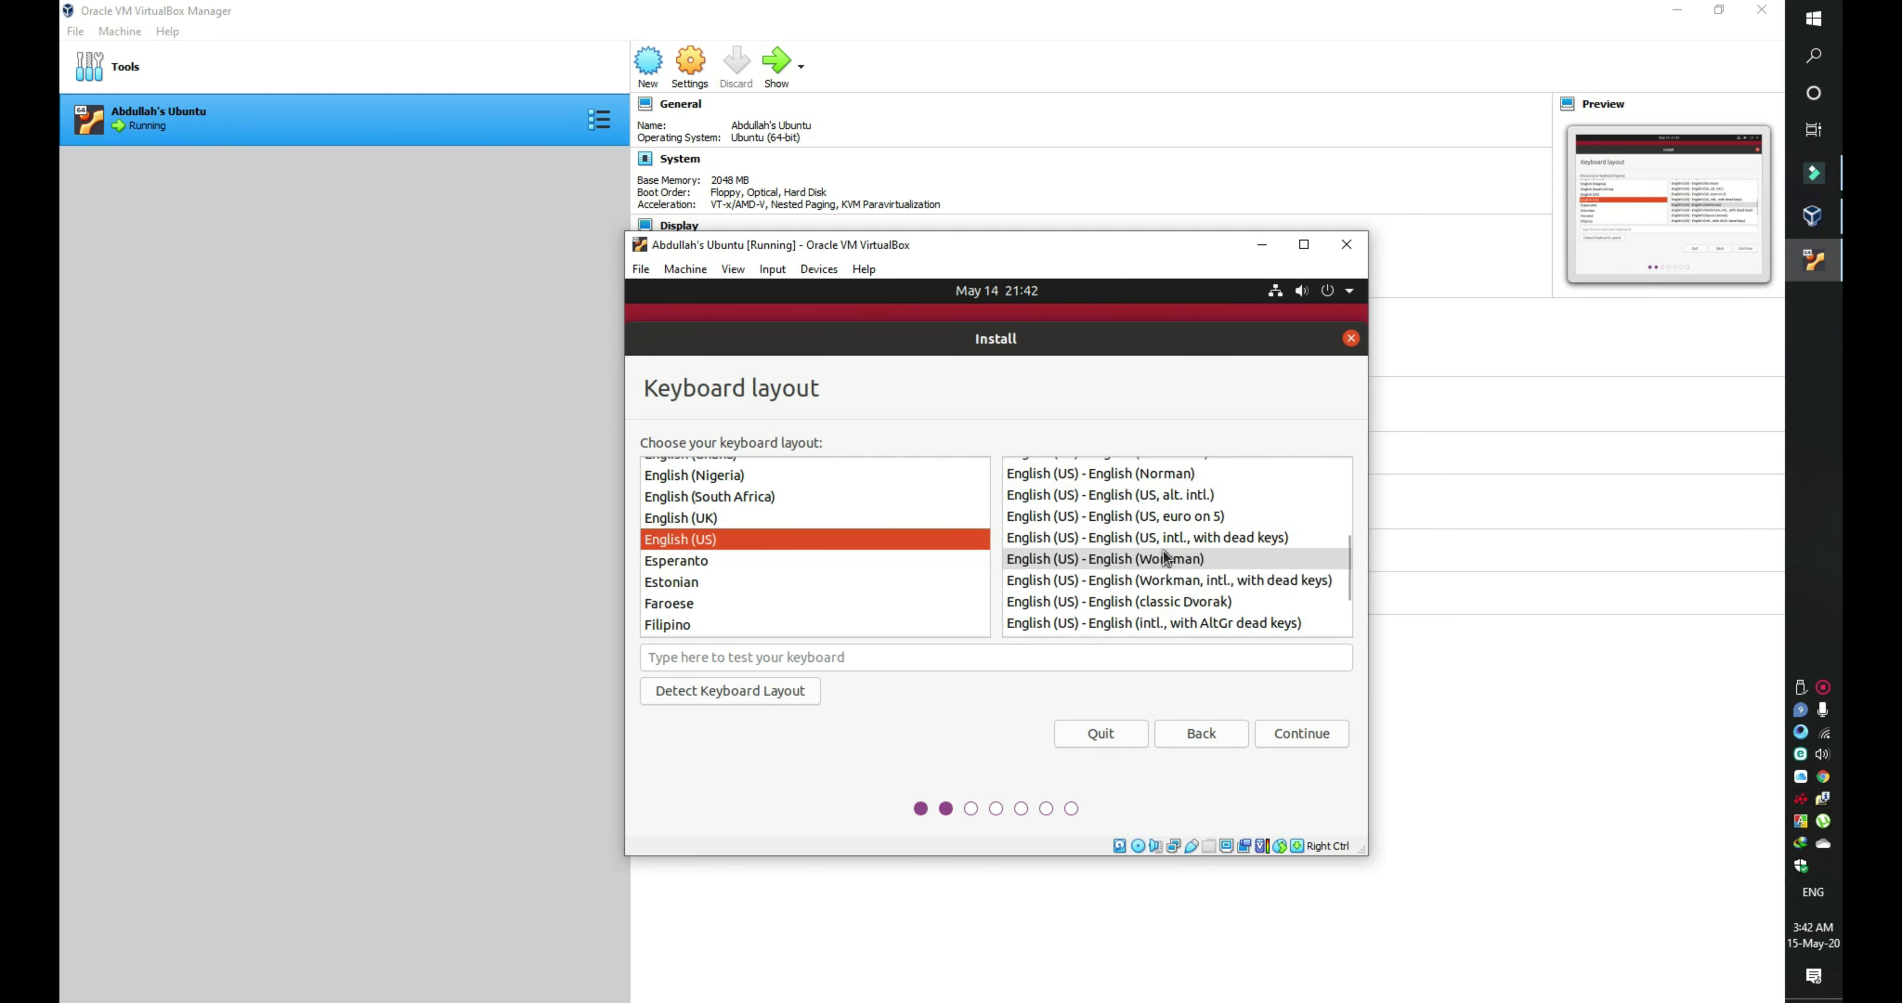
{"action": "scroll", "coordinate": [1195, 613], "scroll_direction": "up", "scroll_amount": 3}
{"action": "scroll", "coordinate": [1195, 612], "scroll_direction": "up", "scroll_amount": 3}
{"action": "left_click", "coordinate": [1100, 476]}
{"action": "left_click", "coordinate": [1285, 736]}
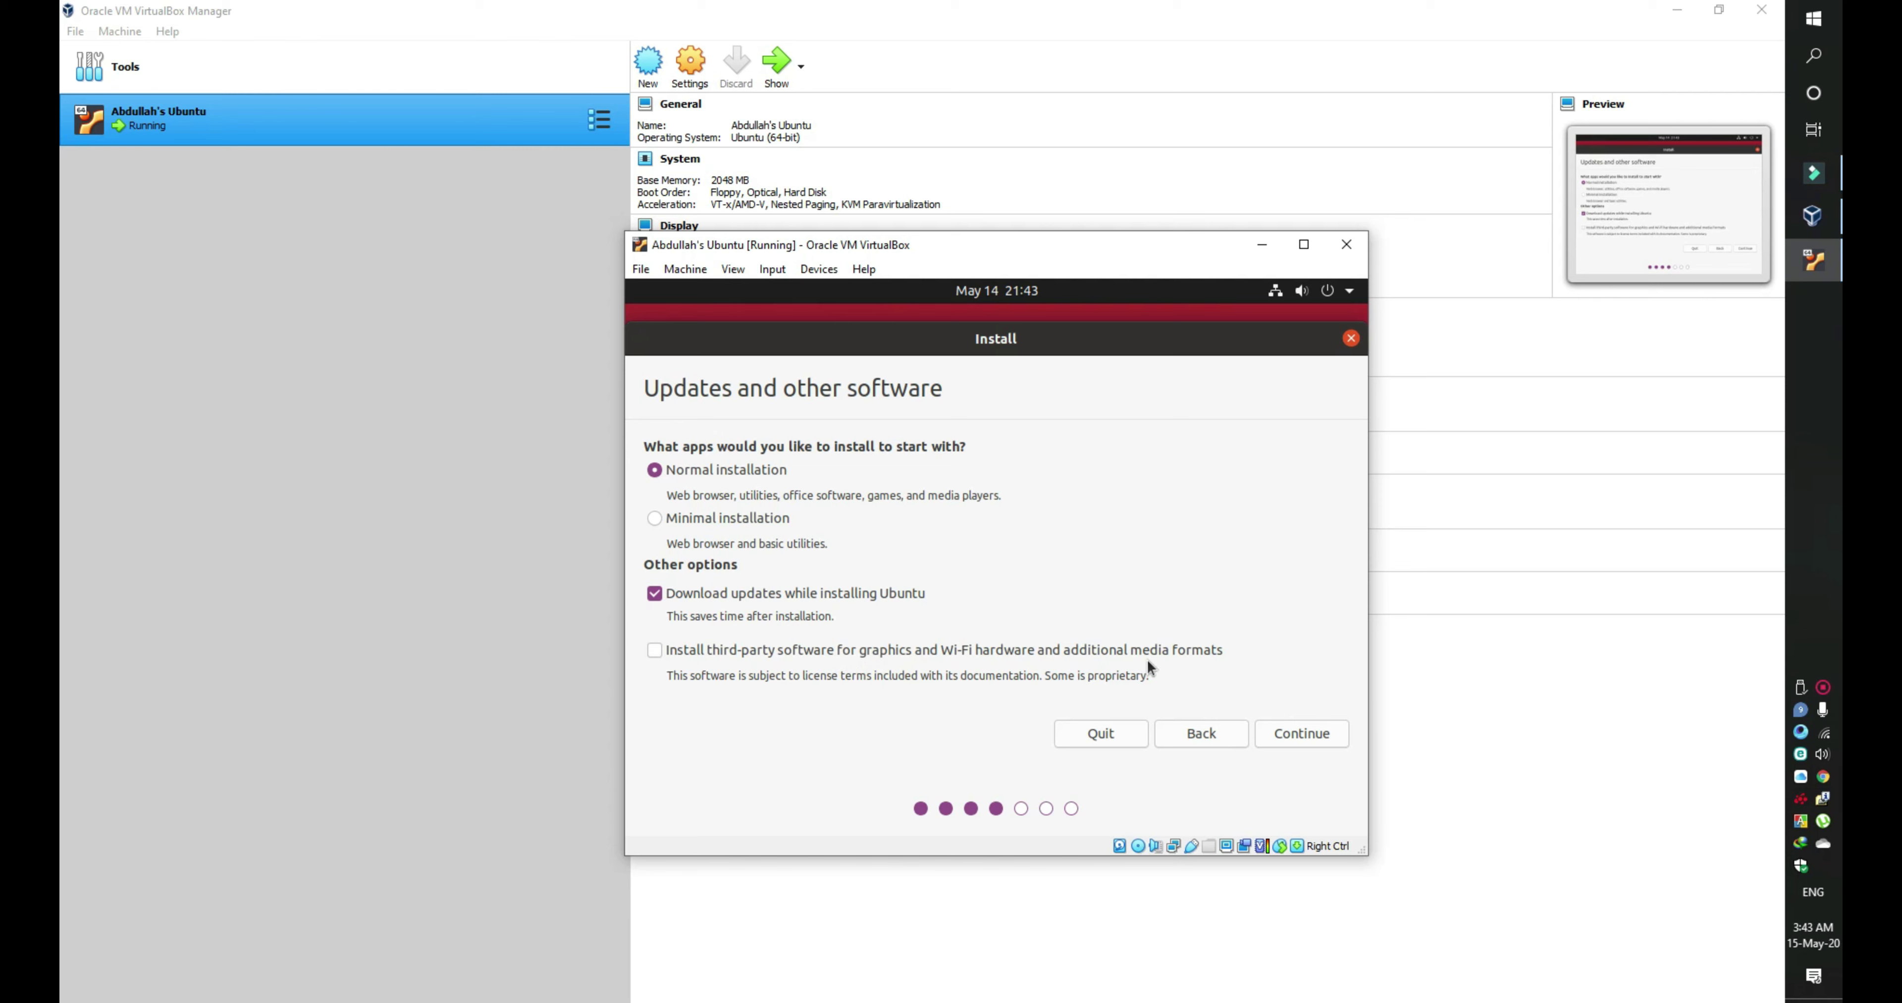
Step: Toggle the third-party software and download-updates options for the normal installation and continue
{"action": "left_click", "coordinate": [654, 652]}
{"action": "left_click", "coordinate": [659, 595]}
{"action": "left_click", "coordinate": [1276, 731]}
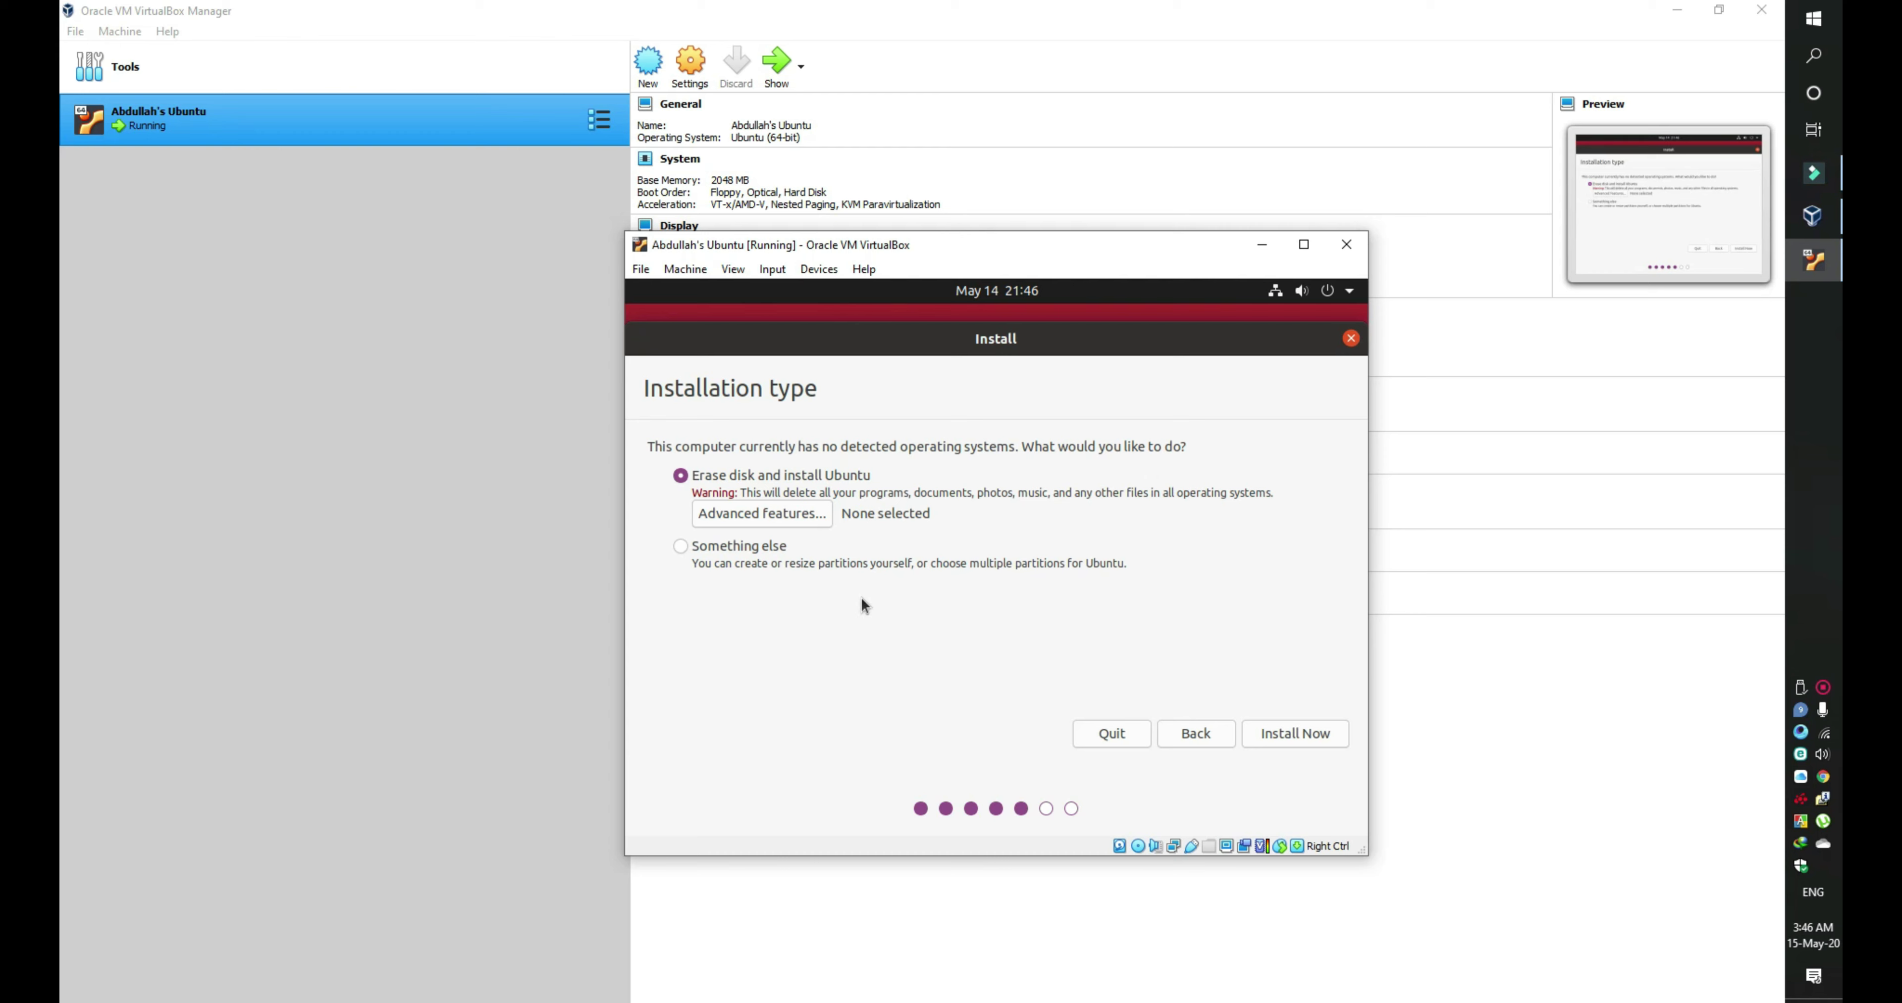
Step: Install Ubuntu by erasing the virtual disk with no advanced features, accept the disk changes, and set the location to Dhaka
{"action": "left_click", "coordinate": [798, 512]}
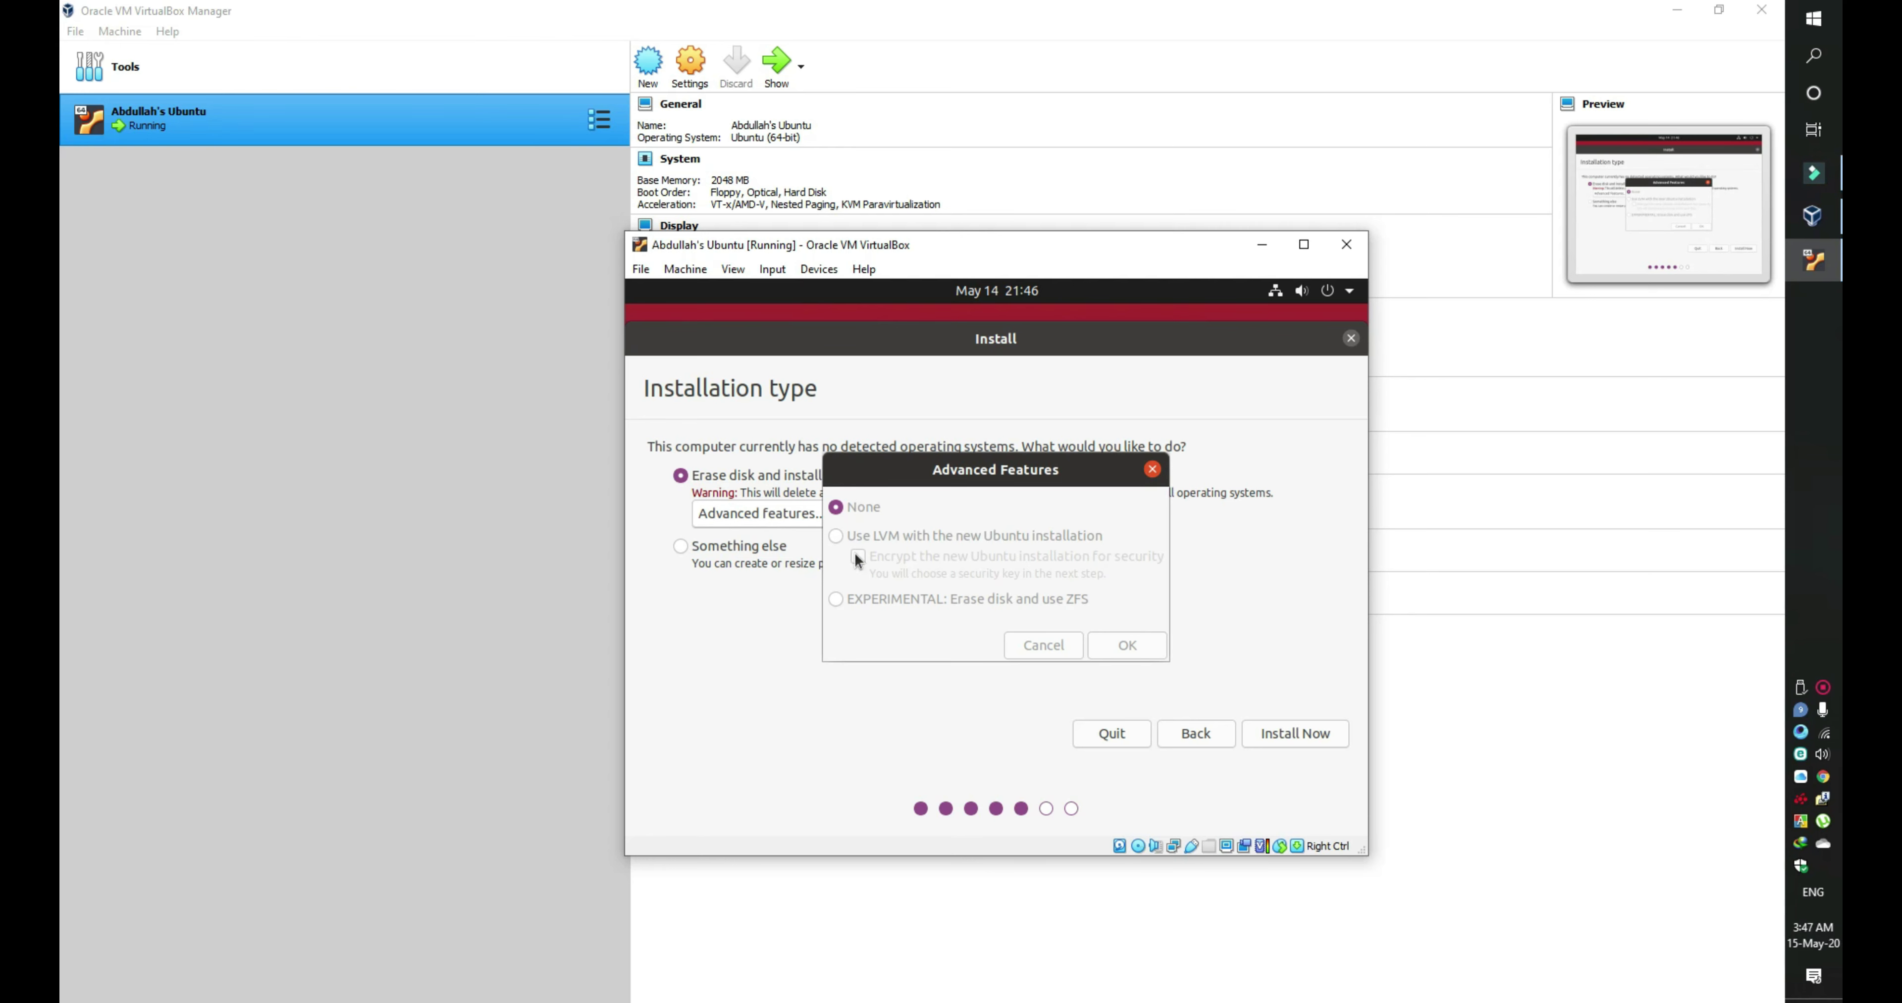
{"action": "left_click", "coordinate": [1153, 470]}
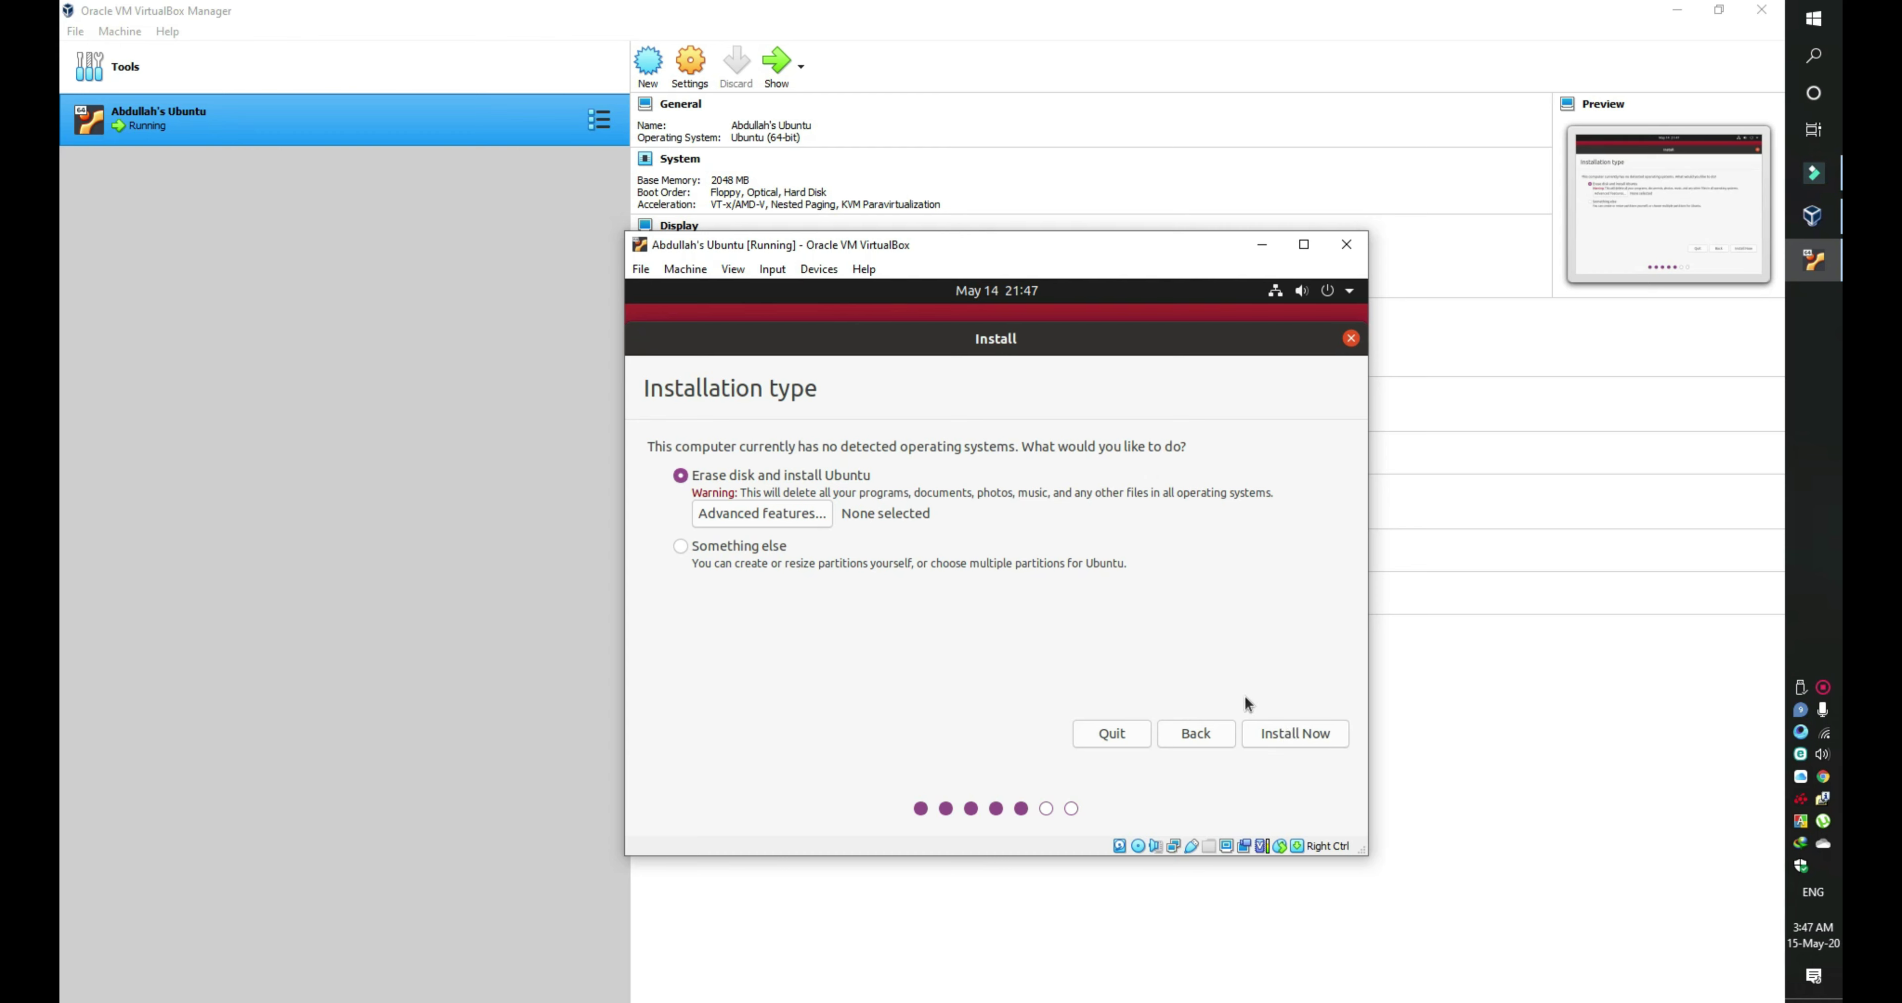
{"action": "left_click", "coordinate": [1268, 727]}
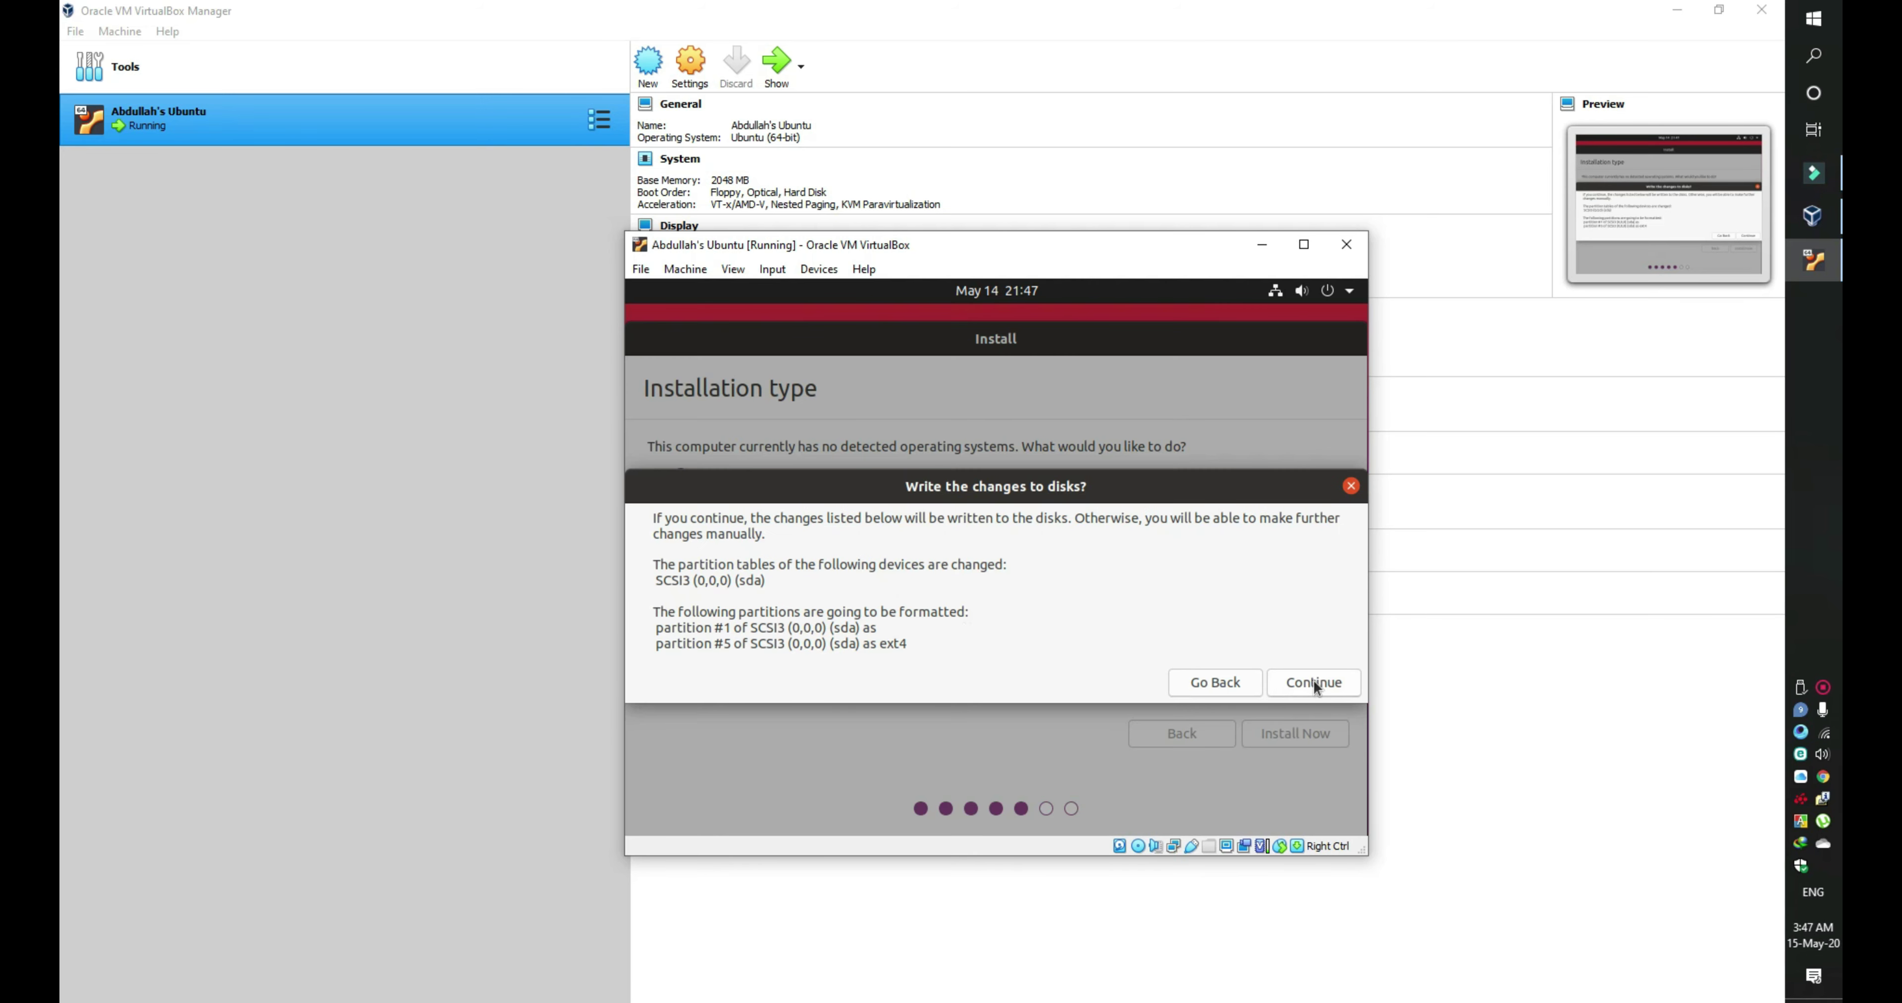
{"action": "left_click", "coordinate": [1312, 687]}
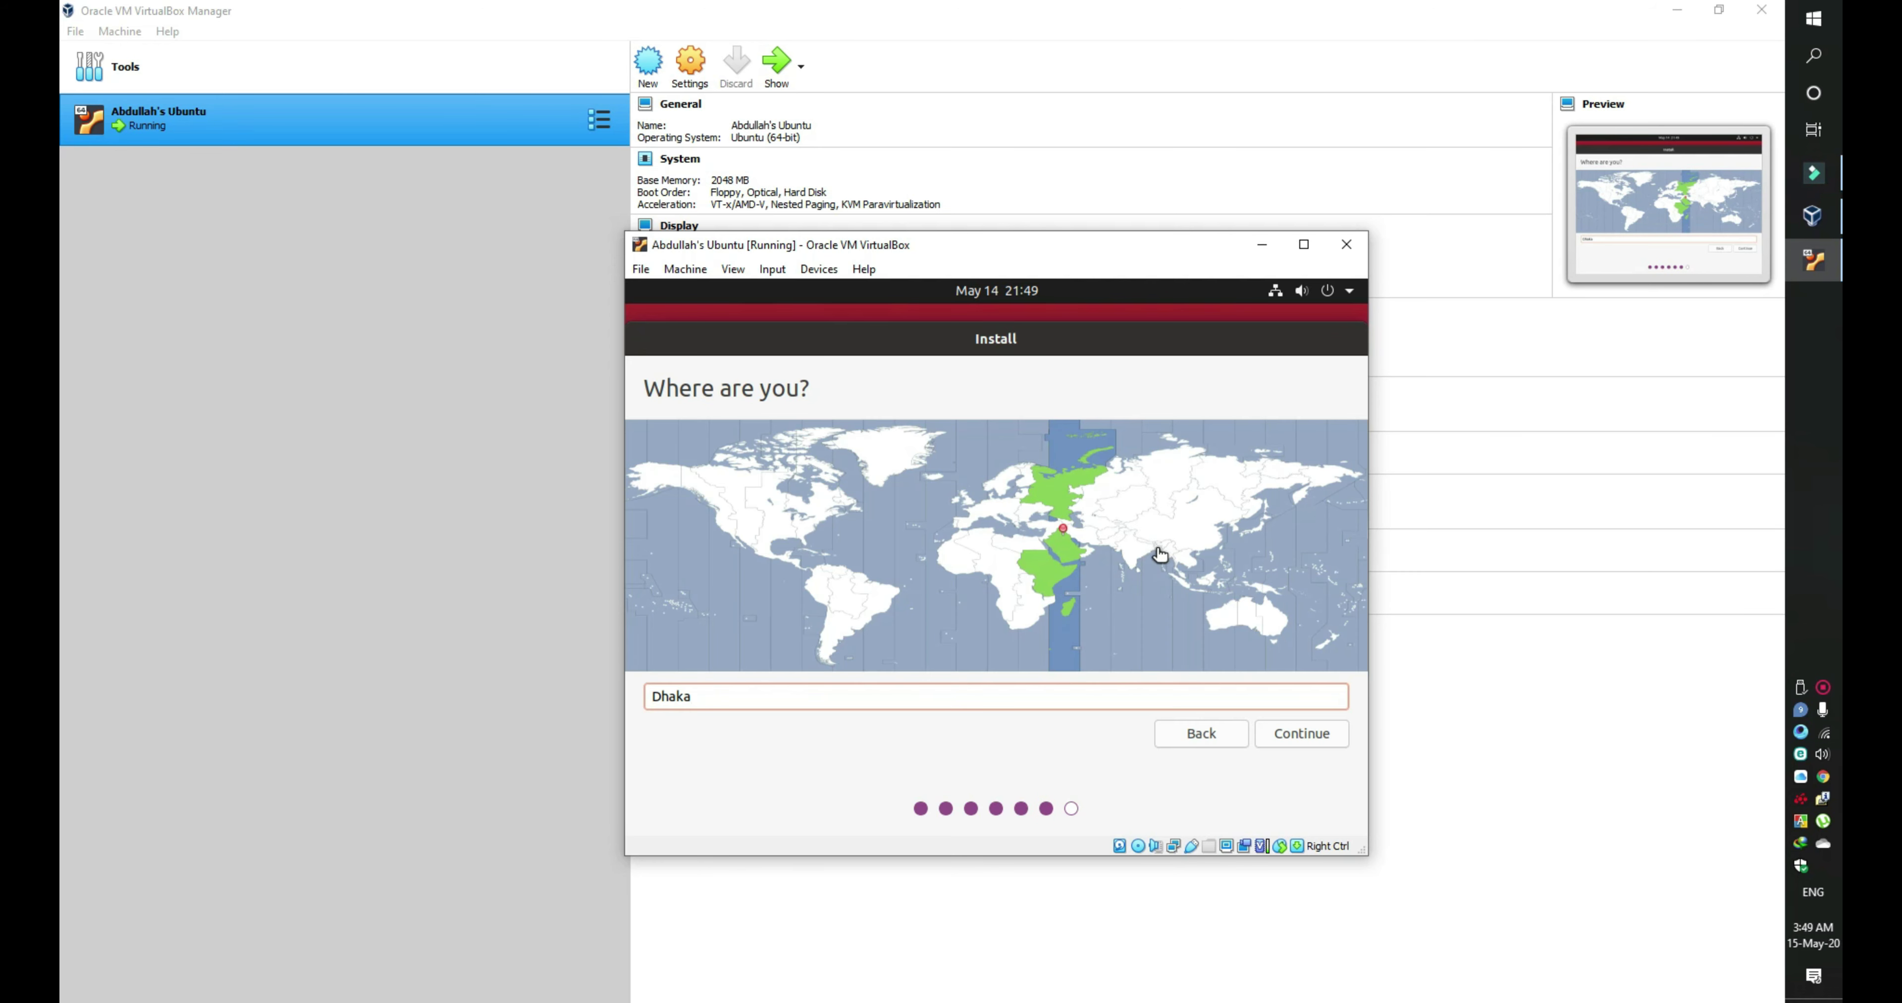
{"action": "left_click", "coordinate": [1159, 553]}
{"action": "left_click", "coordinate": [1278, 738]}
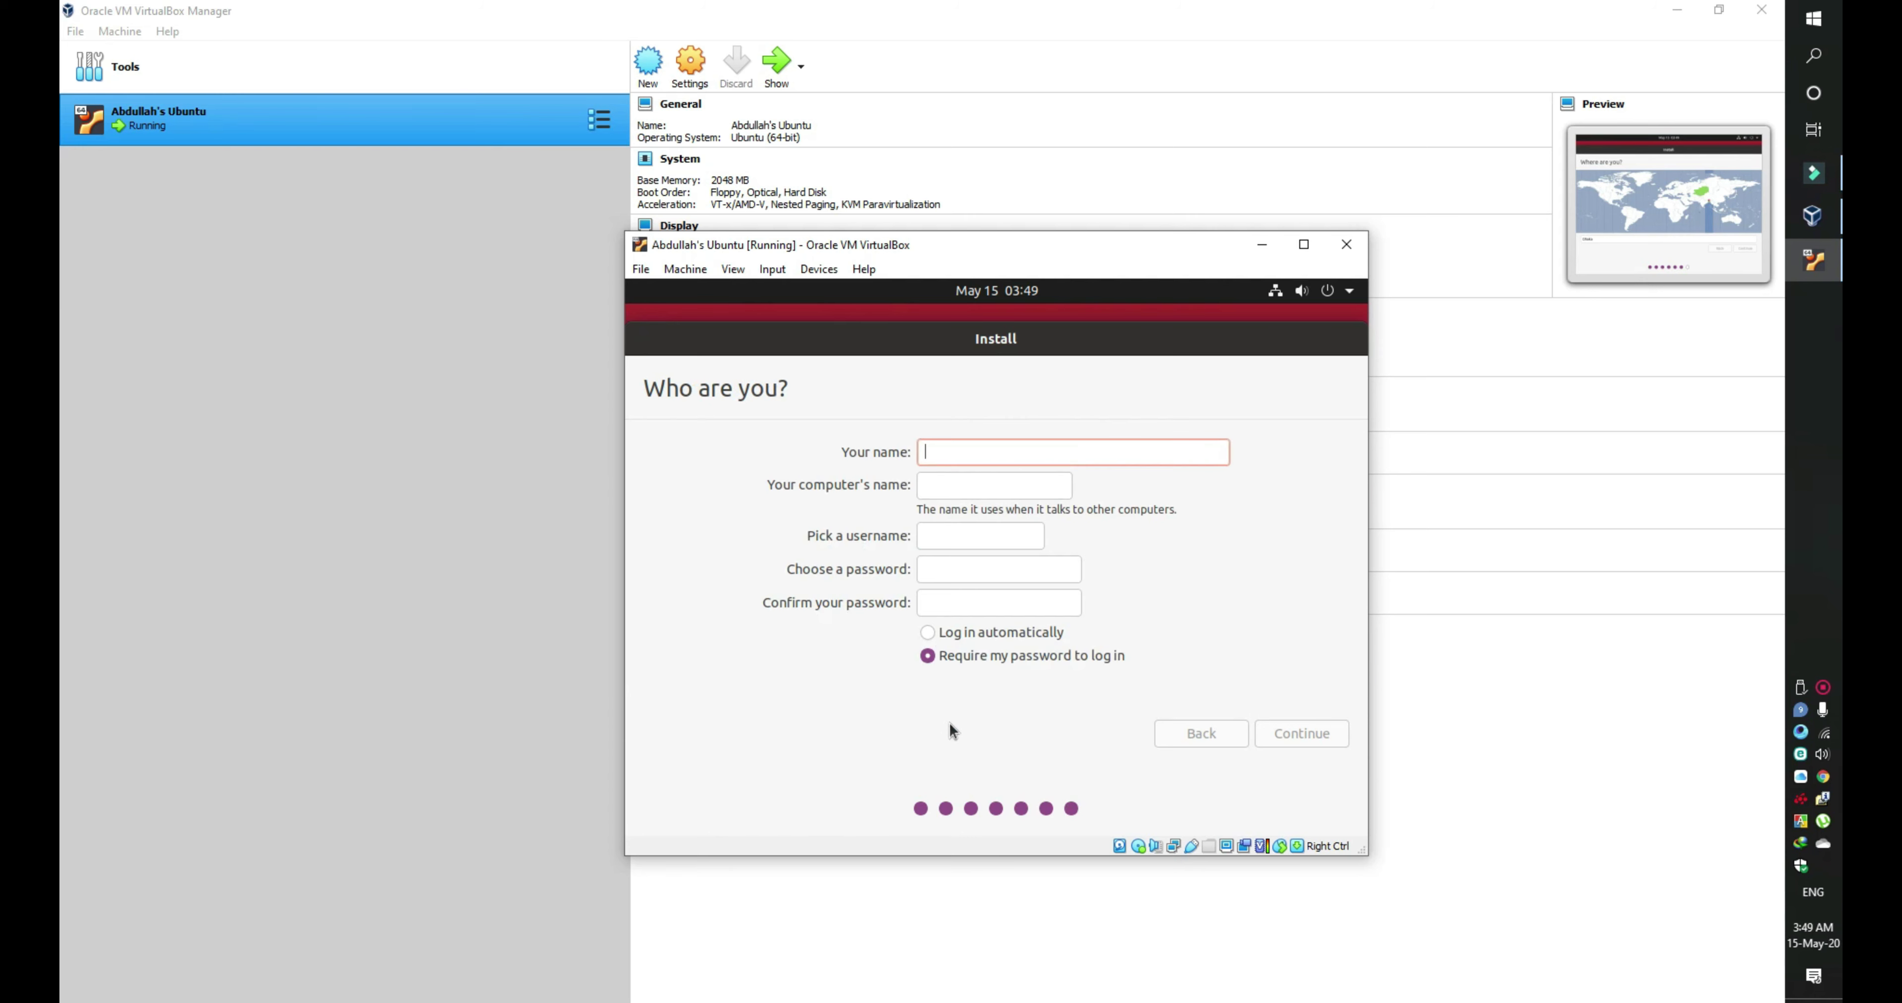
Step: Fill in the owner's name, username and account password with its confirmation, require the password to log in, and continue the installation
{"action": "type", "text": "Abdullah"}
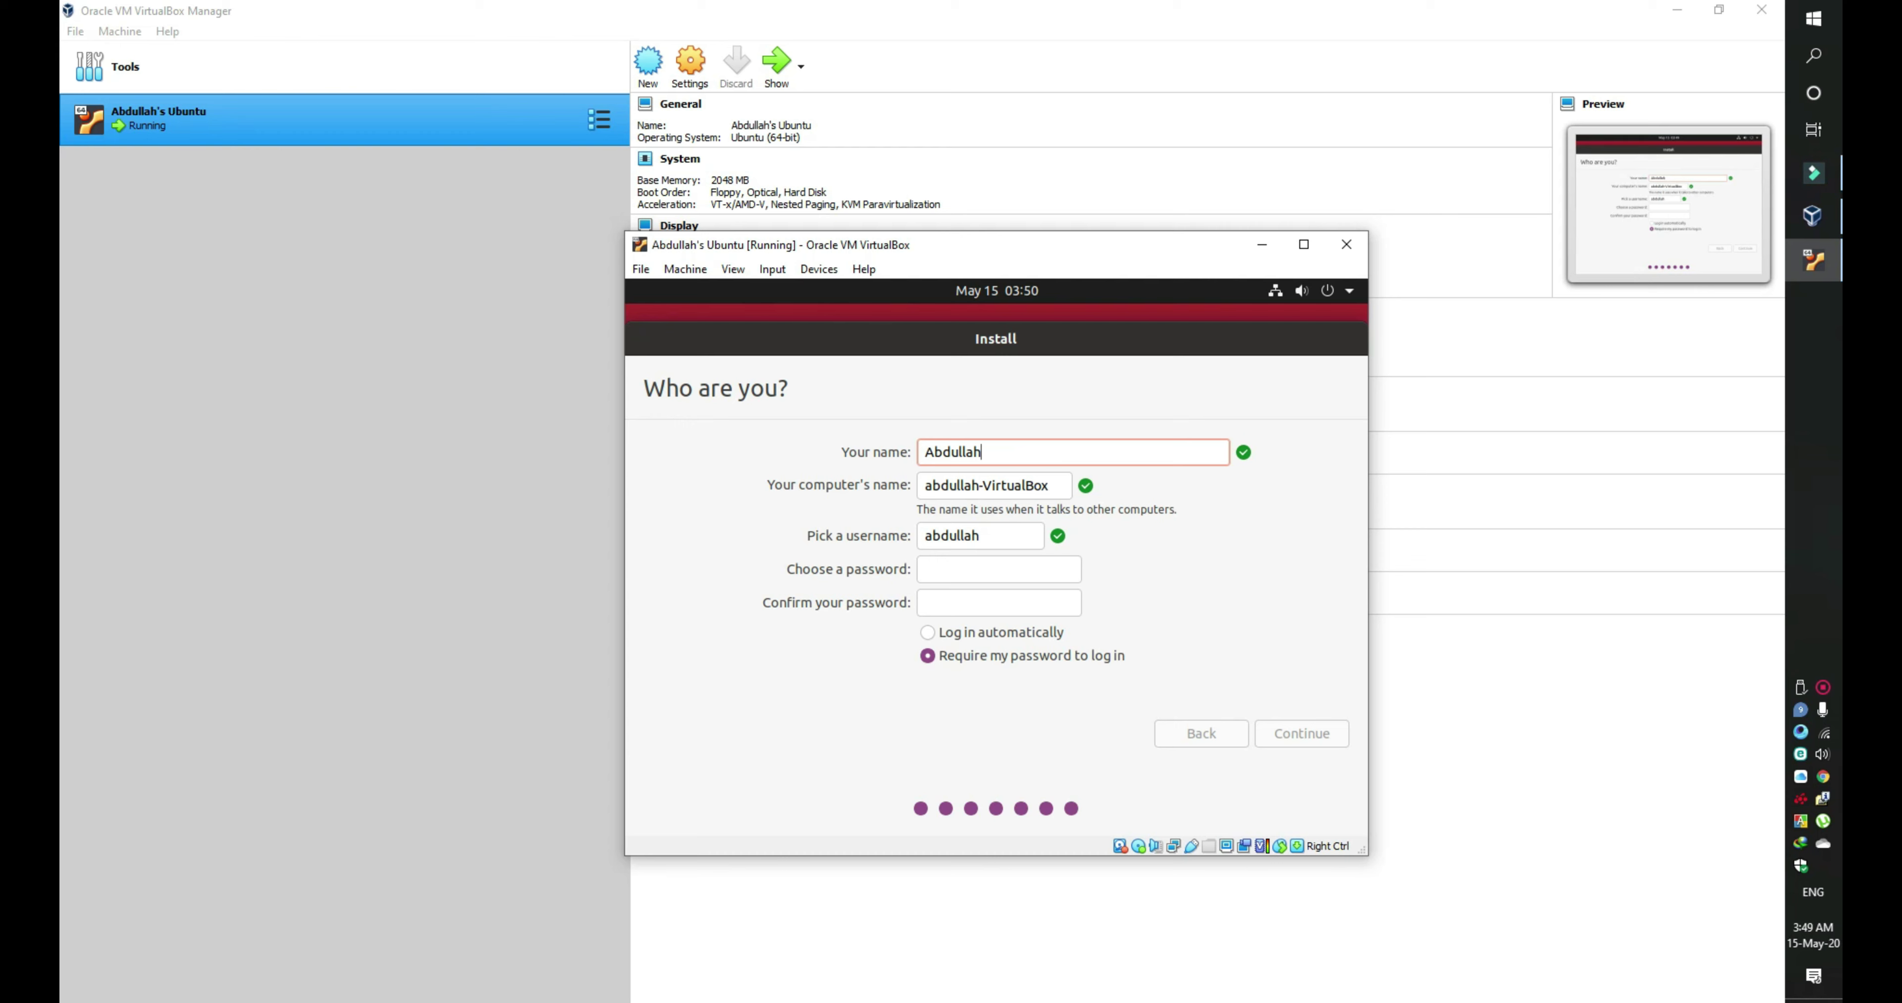
{"action": "type", "text": "'s Ubuntu"}
{"action": "left_click", "coordinate": [1002, 536]}
{"action": "key", "text": "BackSpace"}
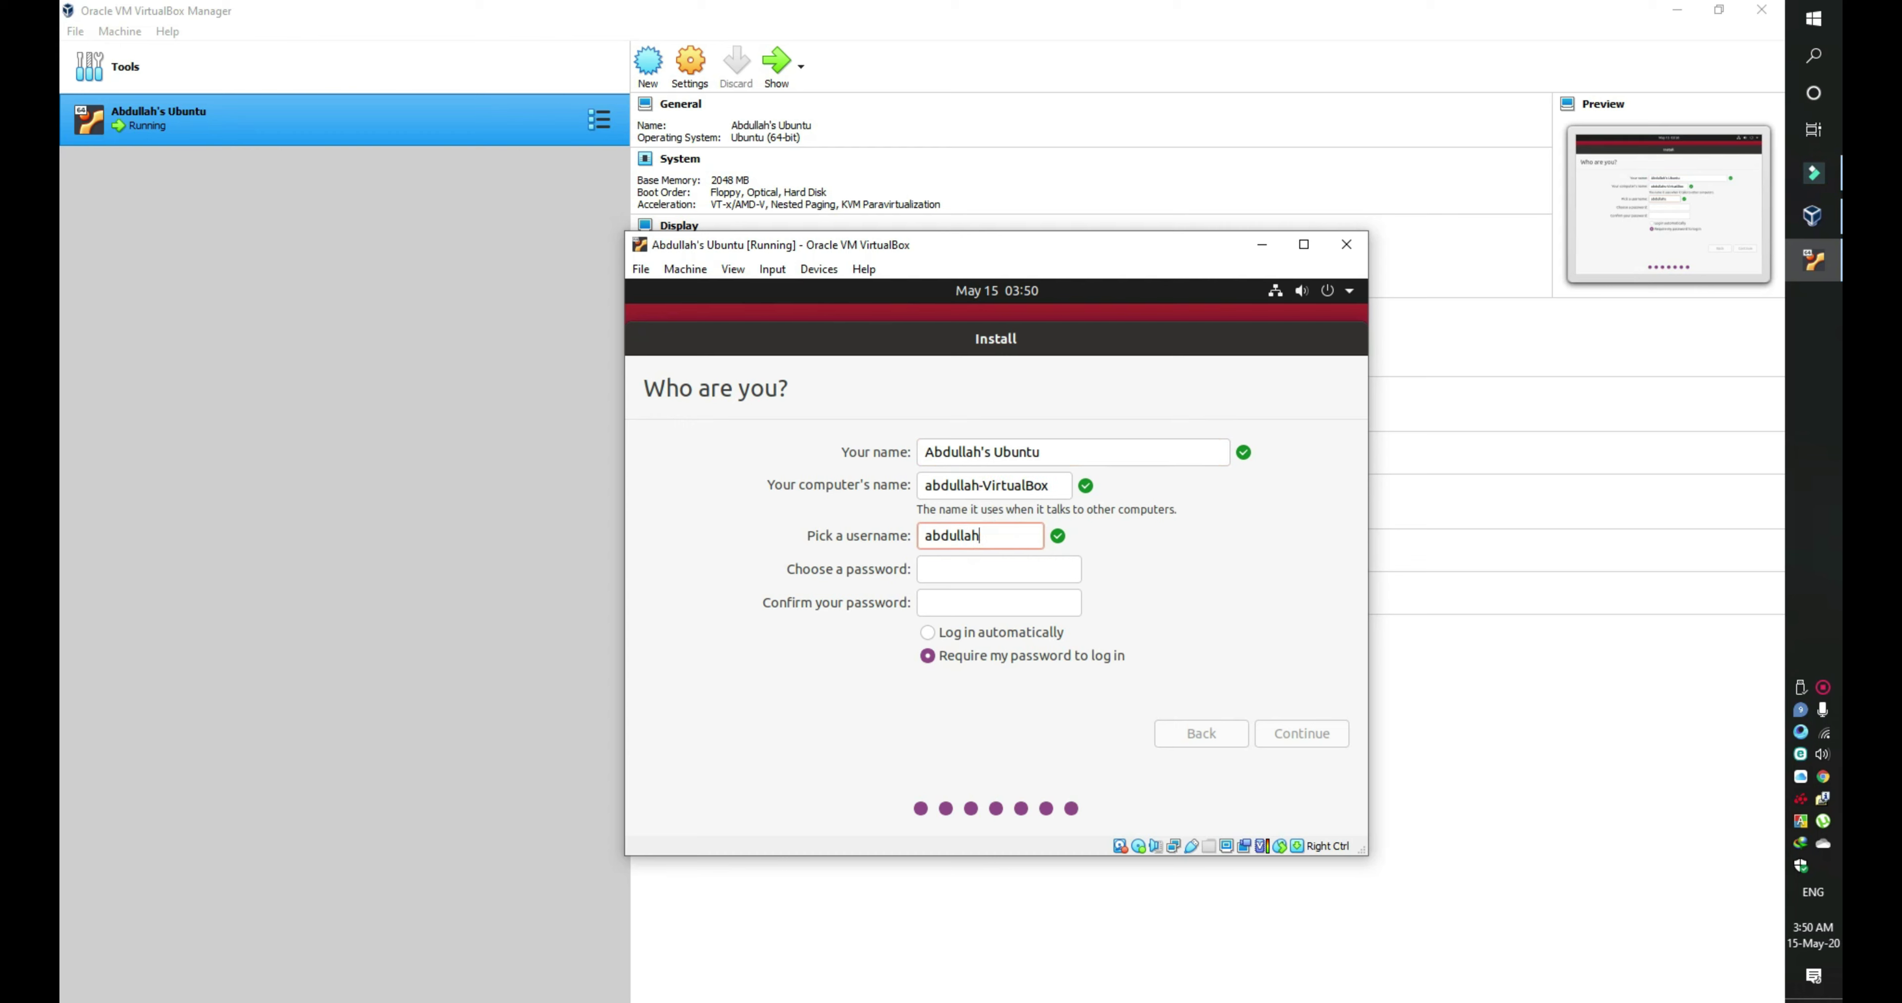
{"action": "left_click", "coordinate": [1008, 568]}
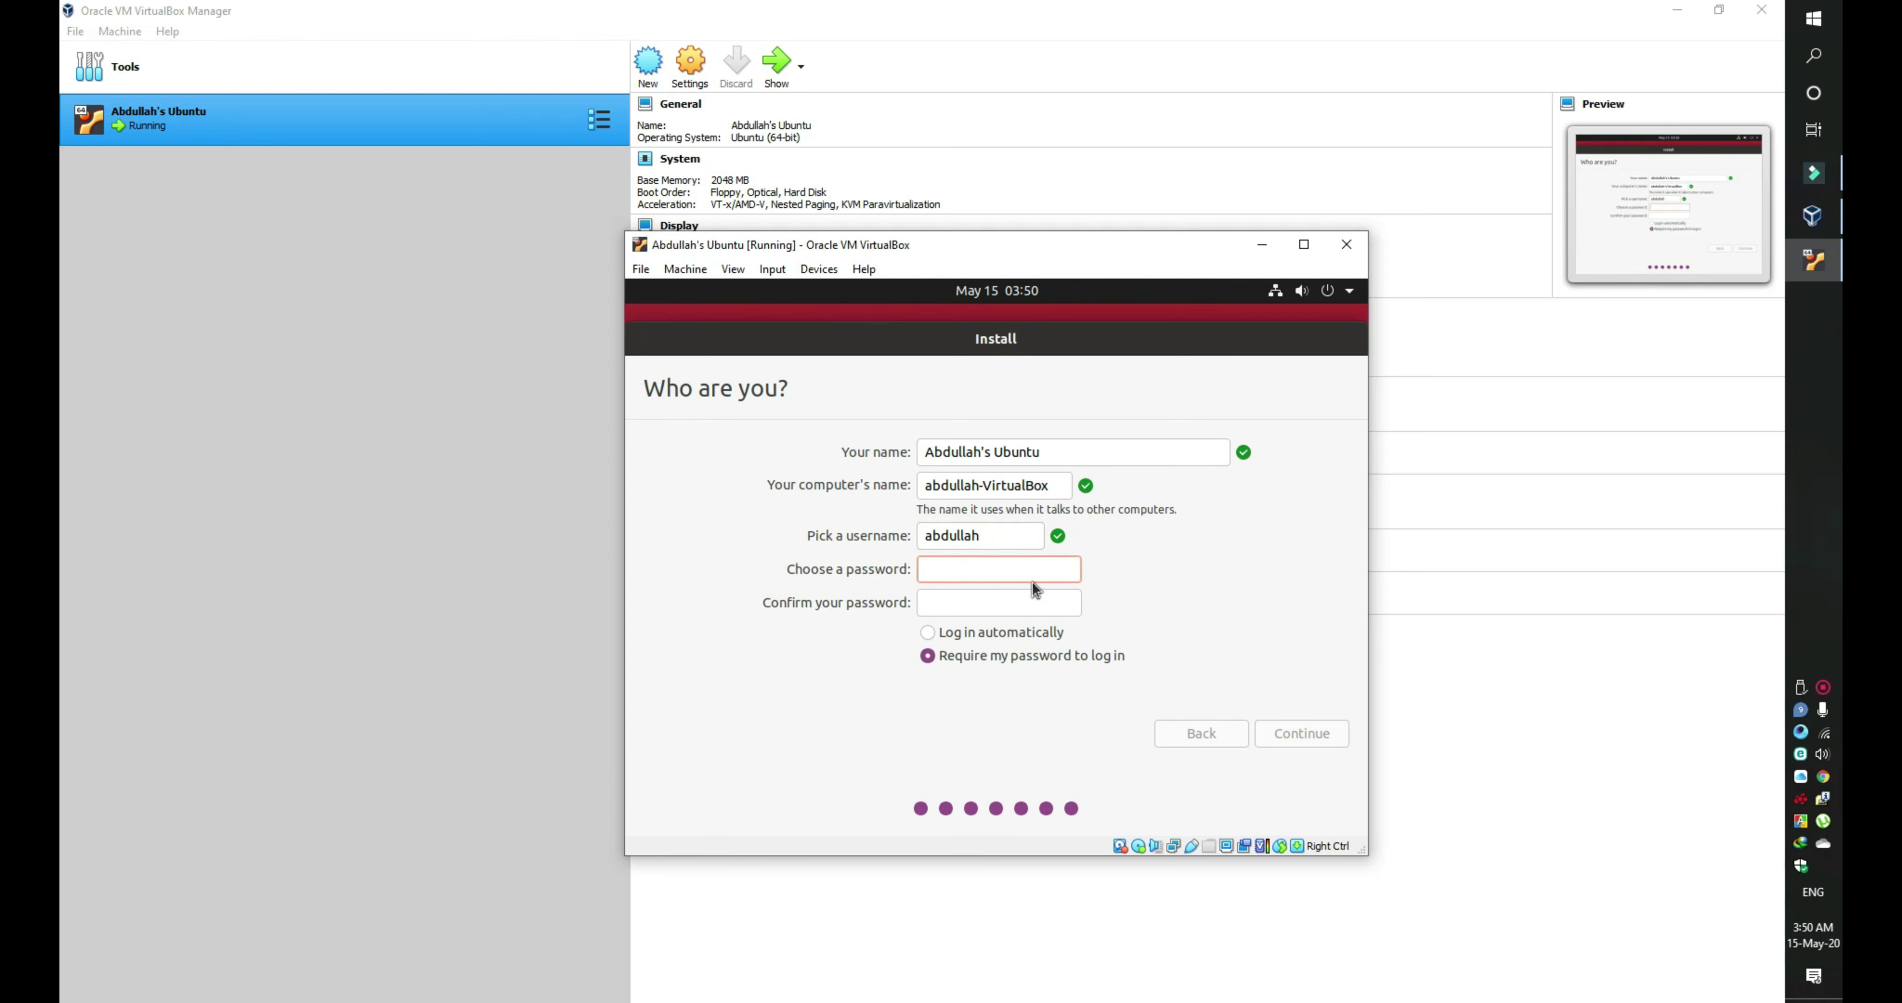
{"action": "type", "text": "••••••••"}
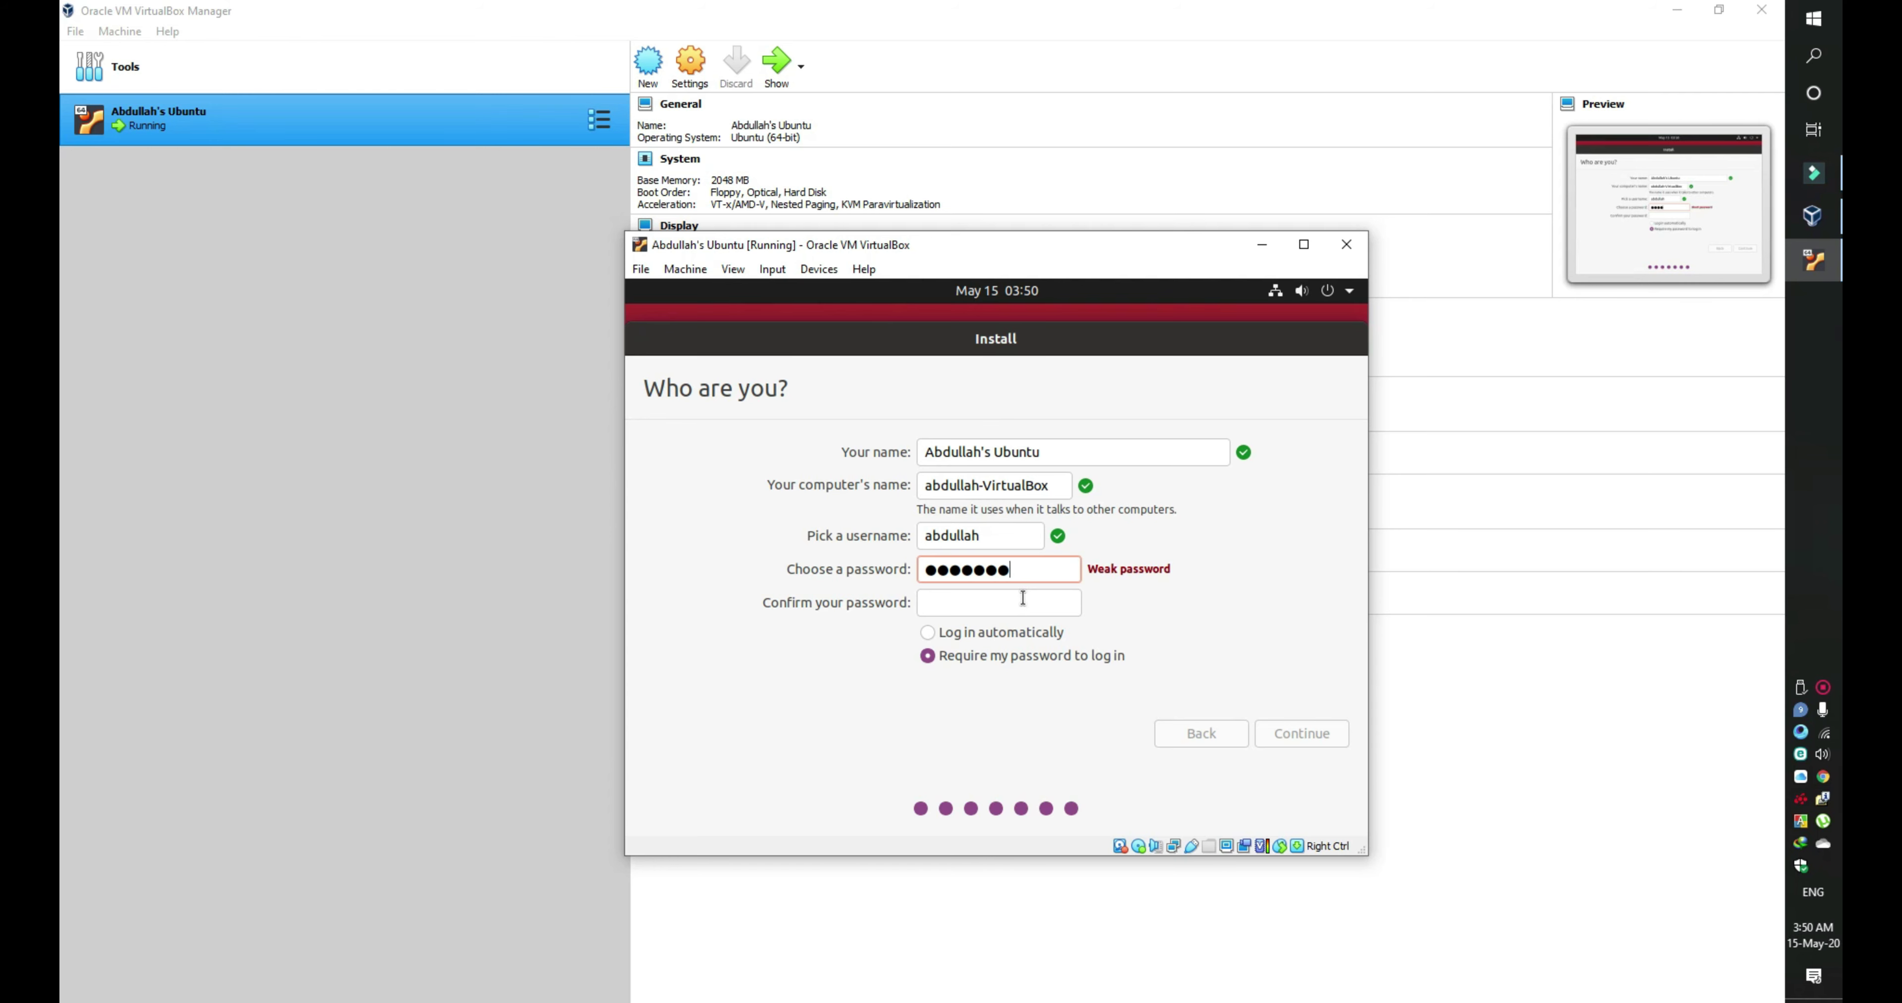
{"action": "left_click", "coordinate": [1022, 596]}
{"action": "type", "text": "••••••••"}
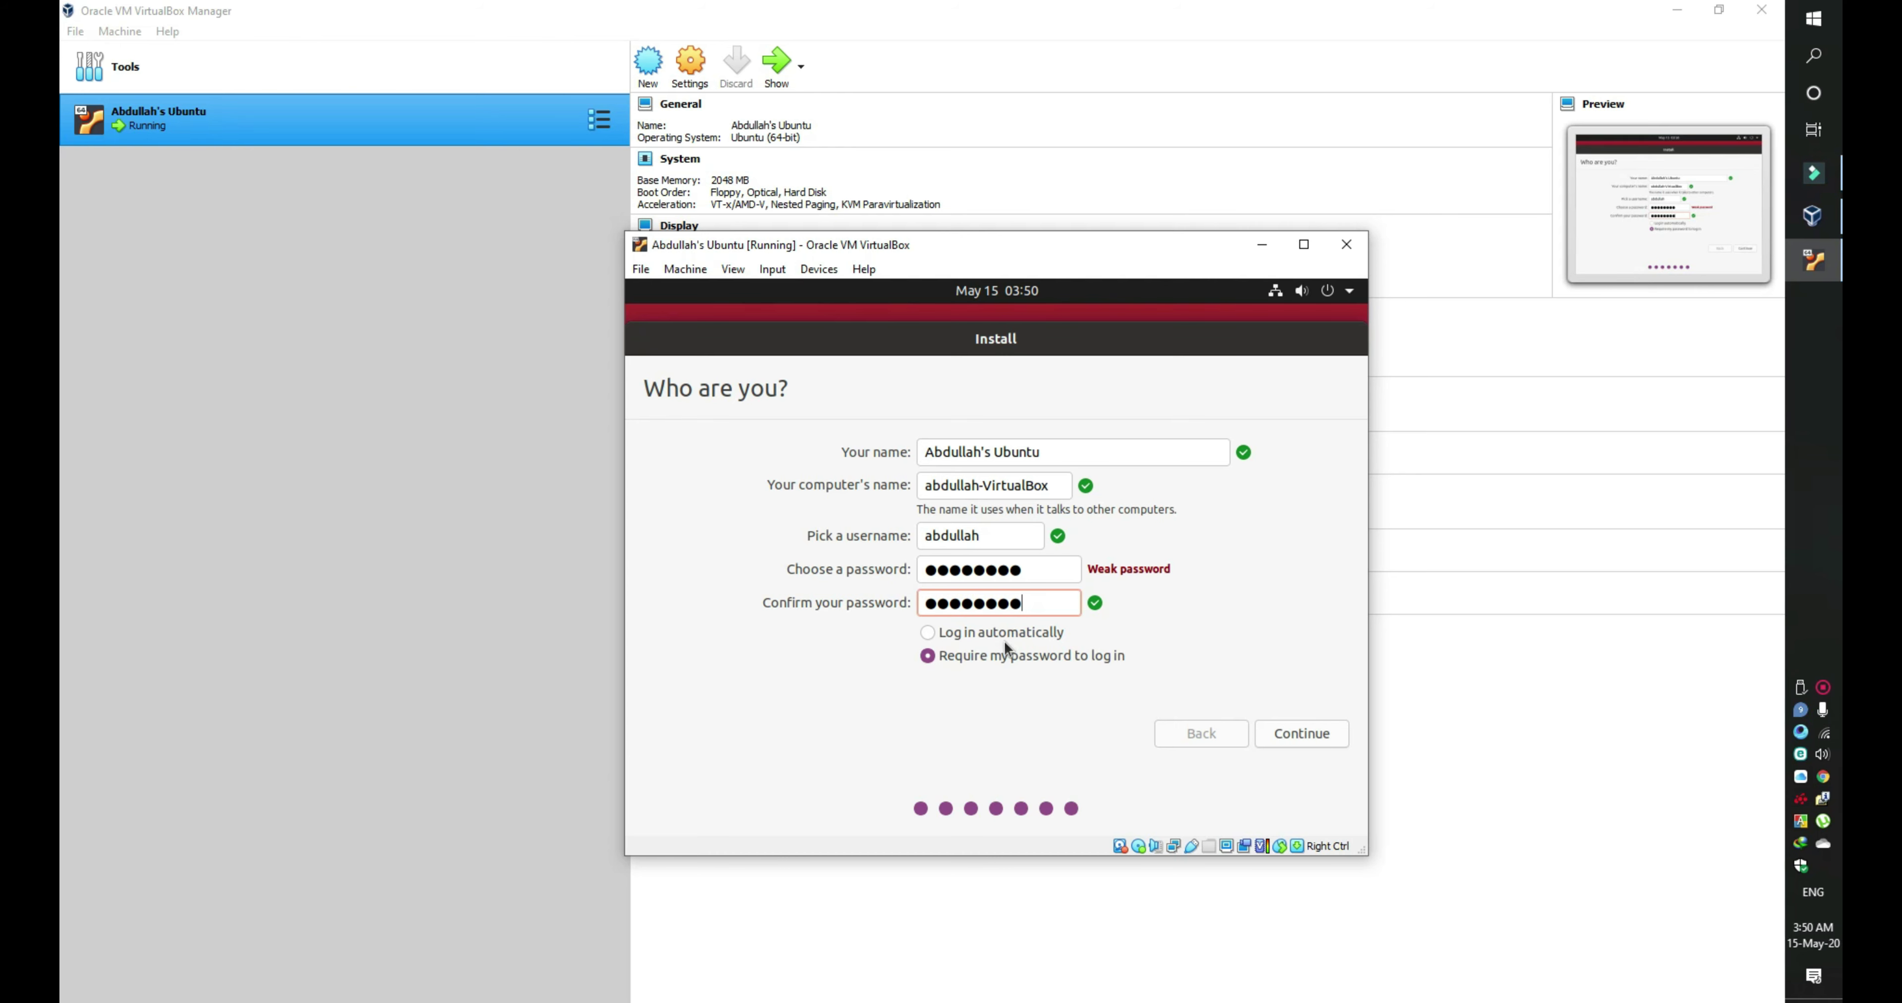
{"action": "left_click", "coordinate": [997, 658]}
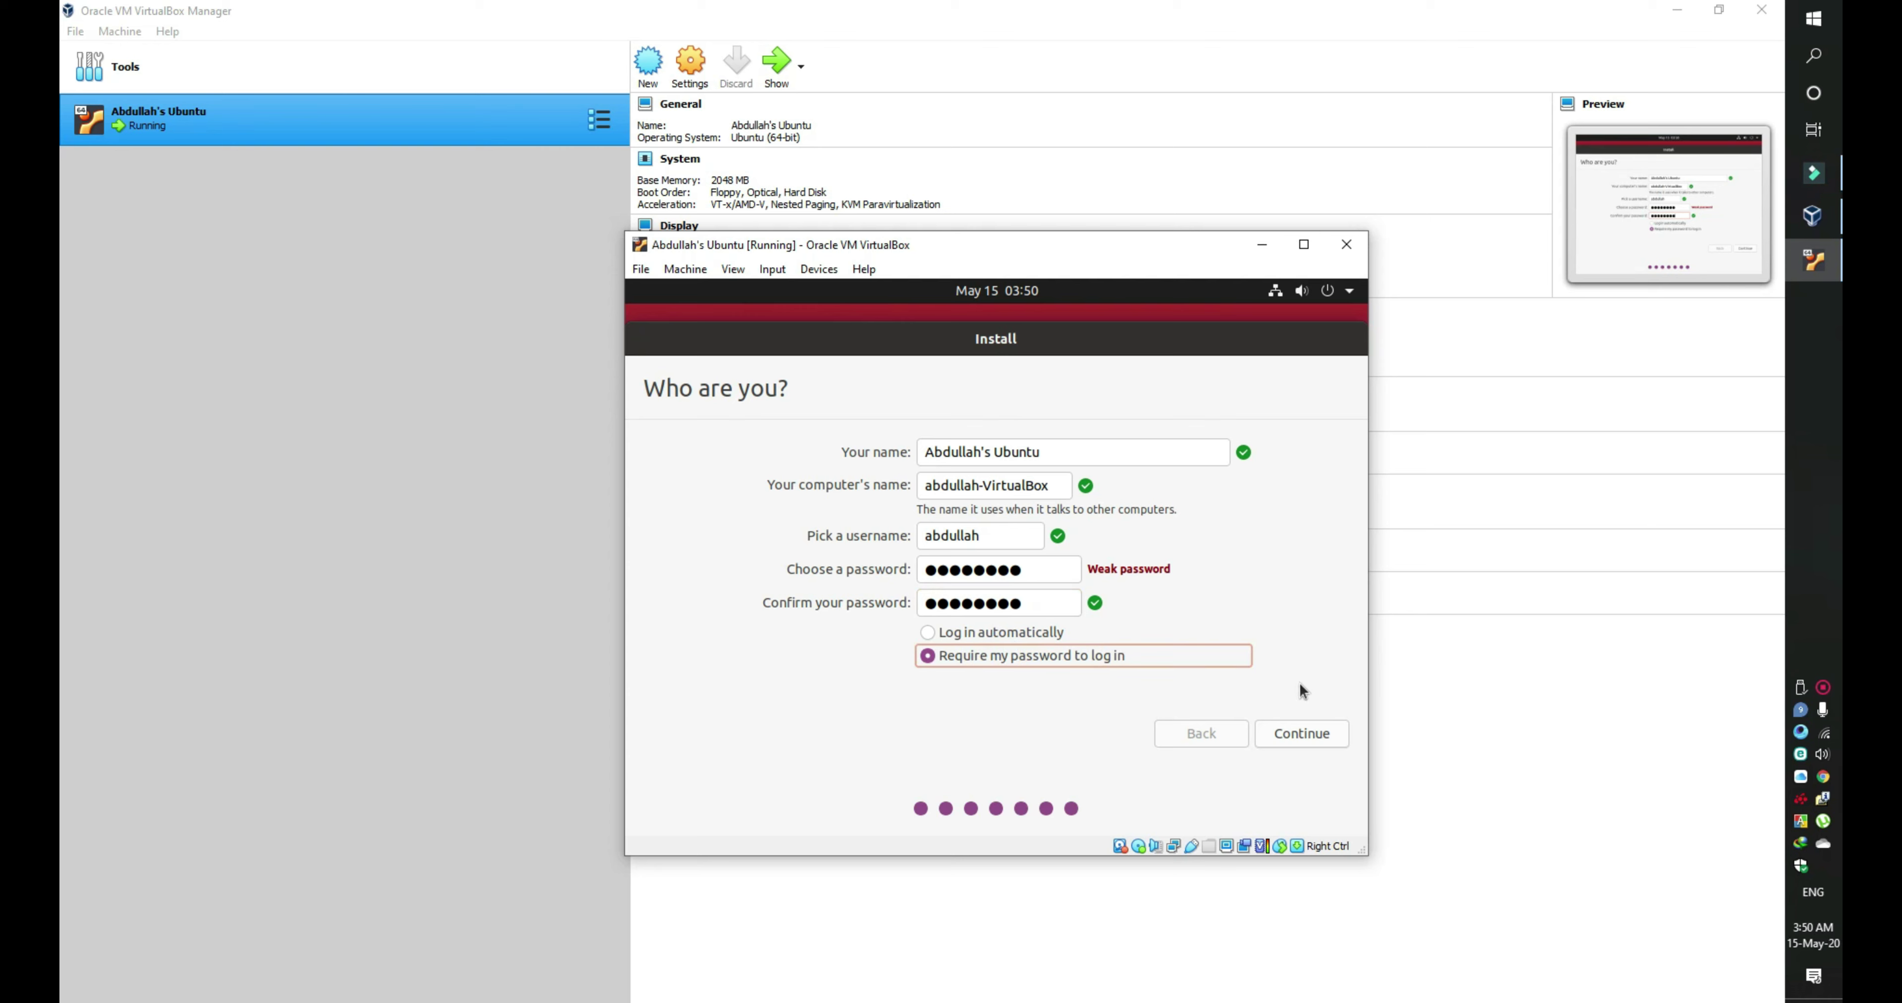
{"action": "left_click", "coordinate": [1306, 733]}
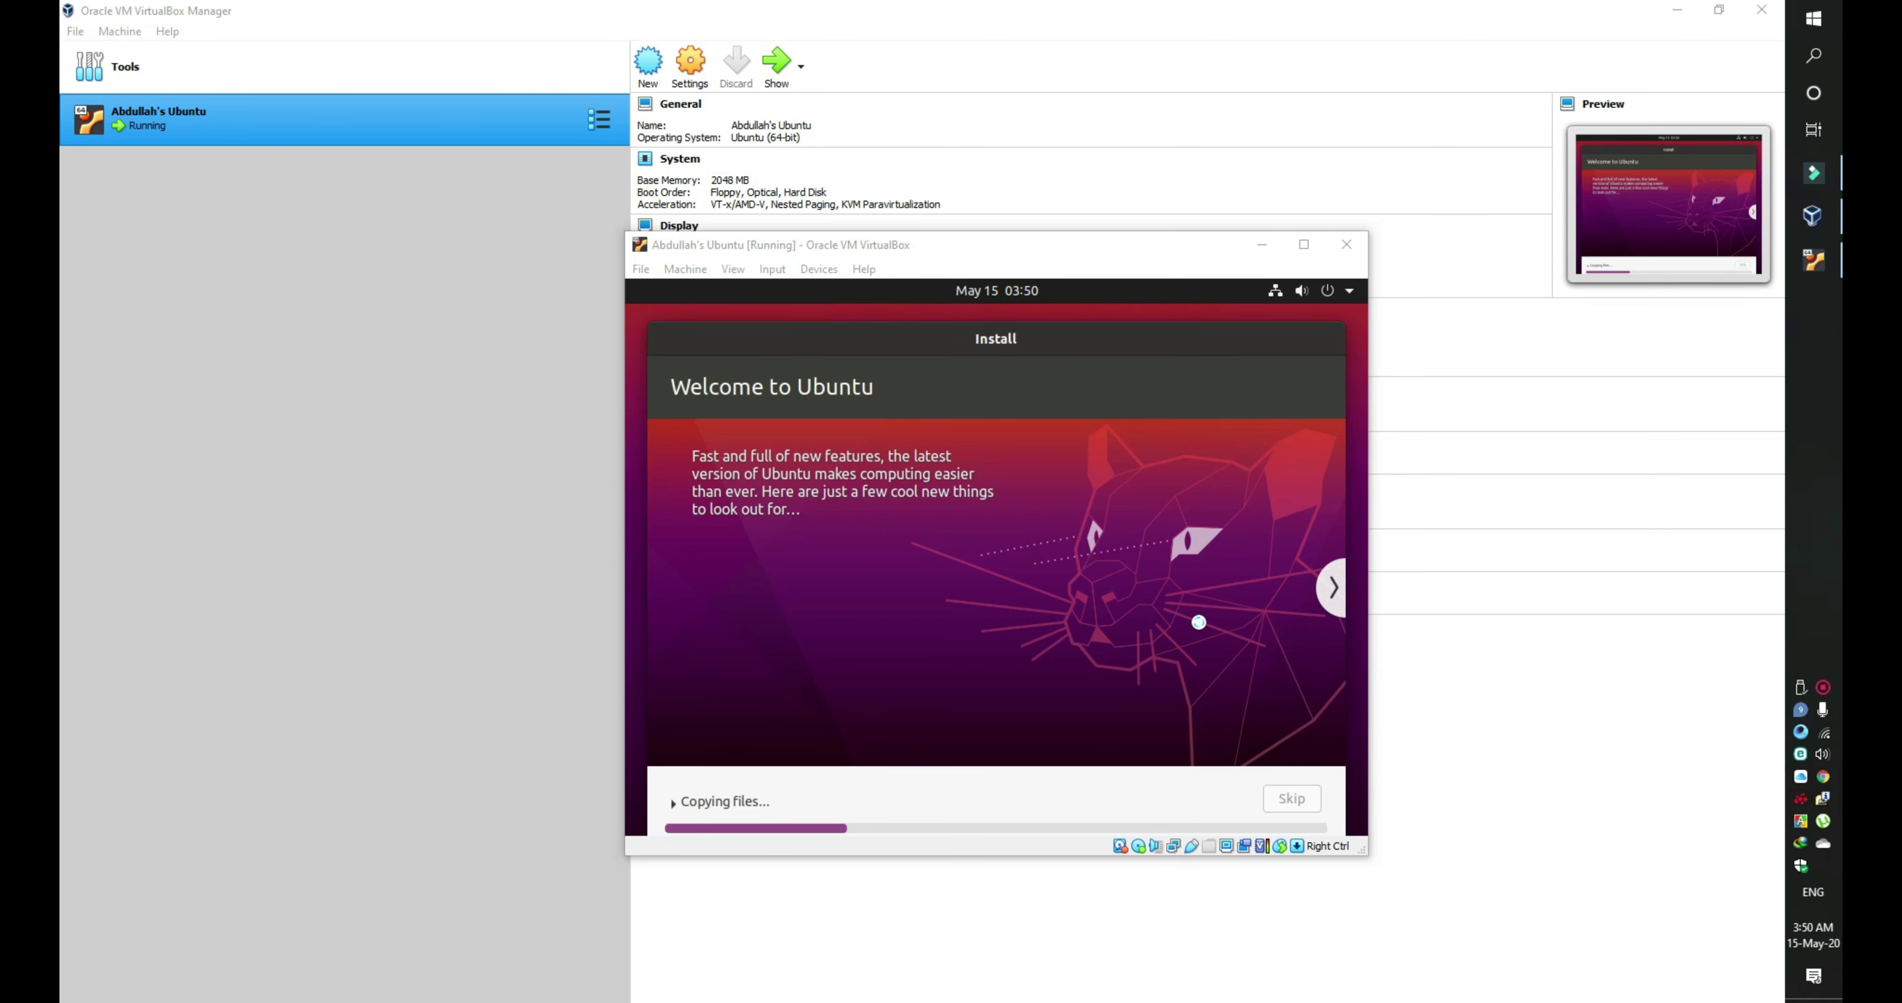
Step: Look through the installer's slides on Ubuntu's software, music, photos, web, office and accessibility features while the files copy
{"action": "left_click", "coordinate": [1339, 591]}
{"action": "left_click", "coordinate": [1339, 591]}
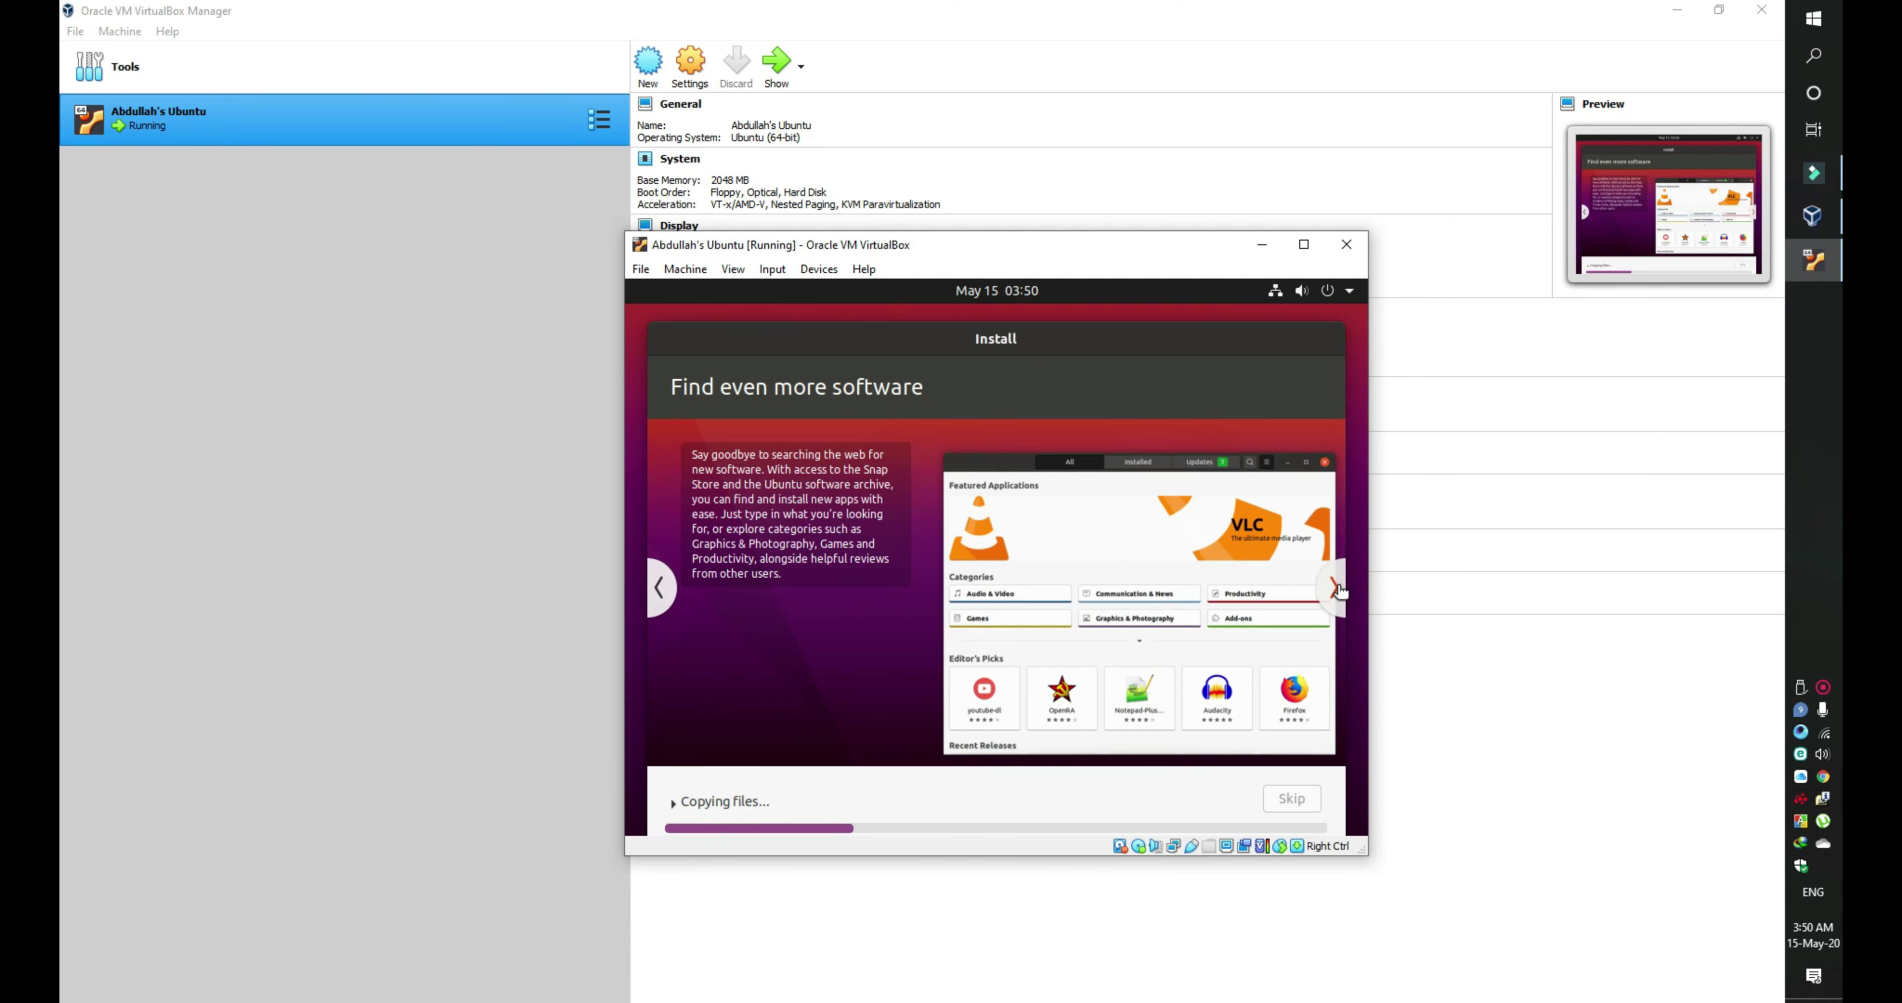
{"action": "left_click", "coordinate": [1339, 590]}
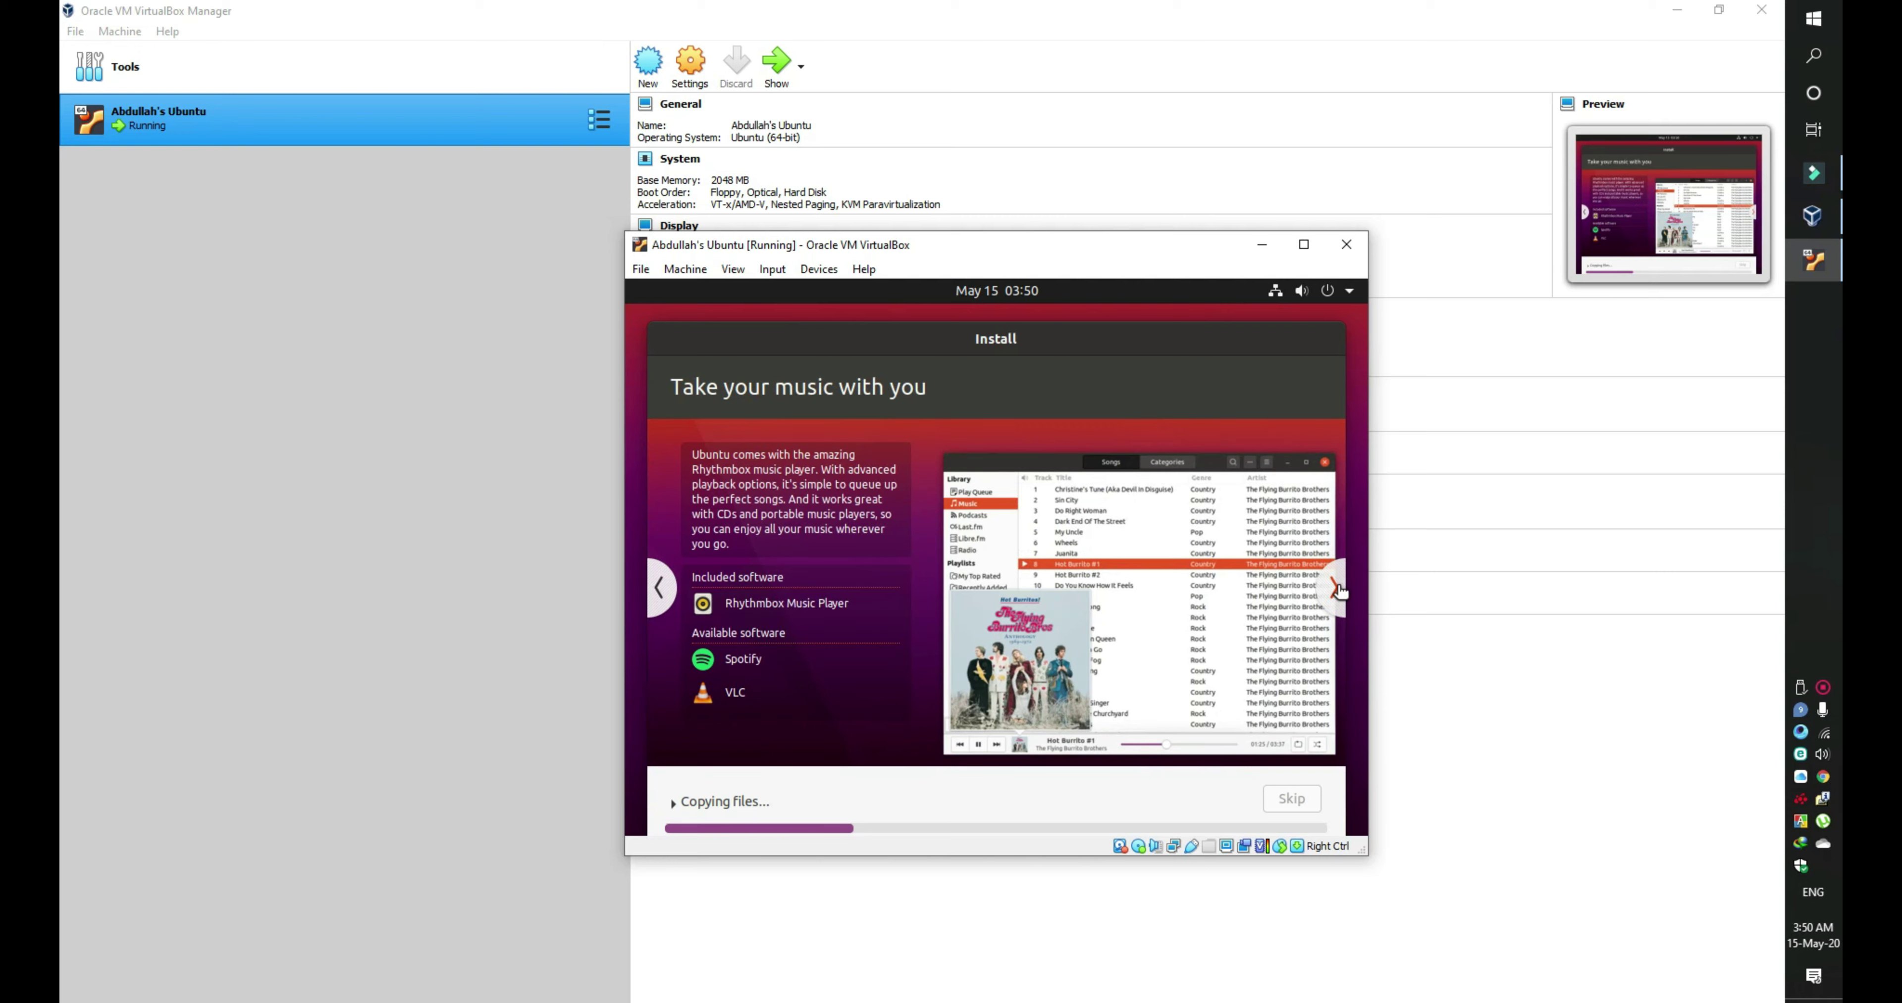
{"action": "left_click", "coordinate": [1339, 591]}
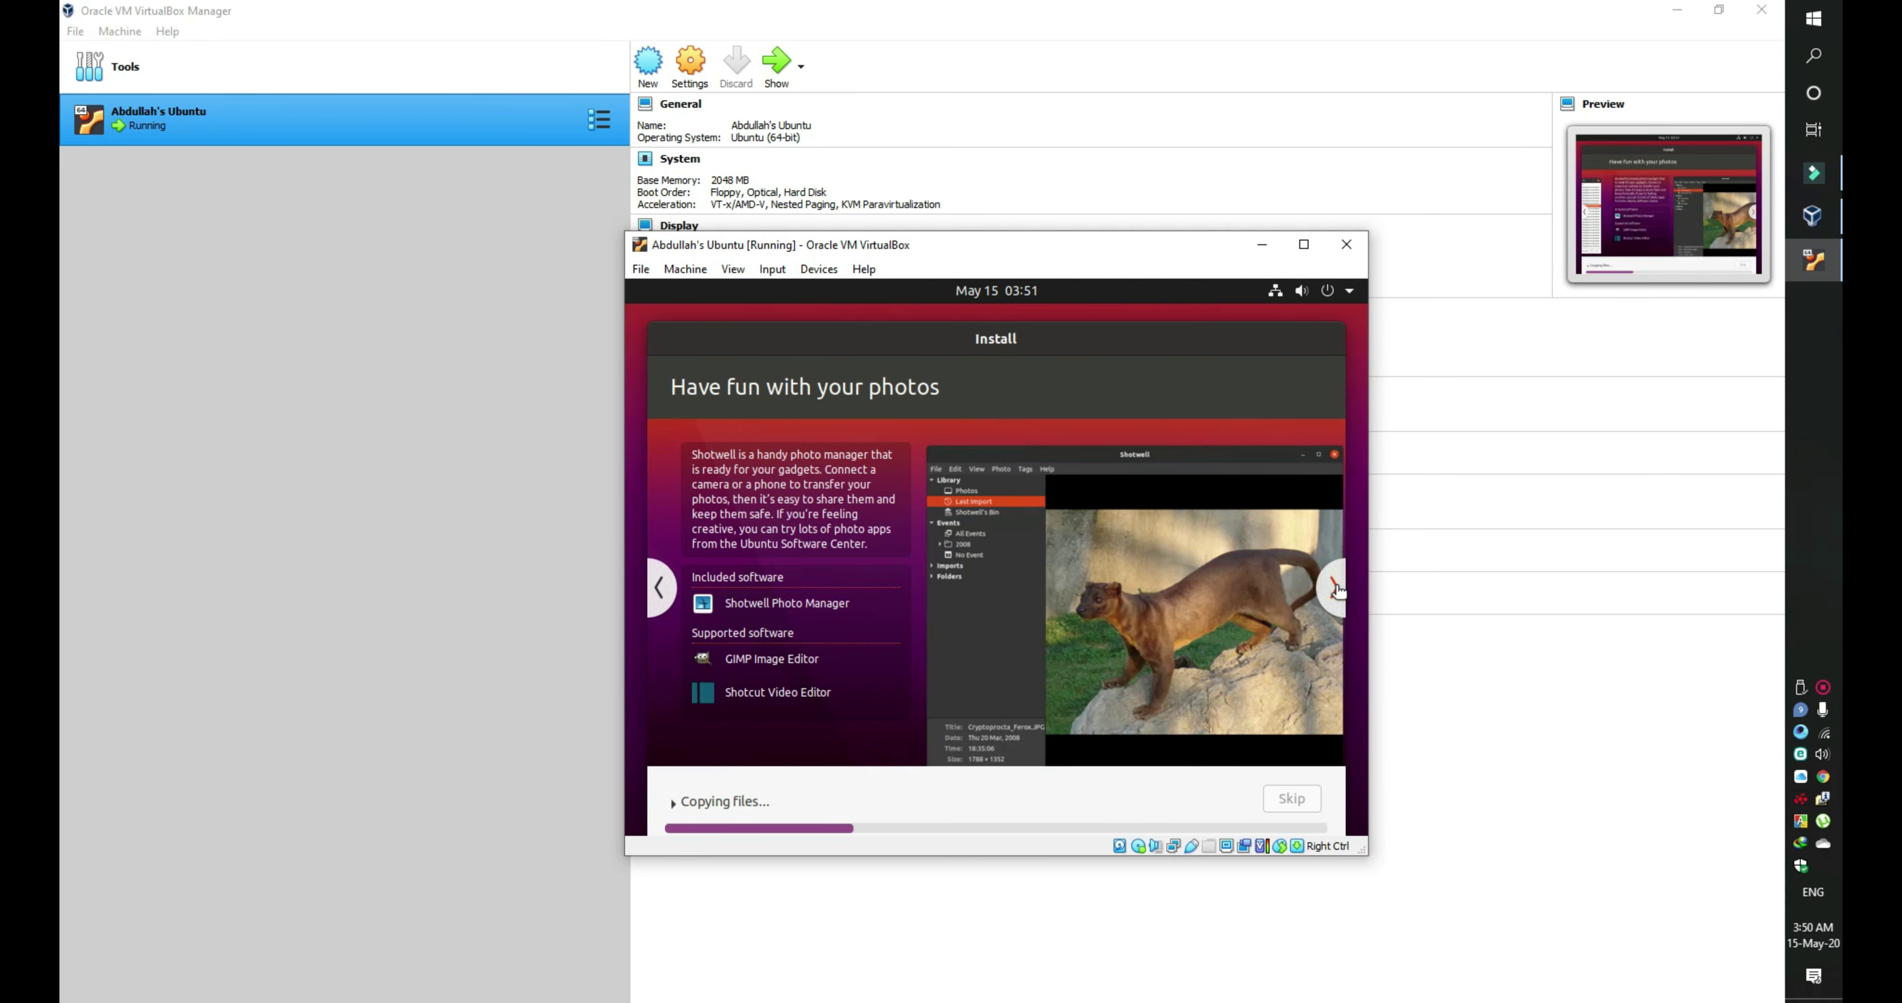
{"action": "left_click", "coordinate": [1339, 591]}
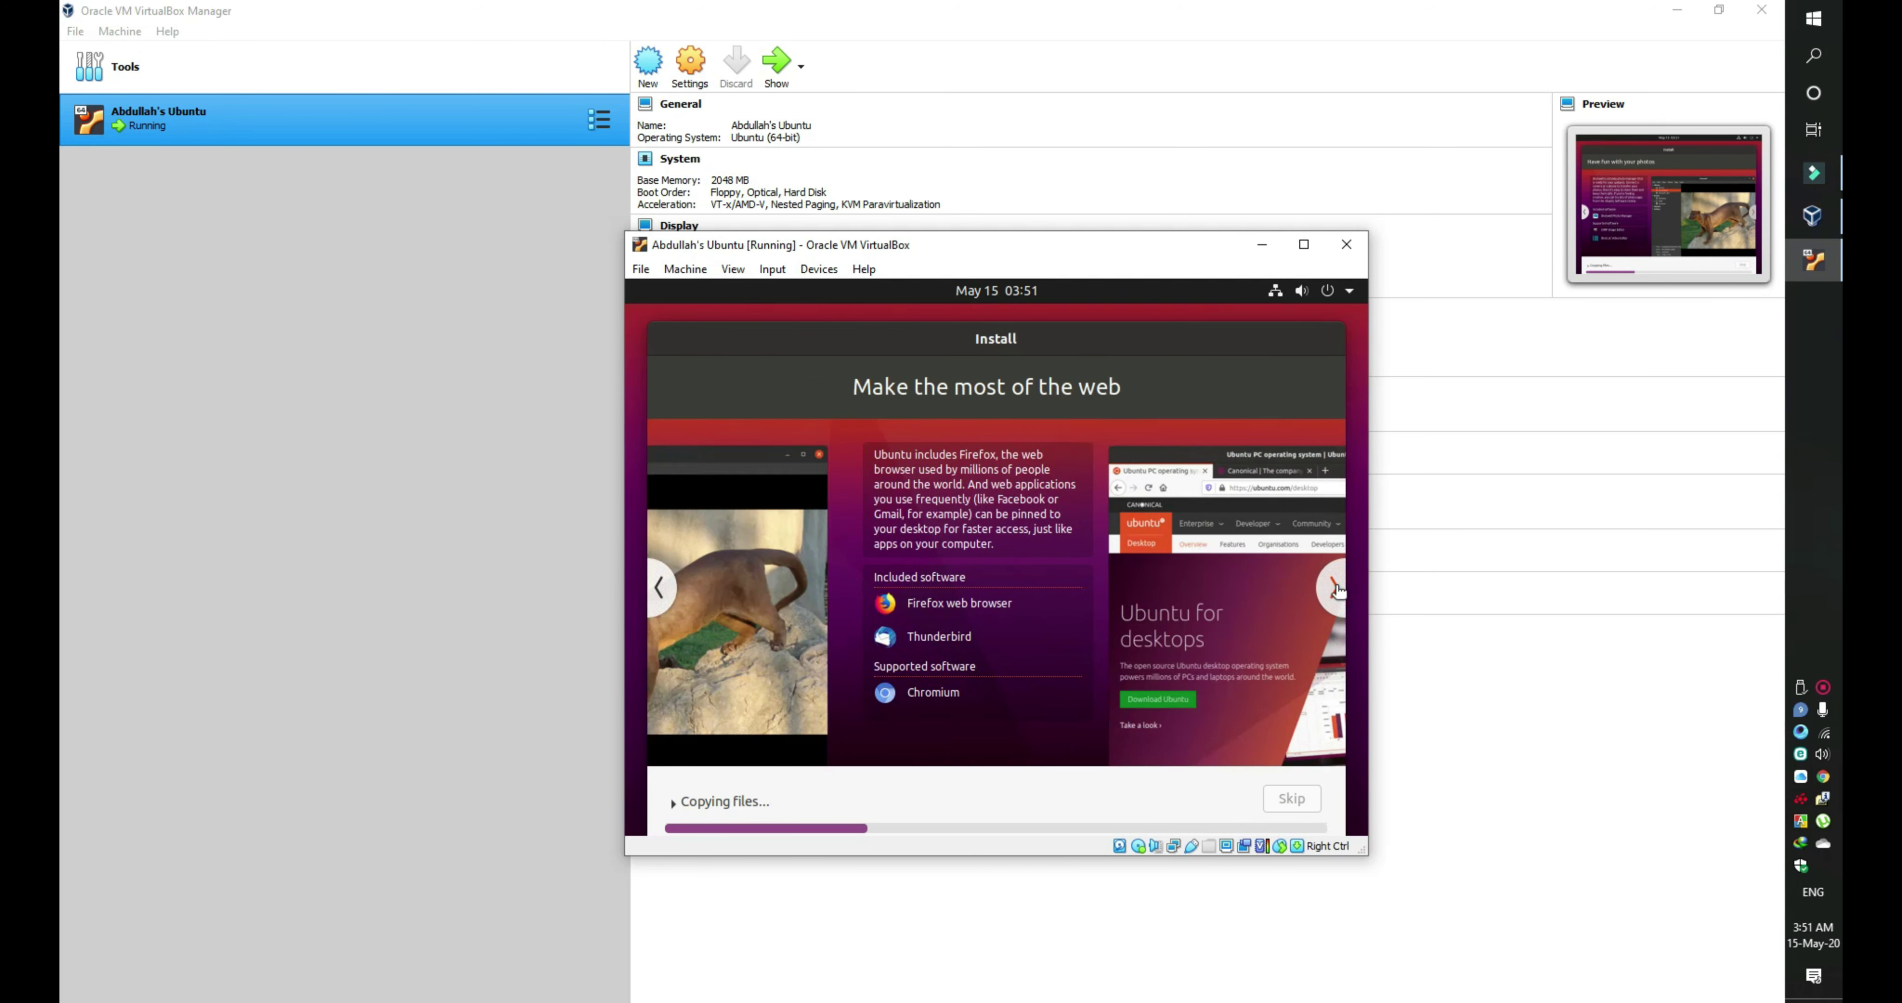
{"action": "left_click", "coordinate": [1339, 590]}
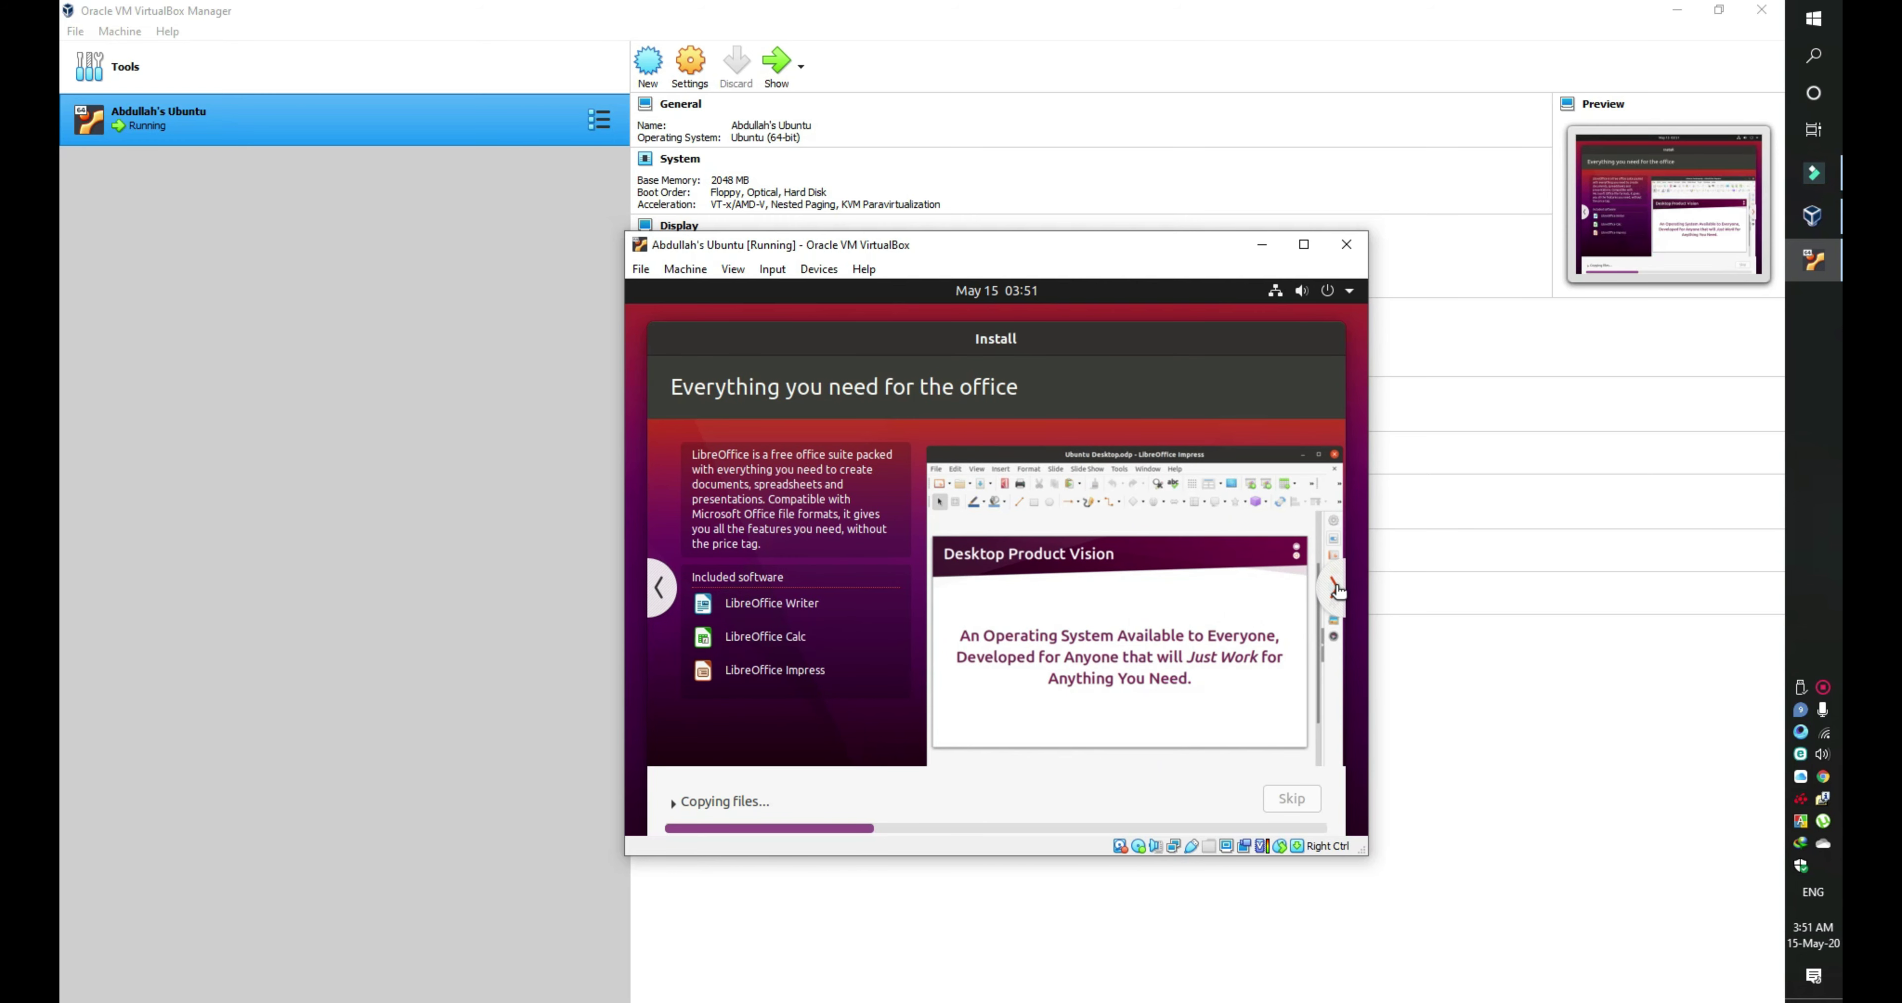
{"action": "left_click", "coordinate": [1339, 590]}
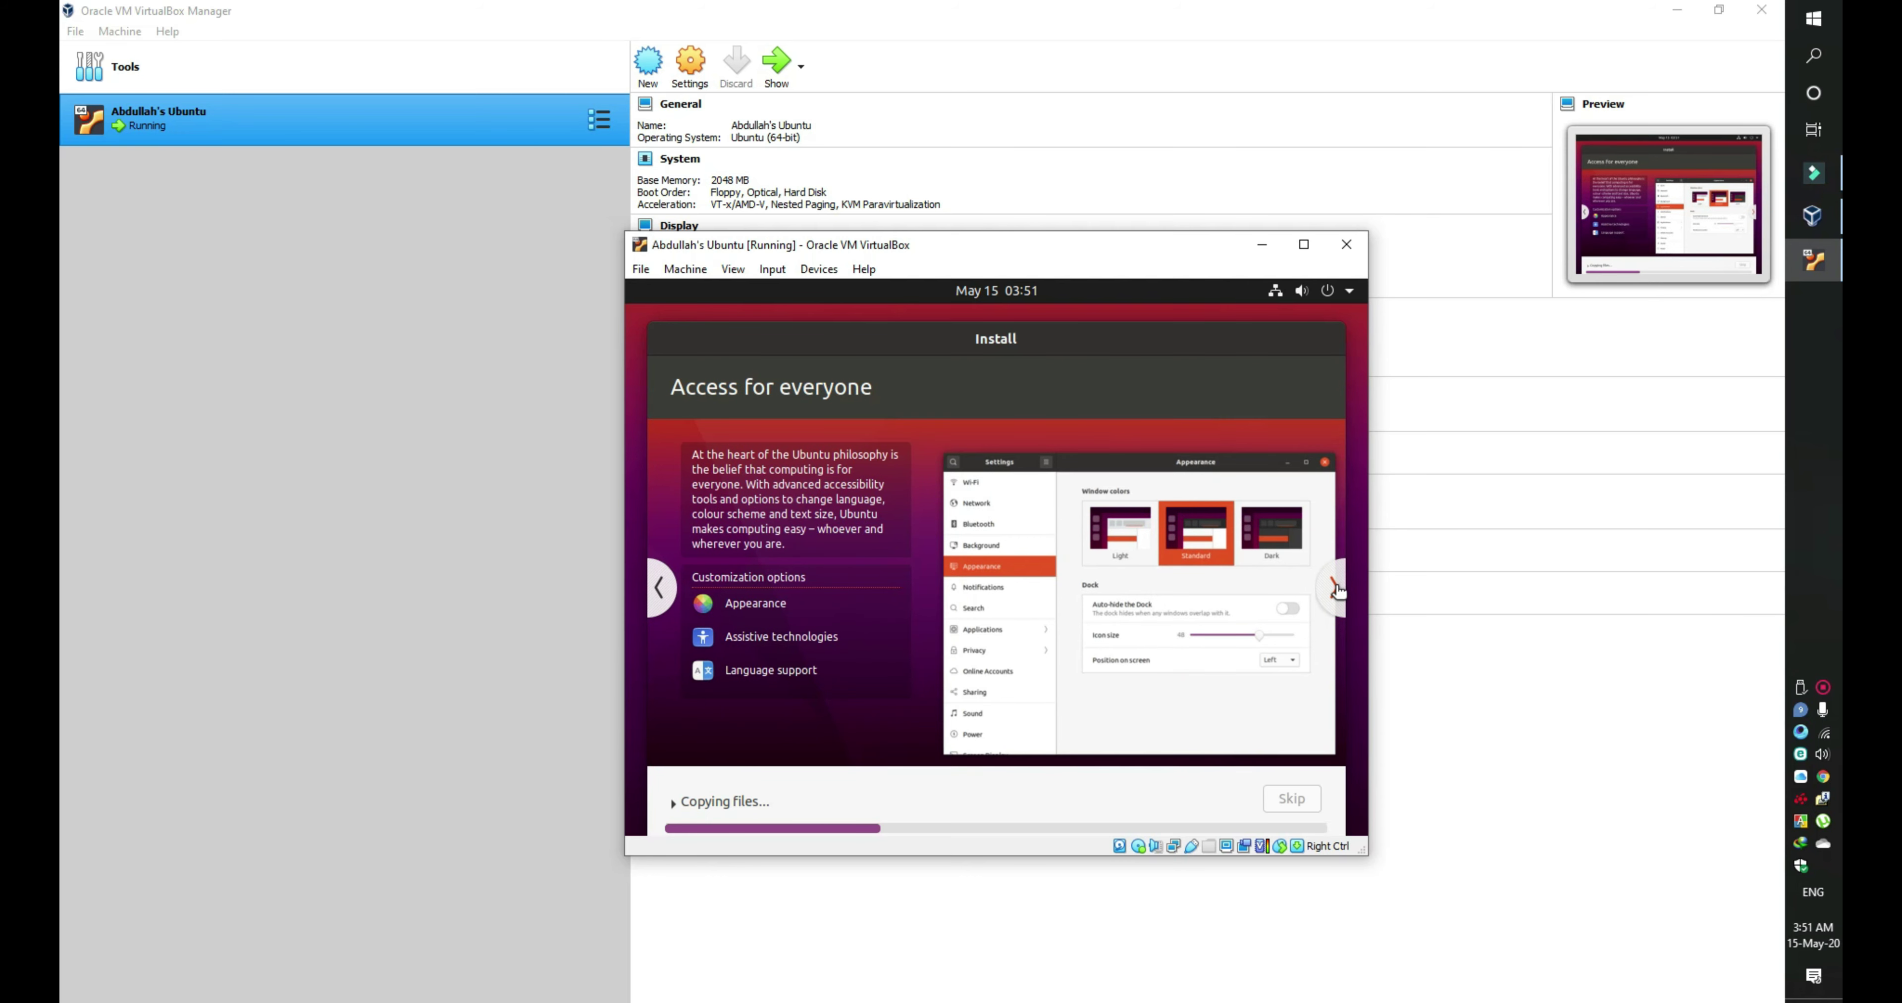
Step: Restart the virtual machine after the completed Ubuntu installation and log in to the user account with its password
{"action": "left_click", "coordinate": [1338, 591]}
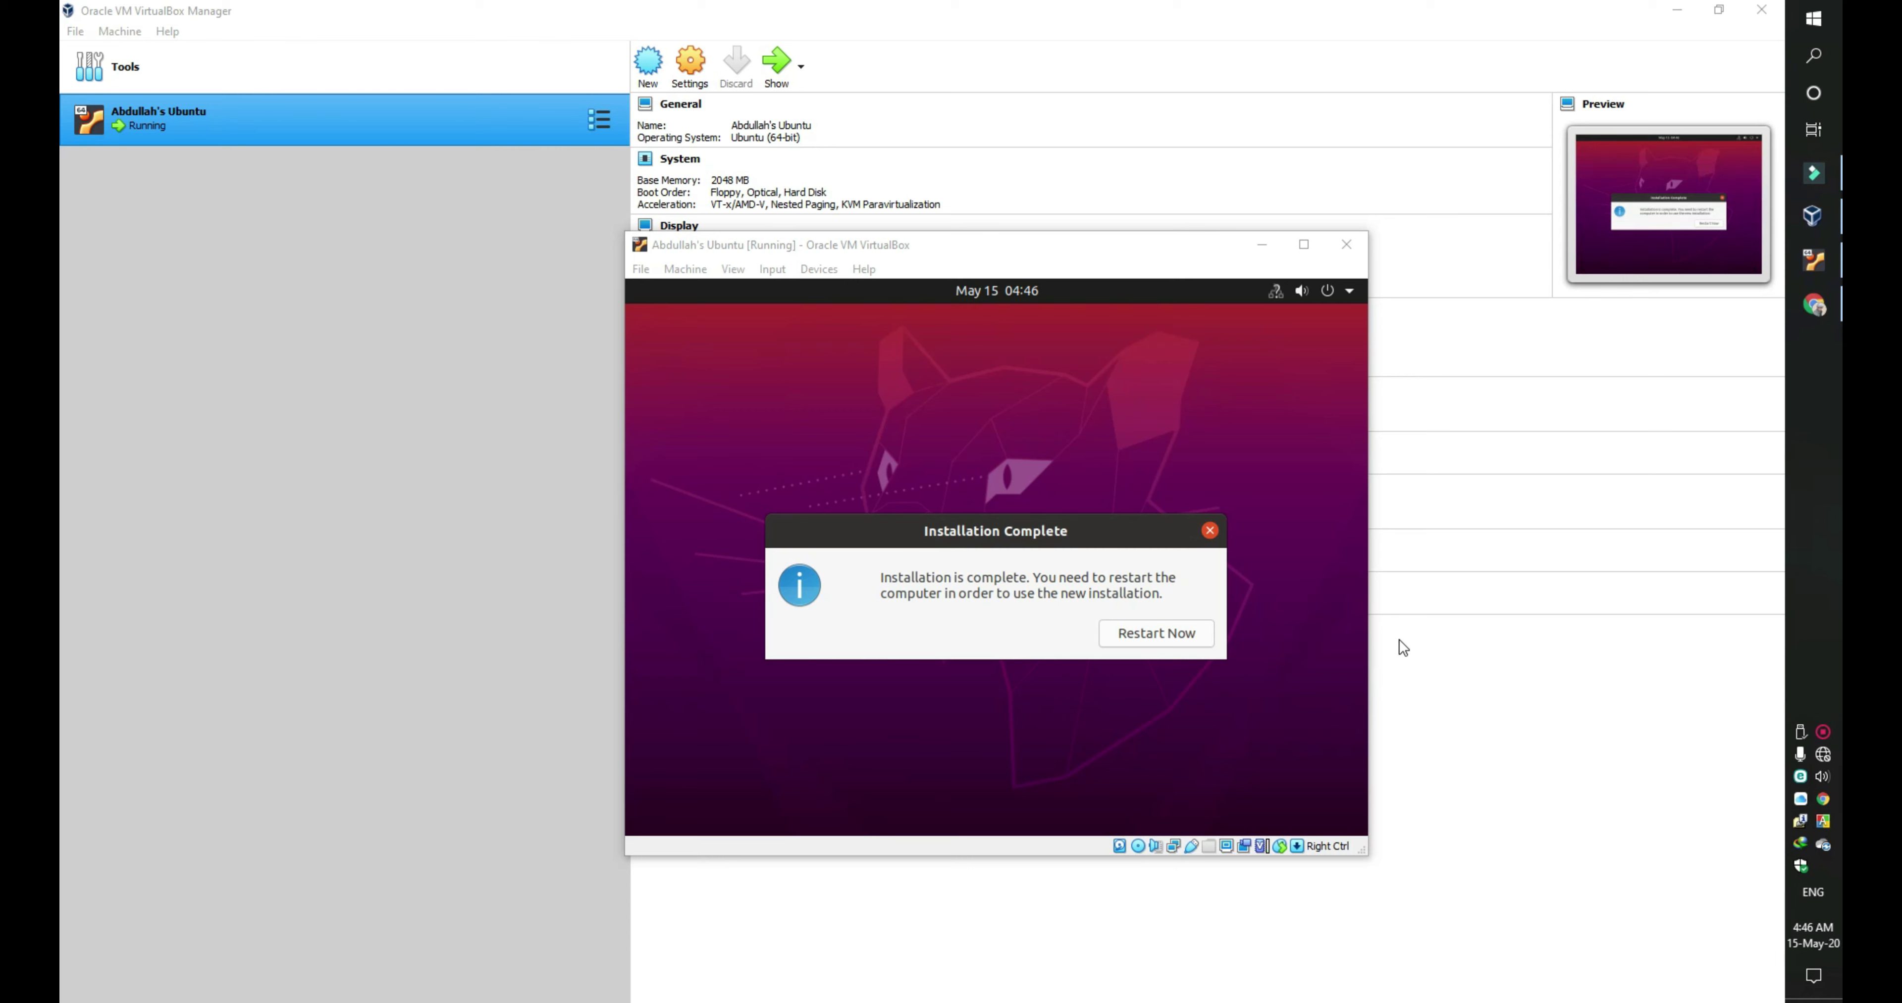
{"action": "left_click", "coordinate": [1178, 636]}
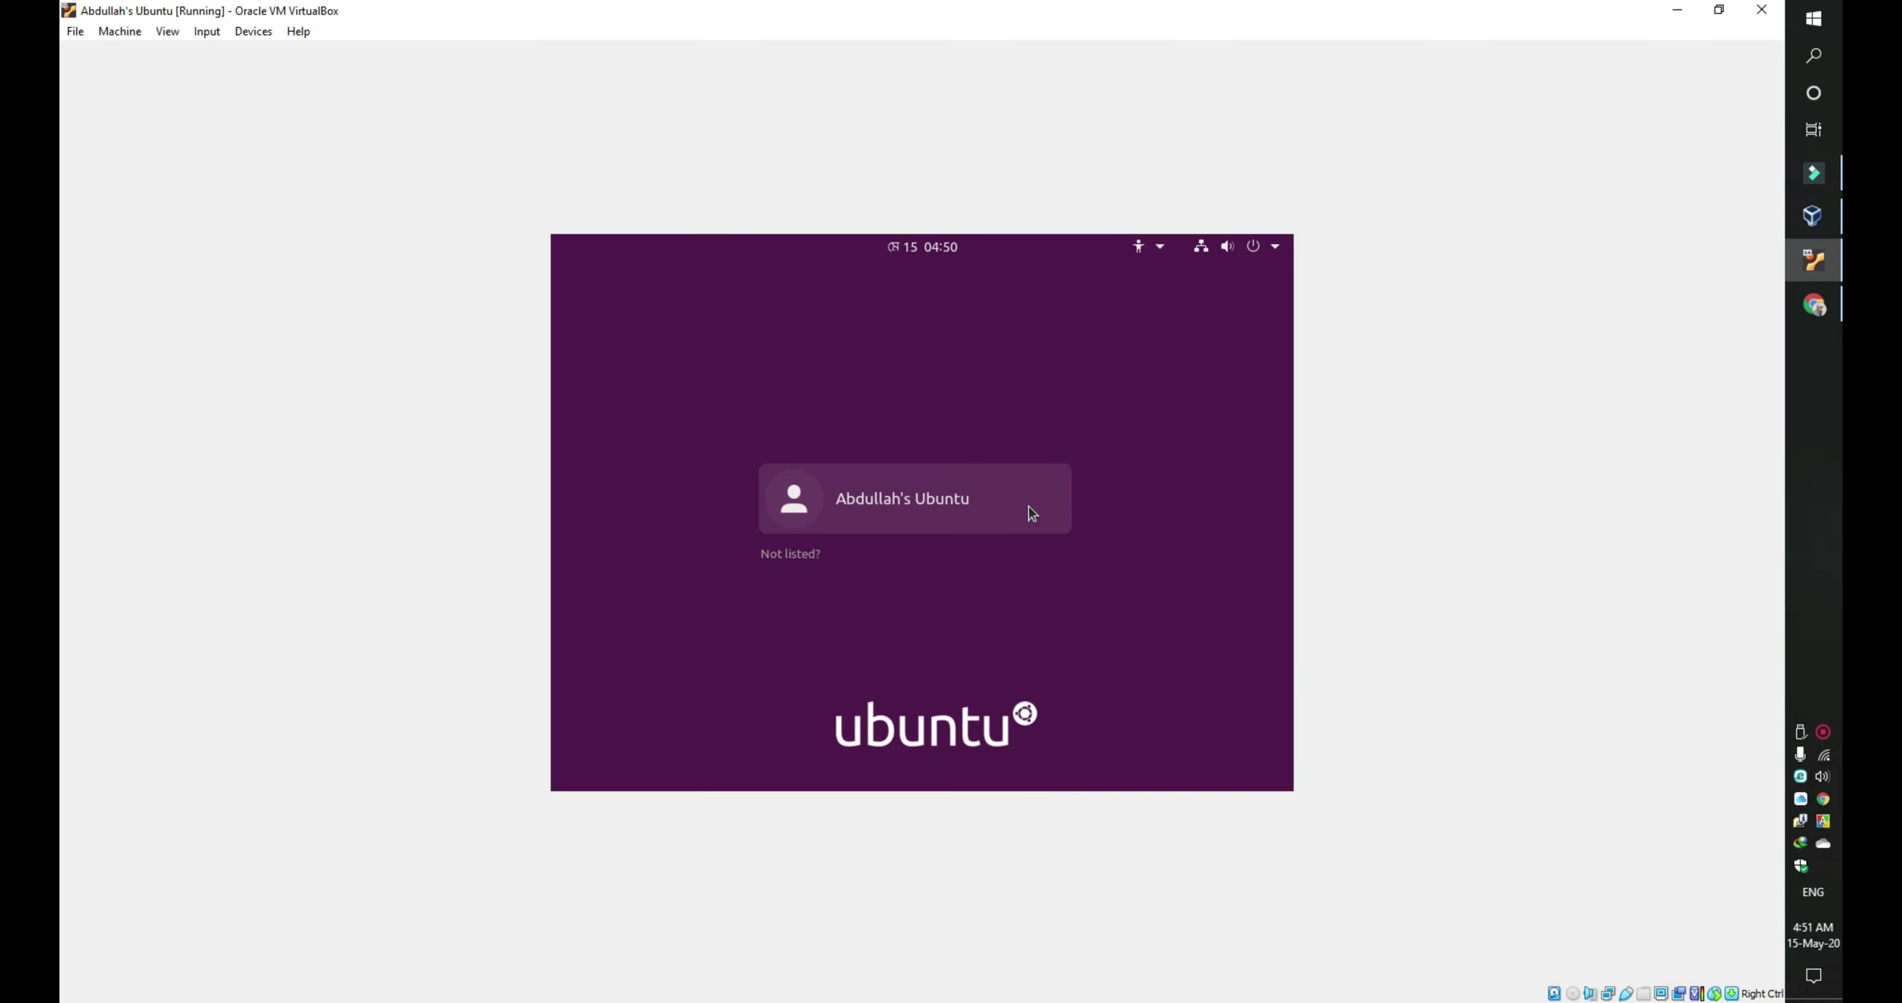
{"action": "left_click", "coordinate": [1031, 513]}
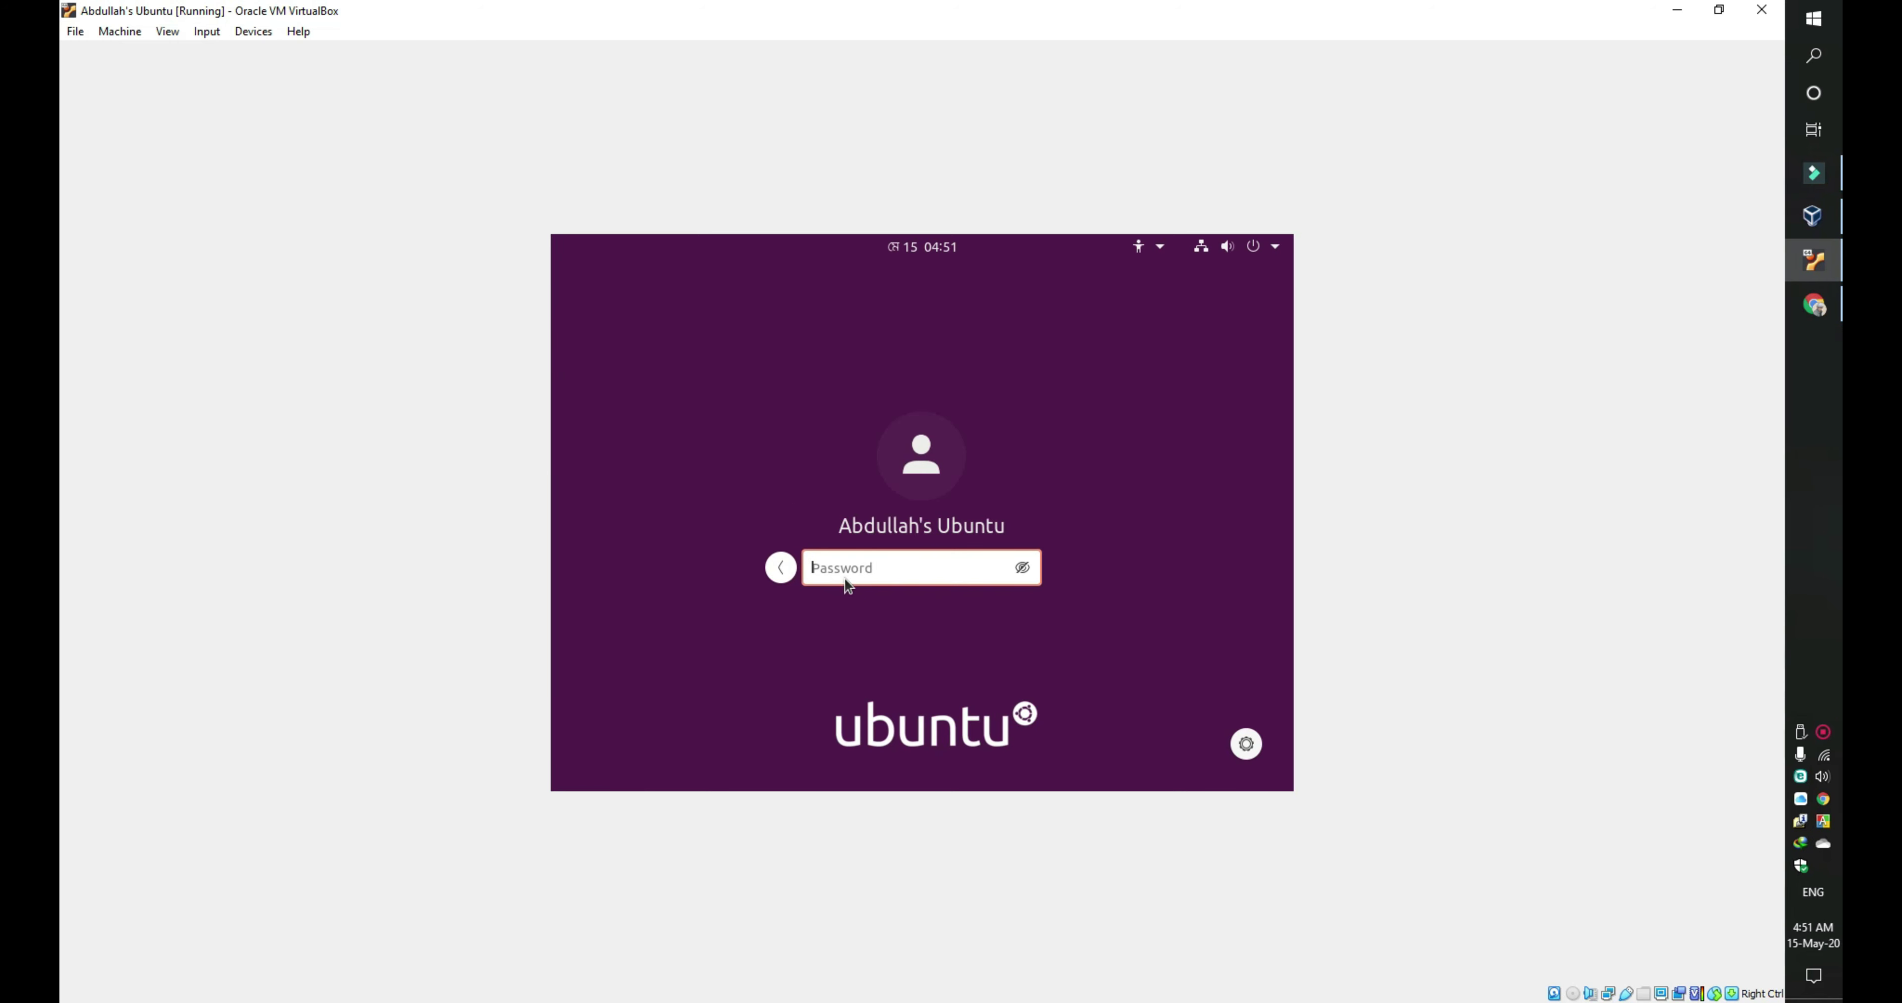
{"action": "type", "text": "••••••••"}
{"action": "key", "text": "Return"}
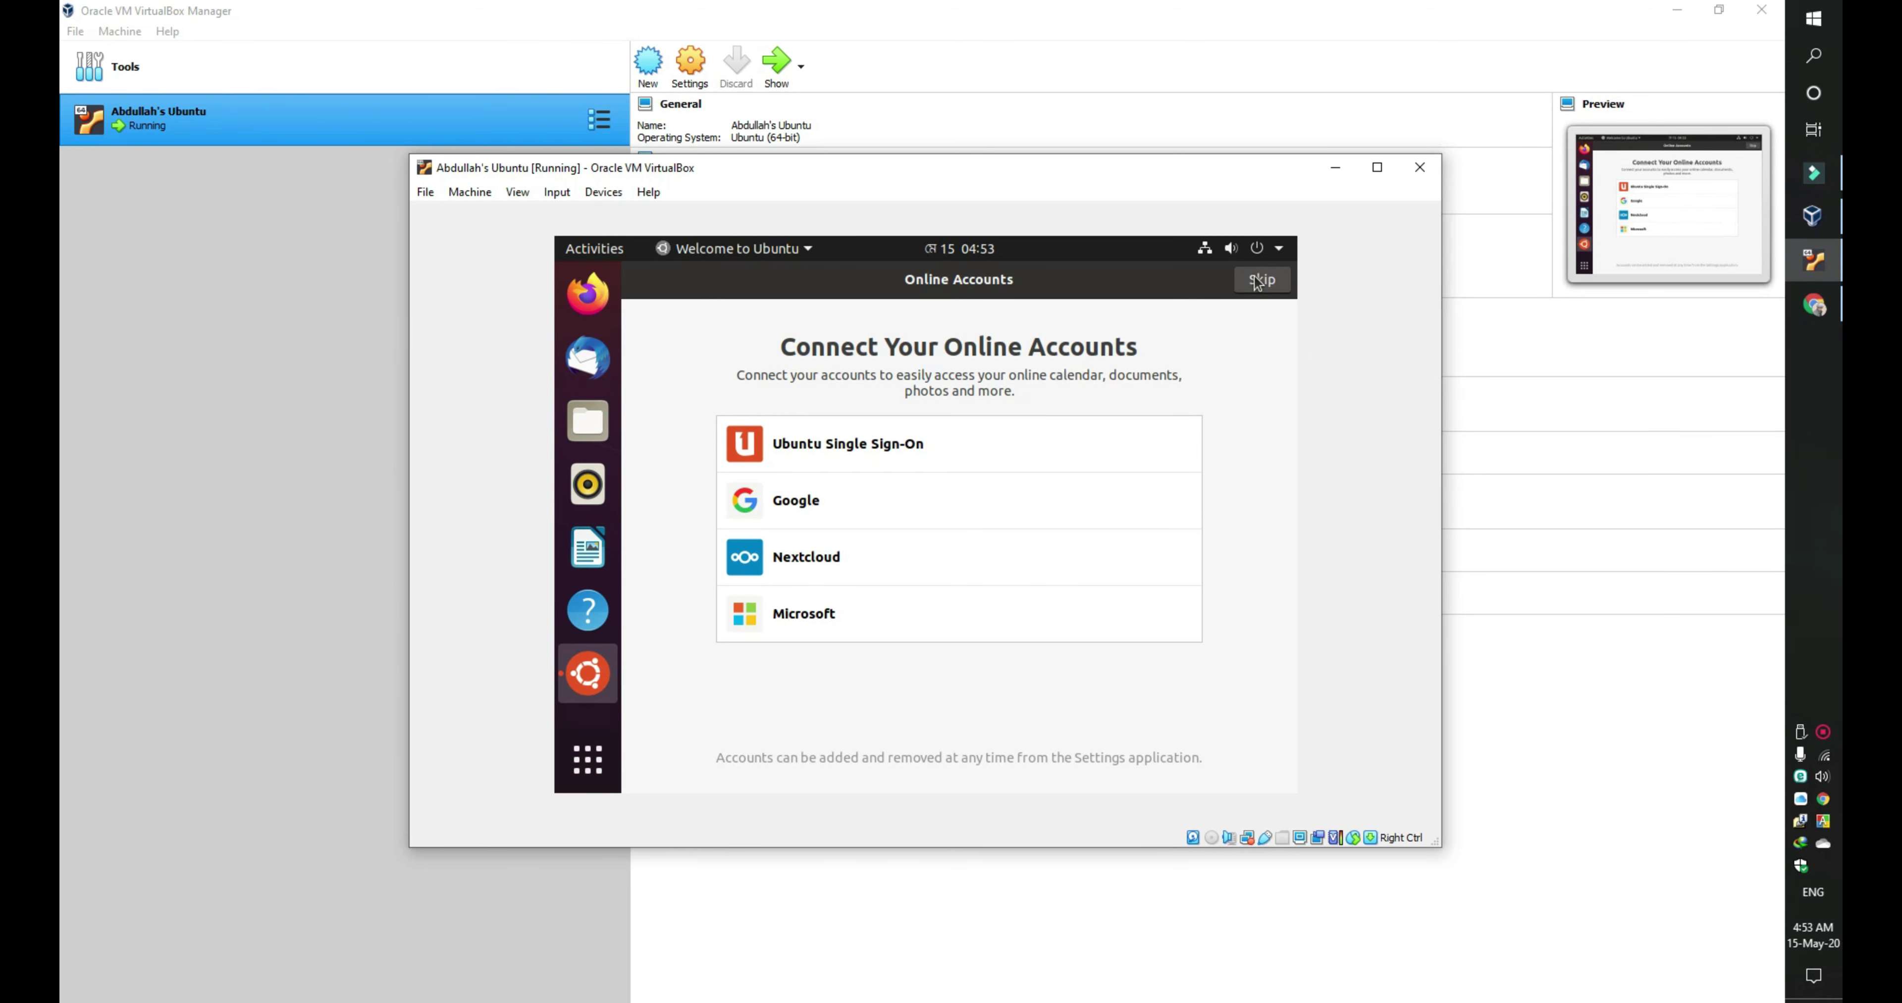
Step: Finish Ubuntu's welcome setup, skipping the online accounts and leaving Location Services off
{"action": "left_click", "coordinate": [1804, 256]}
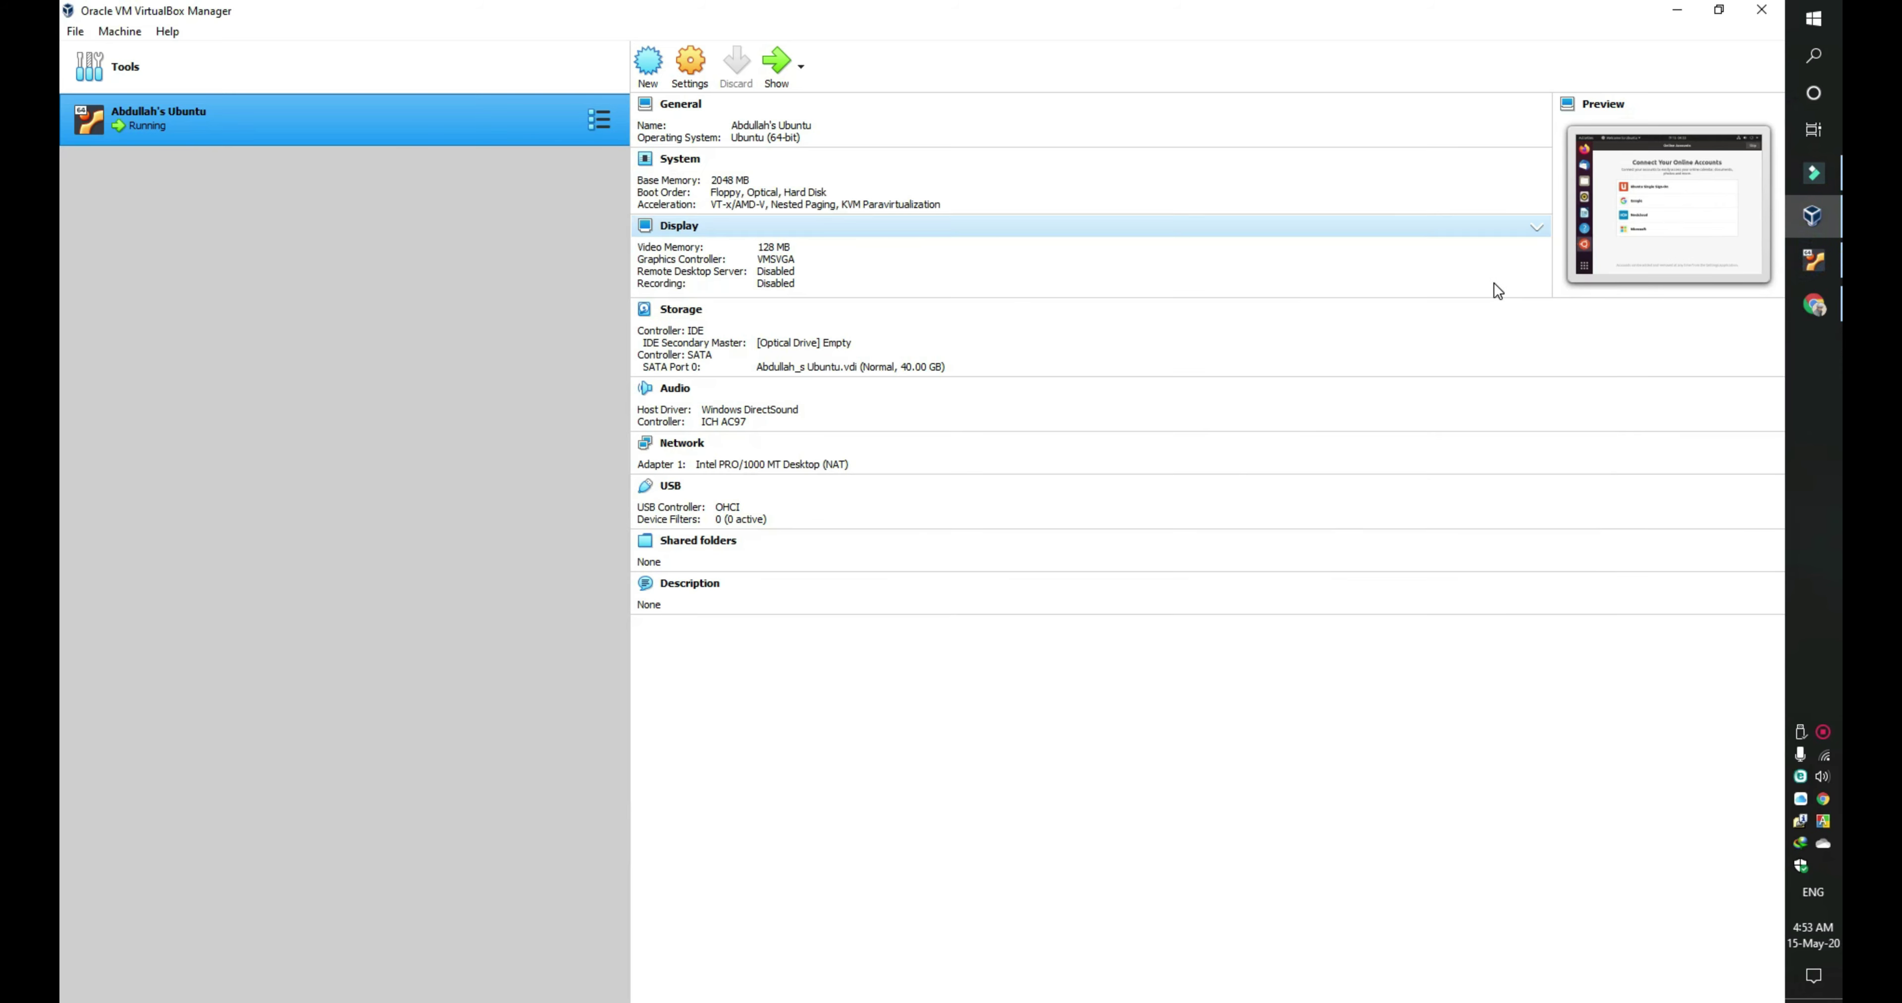
{"action": "left_click", "coordinate": [1804, 258]}
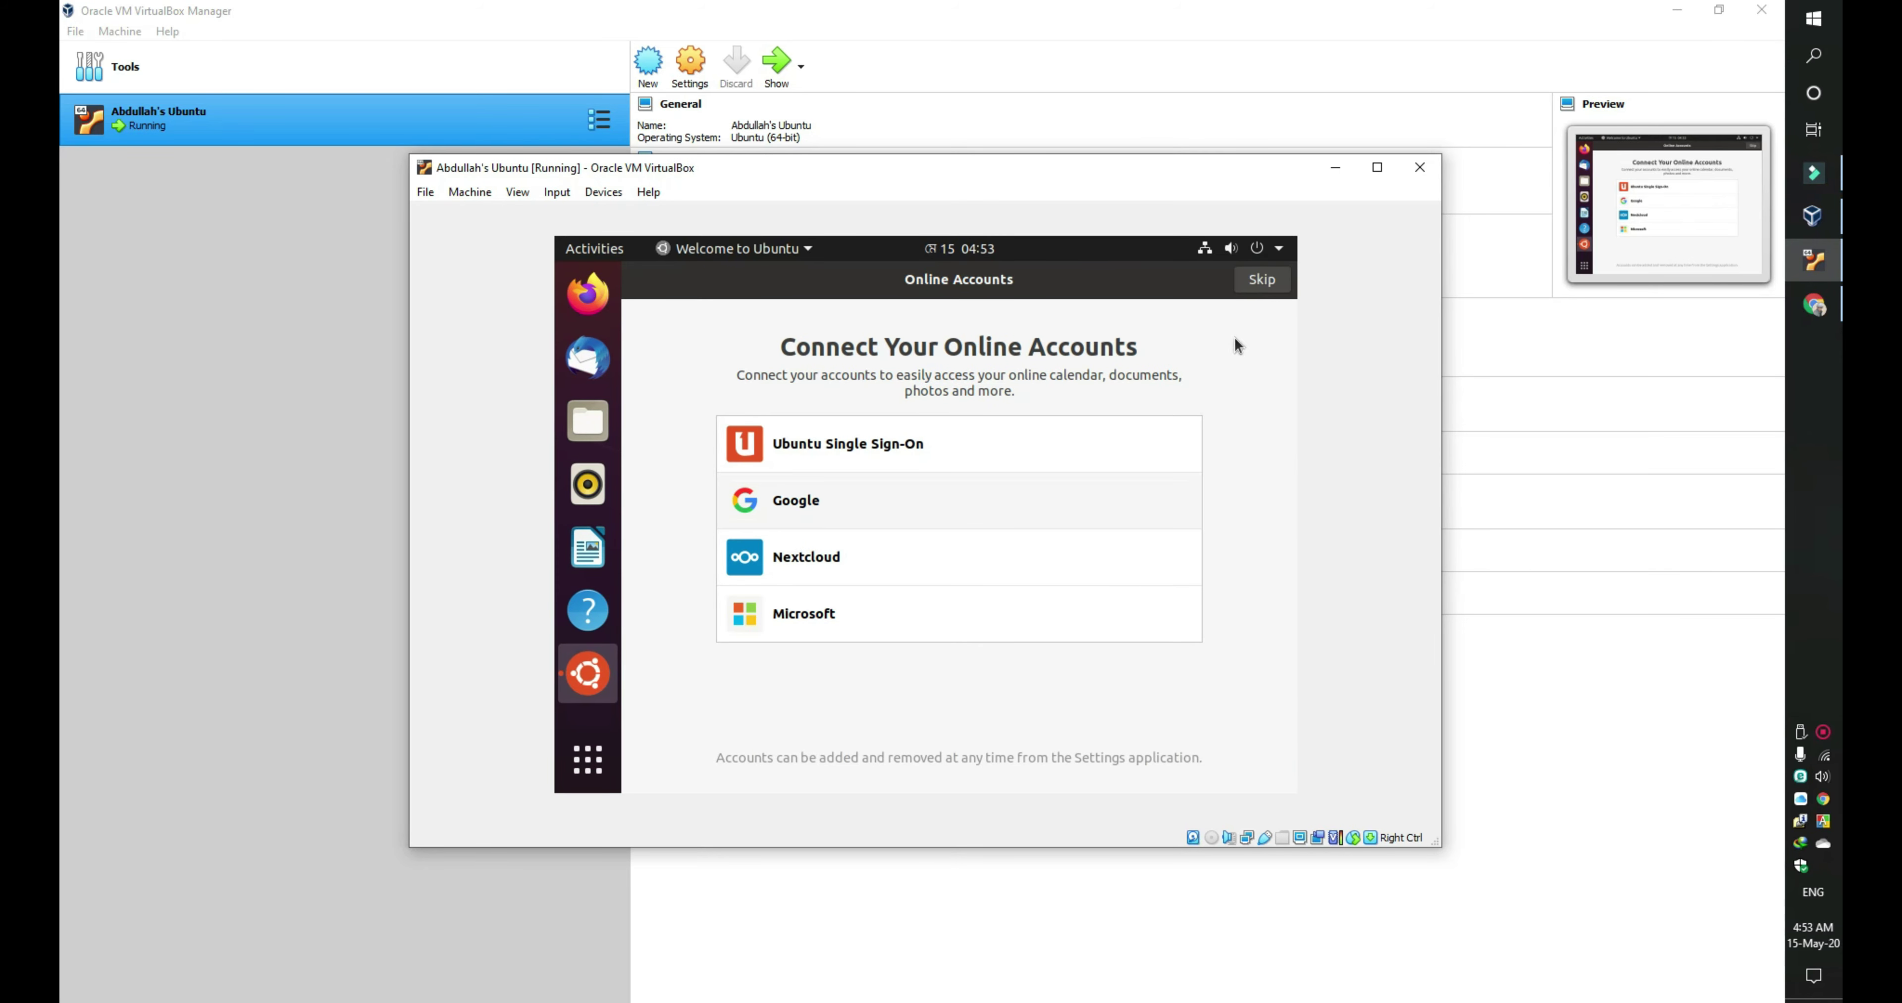
{"action": "left_click", "coordinate": [1262, 282]}
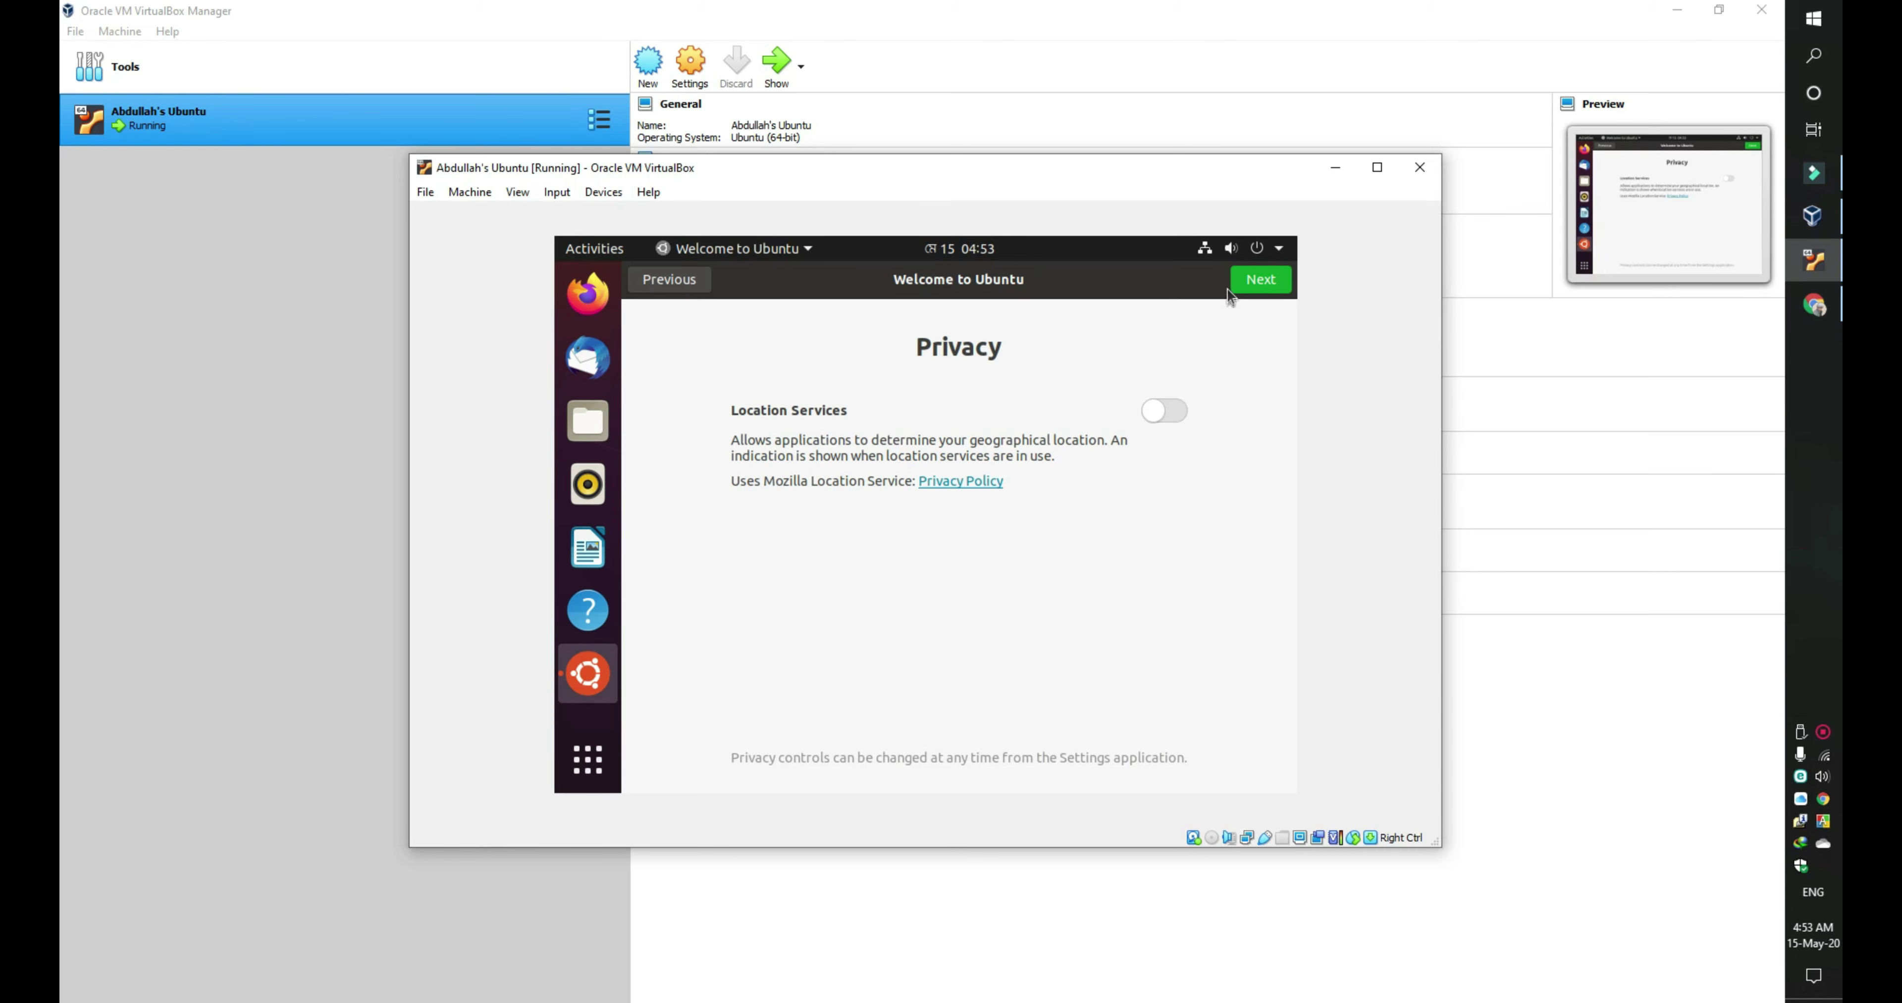
{"action": "left_click", "coordinate": [1251, 286]}
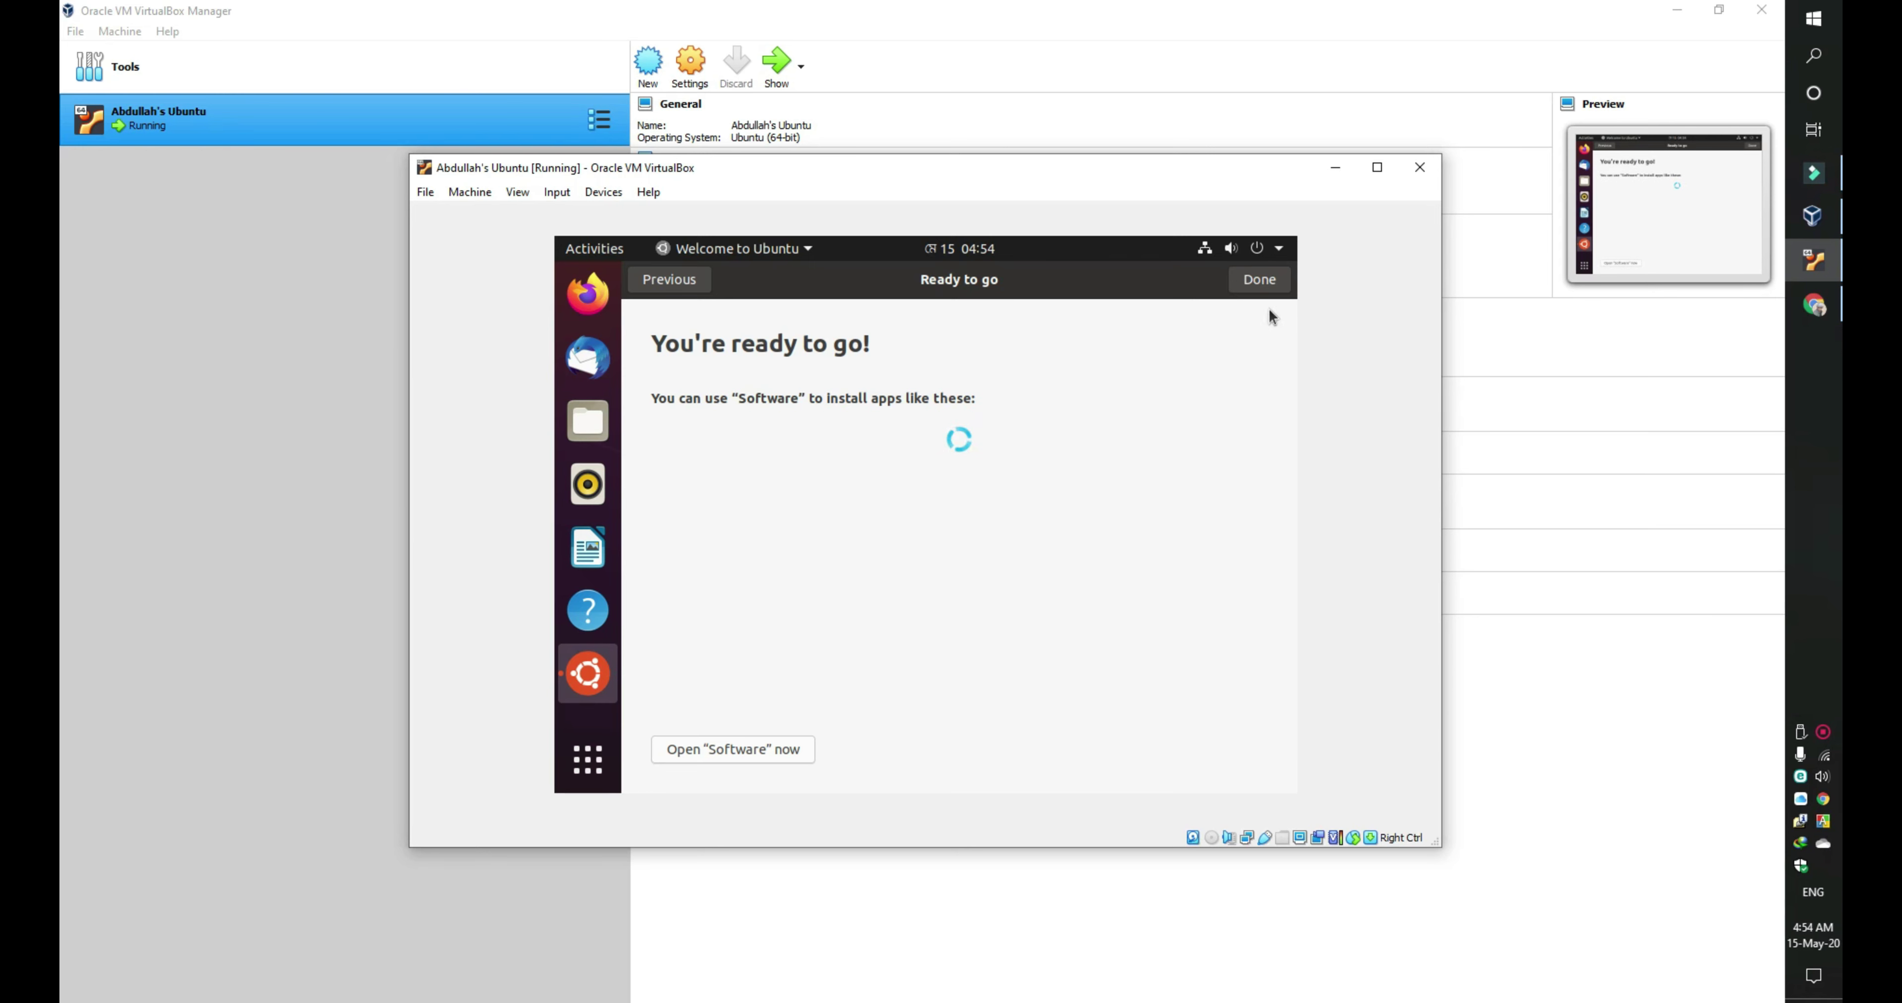
{"action": "left_click", "coordinate": [1265, 282]}
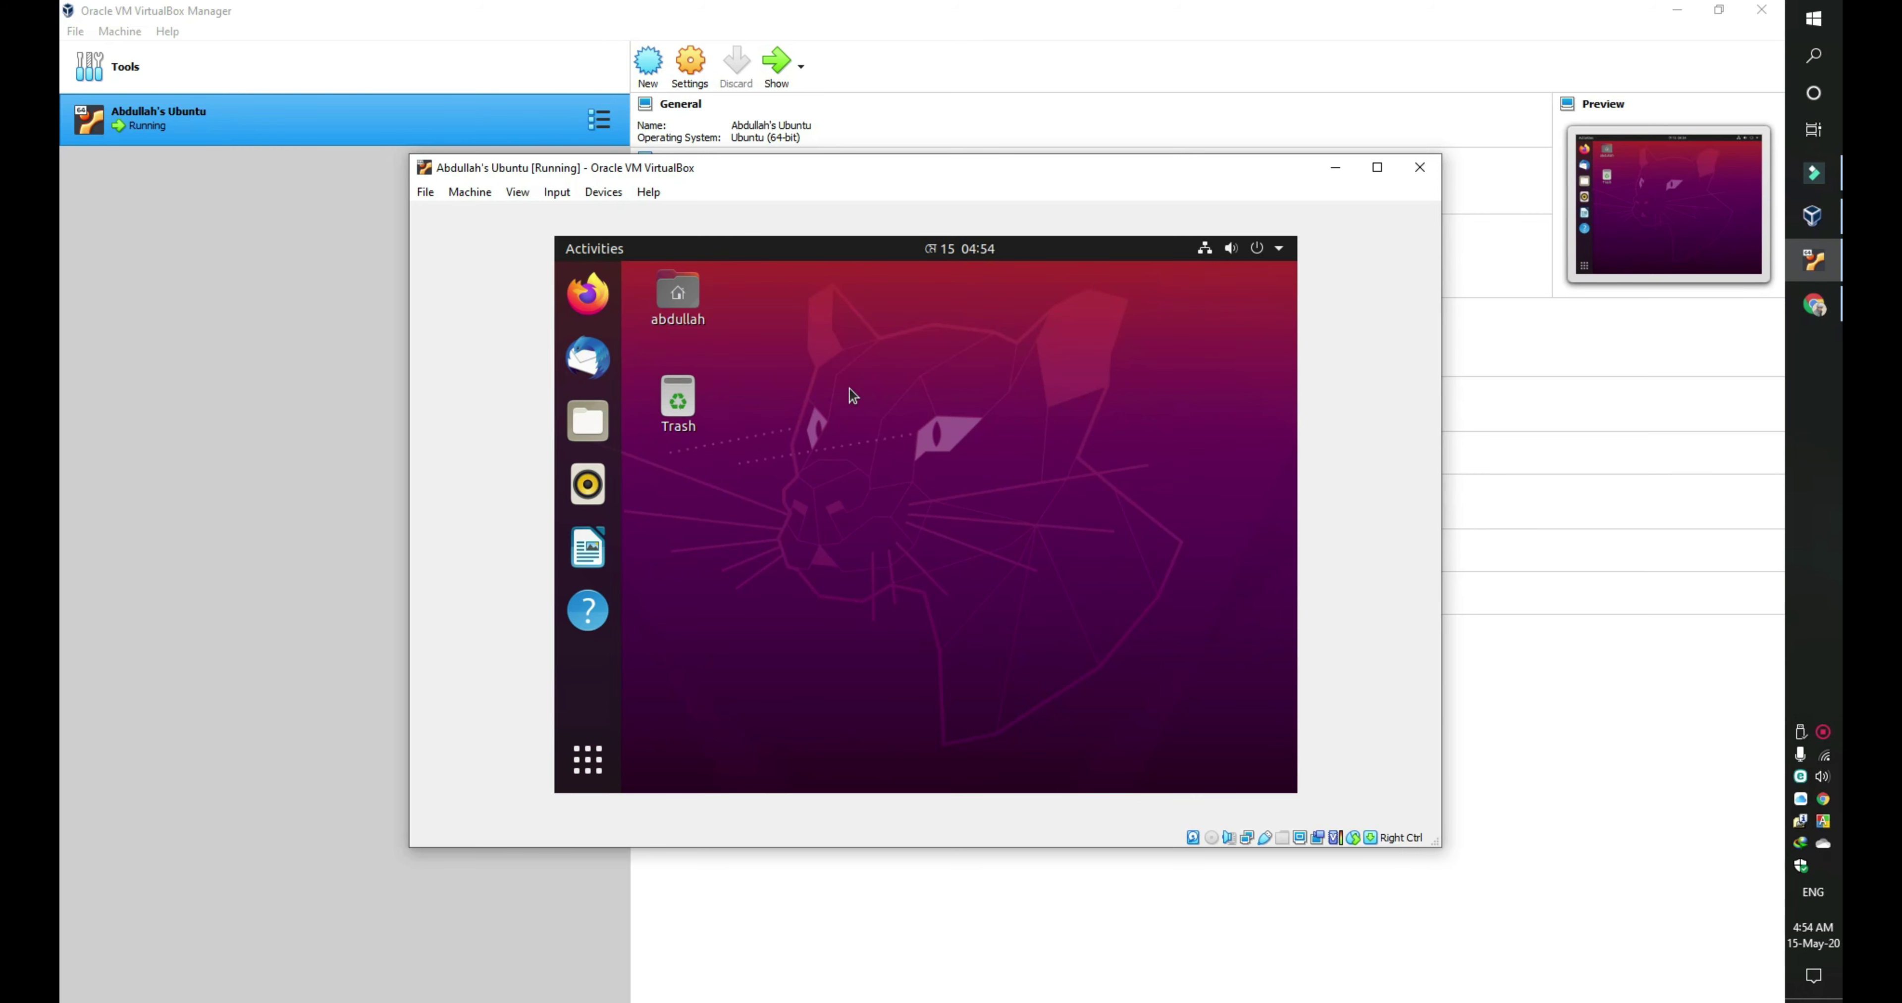
Step: Shut down the running Ubuntu virtual machine with an ACPI shutdown
{"action": "left_click", "coordinate": [468, 193]}
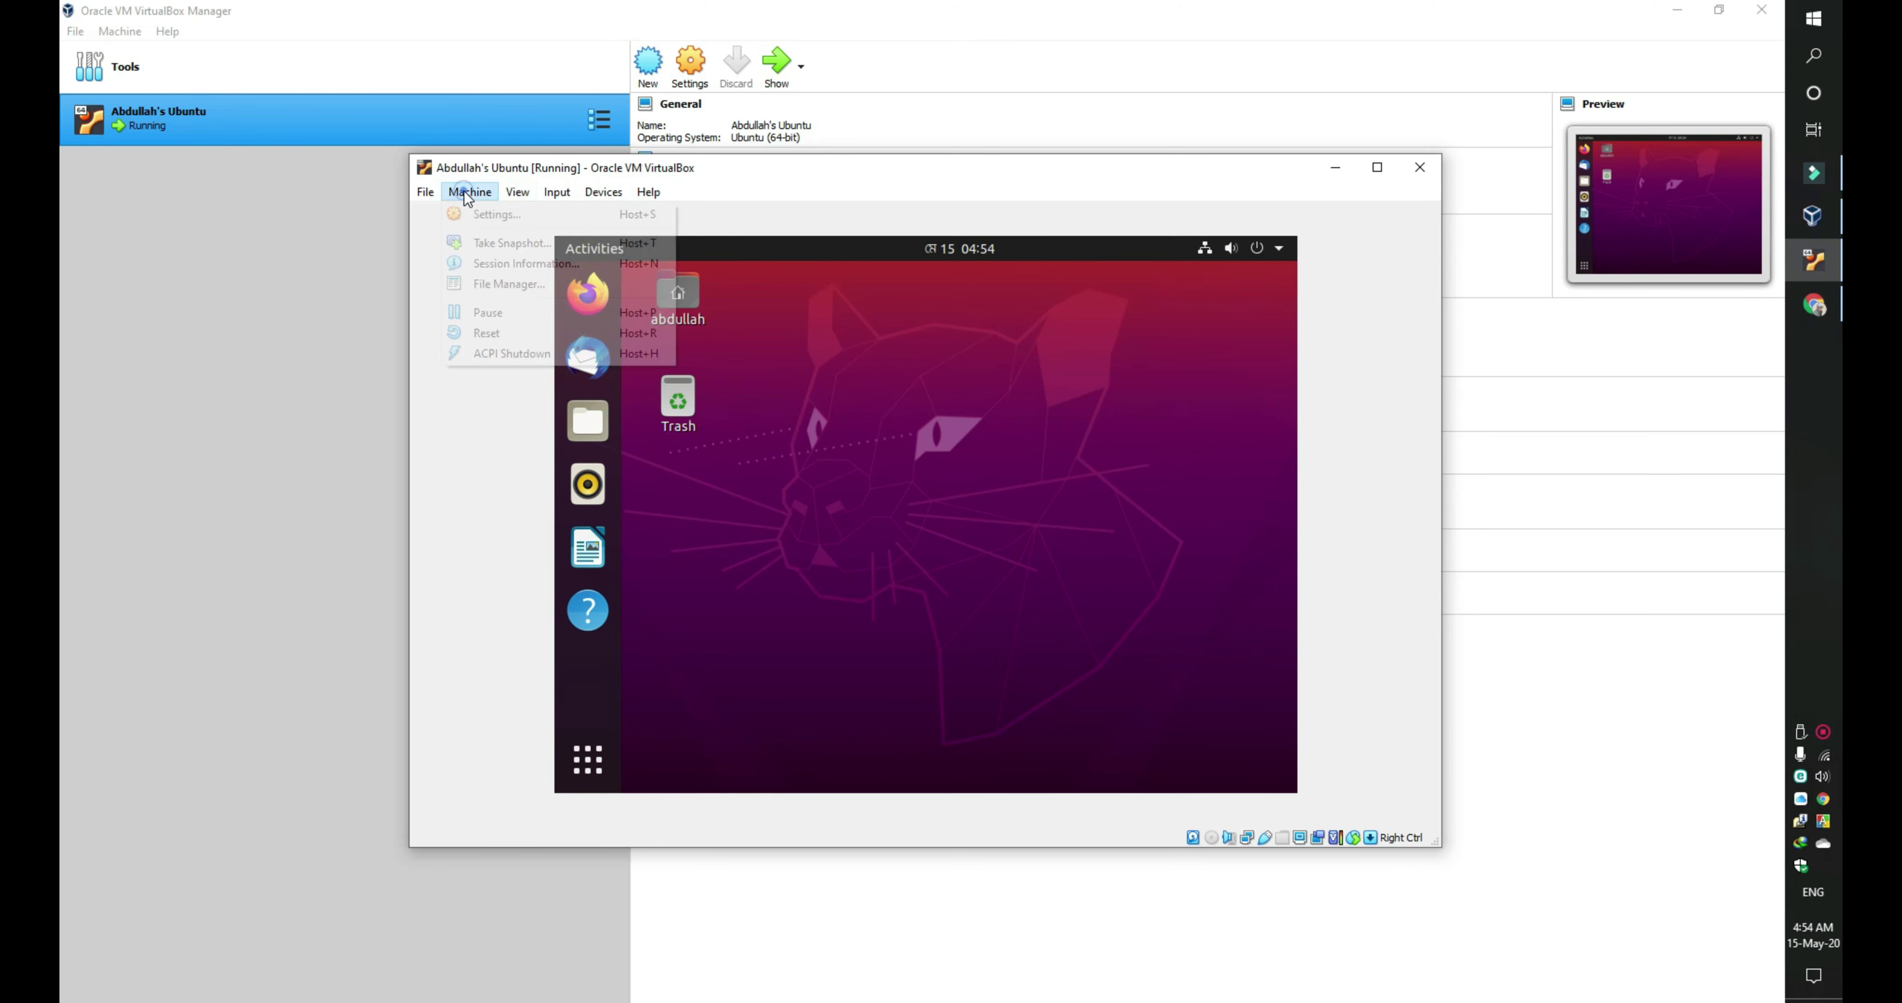
{"action": "left_click", "coordinate": [511, 352]}
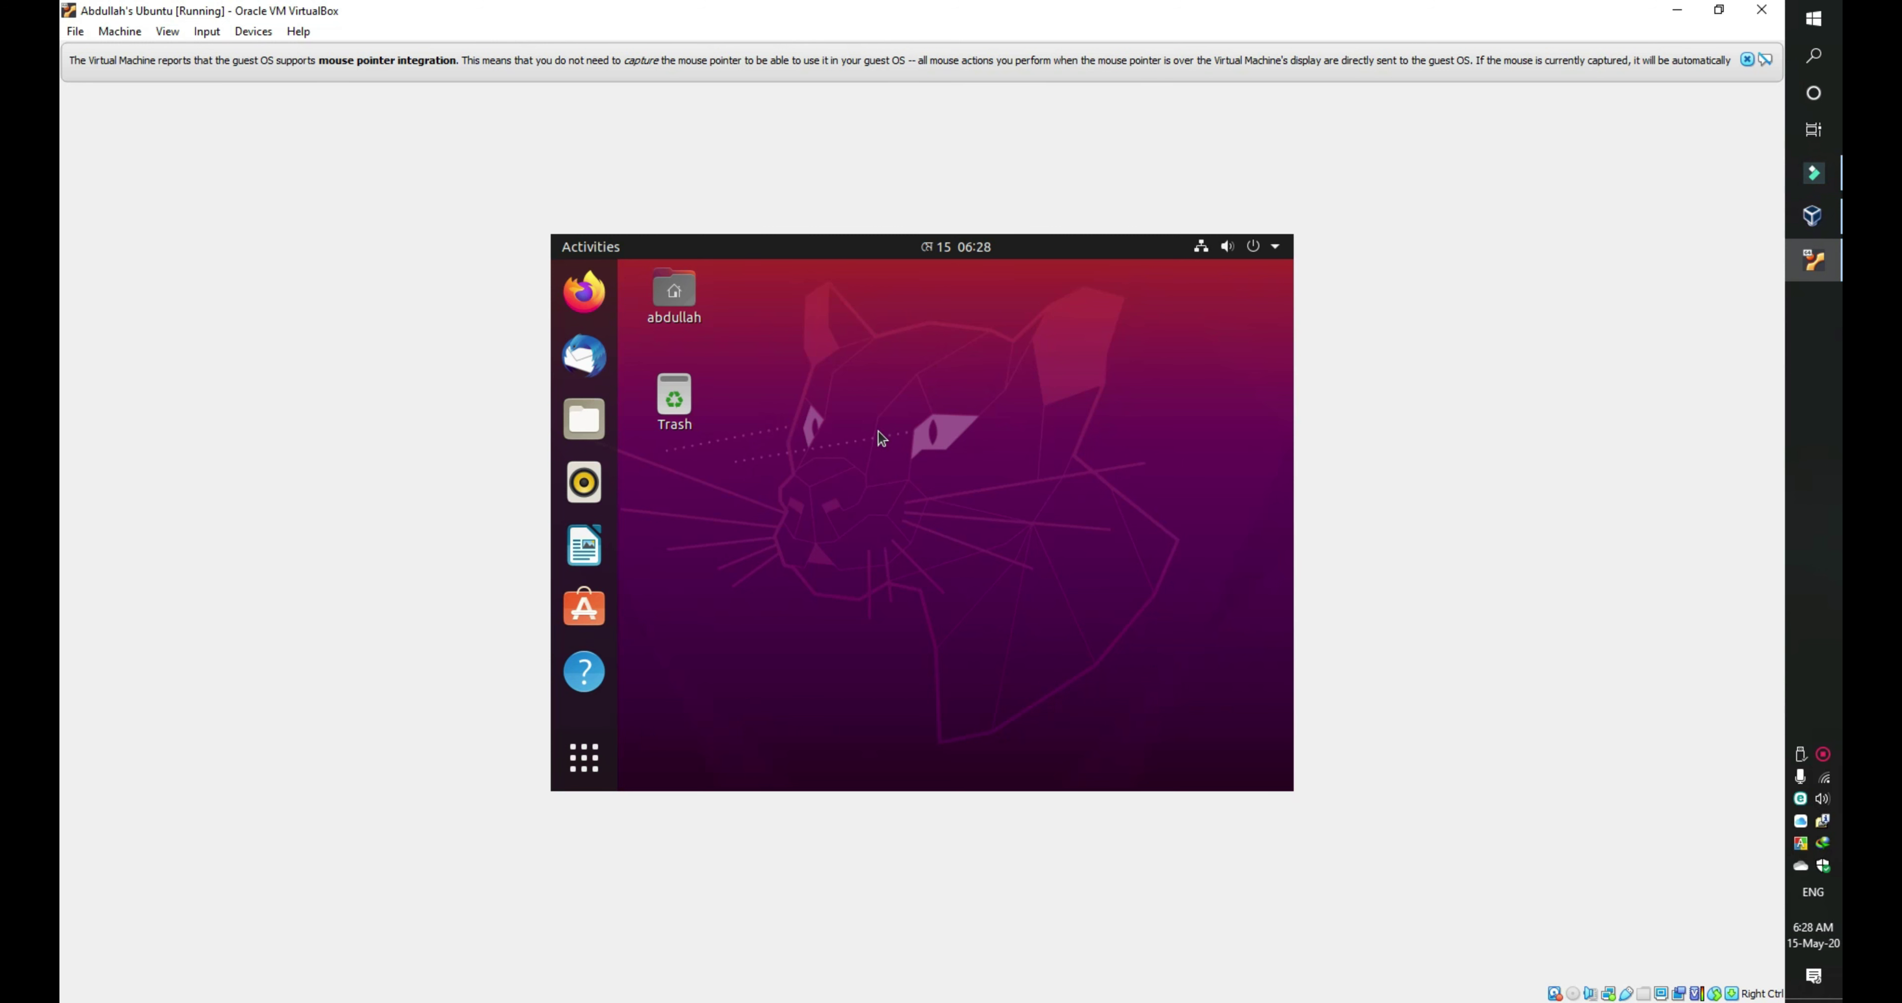
Step: Set the desktop background to the picture of the wooden bridge in front of mountains and close the settings
{"action": "right_click", "coordinate": [881, 438]}
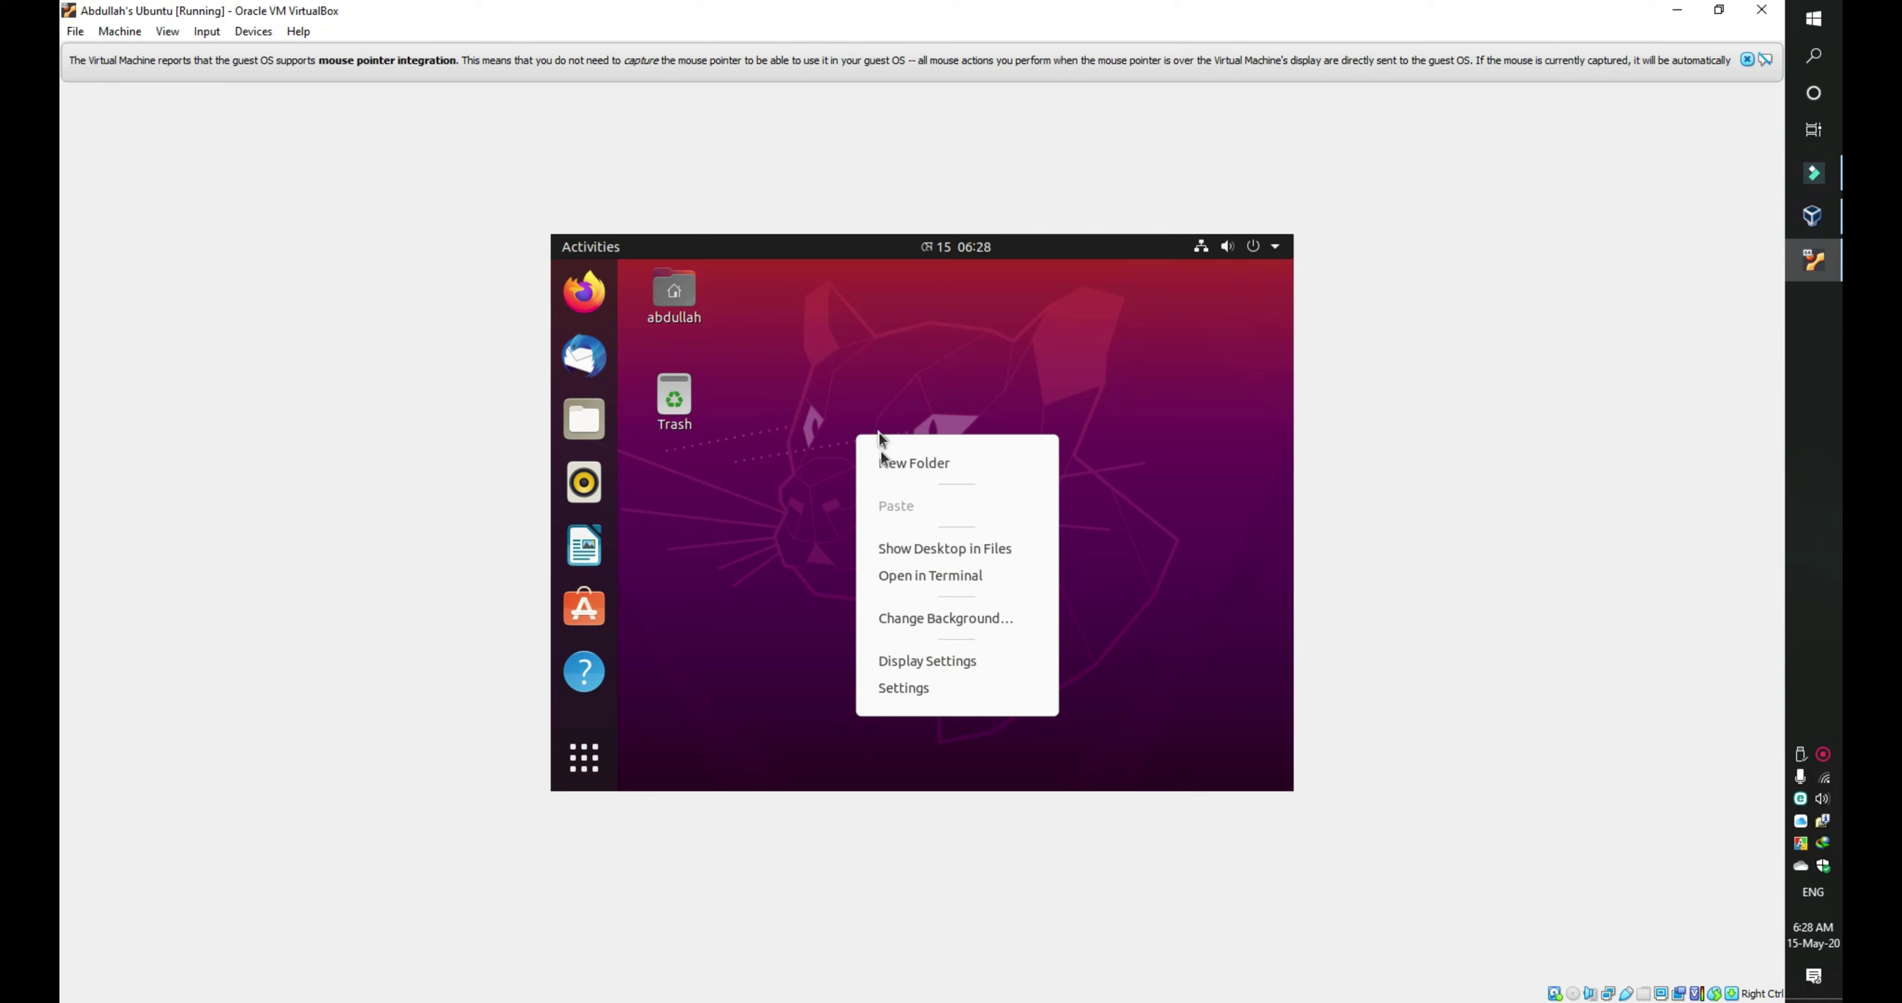
{"action": "left_click", "coordinate": [926, 620]}
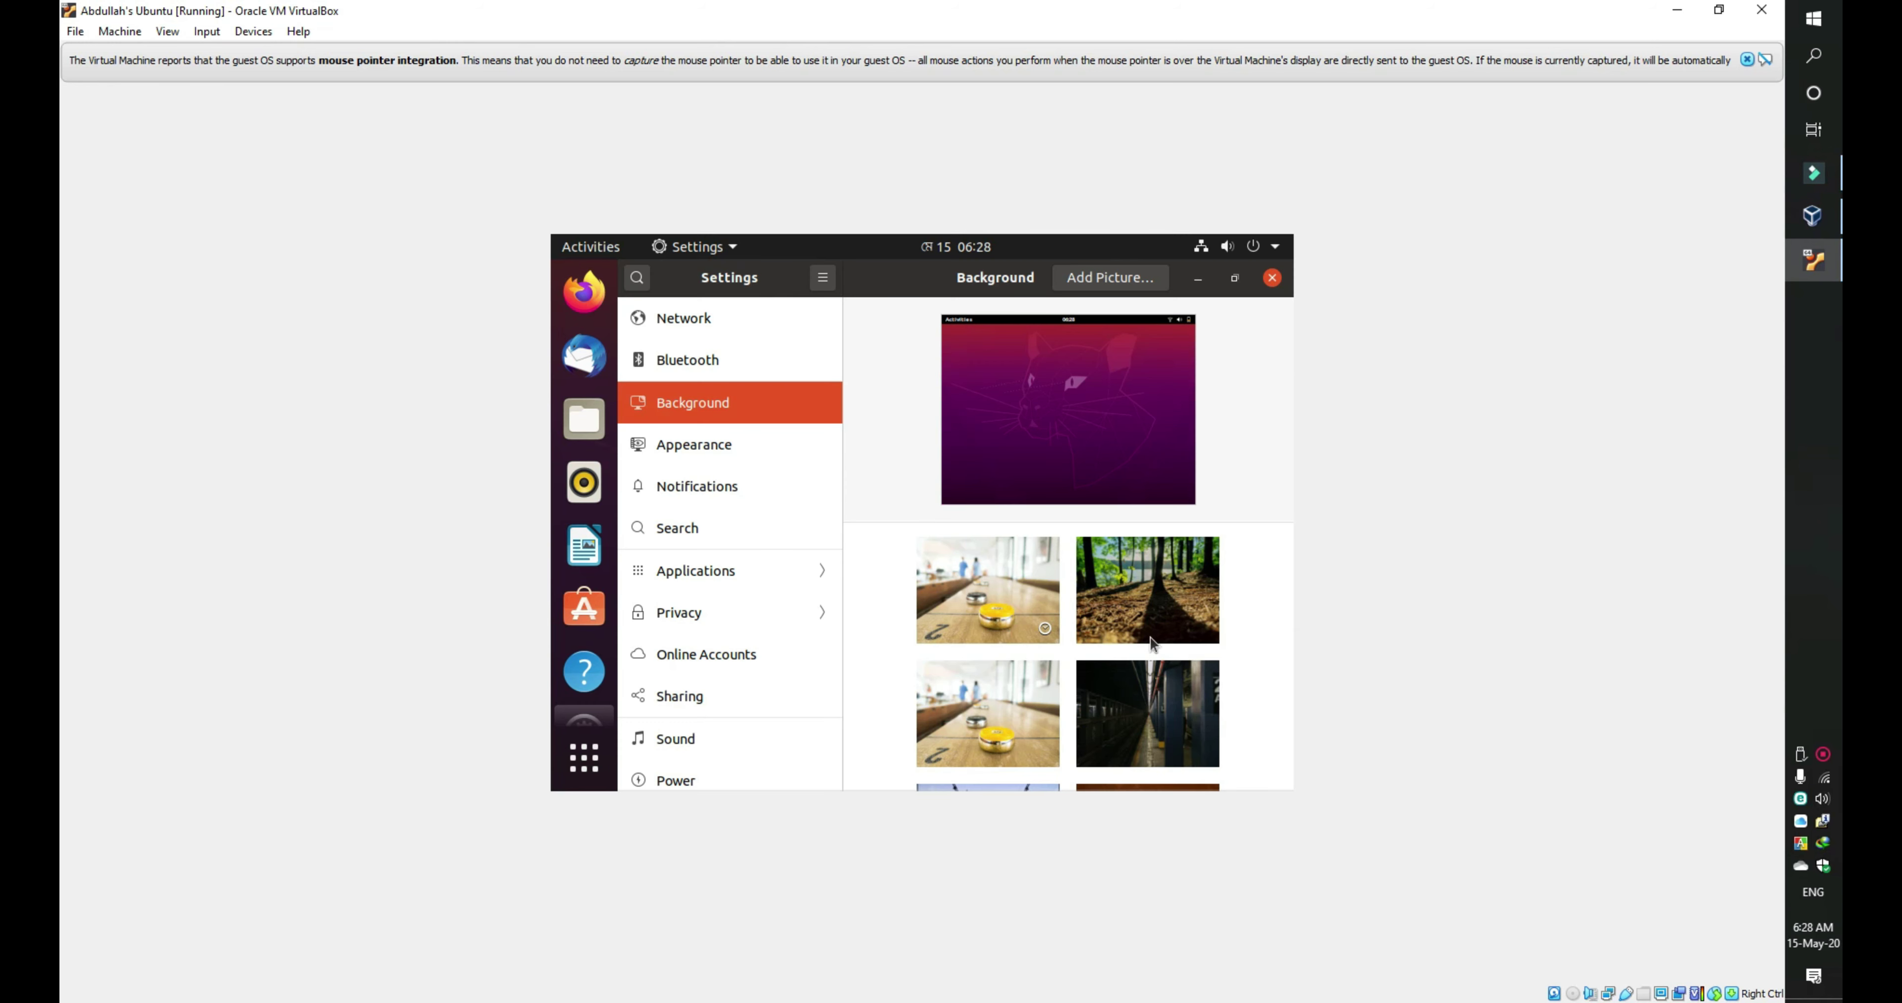
{"action": "scroll", "coordinate": [1193, 617], "scroll_direction": "down", "scroll_amount": 1}
{"action": "scroll", "coordinate": [1193, 617], "scroll_direction": "down", "scroll_amount": 1}
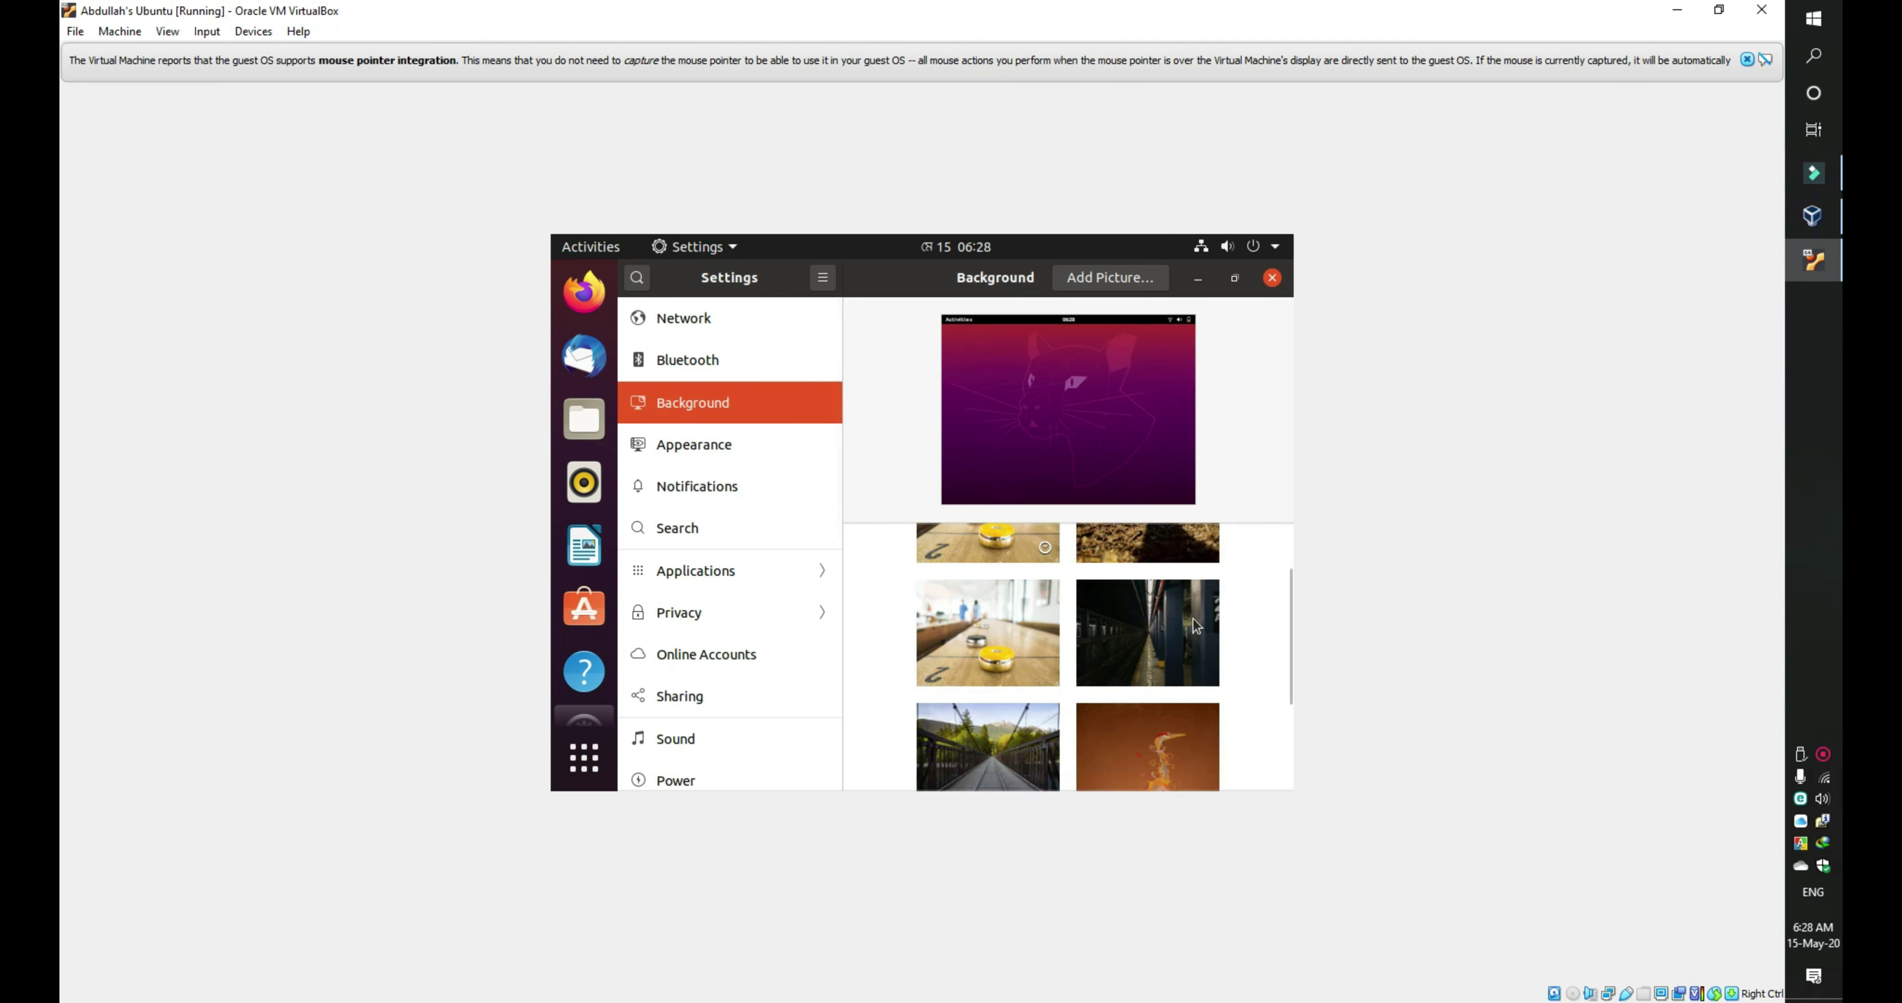
{"action": "left_click", "coordinate": [1017, 741]}
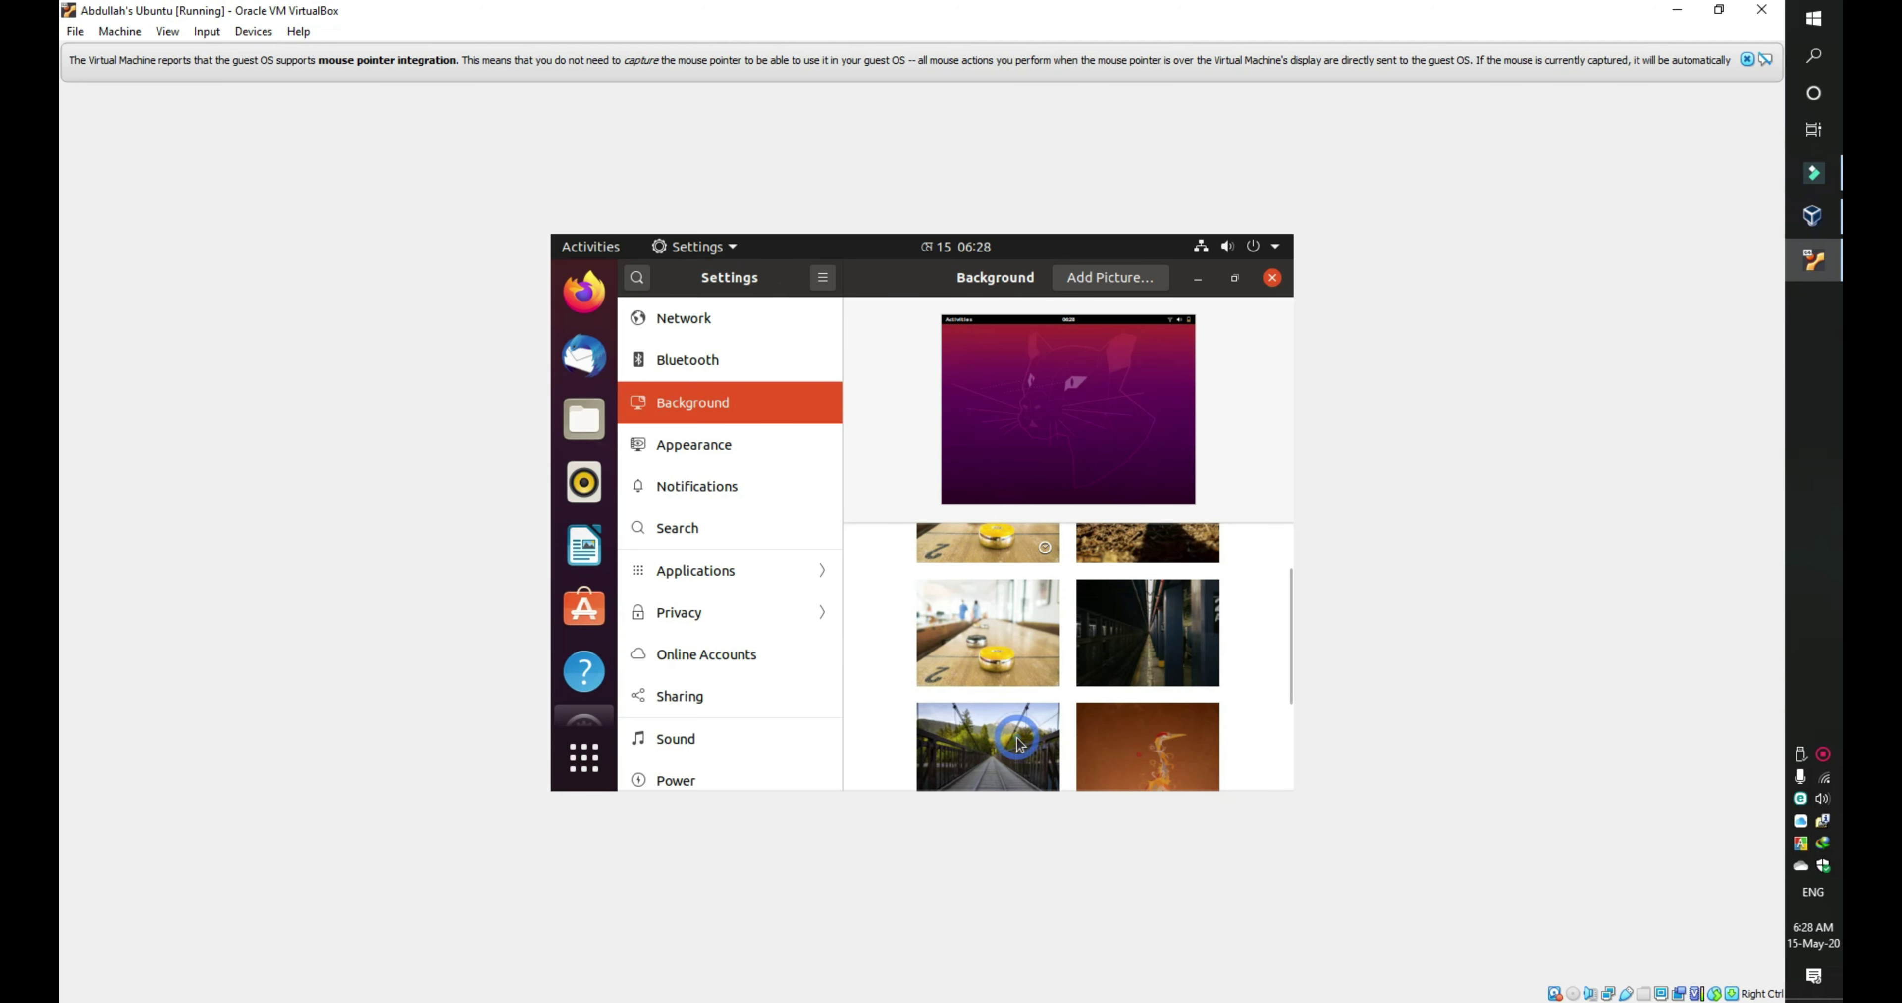
{"action": "left_click", "coordinate": [1047, 734]}
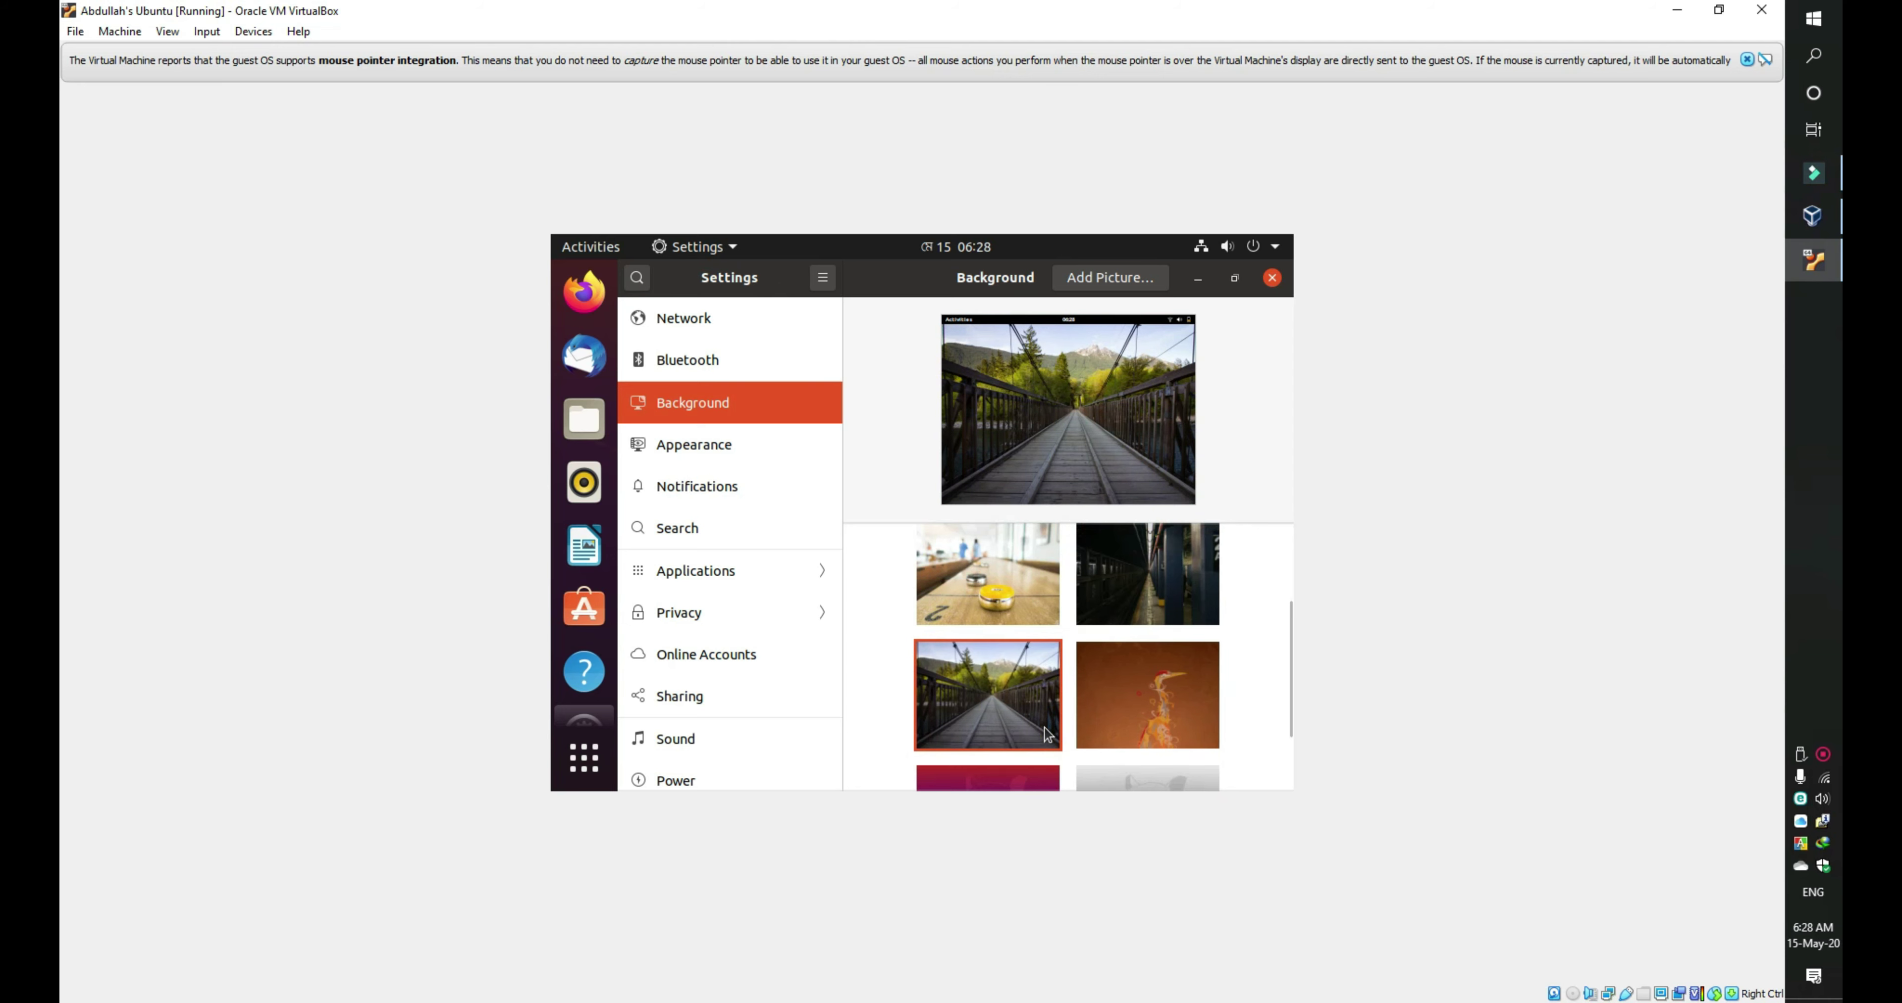
{"action": "scroll", "coordinate": [1046, 734], "scroll_direction": "down", "scroll_amount": 1}
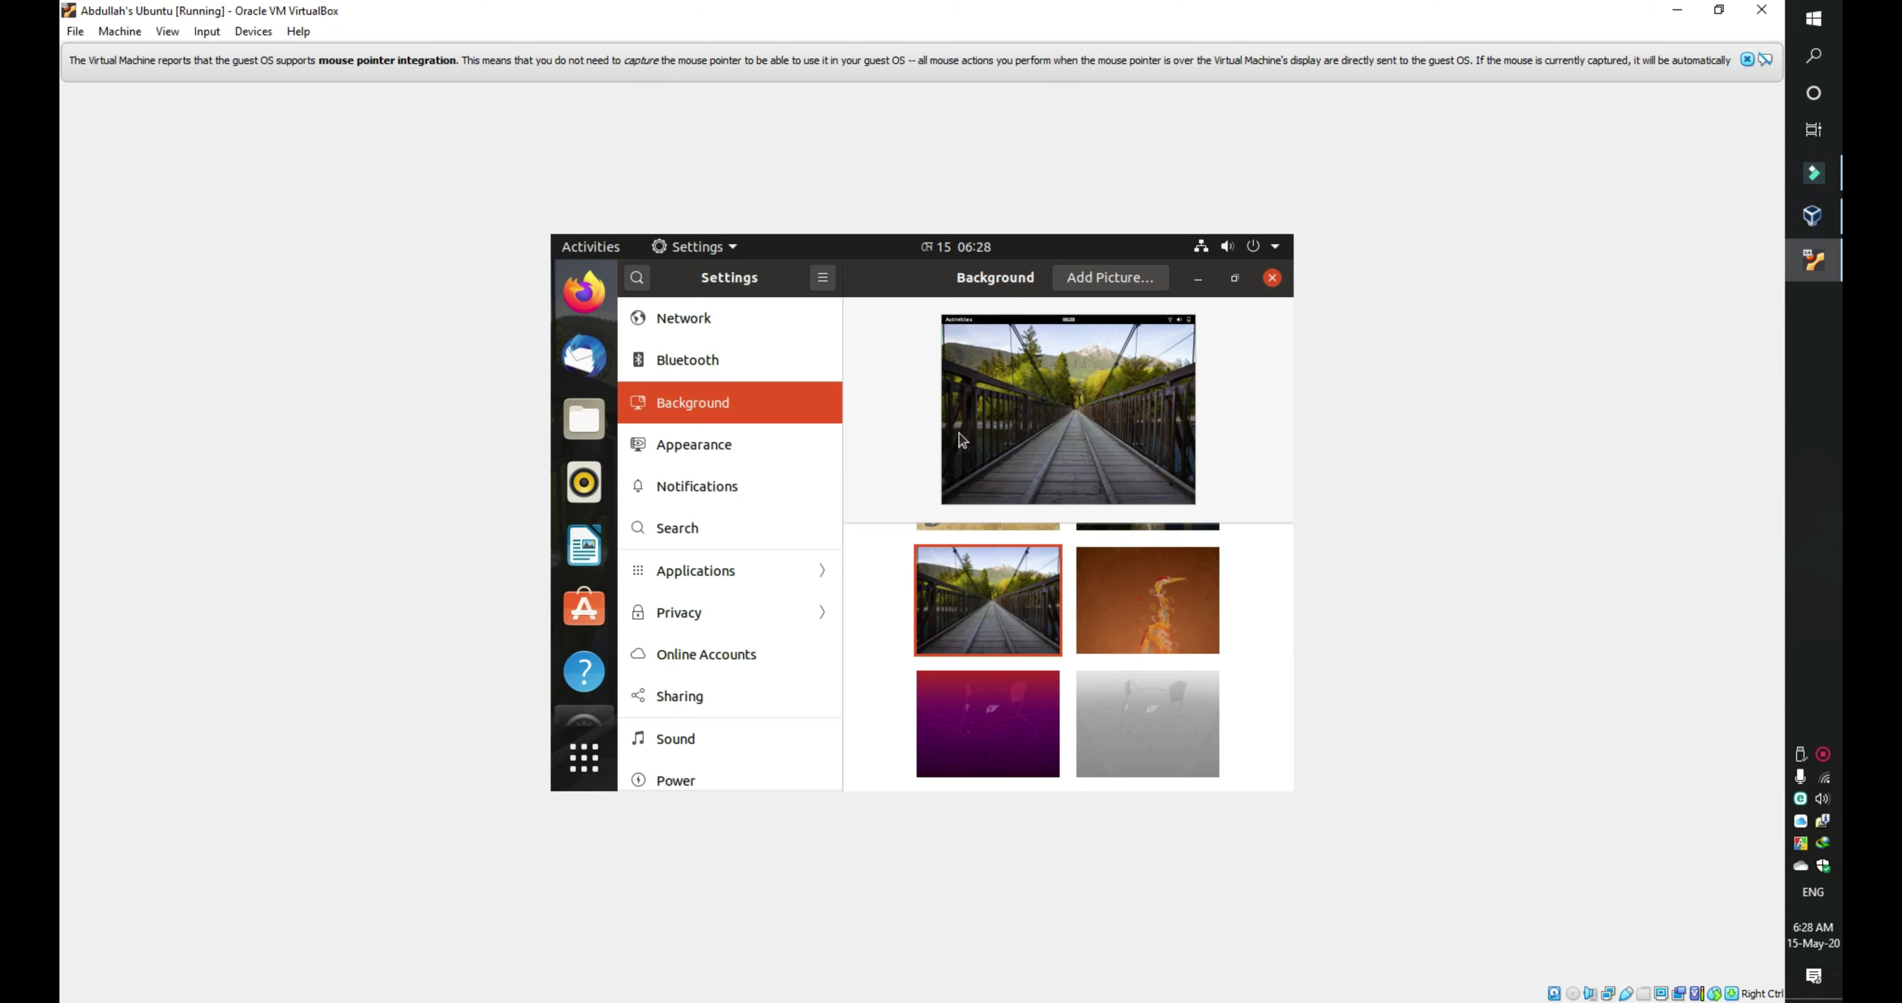
{"action": "key", "text": "alt+F4"}
Step: Set Ubuntu's display resolution to 1440 × 900 (16:10), keep the changed display settings and close the settings
{"action": "right_click", "coordinate": [886, 472]}
{"action": "left_click", "coordinate": [932, 725]}
{"action": "left_click", "coordinate": [748, 522]}
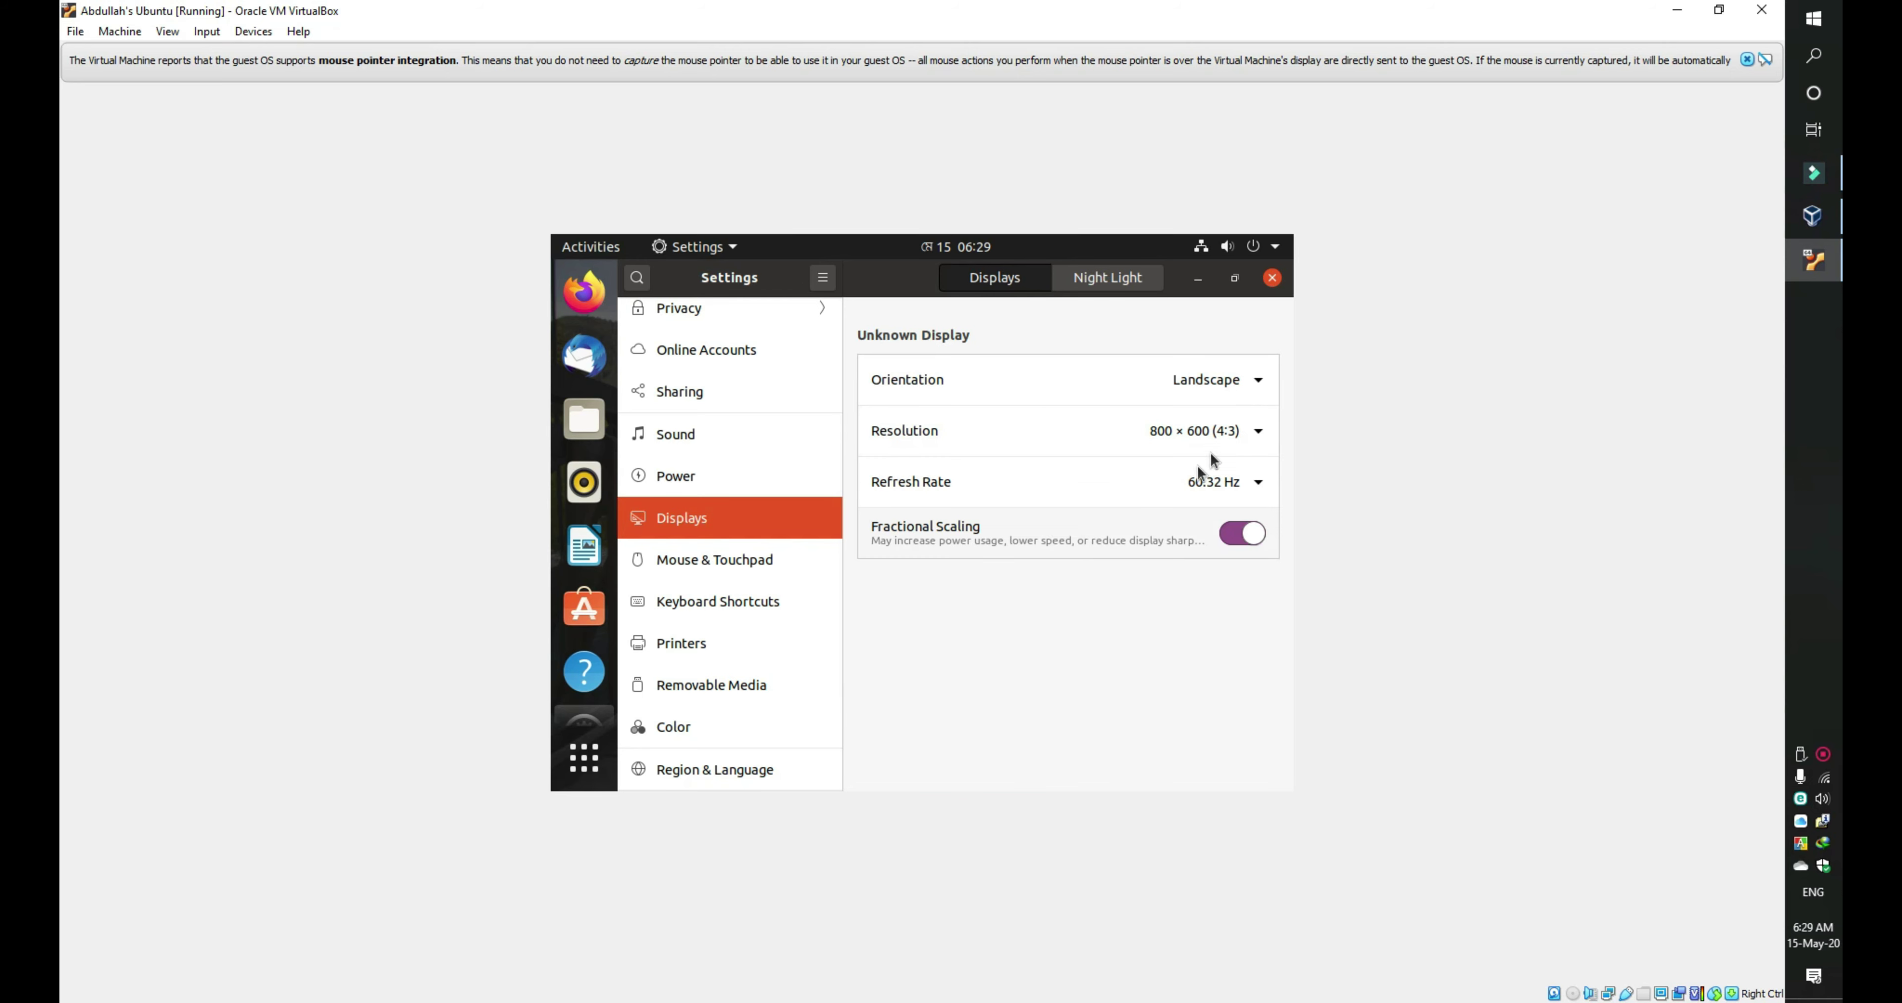
{"action": "left_click", "coordinate": [1205, 431]}
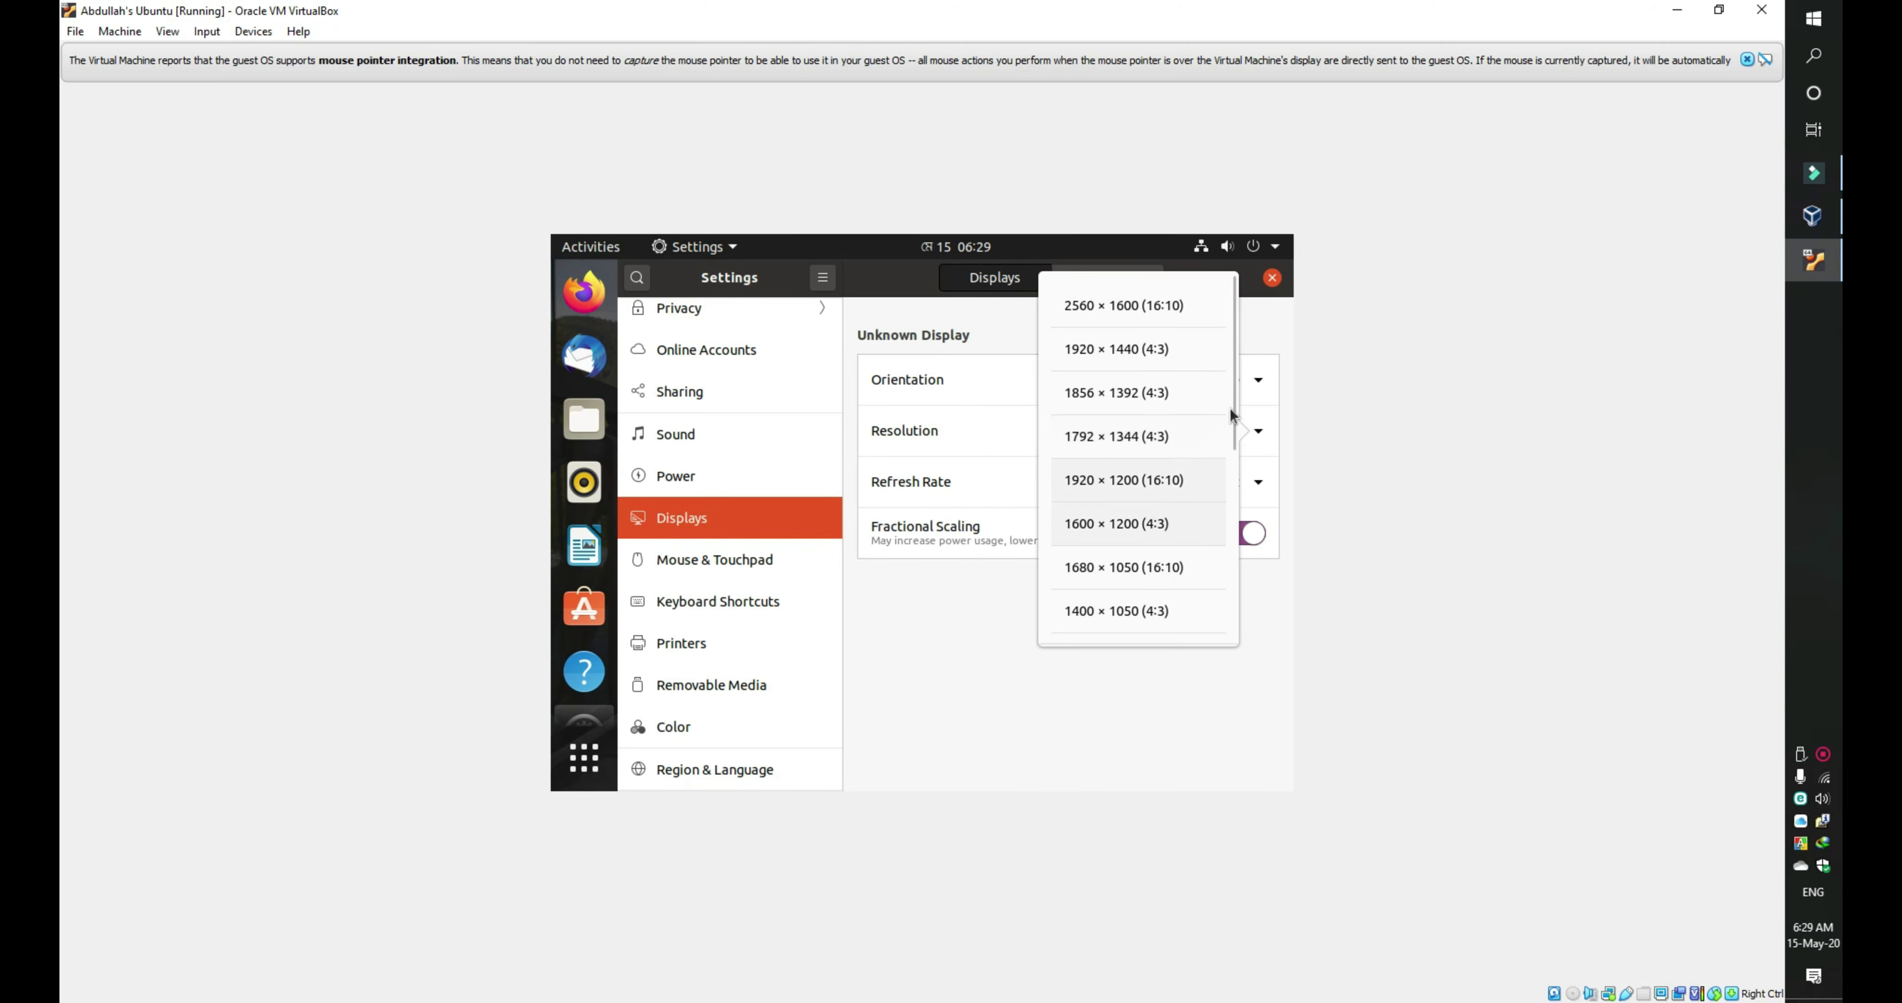
{"action": "left_click_drag", "start_coordinate": [1231, 416], "coordinate": [1223, 484]}
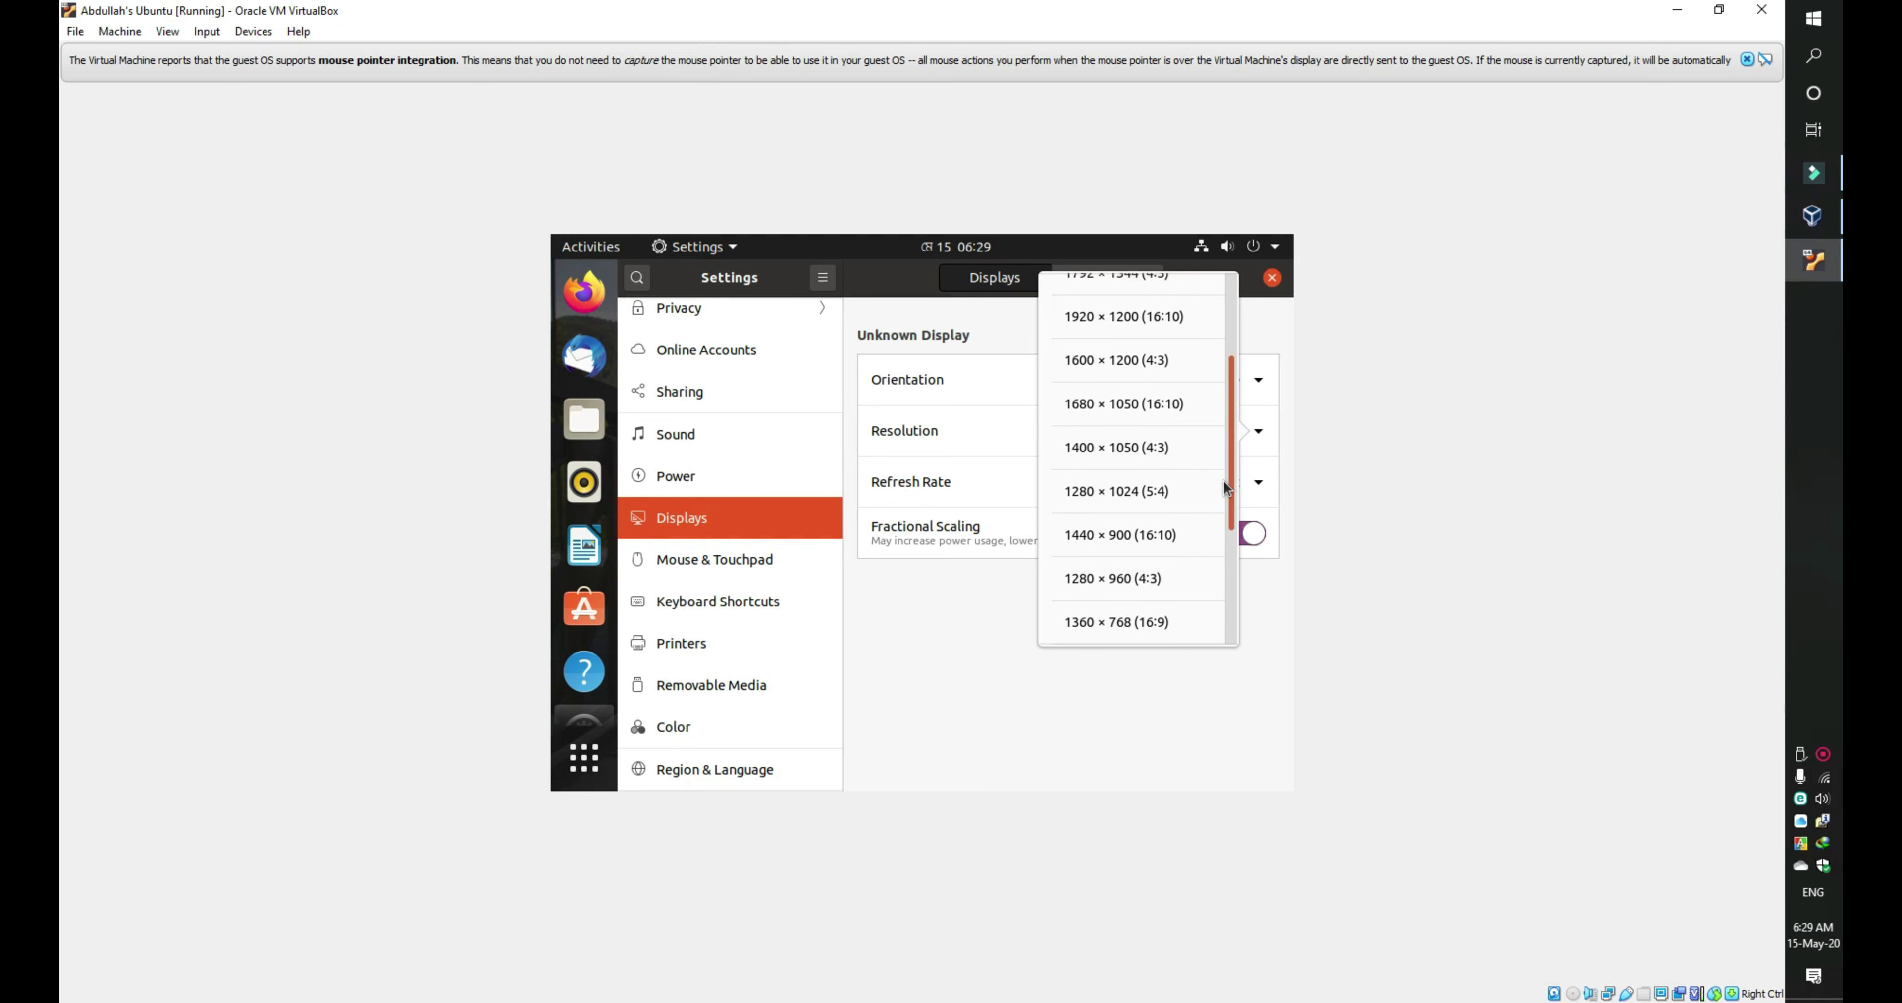
{"action": "left_click", "coordinate": [1146, 533]}
{"action": "left_click", "coordinate": [1263, 289]}
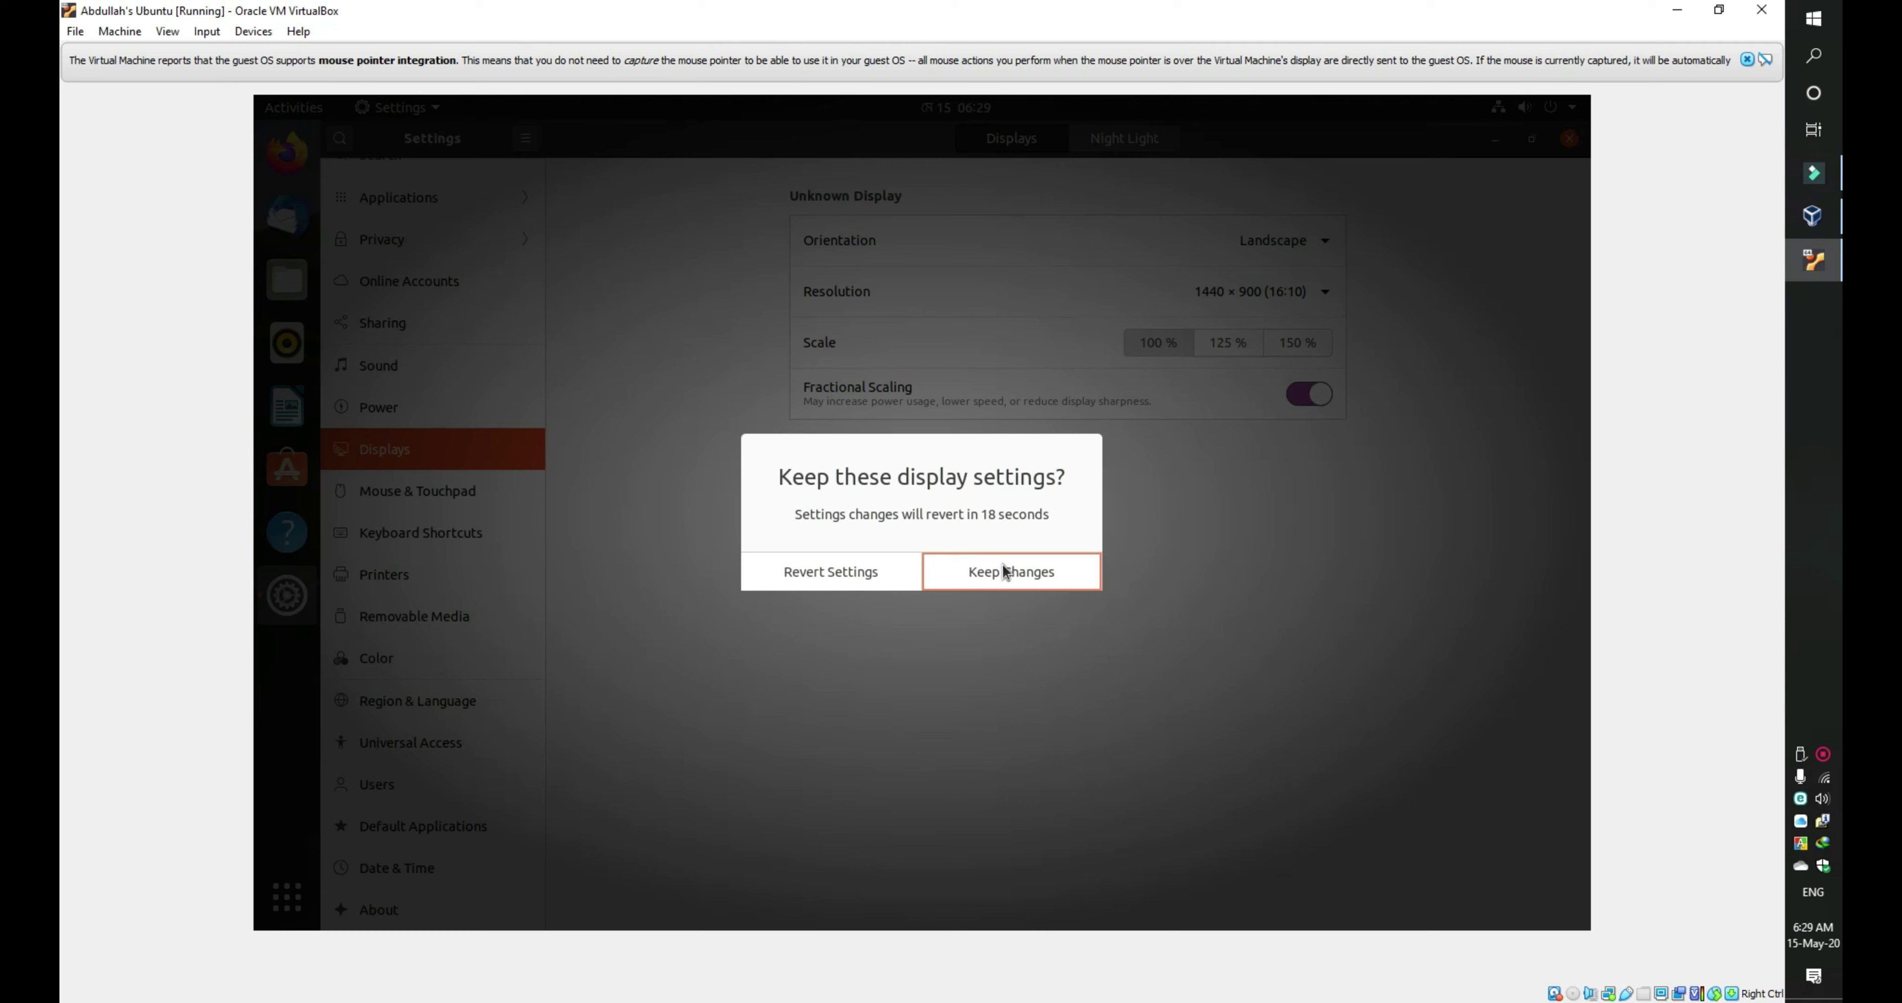
{"action": "left_click", "coordinate": [1003, 565]}
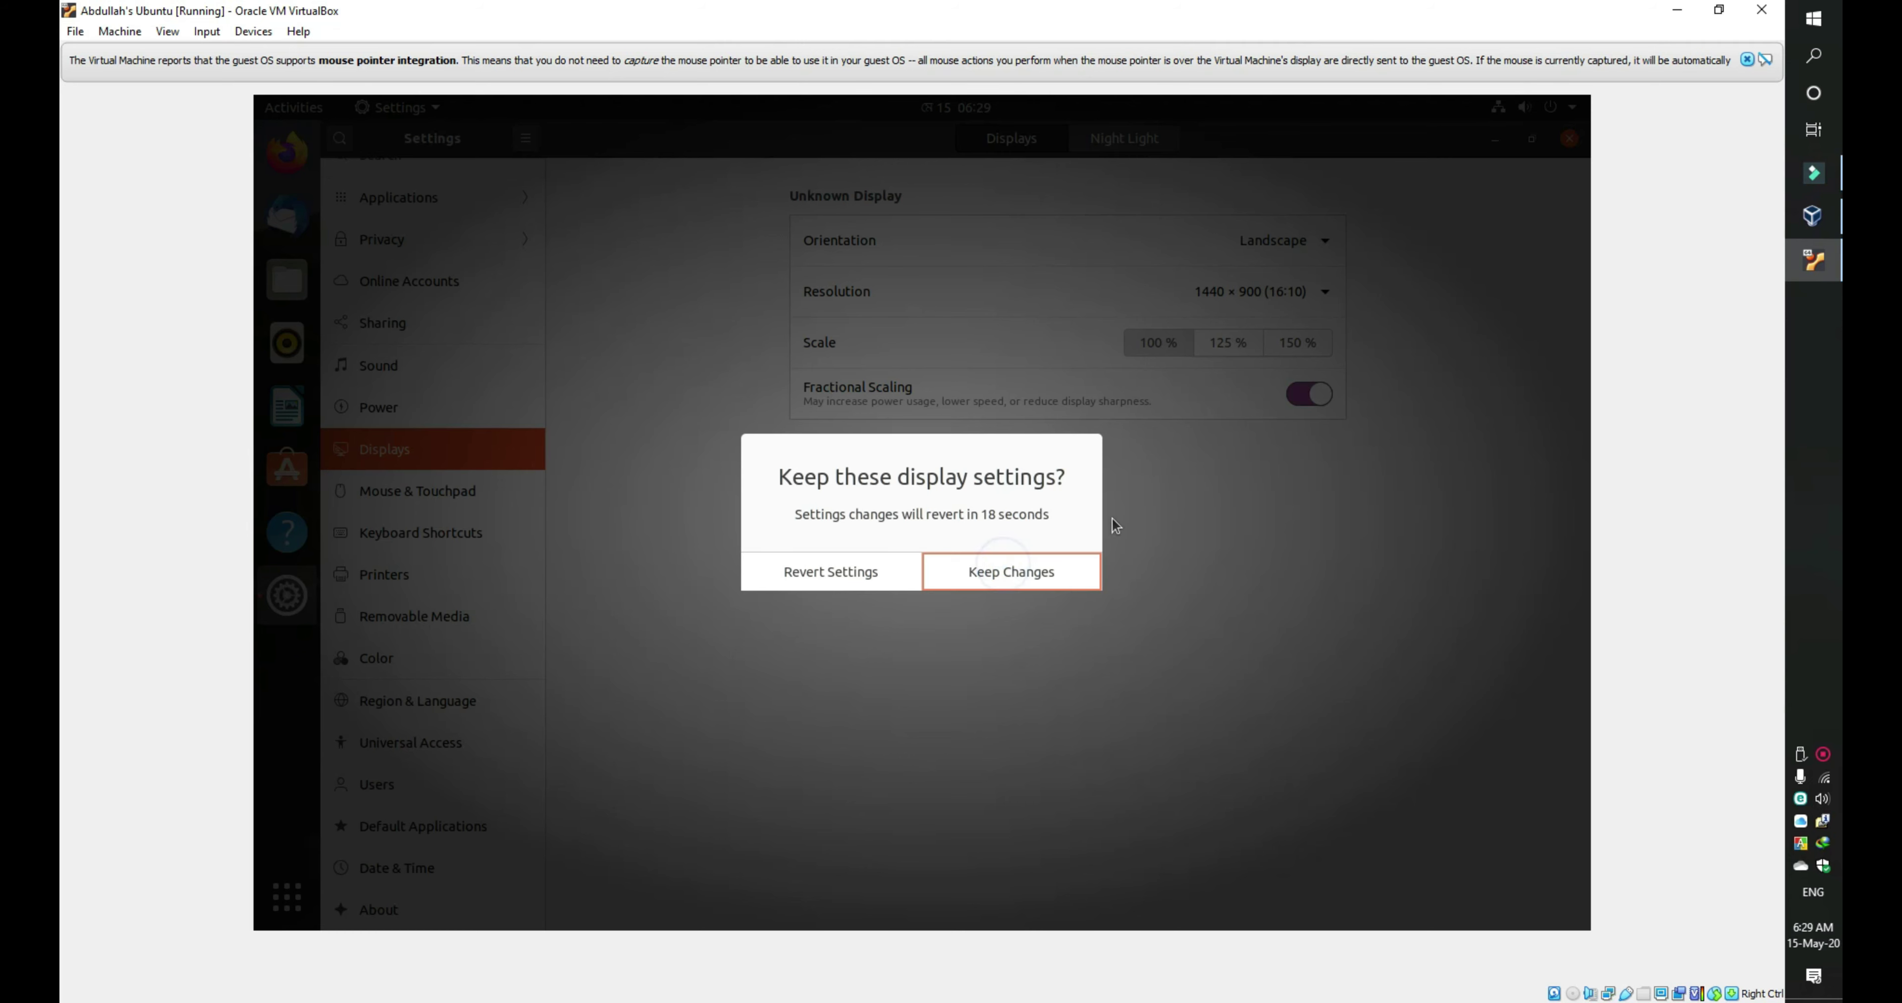
{"action": "left_click", "coordinate": [1052, 569]}
{"action": "left_click", "coordinate": [1575, 141]}
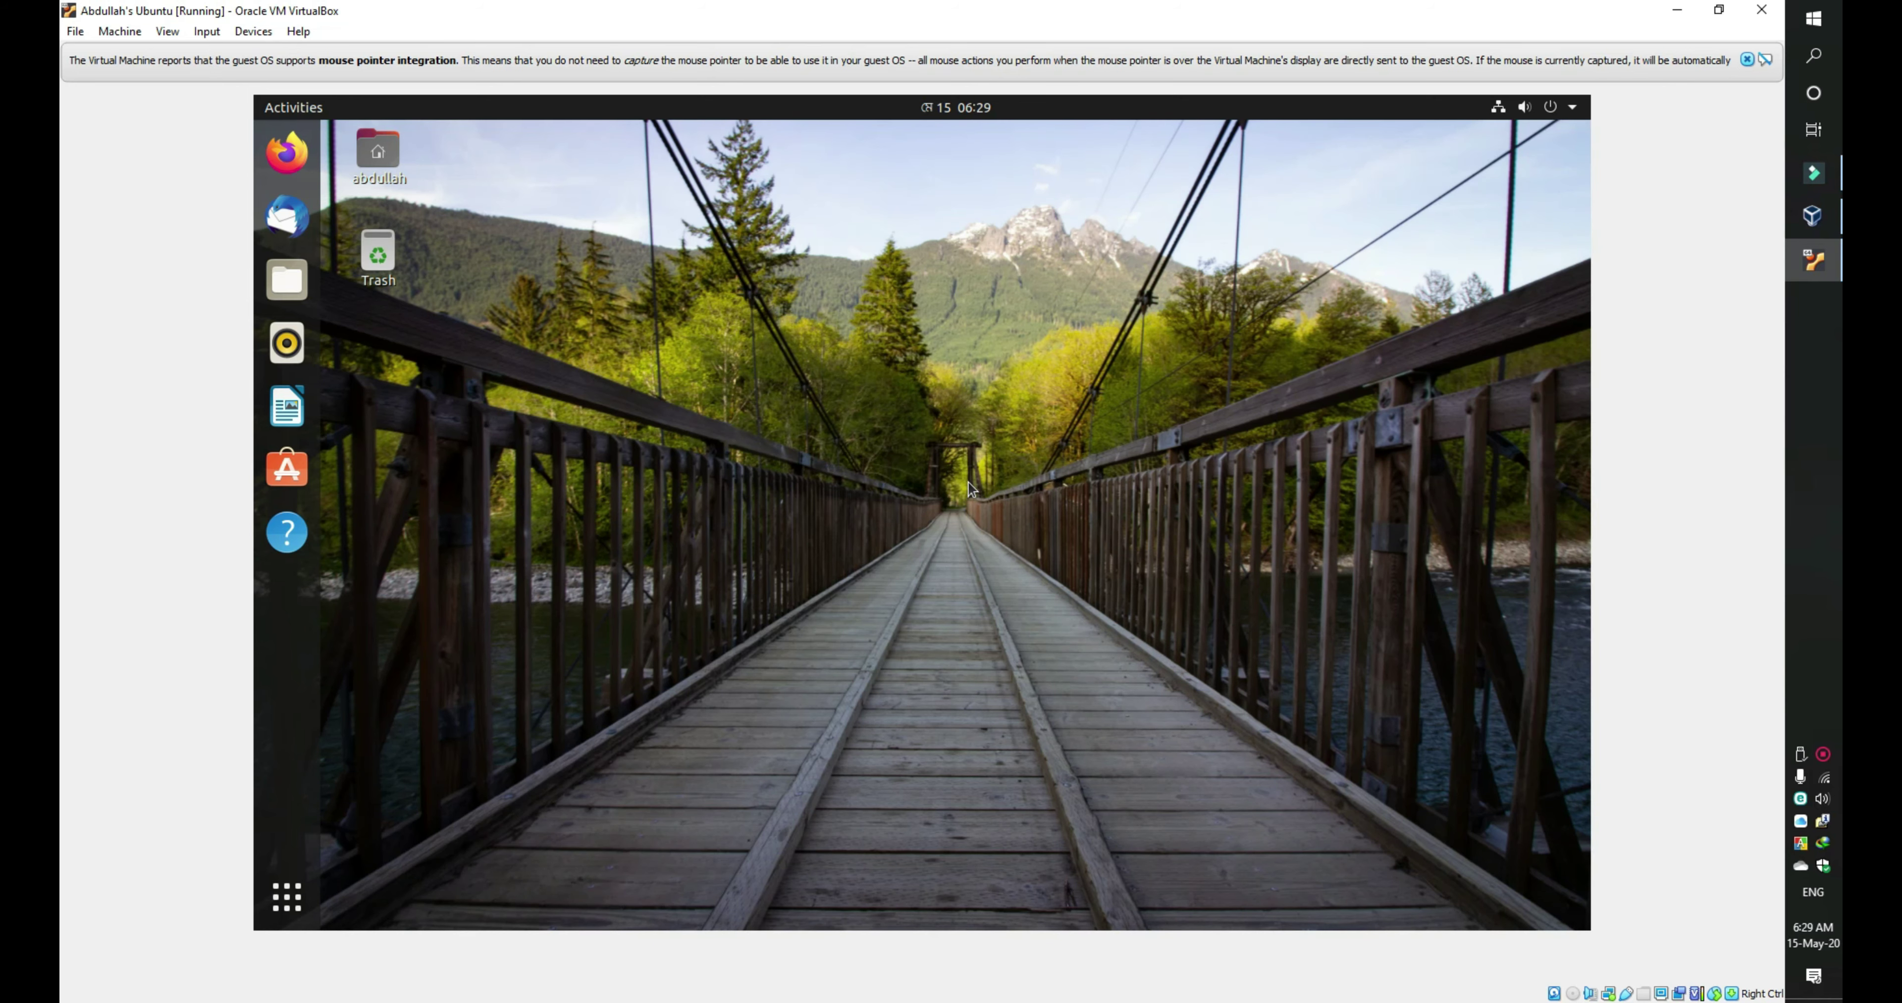
Step: Look through both pages of the installed applications overview
{"action": "left_click", "coordinate": [287, 897]}
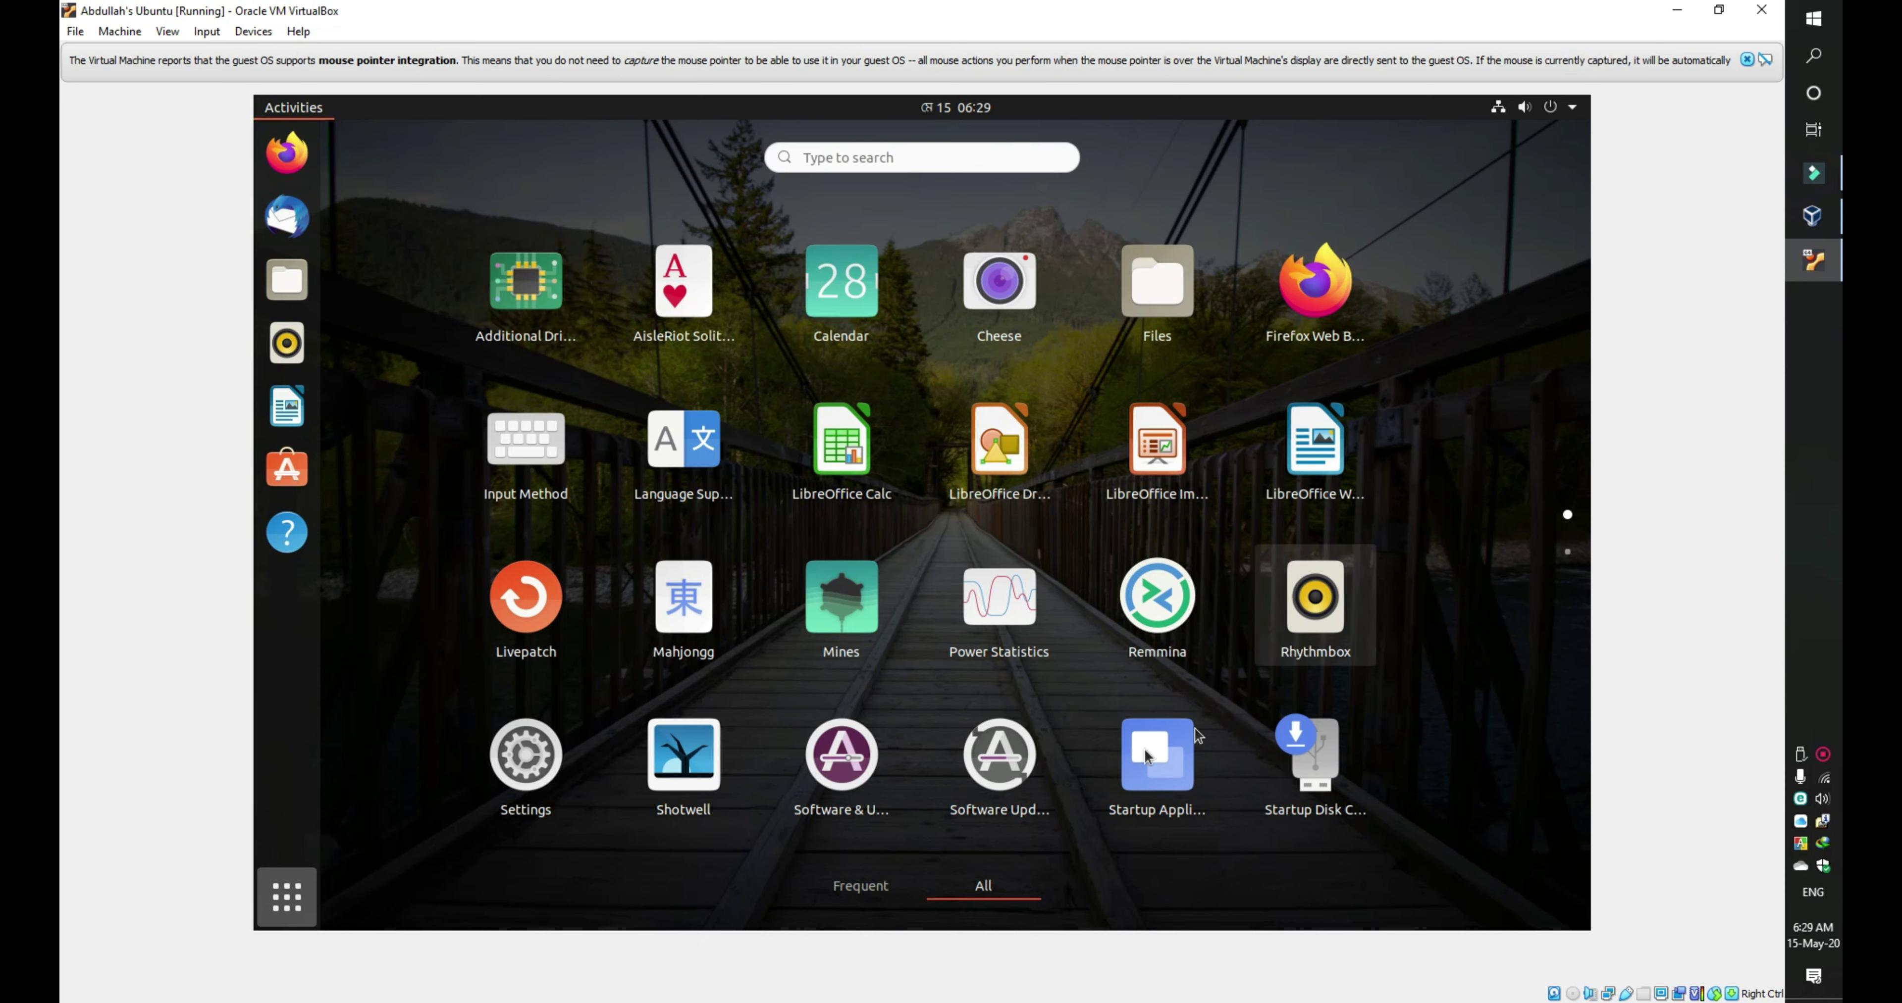
{"action": "left_click", "coordinate": [1568, 551]}
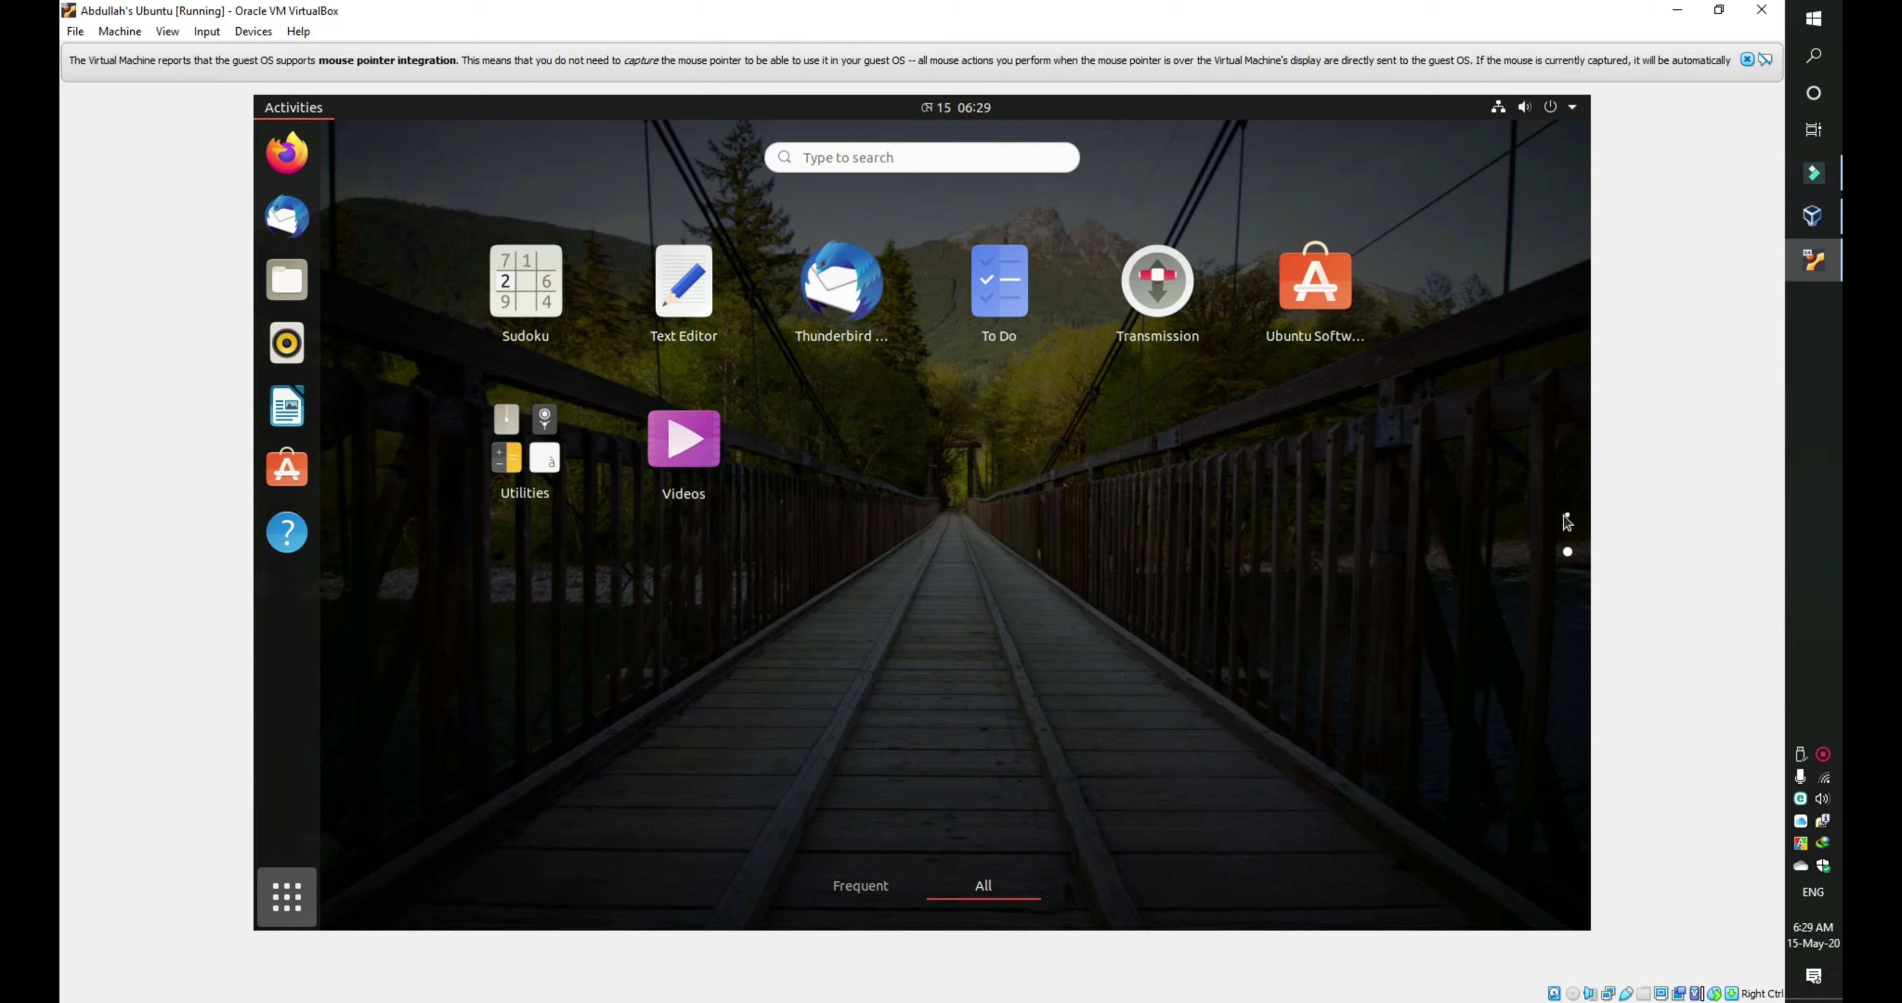
{"action": "left_click", "coordinate": [1566, 518]}
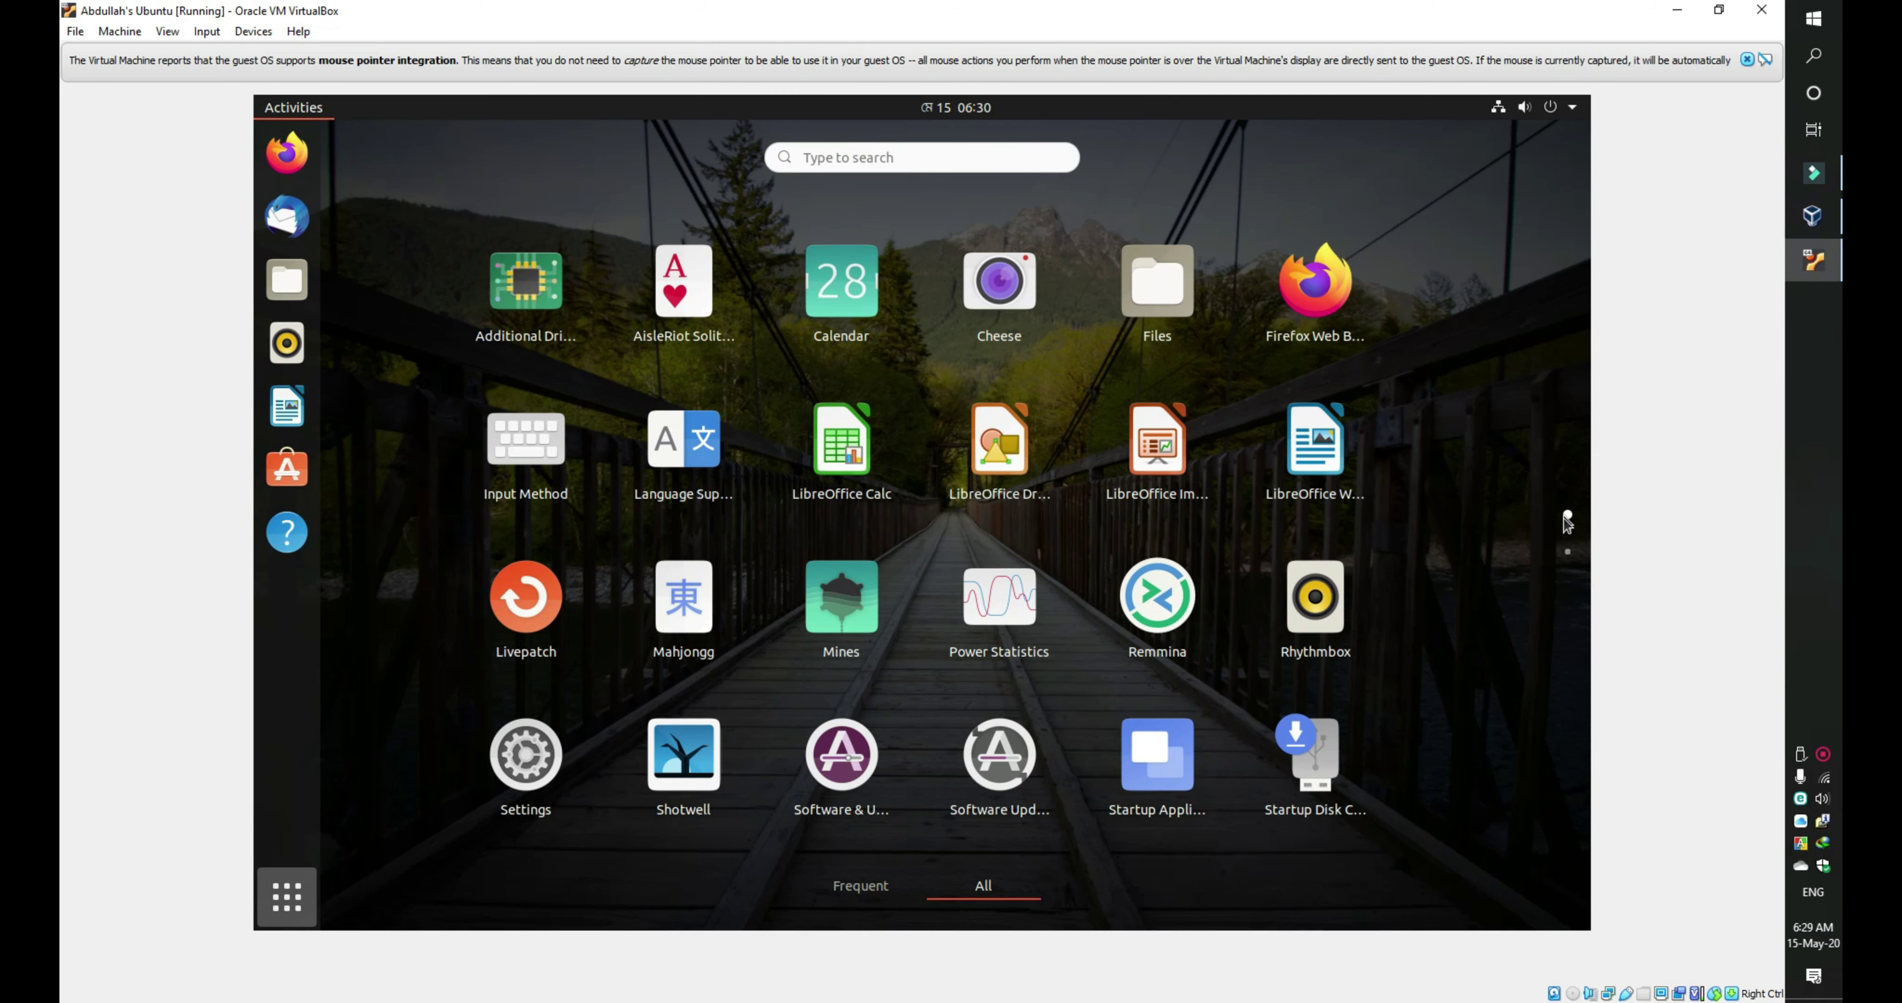
{"action": "left_click", "coordinate": [1569, 553]}
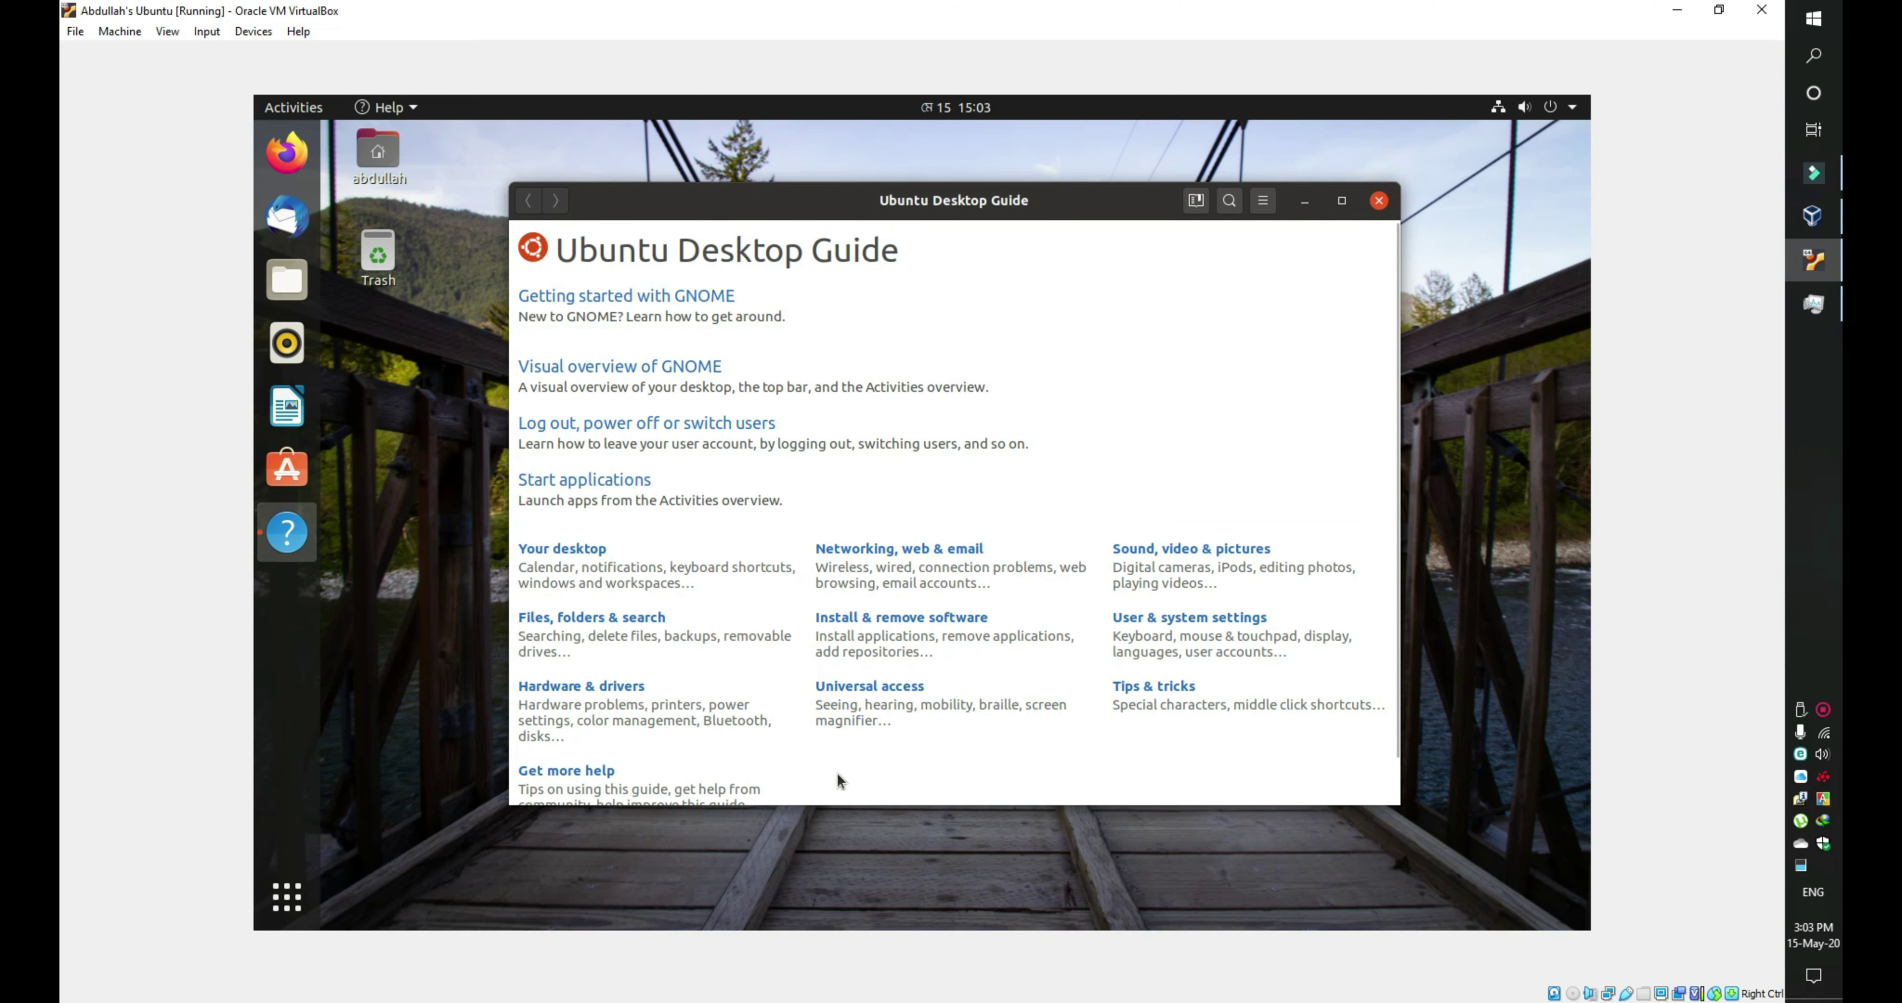
Step: Look through the topics of the Ubuntu Desktop Guide and close it
{"action": "scroll", "coordinate": [744, 749], "scroll_direction": "down", "scroll_amount": 1}
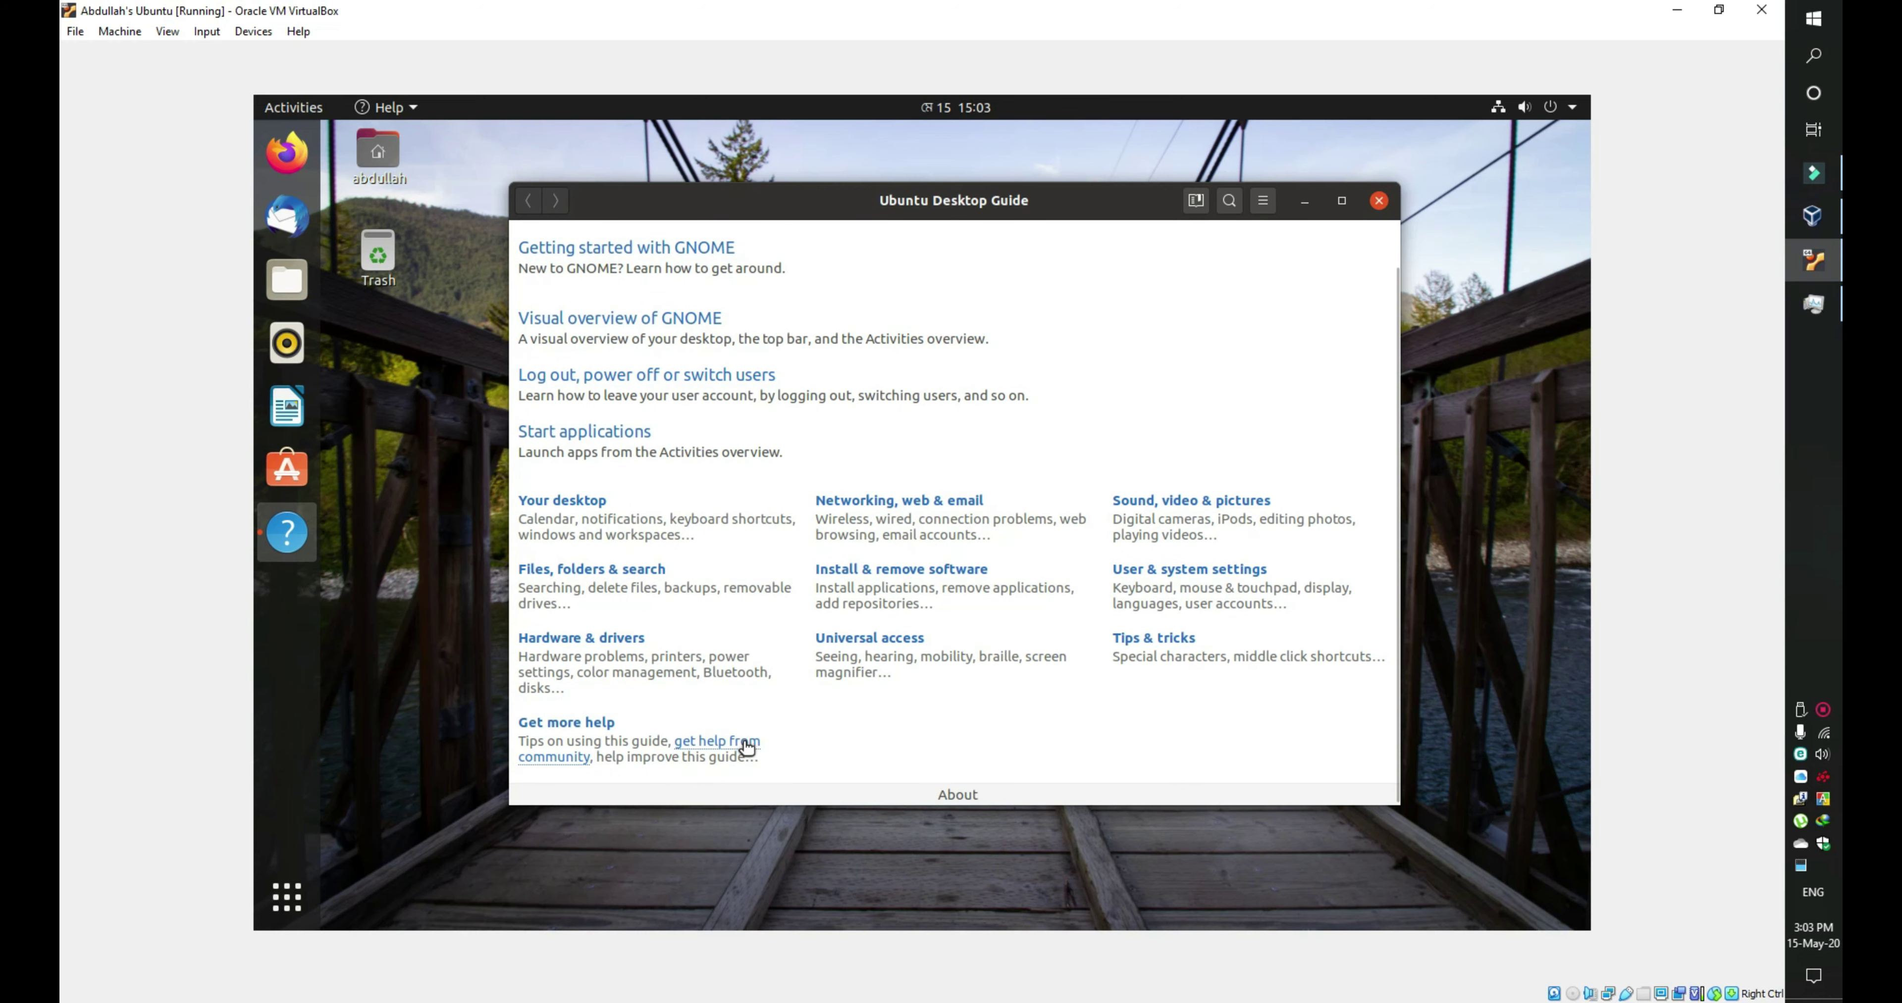
{"action": "scroll", "coordinate": [746, 747], "scroll_direction": "up", "scroll_amount": 1}
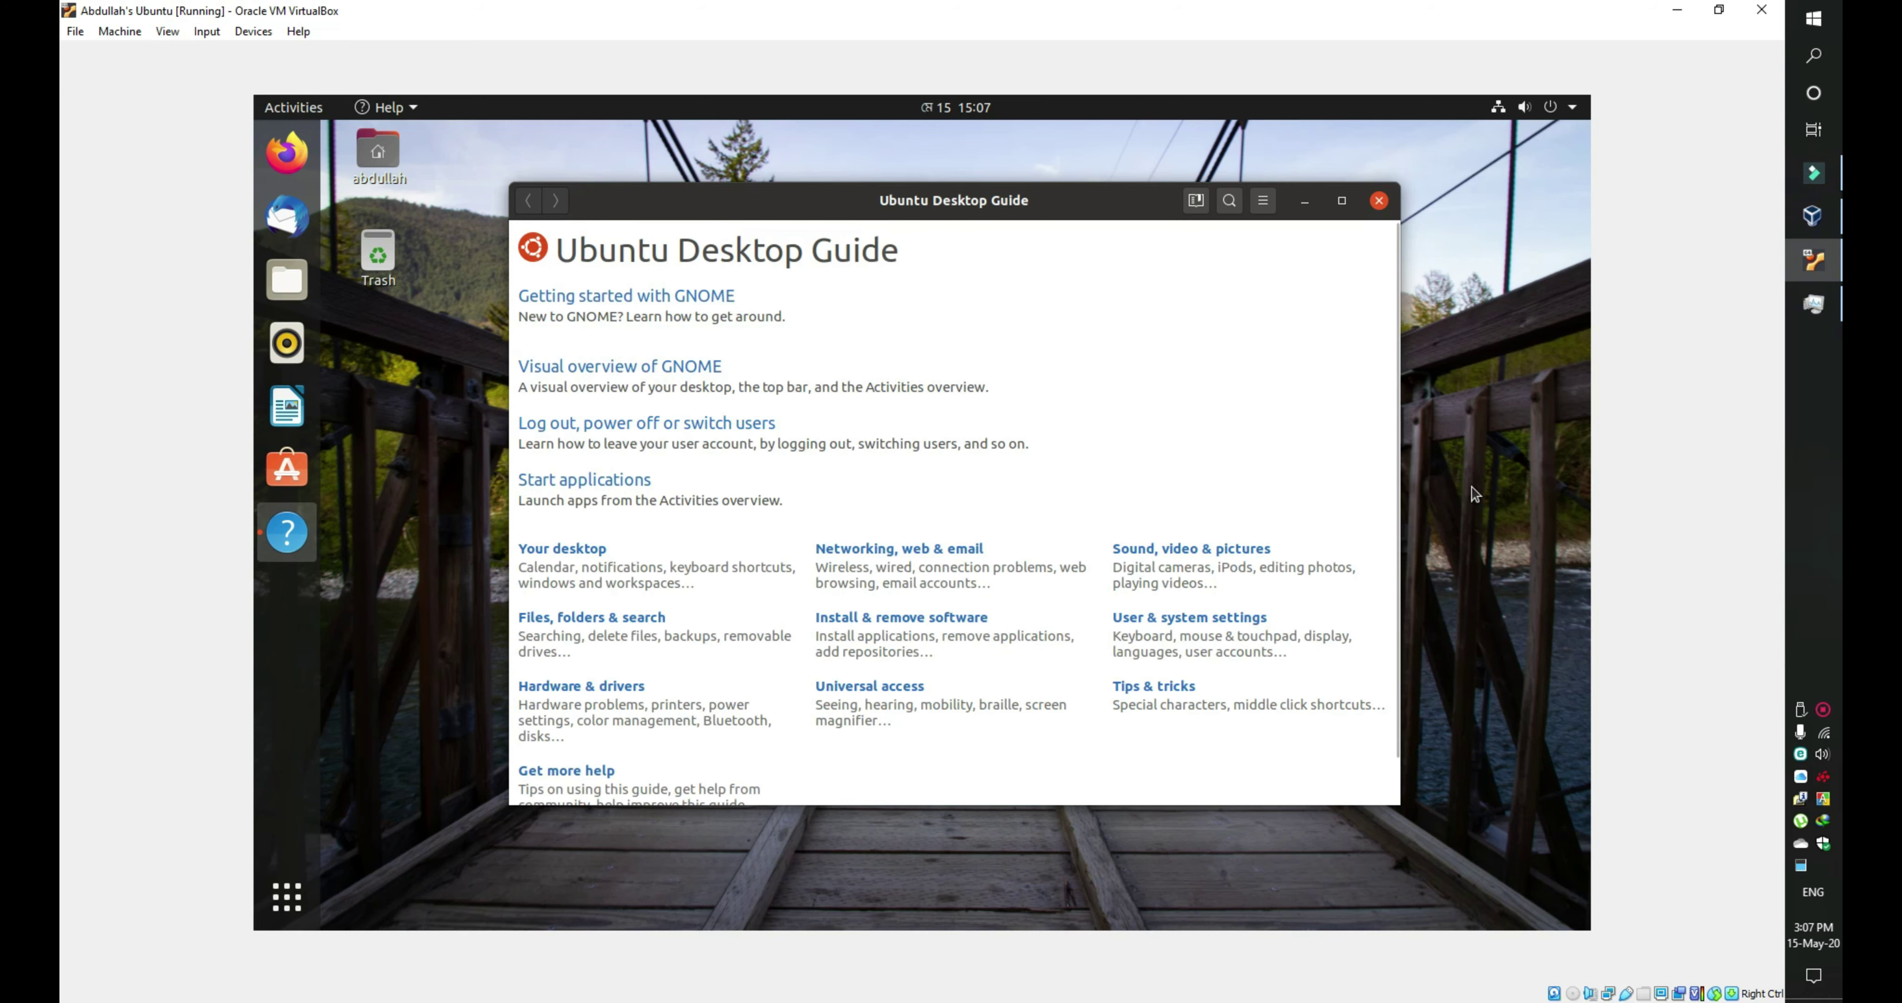
{"action": "scroll", "coordinate": [1284, 476], "scroll_direction": "down", "scroll_amount": 1}
{"action": "scroll", "coordinate": [1285, 504], "scroll_direction": "up", "scroll_amount": 1}
{"action": "scroll", "coordinate": [1262, 523], "scroll_direction": "down", "scroll_amount": 1}
{"action": "scroll", "coordinate": [1246, 540], "scroll_direction": "up", "scroll_amount": 1}
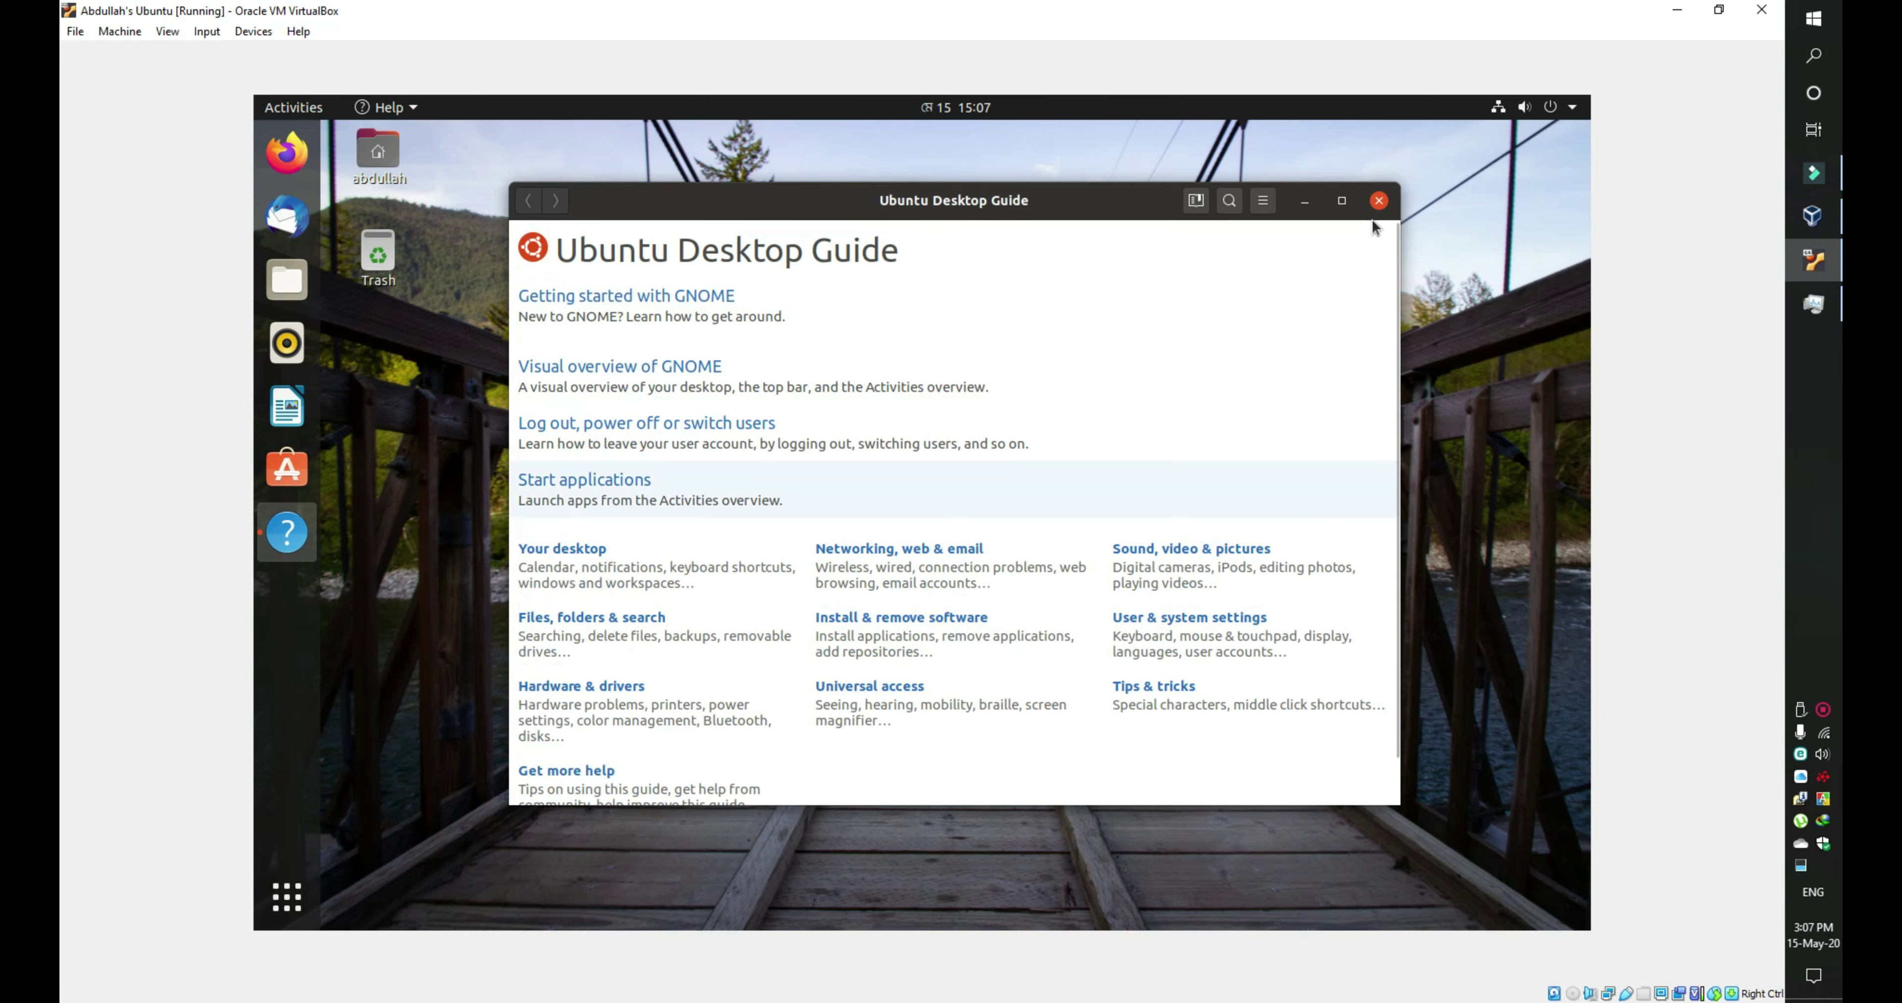
{"action": "left_click", "coordinate": [1375, 204]}
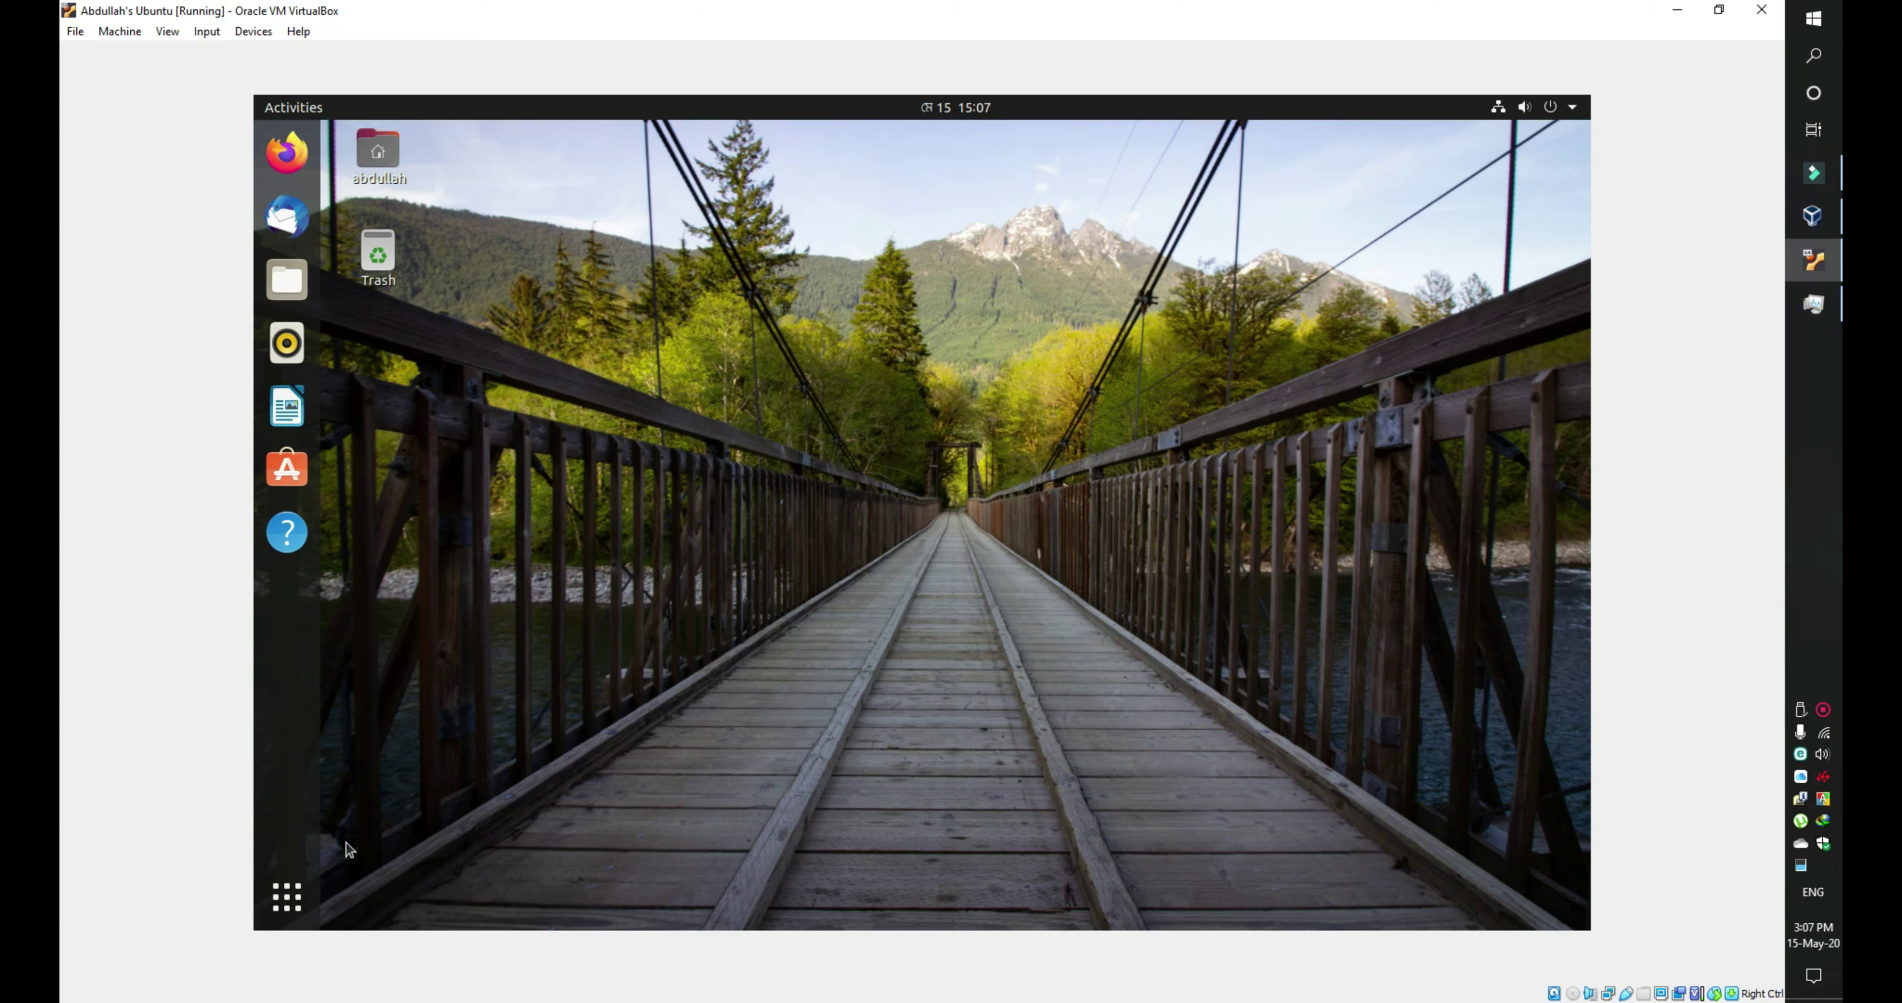
Step: Set Ubuntu's window colors to Dark in the appearance settings and close the settings
{"action": "left_click", "coordinate": [289, 921]}
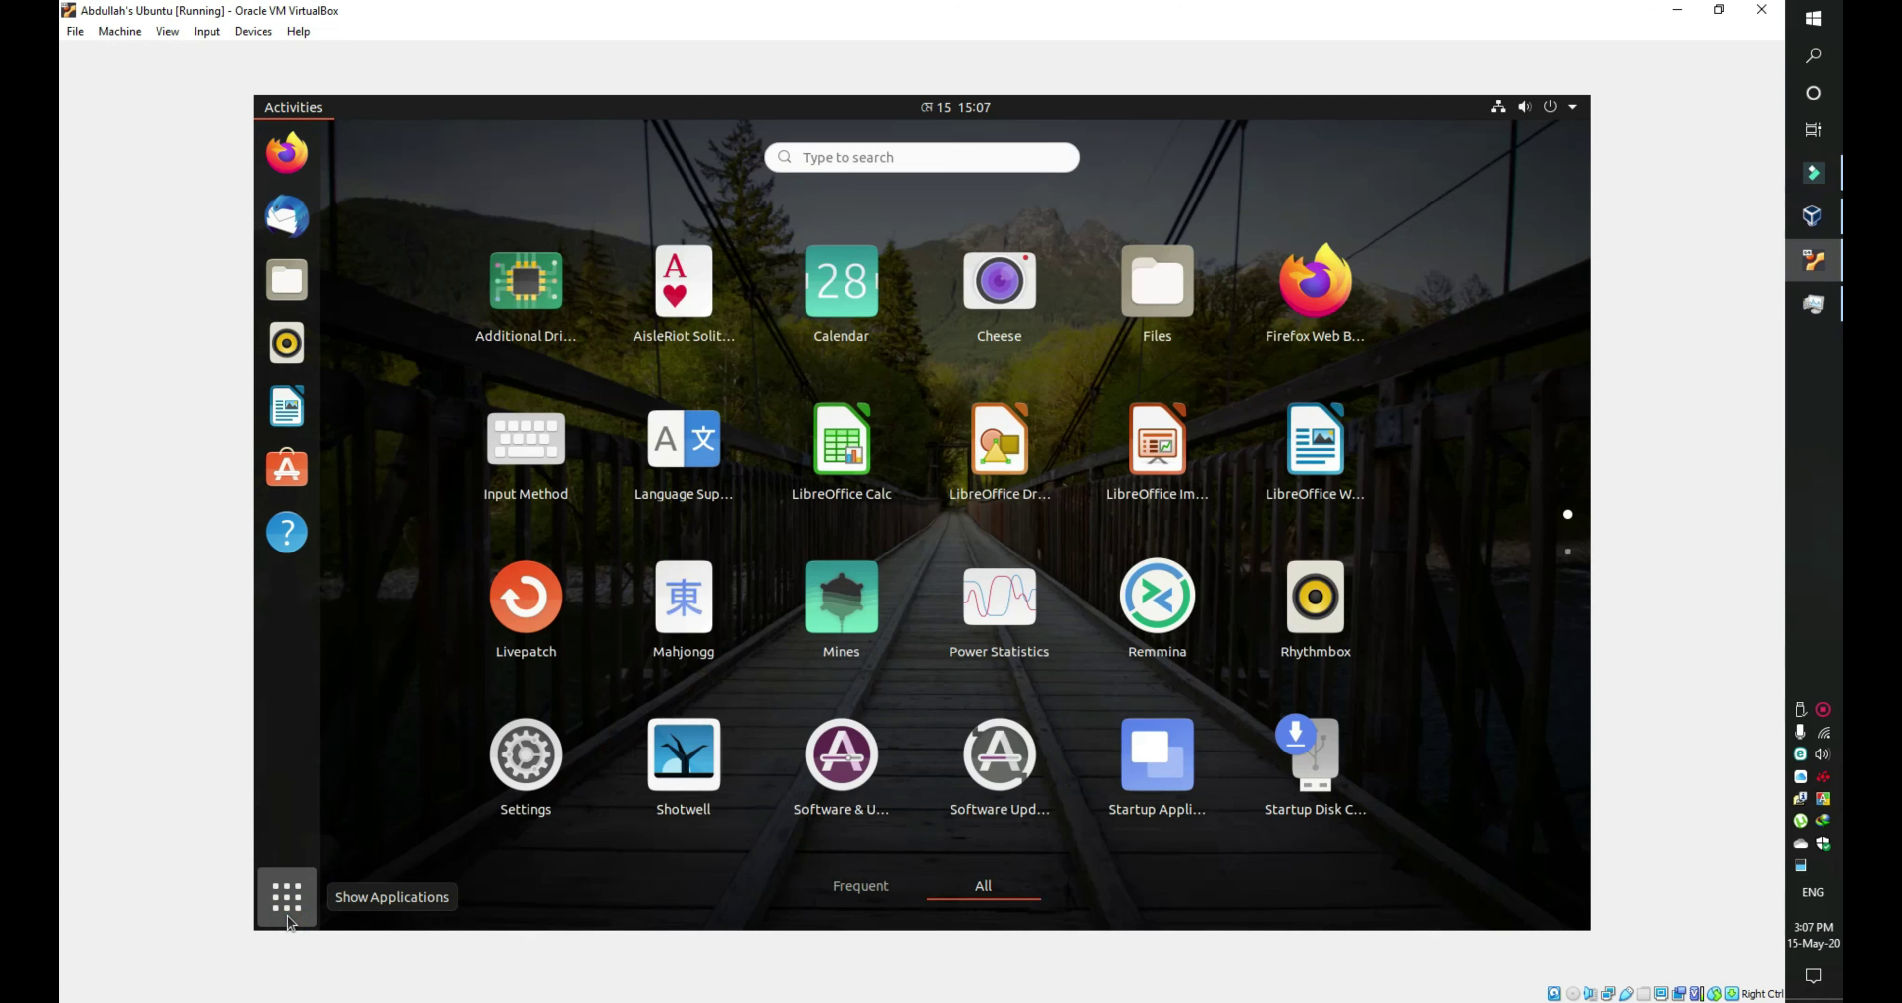
{"action": "left_click", "coordinate": [531, 768]}
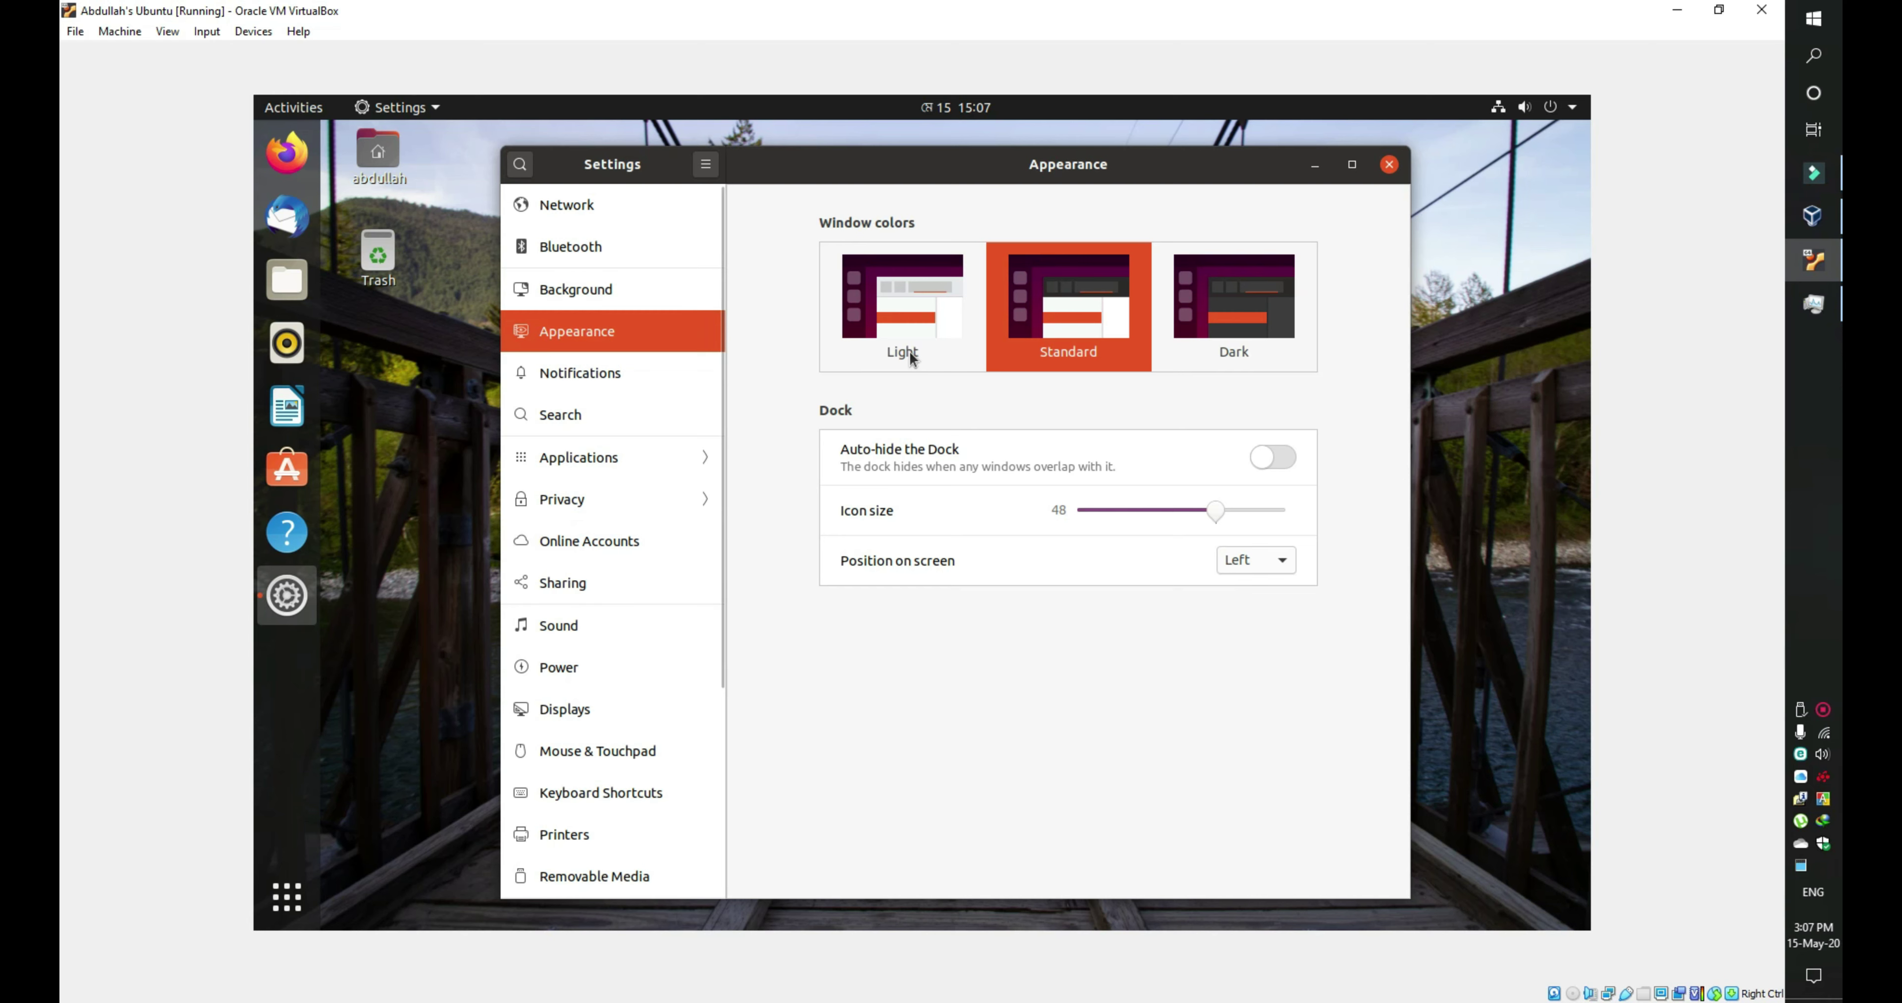
{"action": "left_click", "coordinate": [1297, 347]}
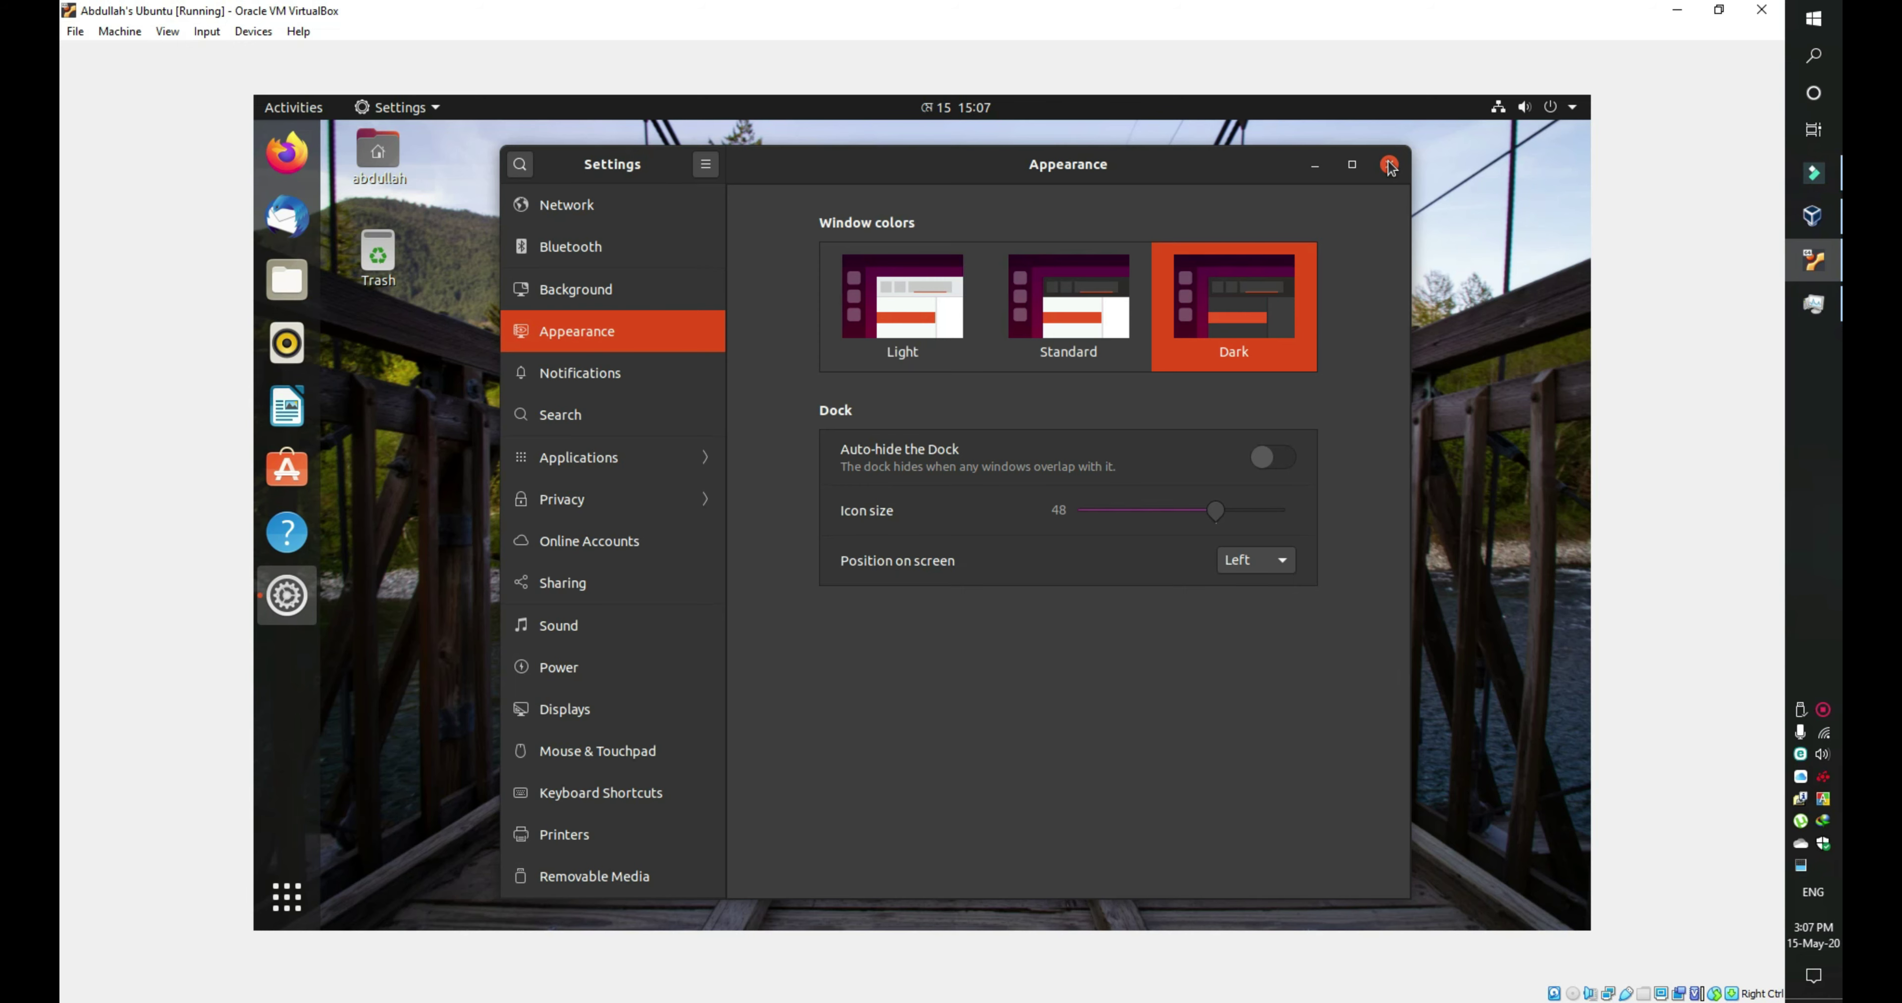
{"action": "left_click", "coordinate": [1389, 166]}
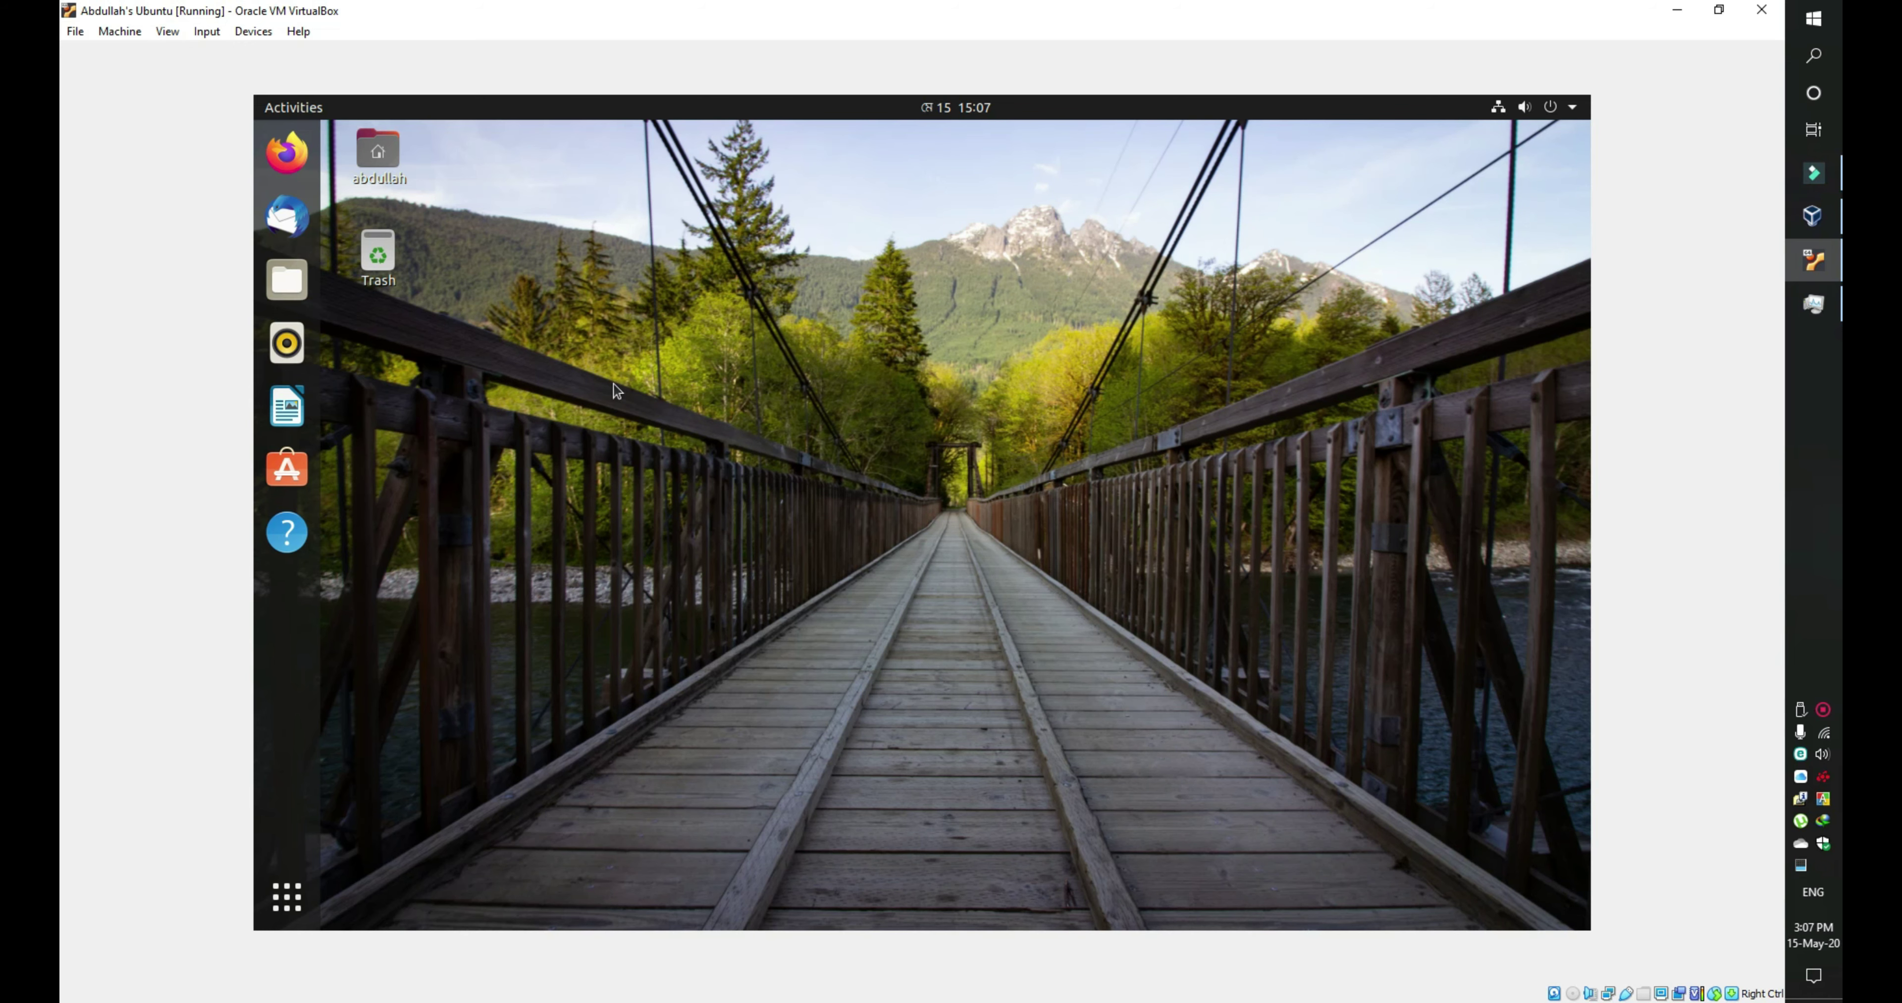
Step: Install the Chromium browser from the Editor's Picks in Ubuntu Software, authorizing the installation with the account password
{"action": "left_click", "coordinate": [300, 472]}
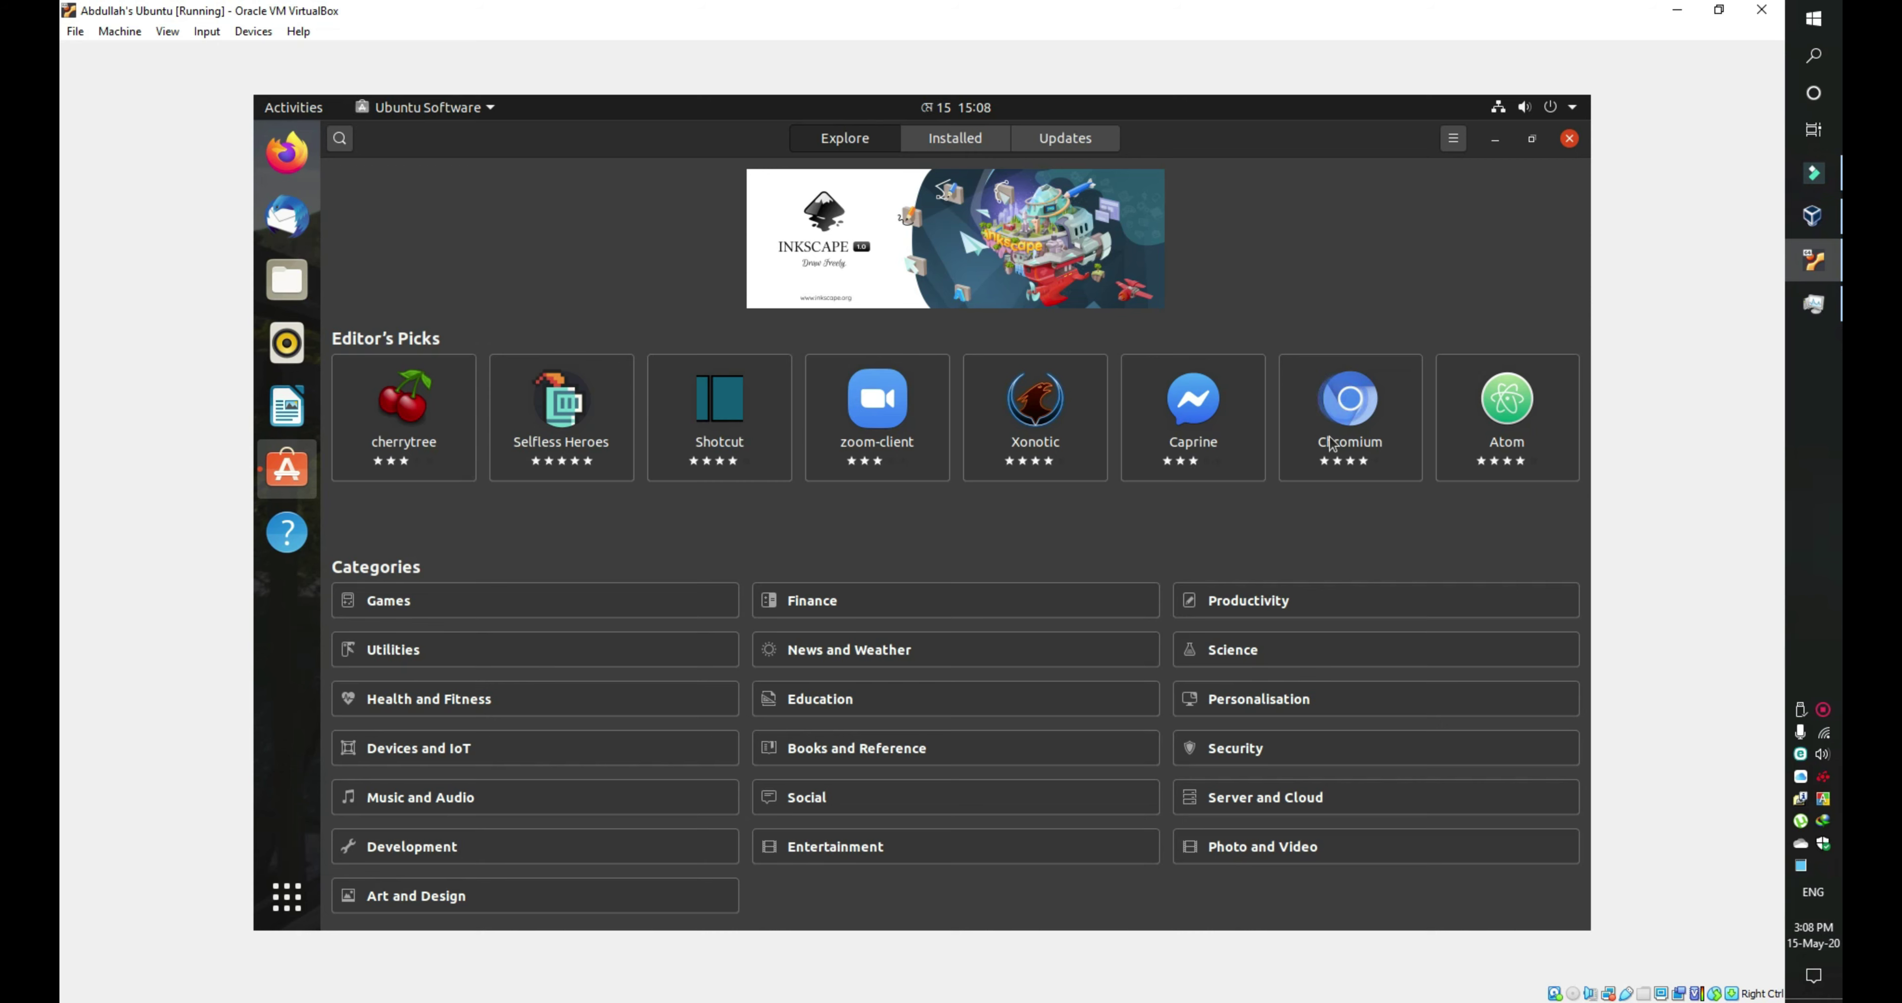
{"action": "left_click", "coordinate": [1321, 454]}
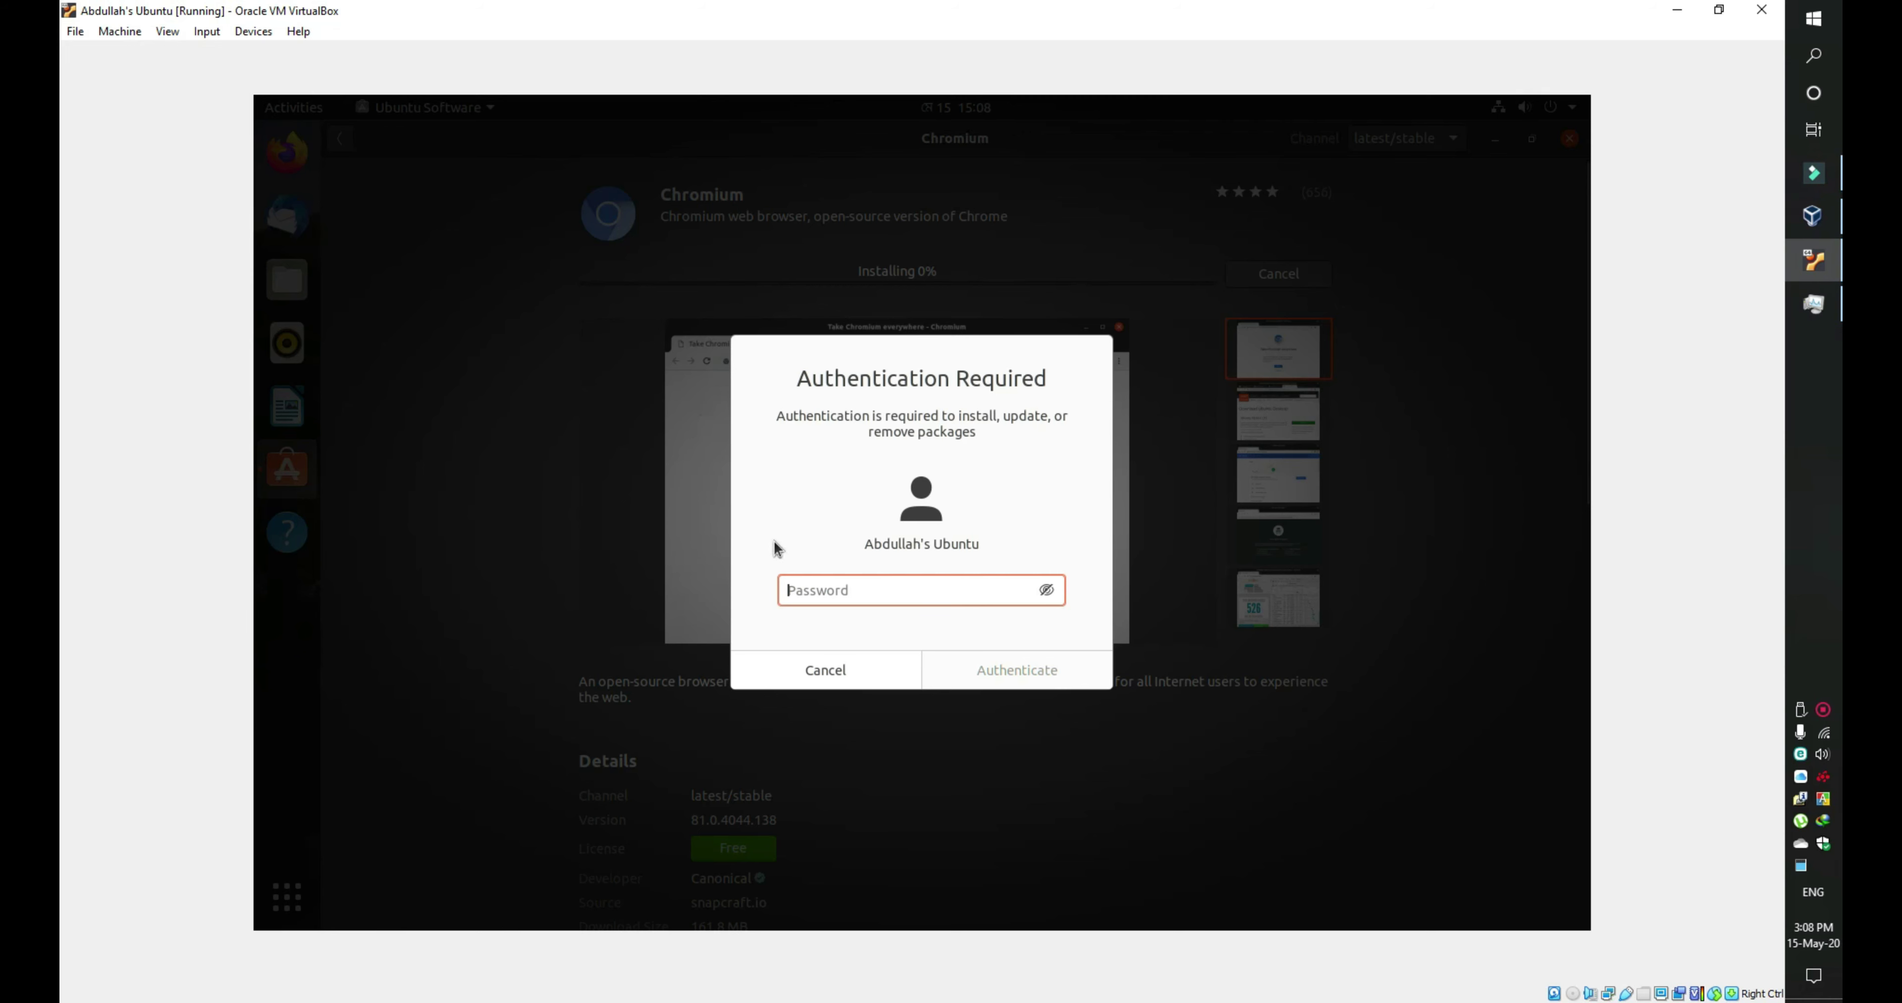
{"action": "type", "text": "*********"}
{"action": "key", "text": "Return"}
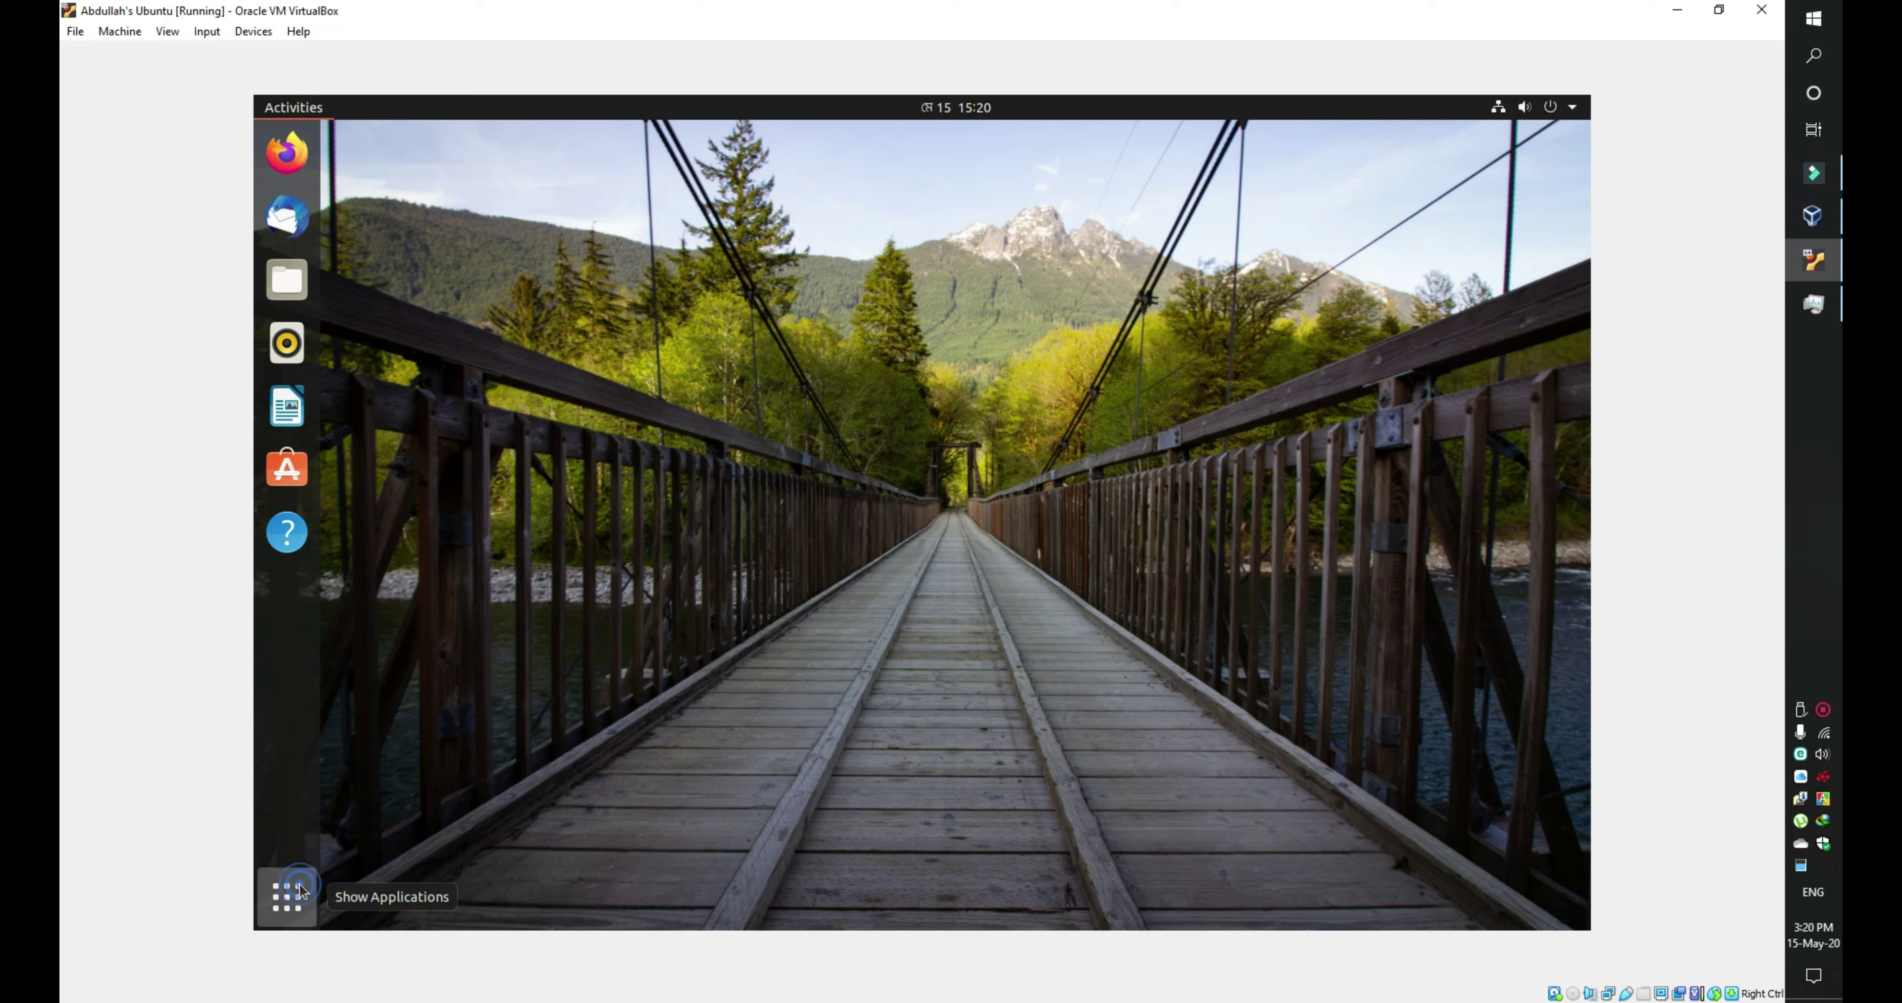
Step: Launch the Chromium web browser from the installed applications and enter the channel owner's youtube.com channel address
{"action": "left_click", "coordinate": [286, 897]}
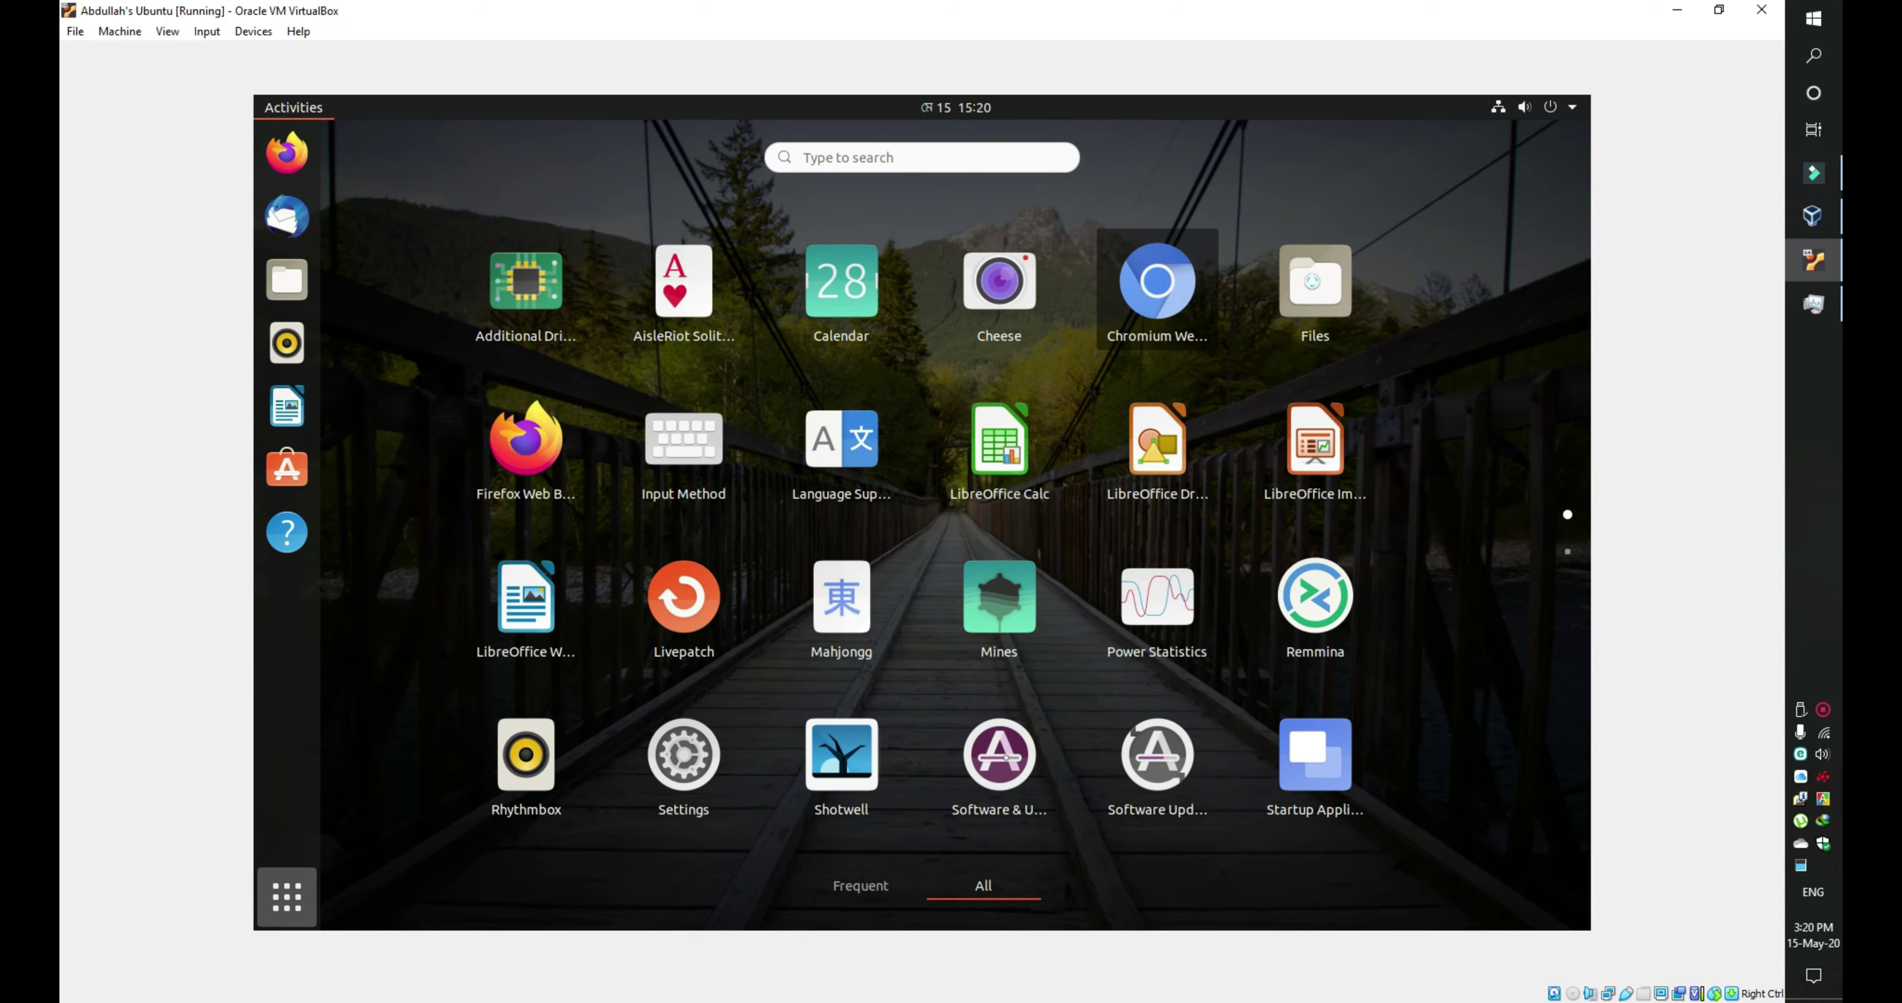
{"action": "left_click", "coordinate": [1157, 287]}
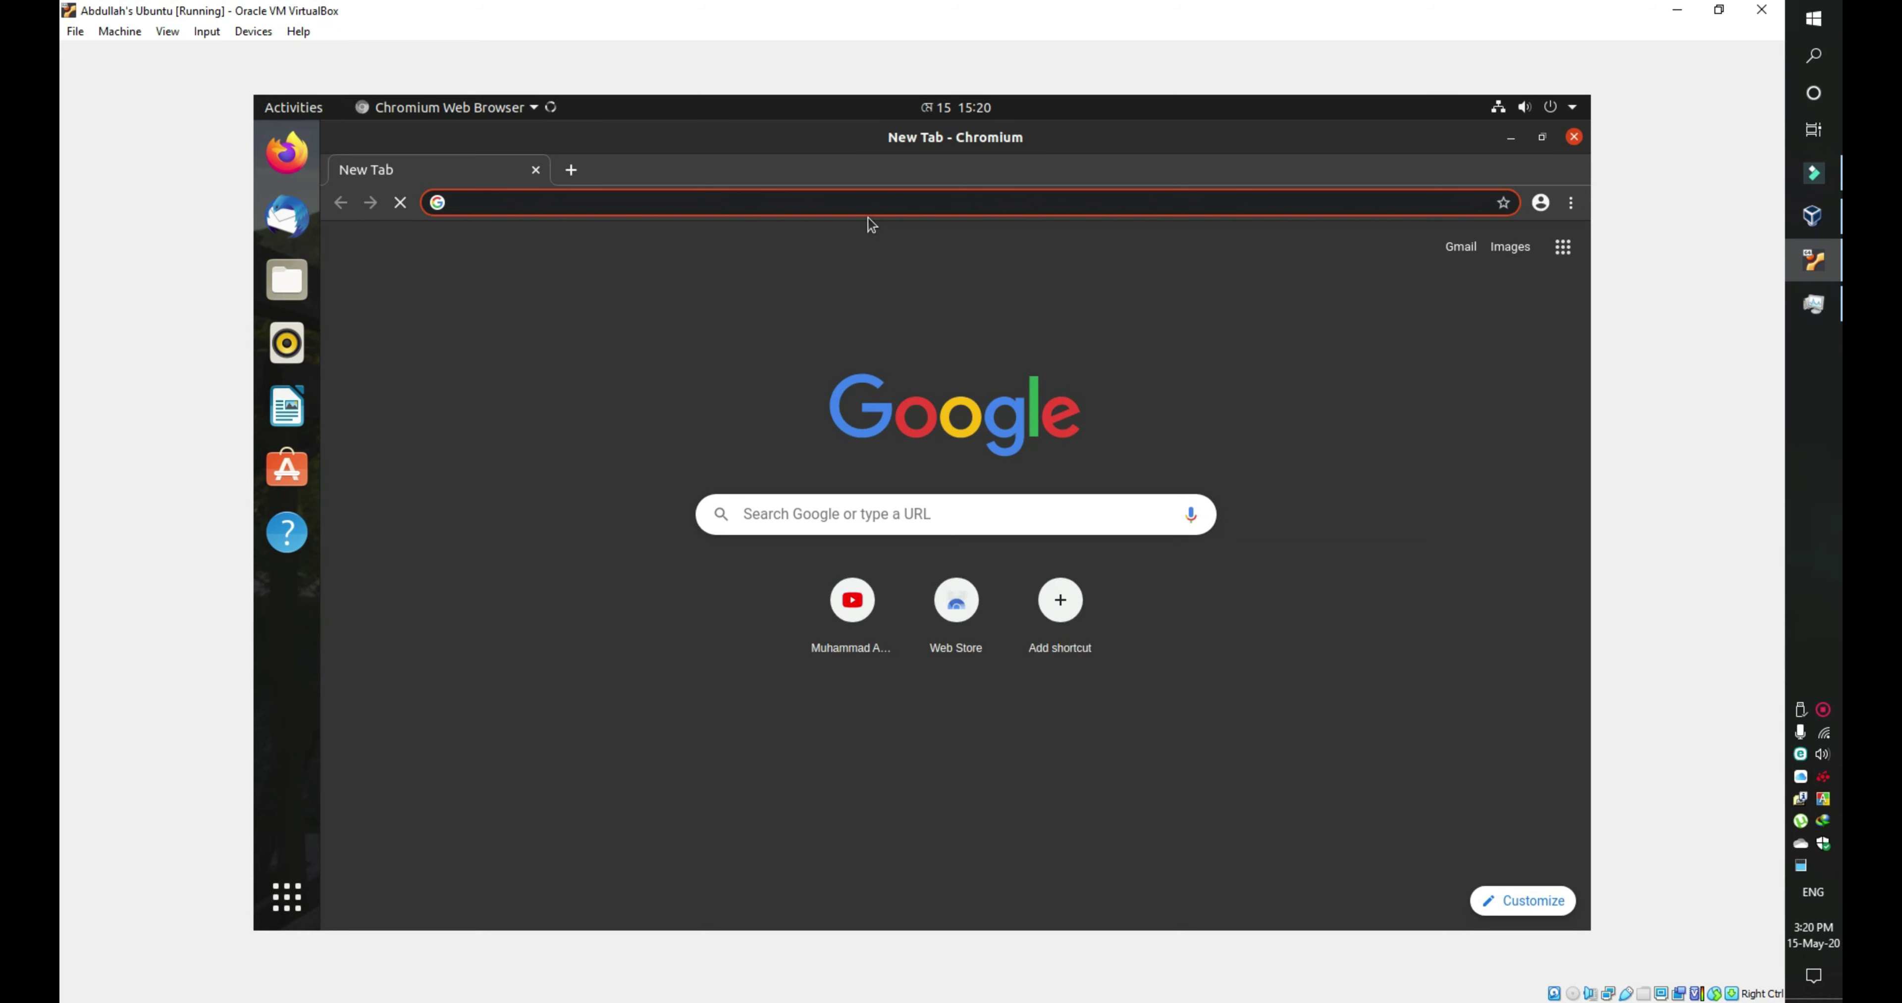
{"action": "type", "text": "yo"}
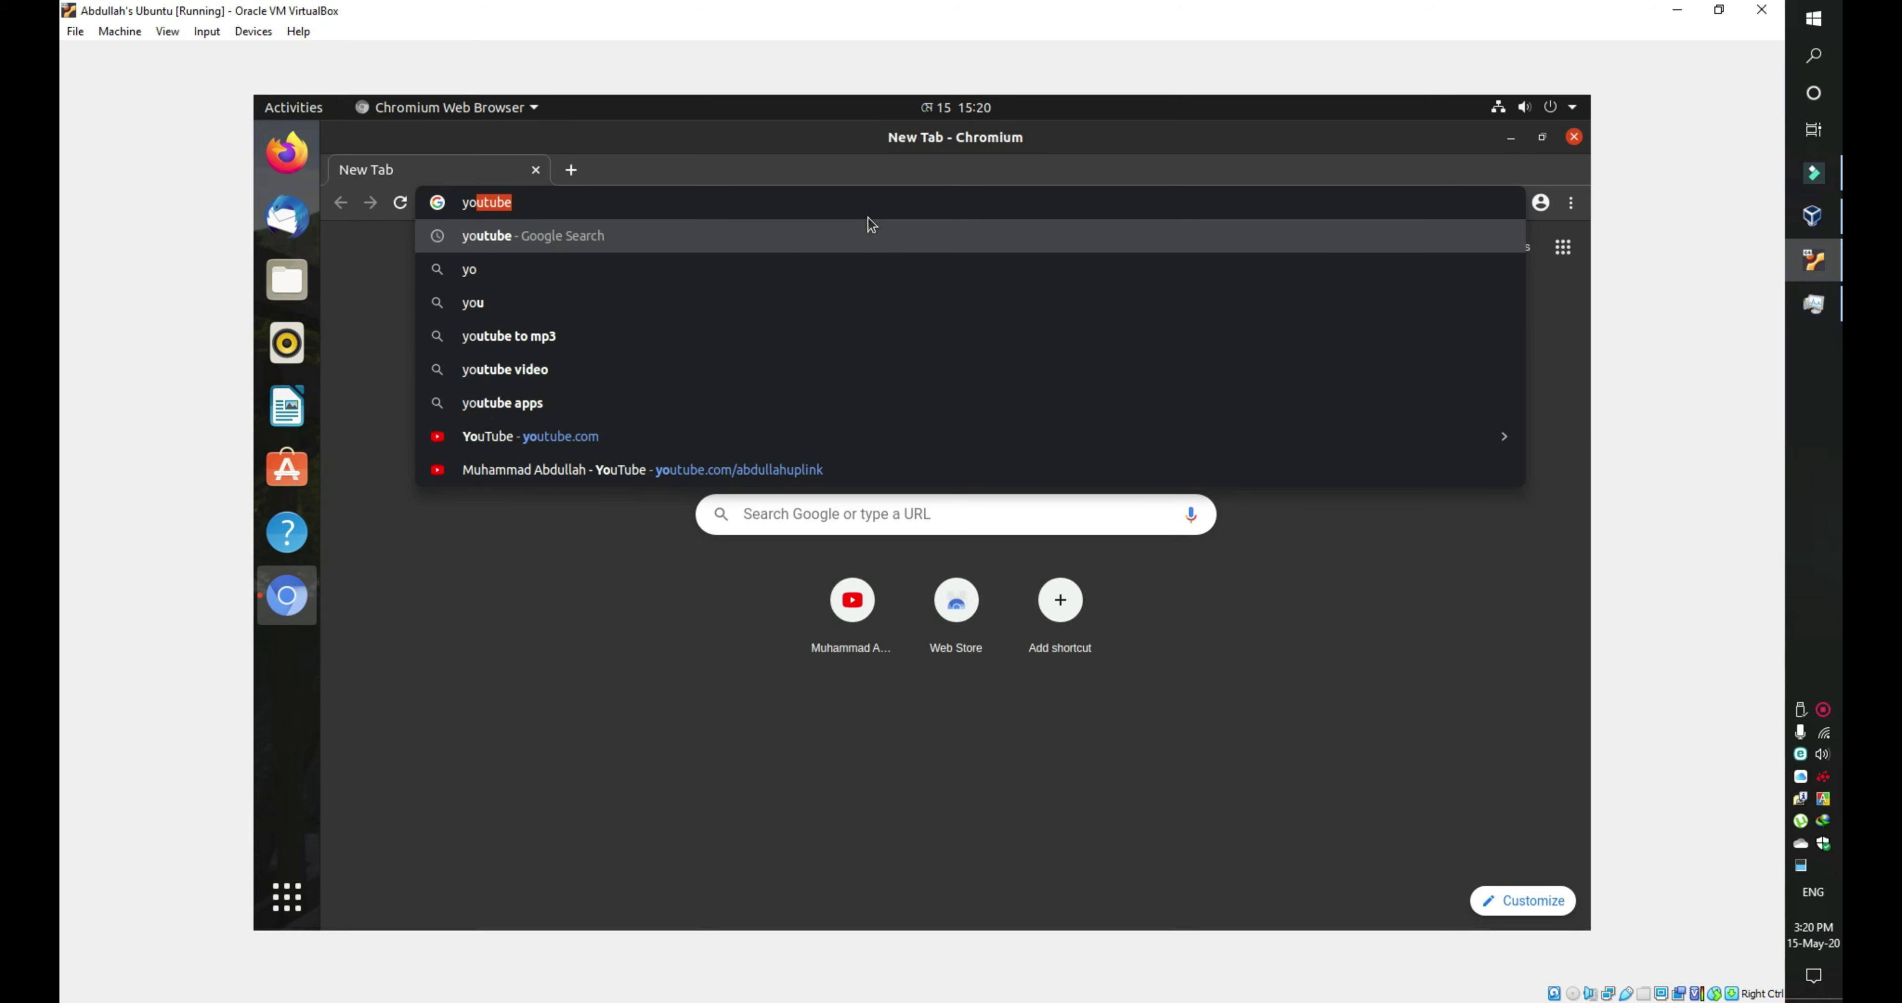
{"action": "type", "text": "utube"}
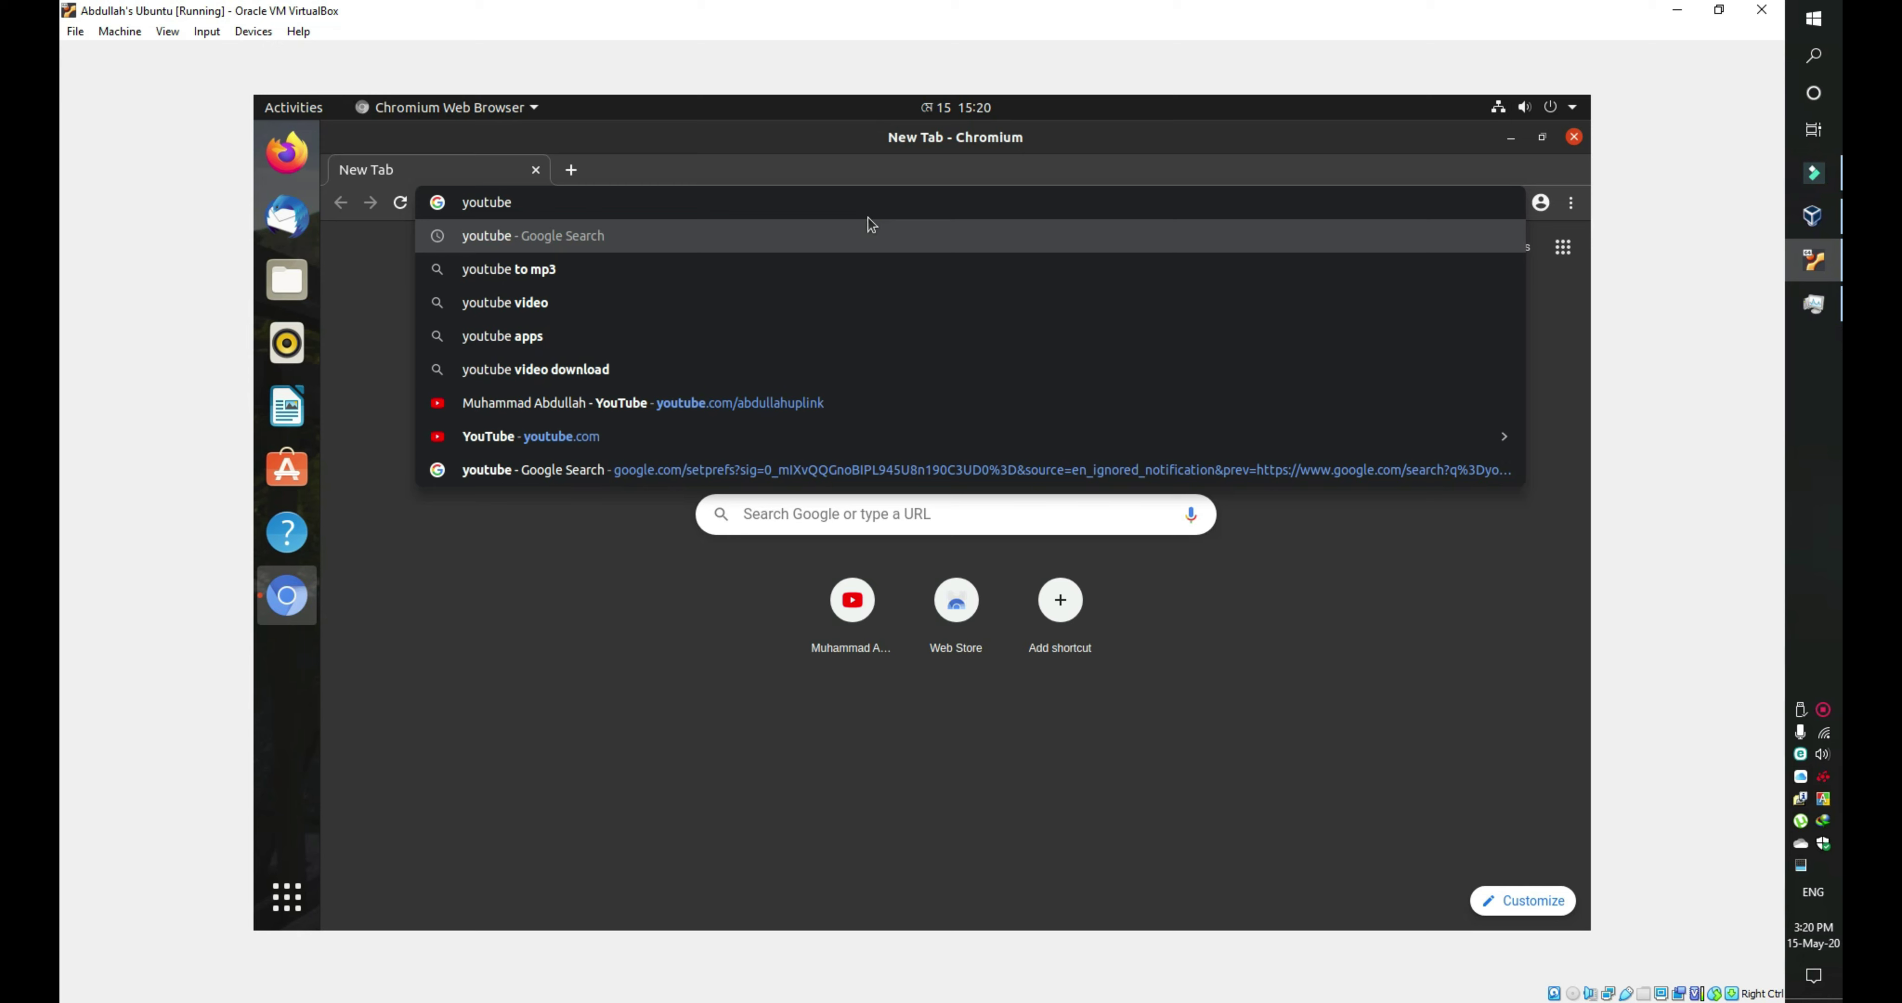
{"action": "type", "text": ".com/"}
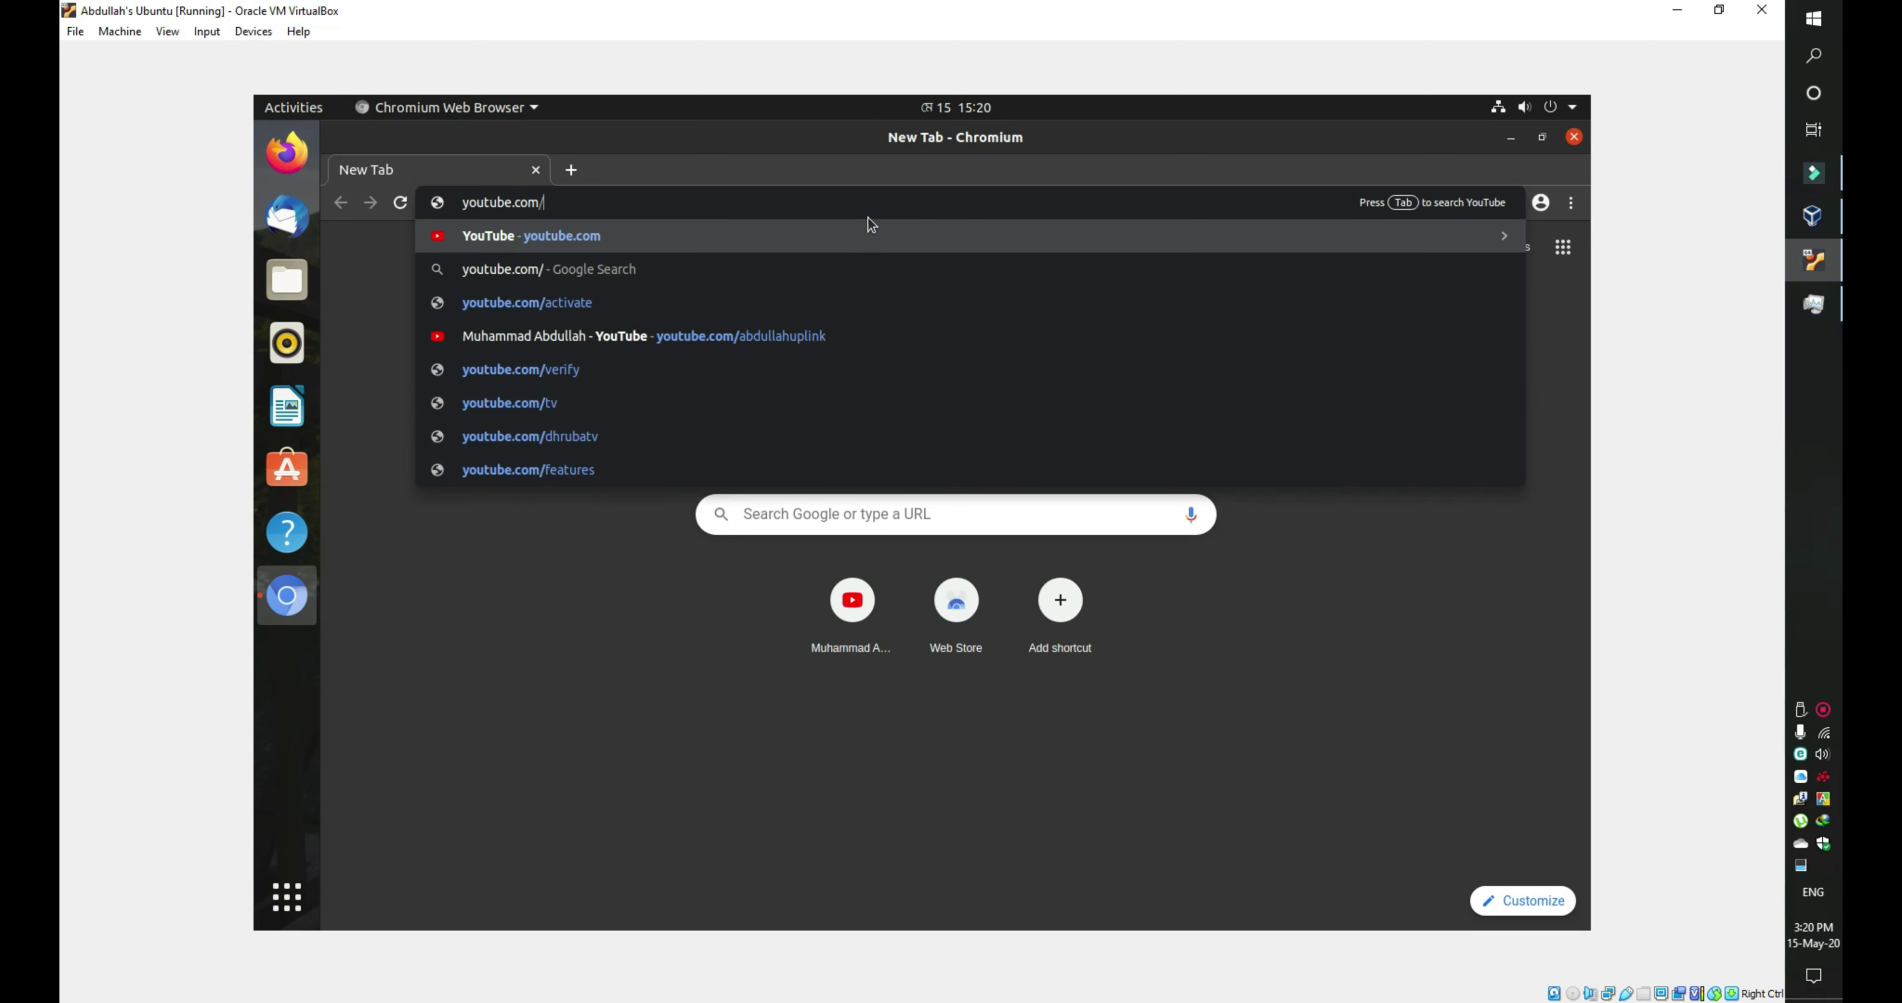
{"action": "type", "text": "abdull"}
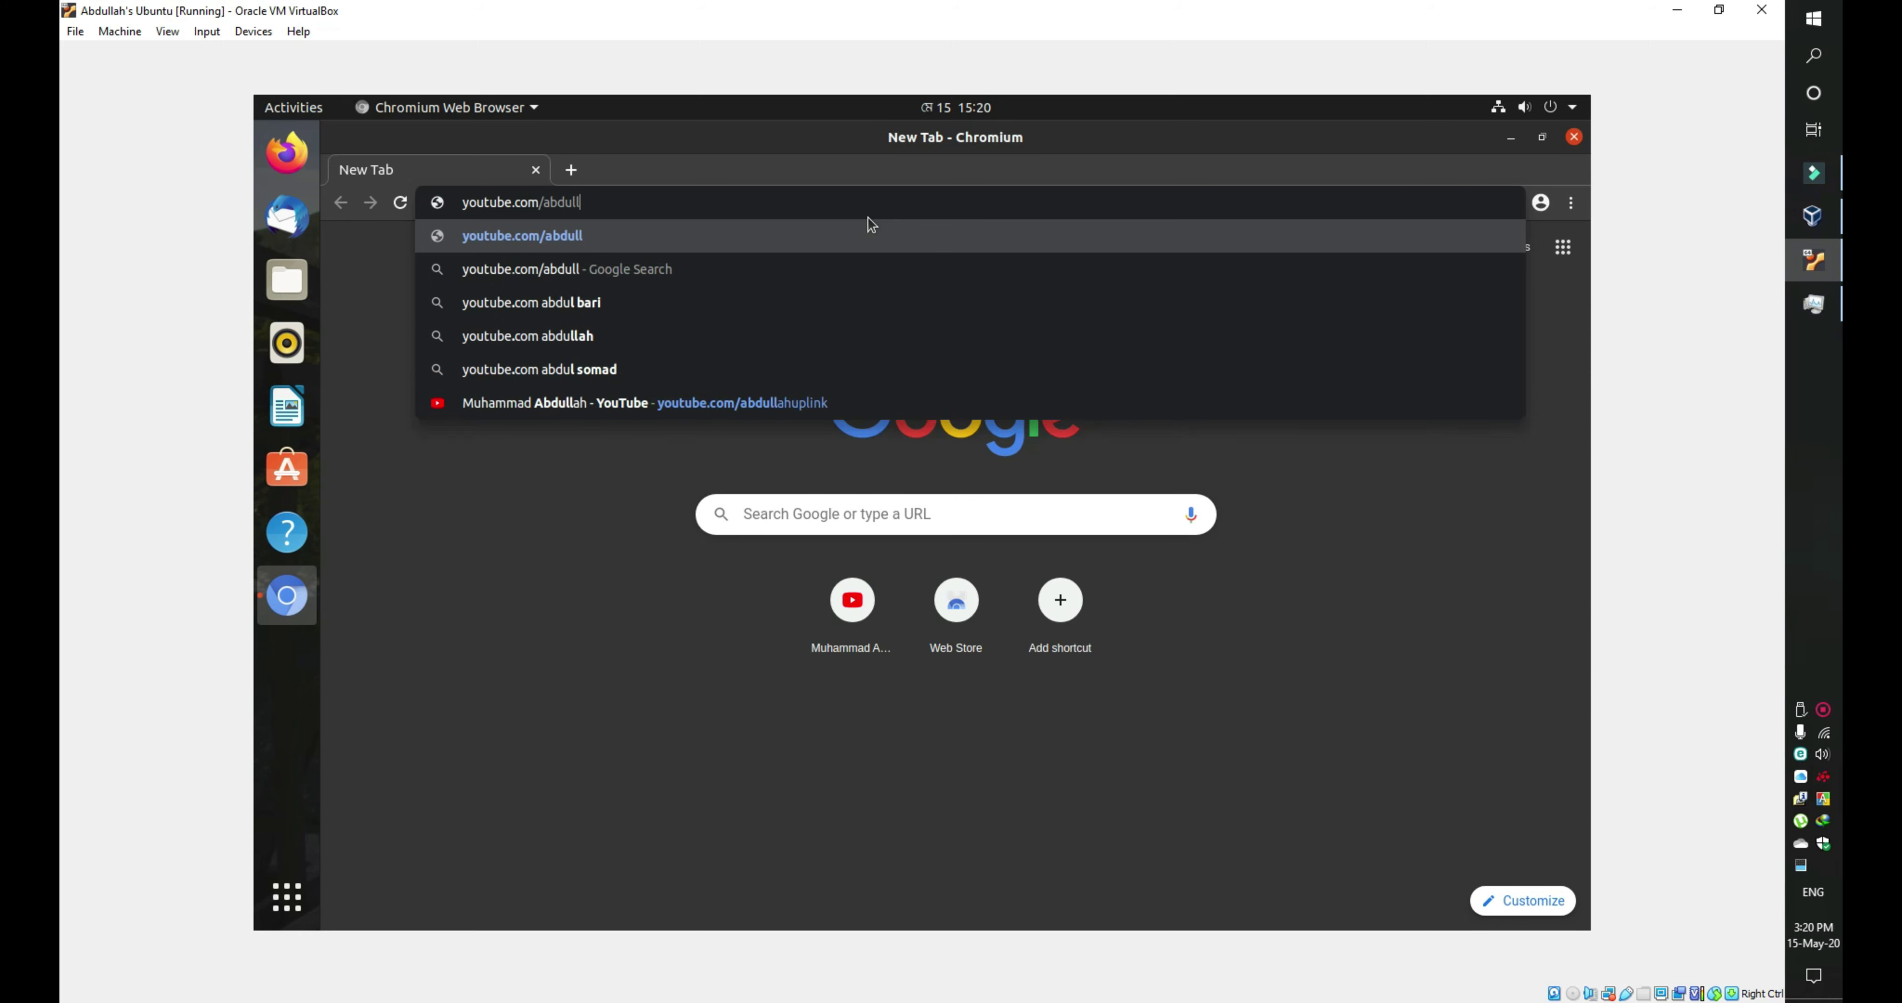
{"action": "type", "text": "ahu"}
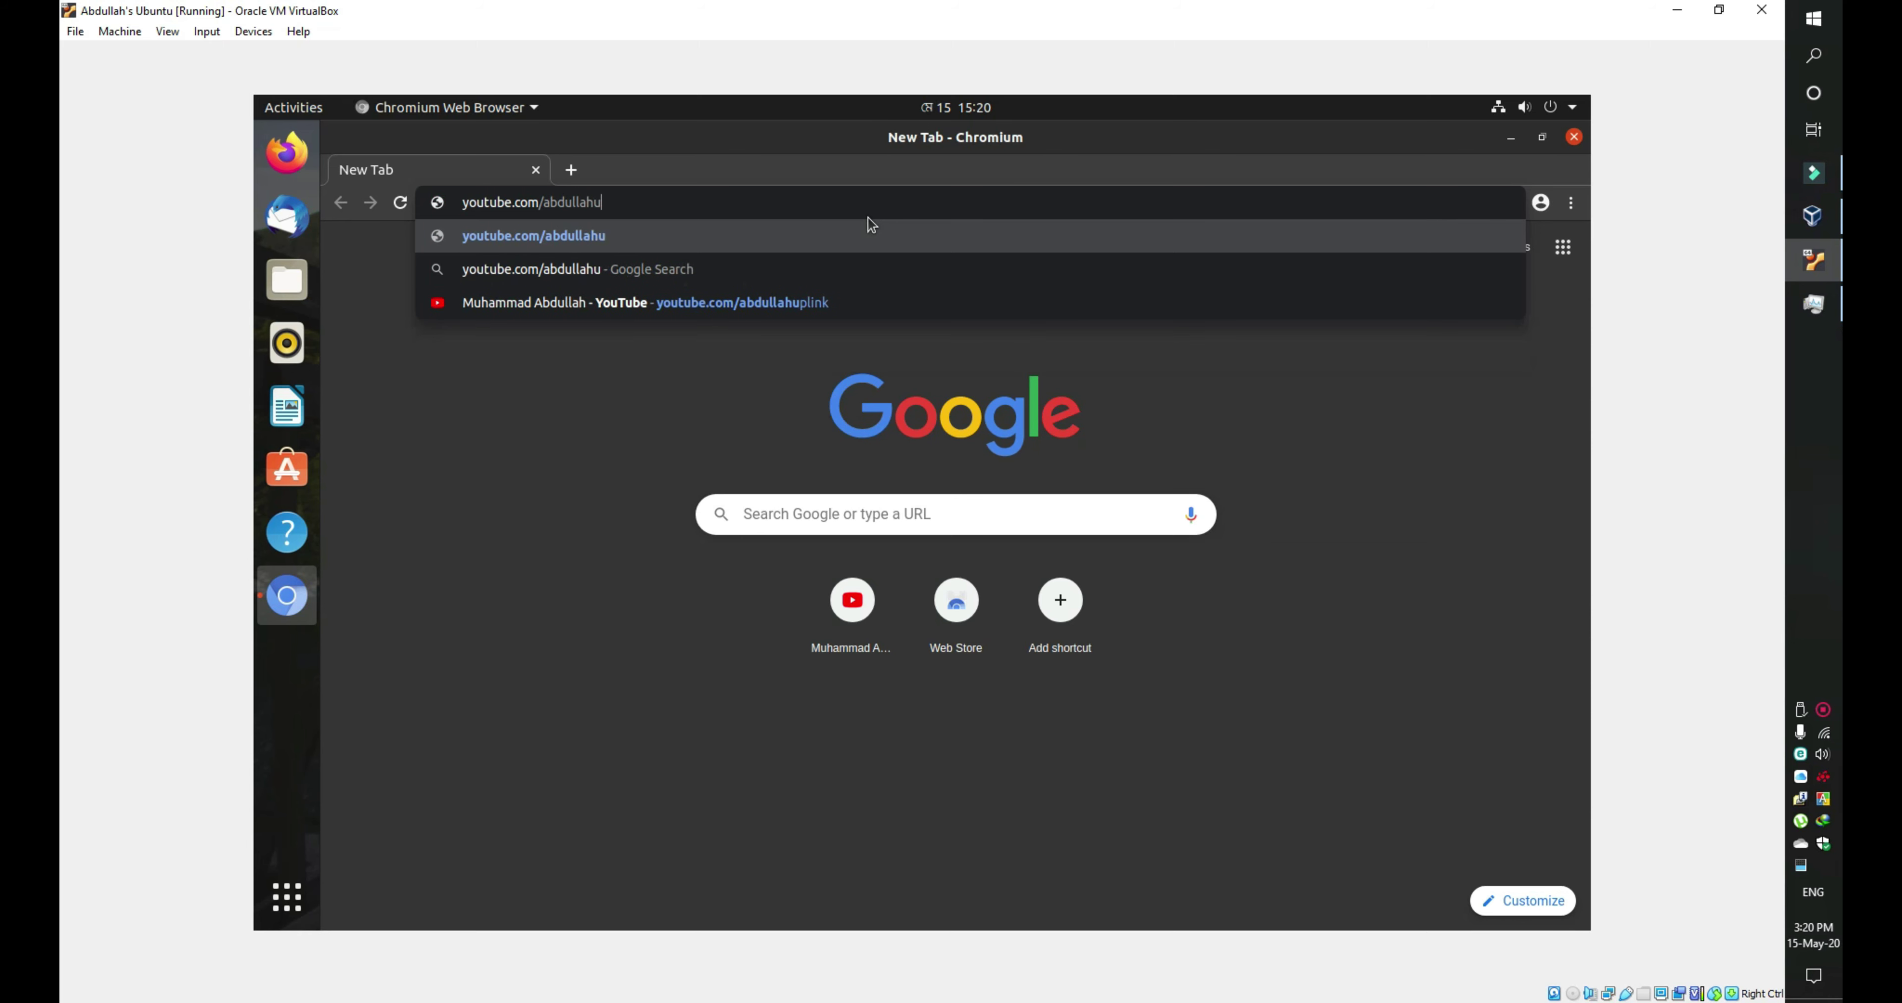
{"action": "type", "text": "plink"}
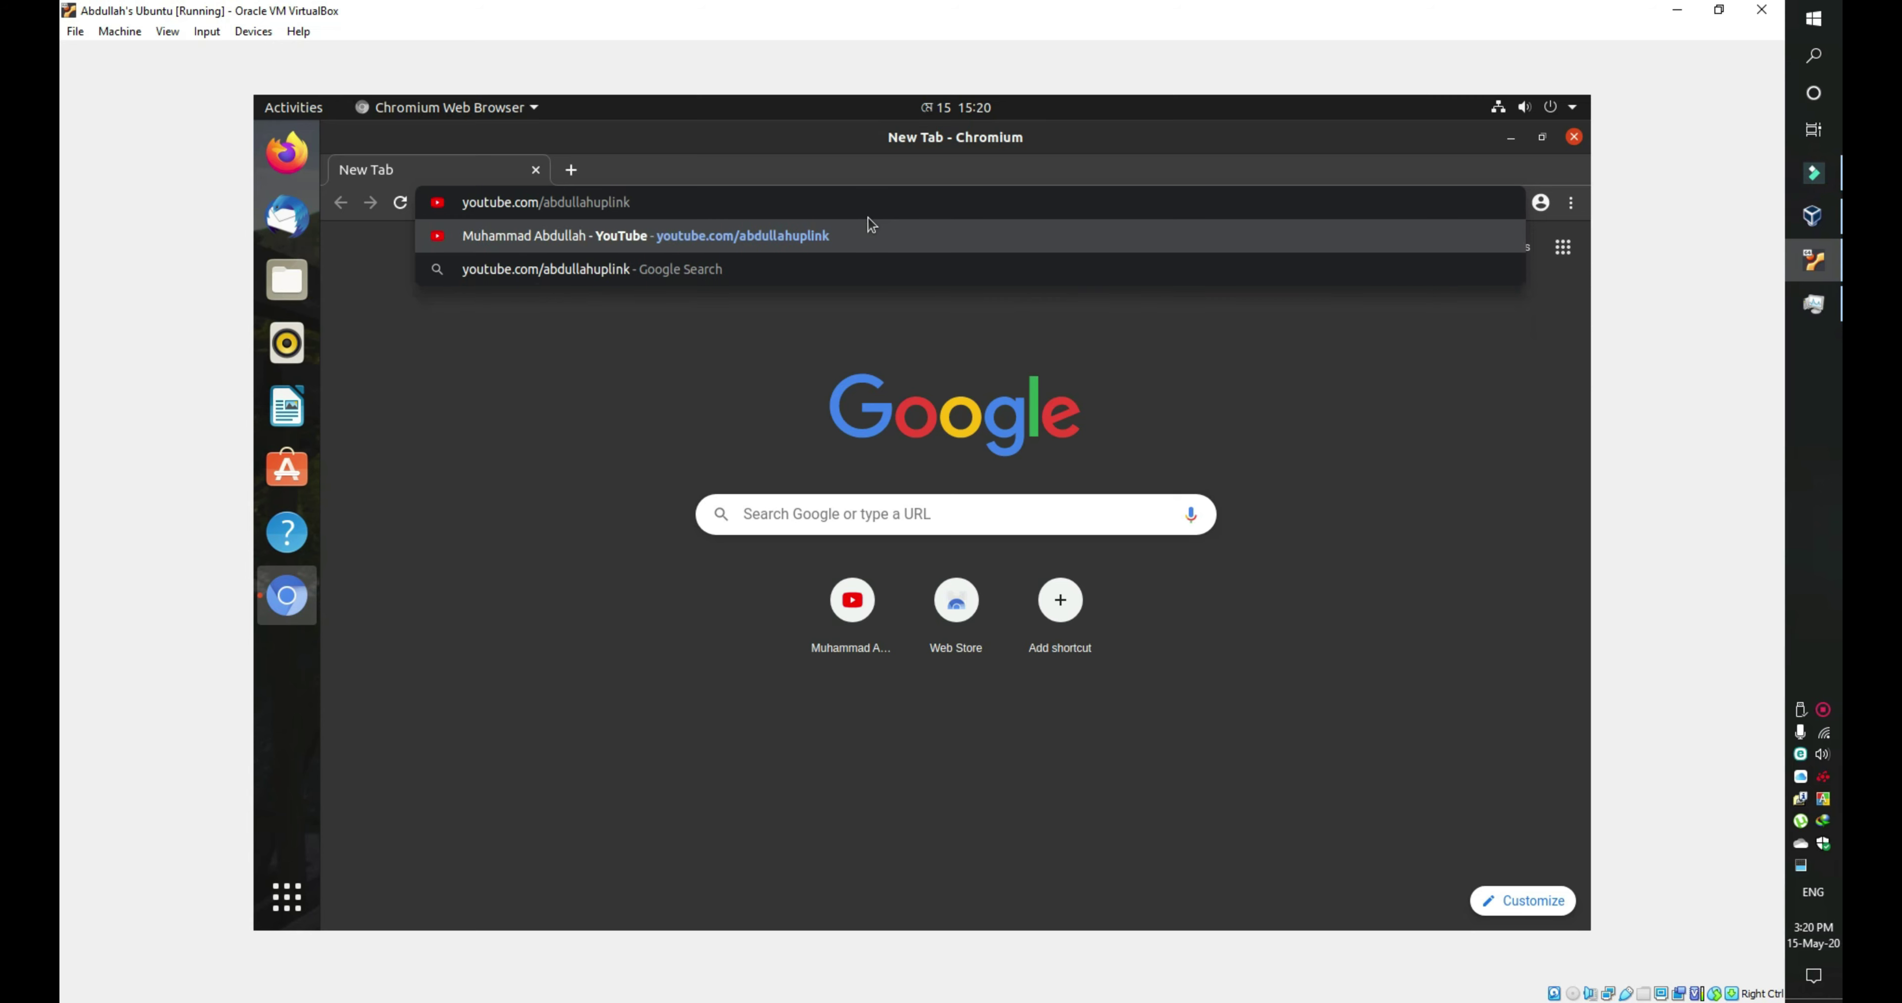